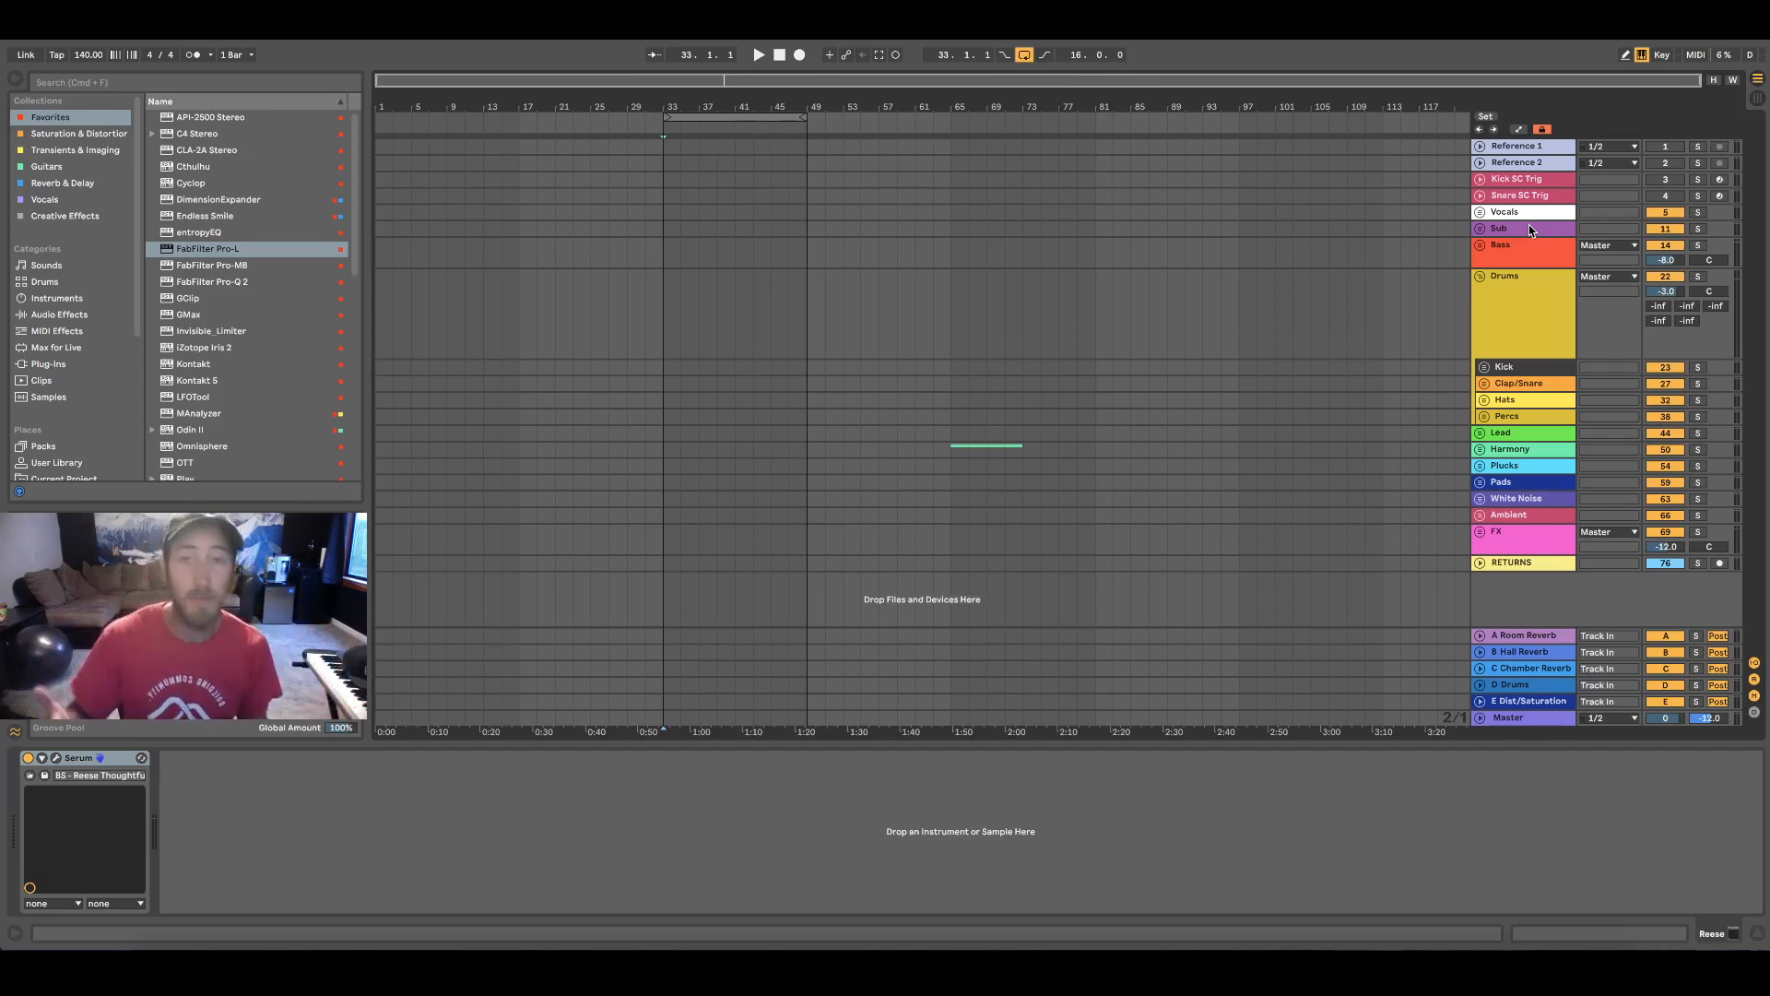
Expand the Bass group and view the devices on its Reese, Wub and Thicc tracks
{"action": "left_click", "coordinate": [1481, 246]}
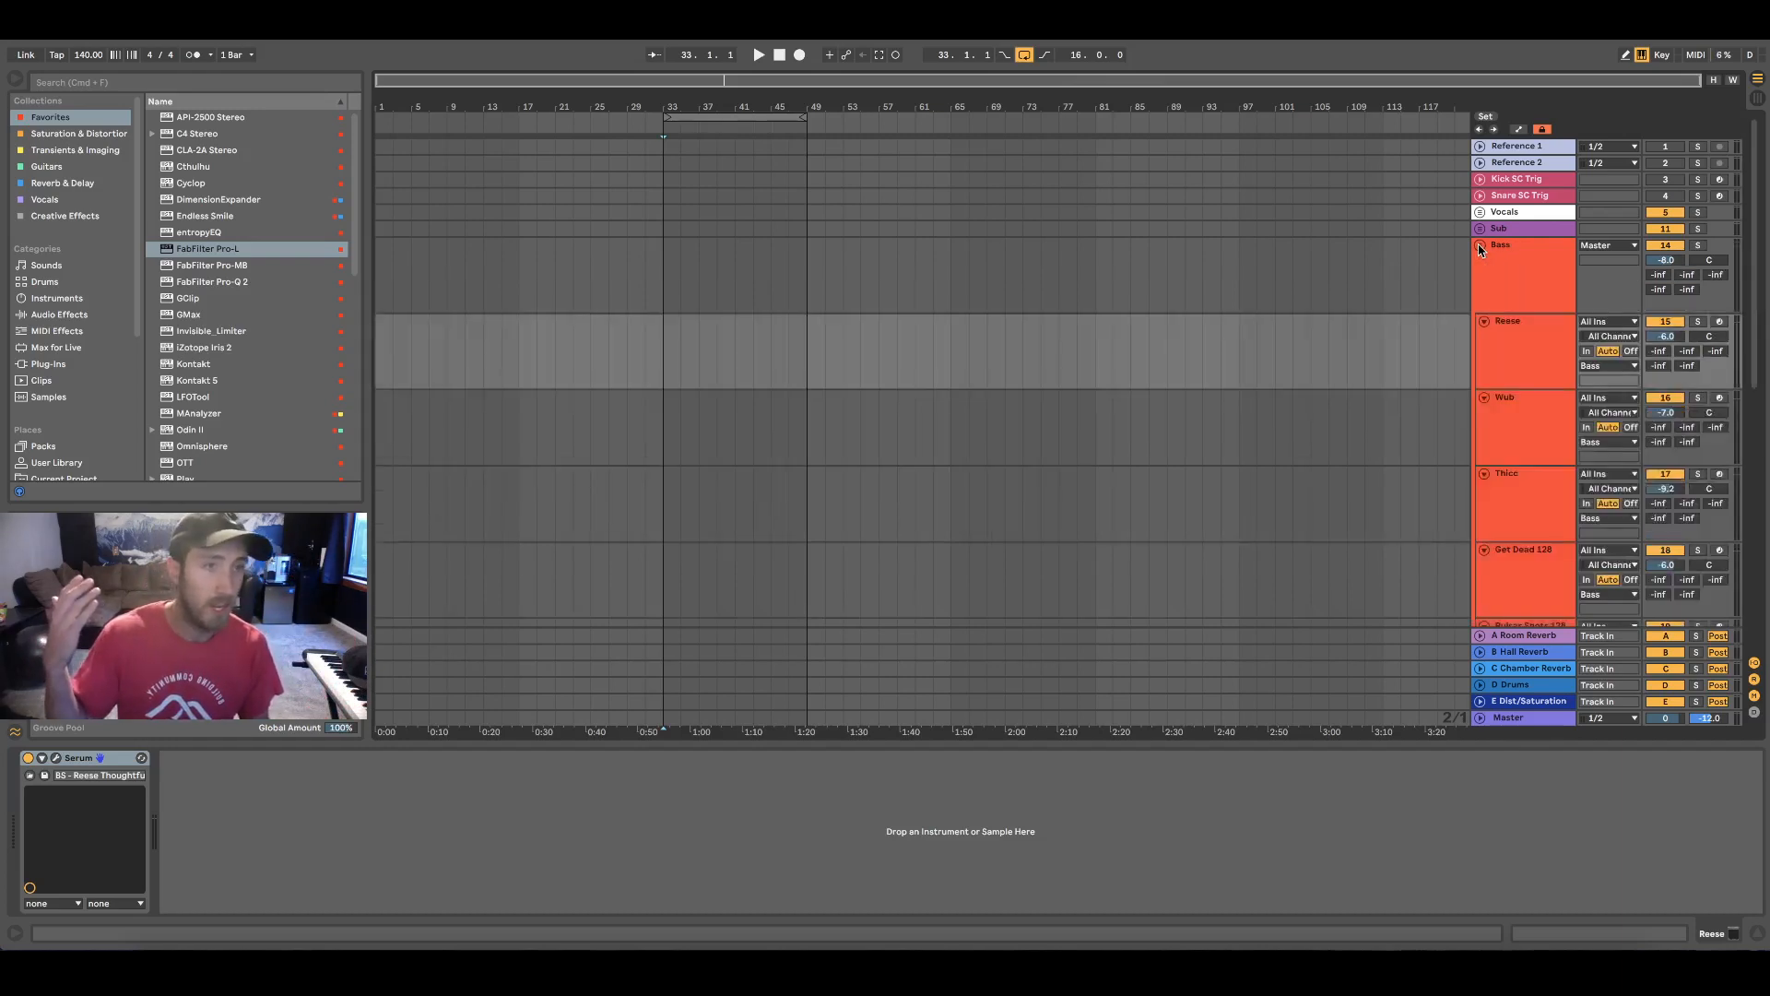
{"action": "left_click", "coordinate": [1507, 352]}
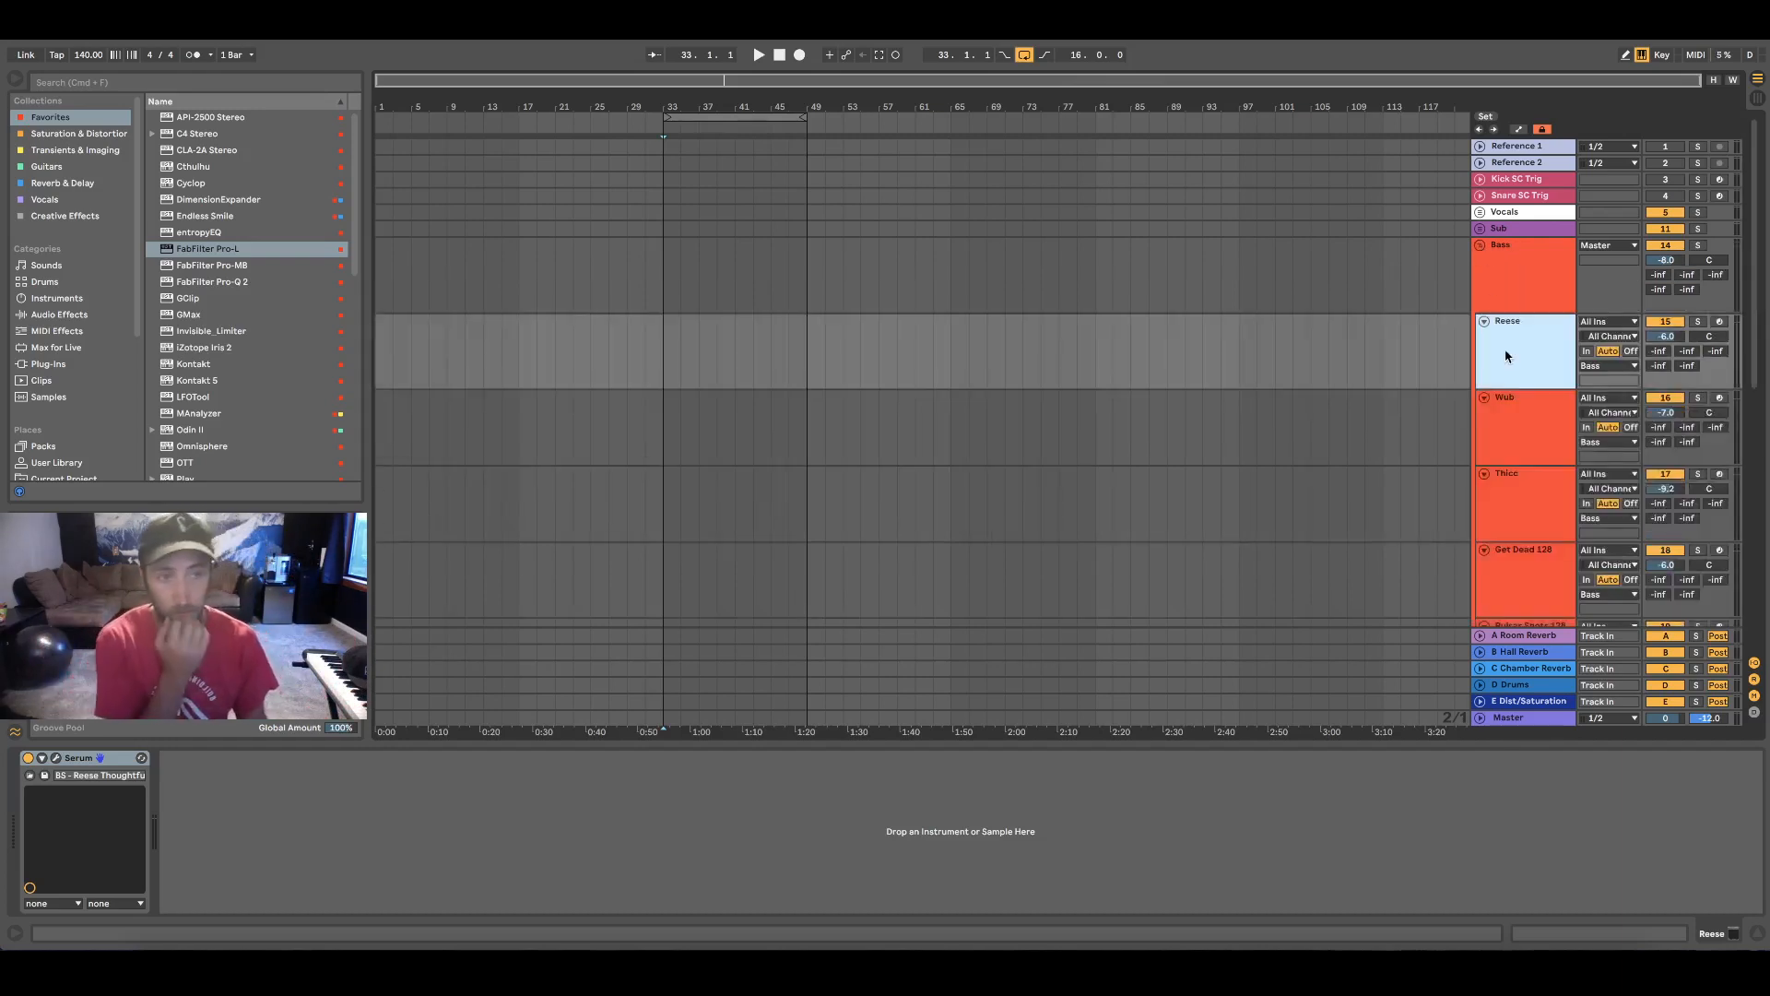
{"action": "left_click", "coordinate": [1536, 431]}
{"action": "left_click", "coordinate": [1524, 499]}
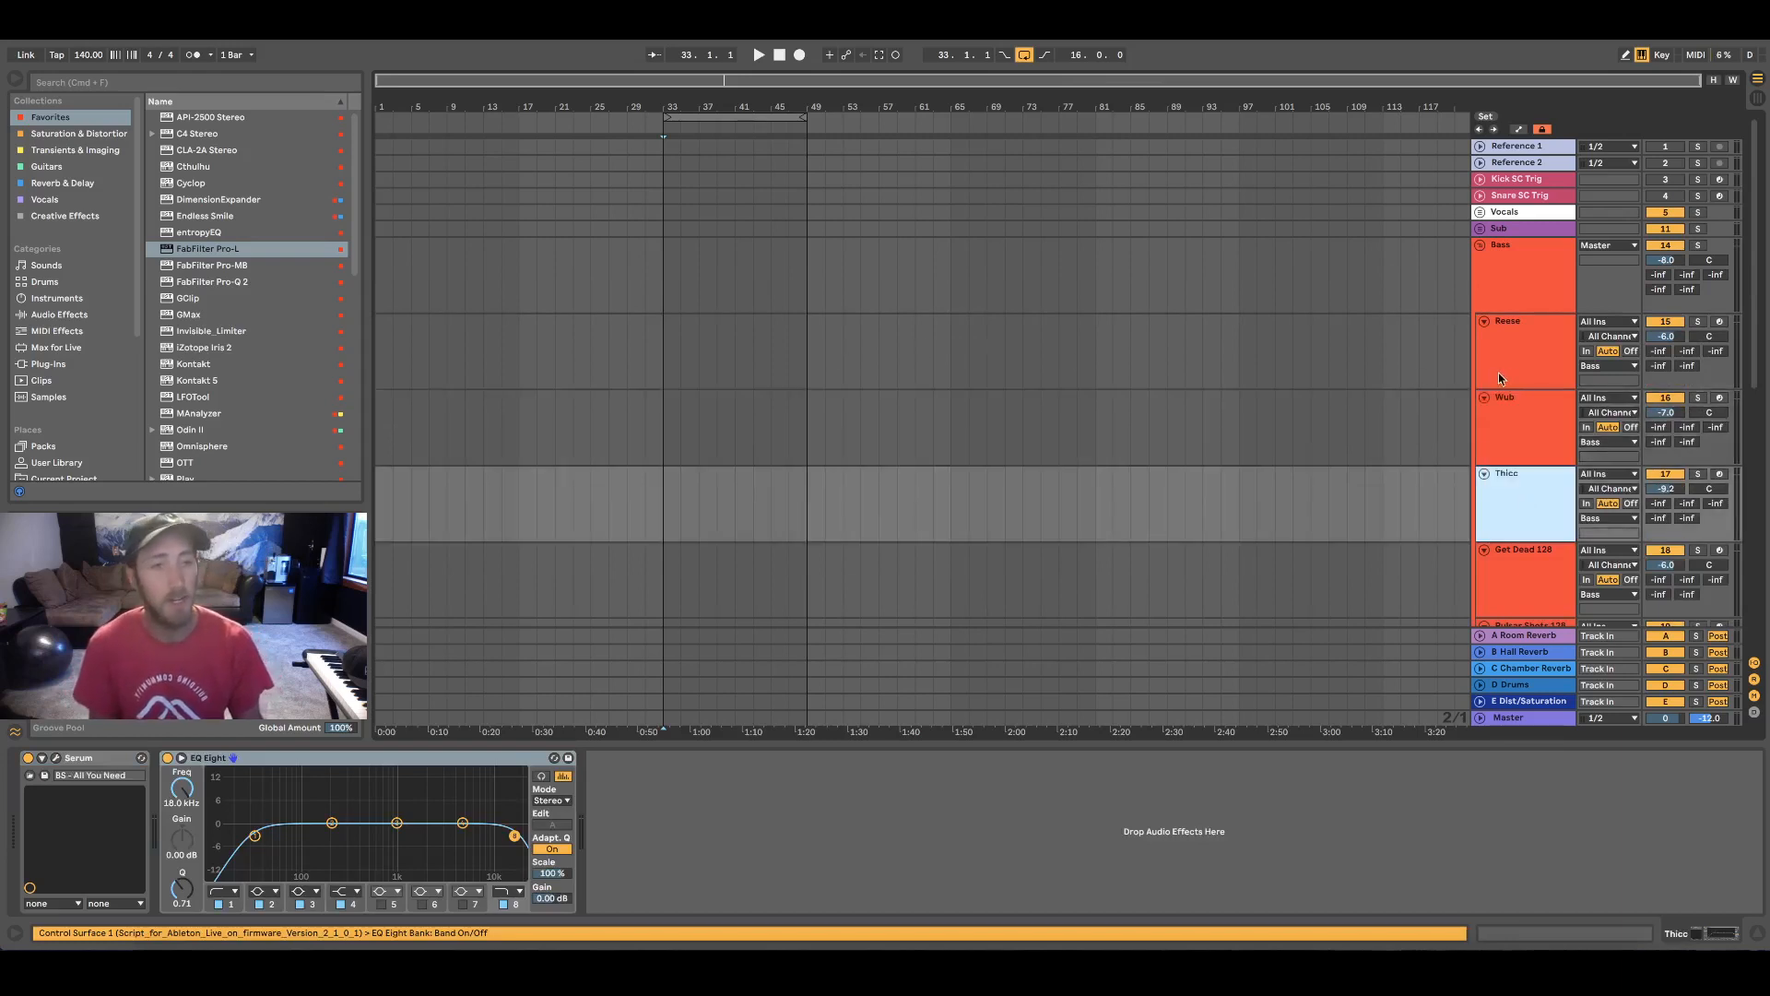
Expand the Kick subgroup inside Drums and view the Drum Rack on the Kick Main track
{"action": "scroll", "coordinate": [1497, 373], "scroll_direction": "down", "scroll_amount": 10}
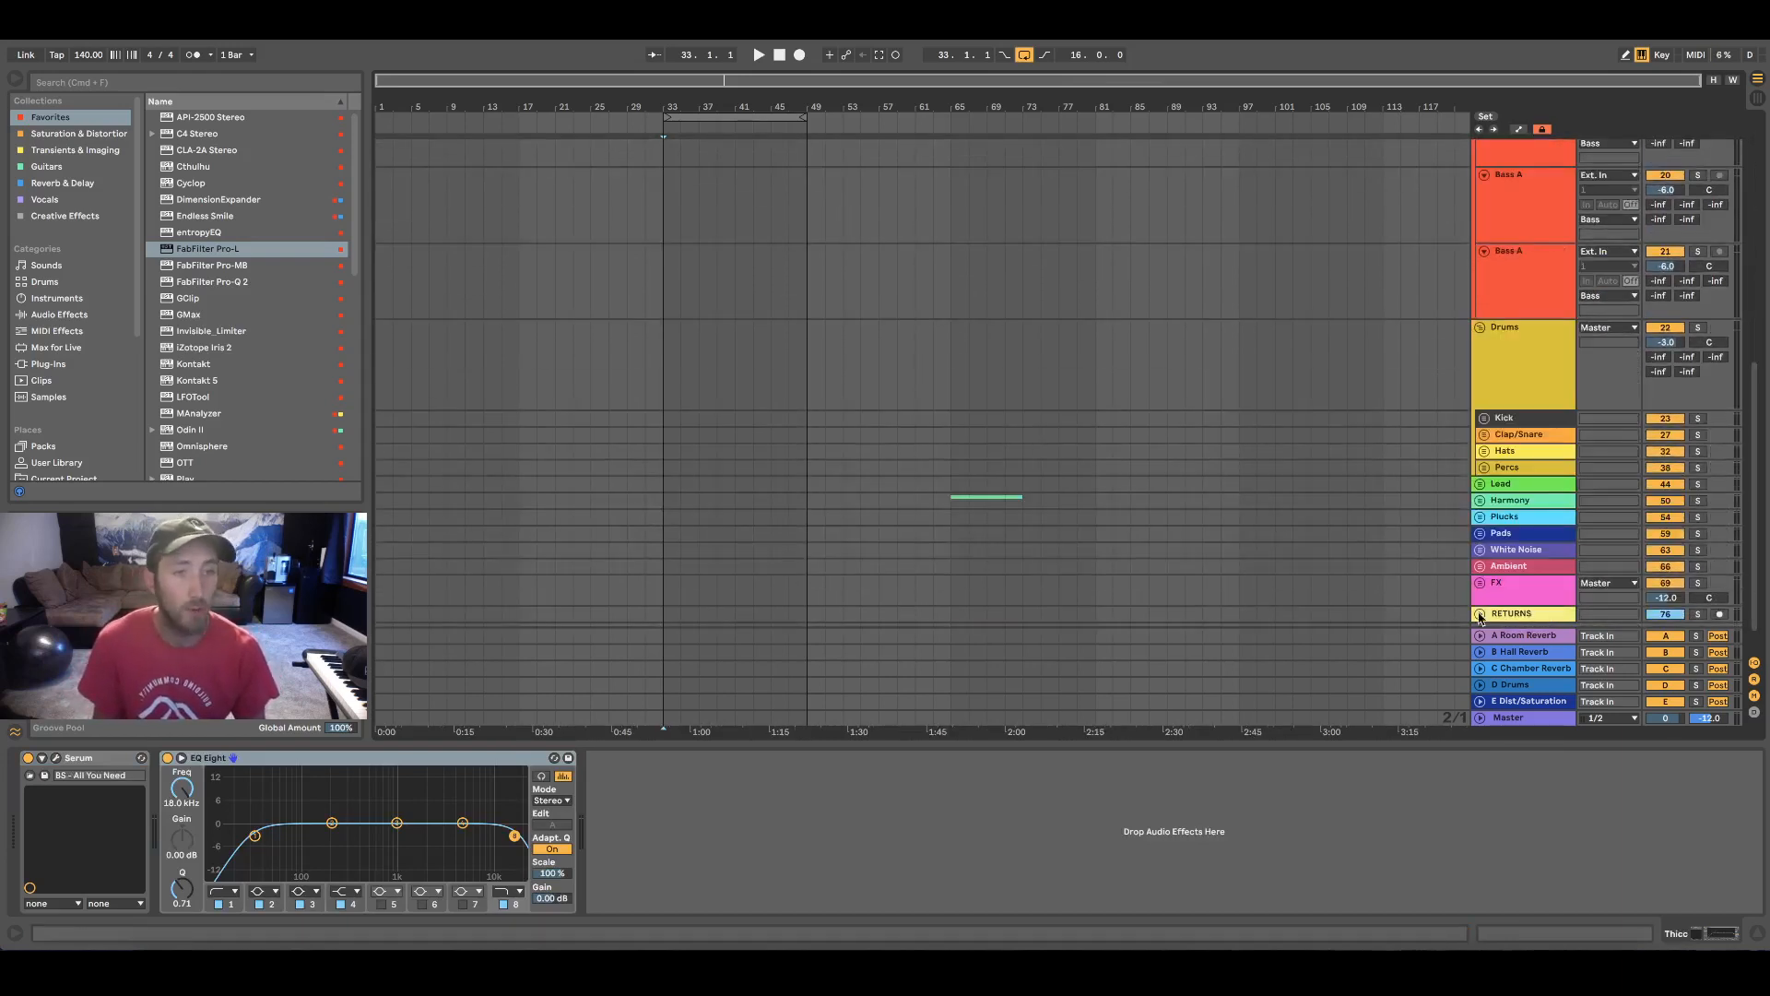
{"action": "left_click", "coordinate": [1502, 371]}
{"action": "left_click", "coordinate": [1493, 425]}
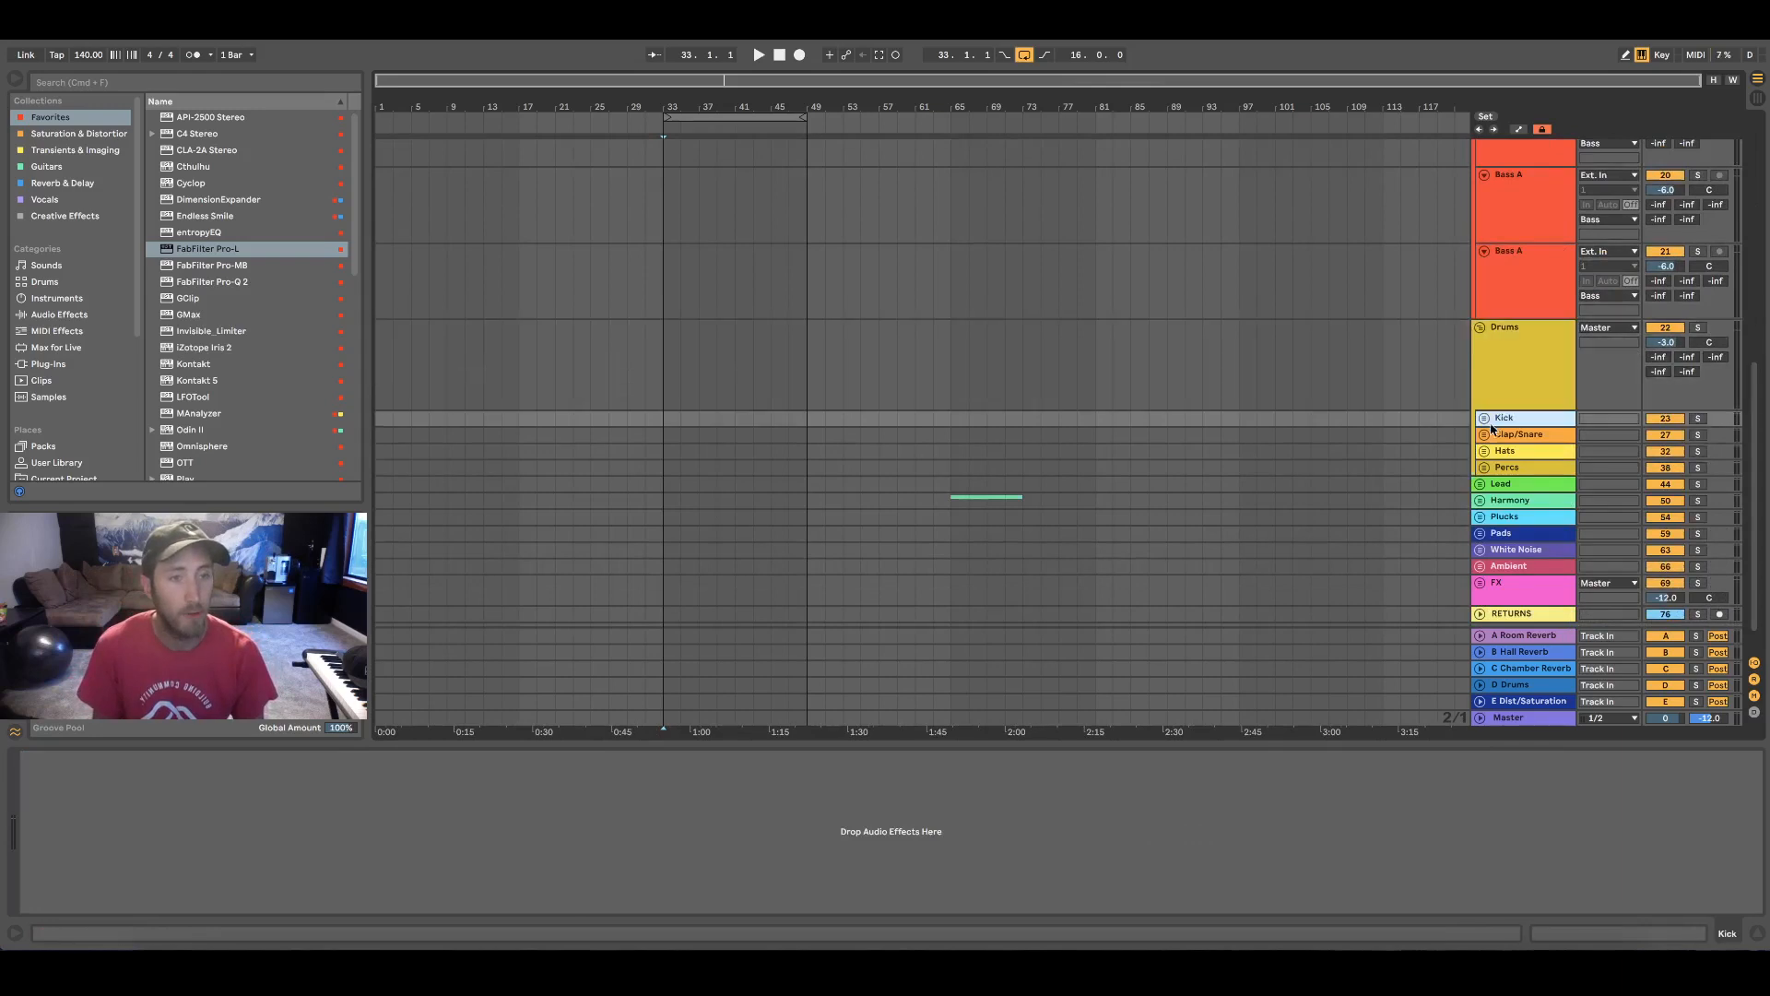
{"action": "left_click", "coordinate": [1485, 419]}
{"action": "scroll", "coordinate": [1401, 475], "scroll_direction": "down", "scroll_amount": 2}
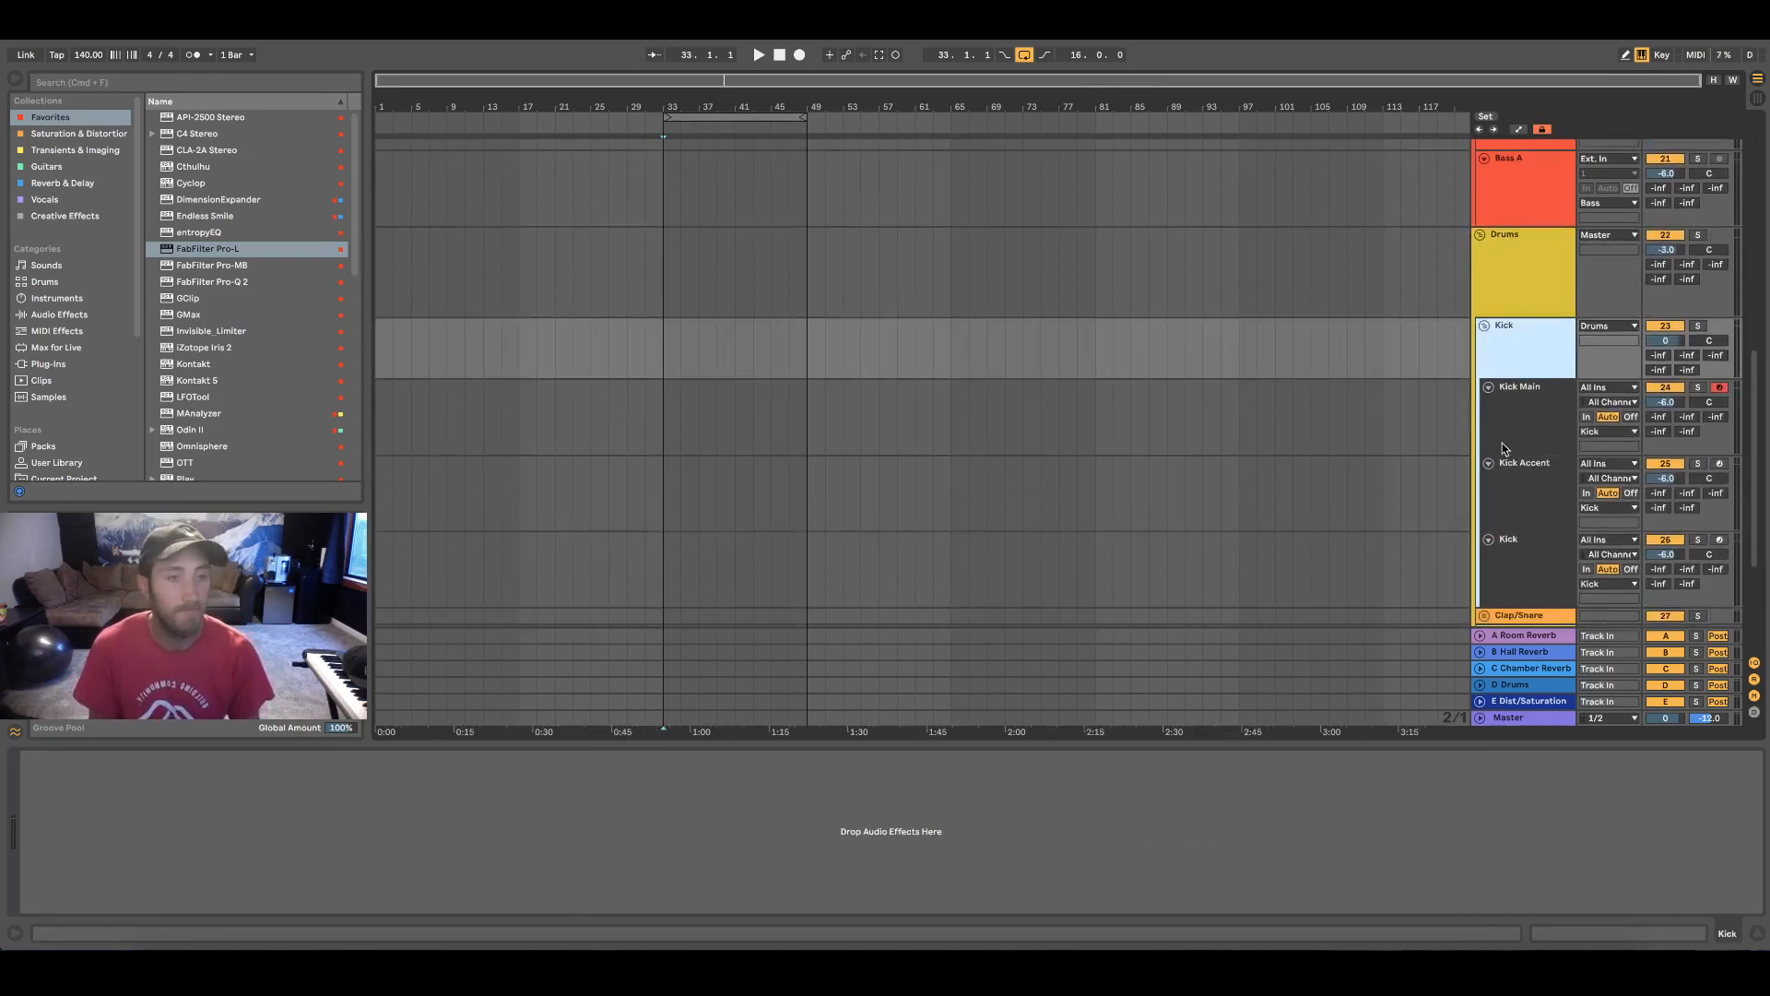
{"action": "left_click", "coordinate": [1504, 449]}
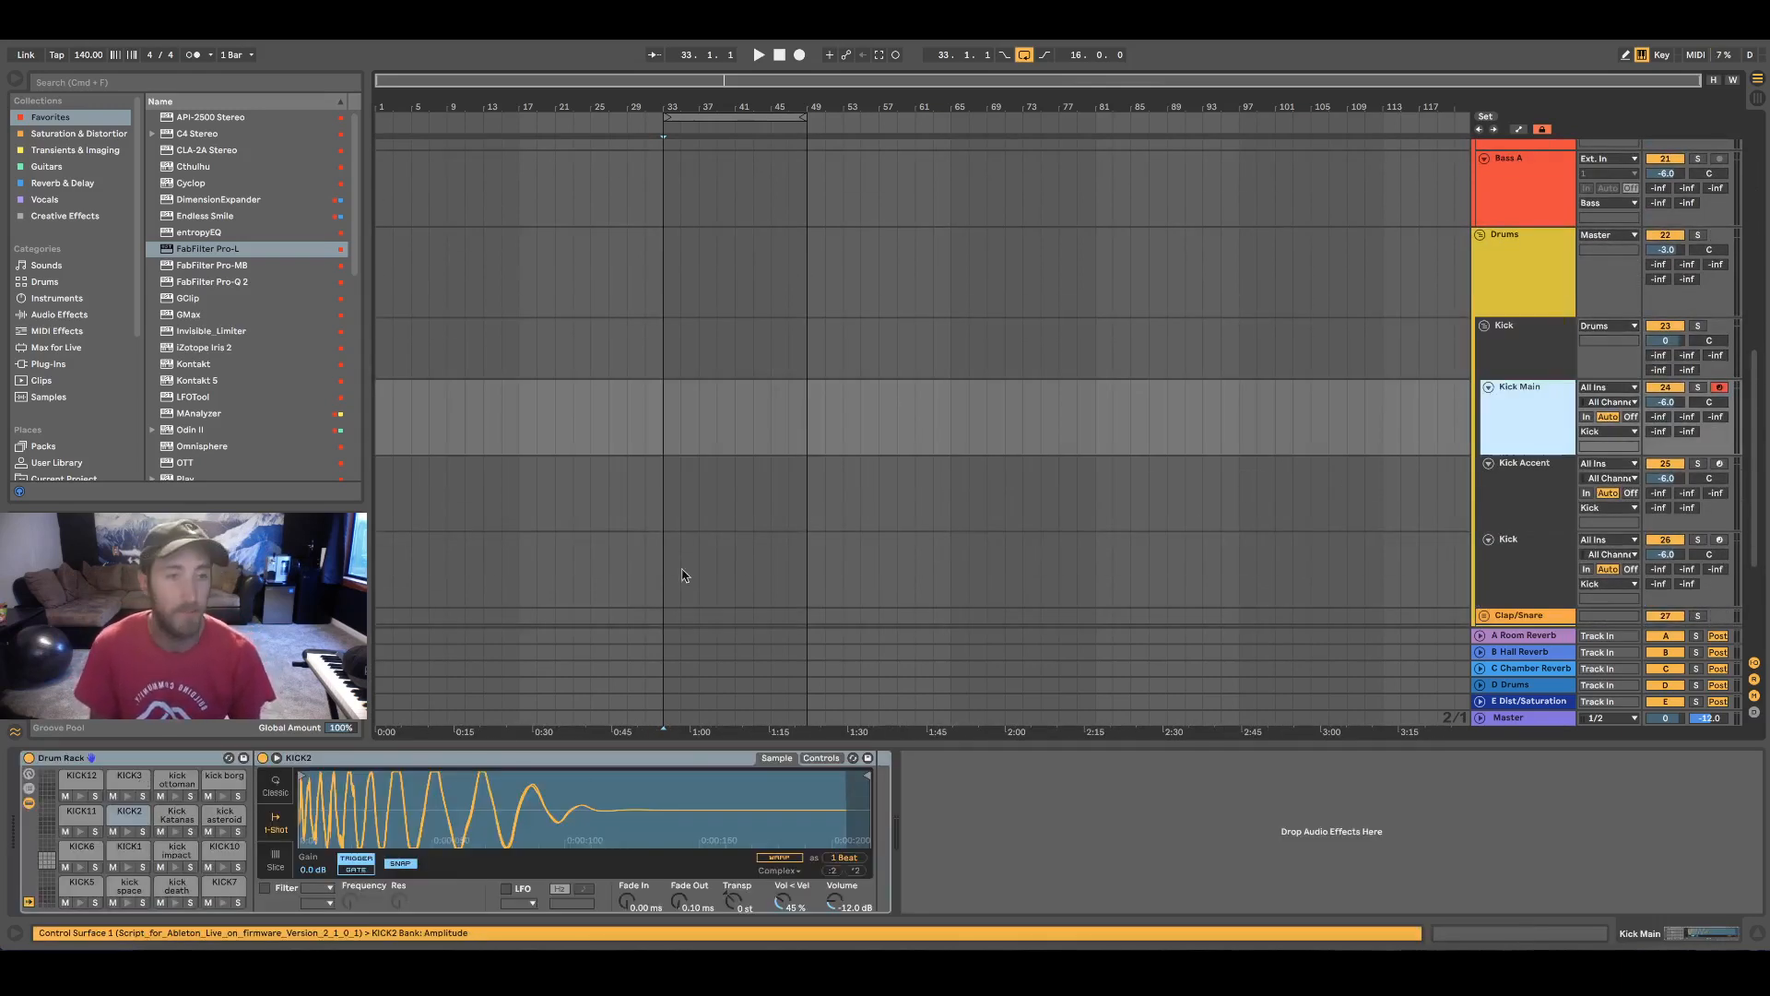
Expand the Clap/Snare subgroup and view the devices on the Snare M track
{"action": "scroll", "coordinate": [1512, 443], "scroll_direction": "down", "scroll_amount": 4}
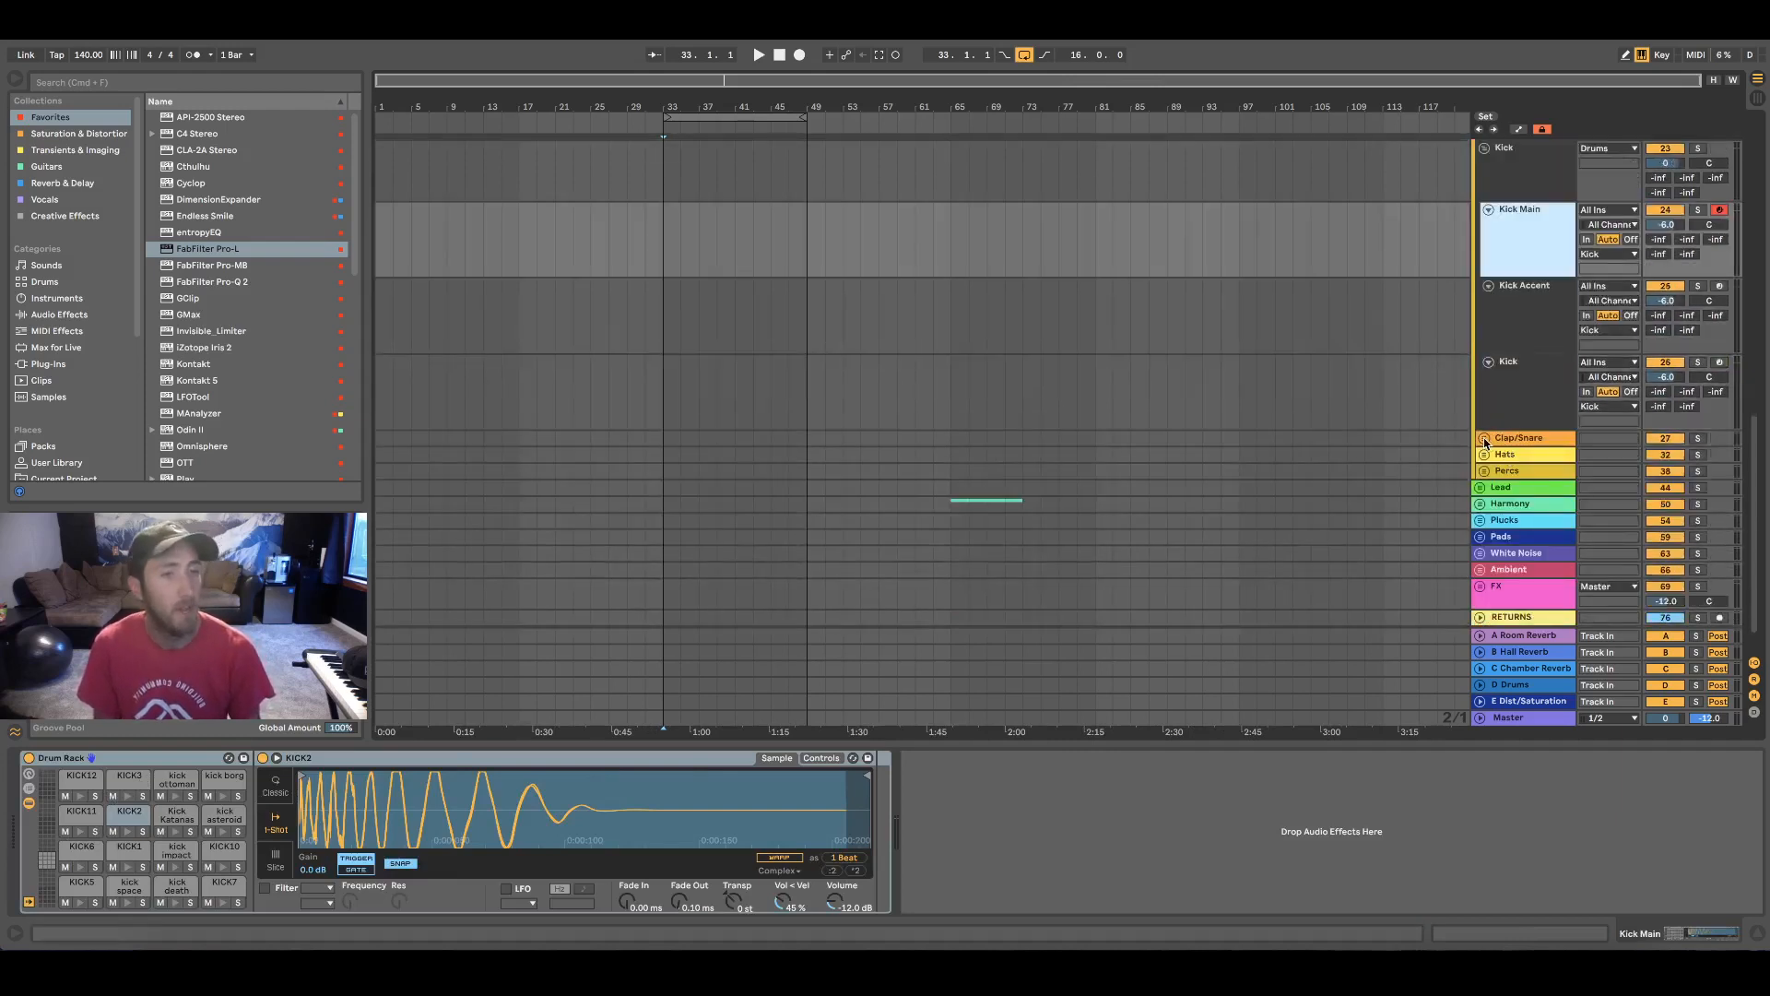
{"action": "left_click", "coordinate": [1484, 438]}
{"action": "left_click", "coordinate": [1507, 525]}
Expand the Hats subgroup and view the devices on the Main Hats track
{"action": "scroll", "coordinate": [1171, 442], "scroll_direction": "down", "scroll_amount": 8}
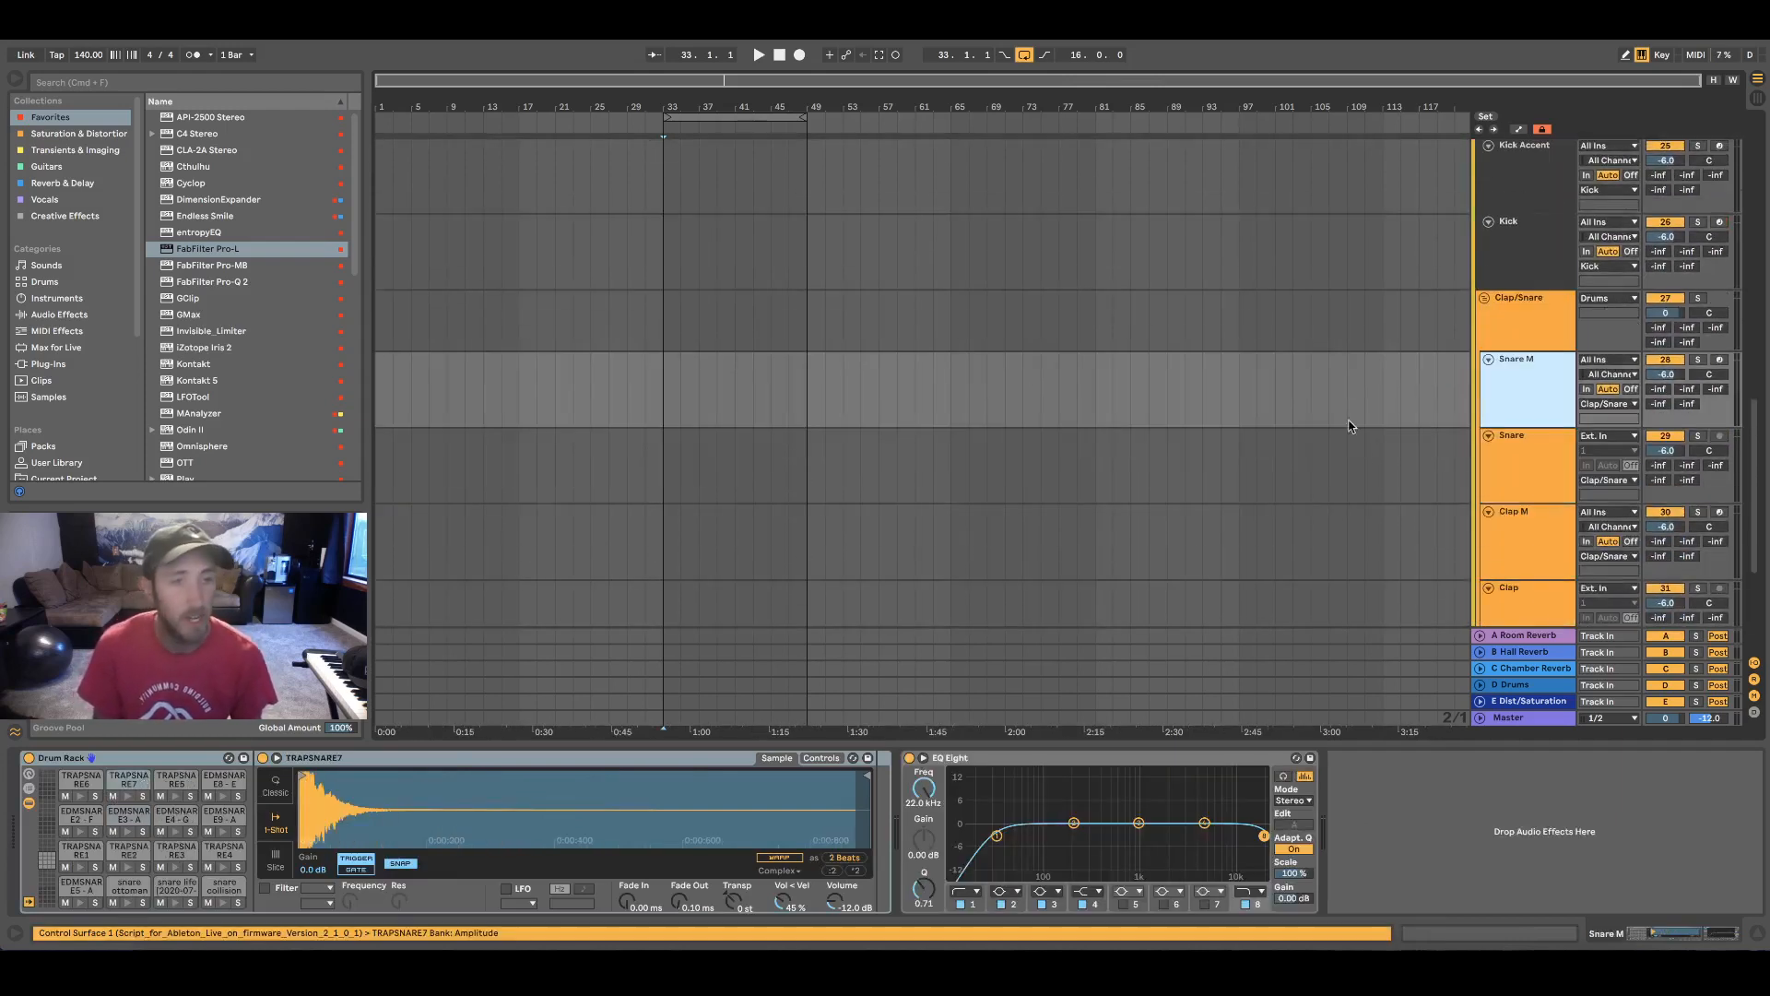
{"action": "left_click", "coordinate": [1468, 457]}
{"action": "left_click", "coordinate": [1484, 455]}
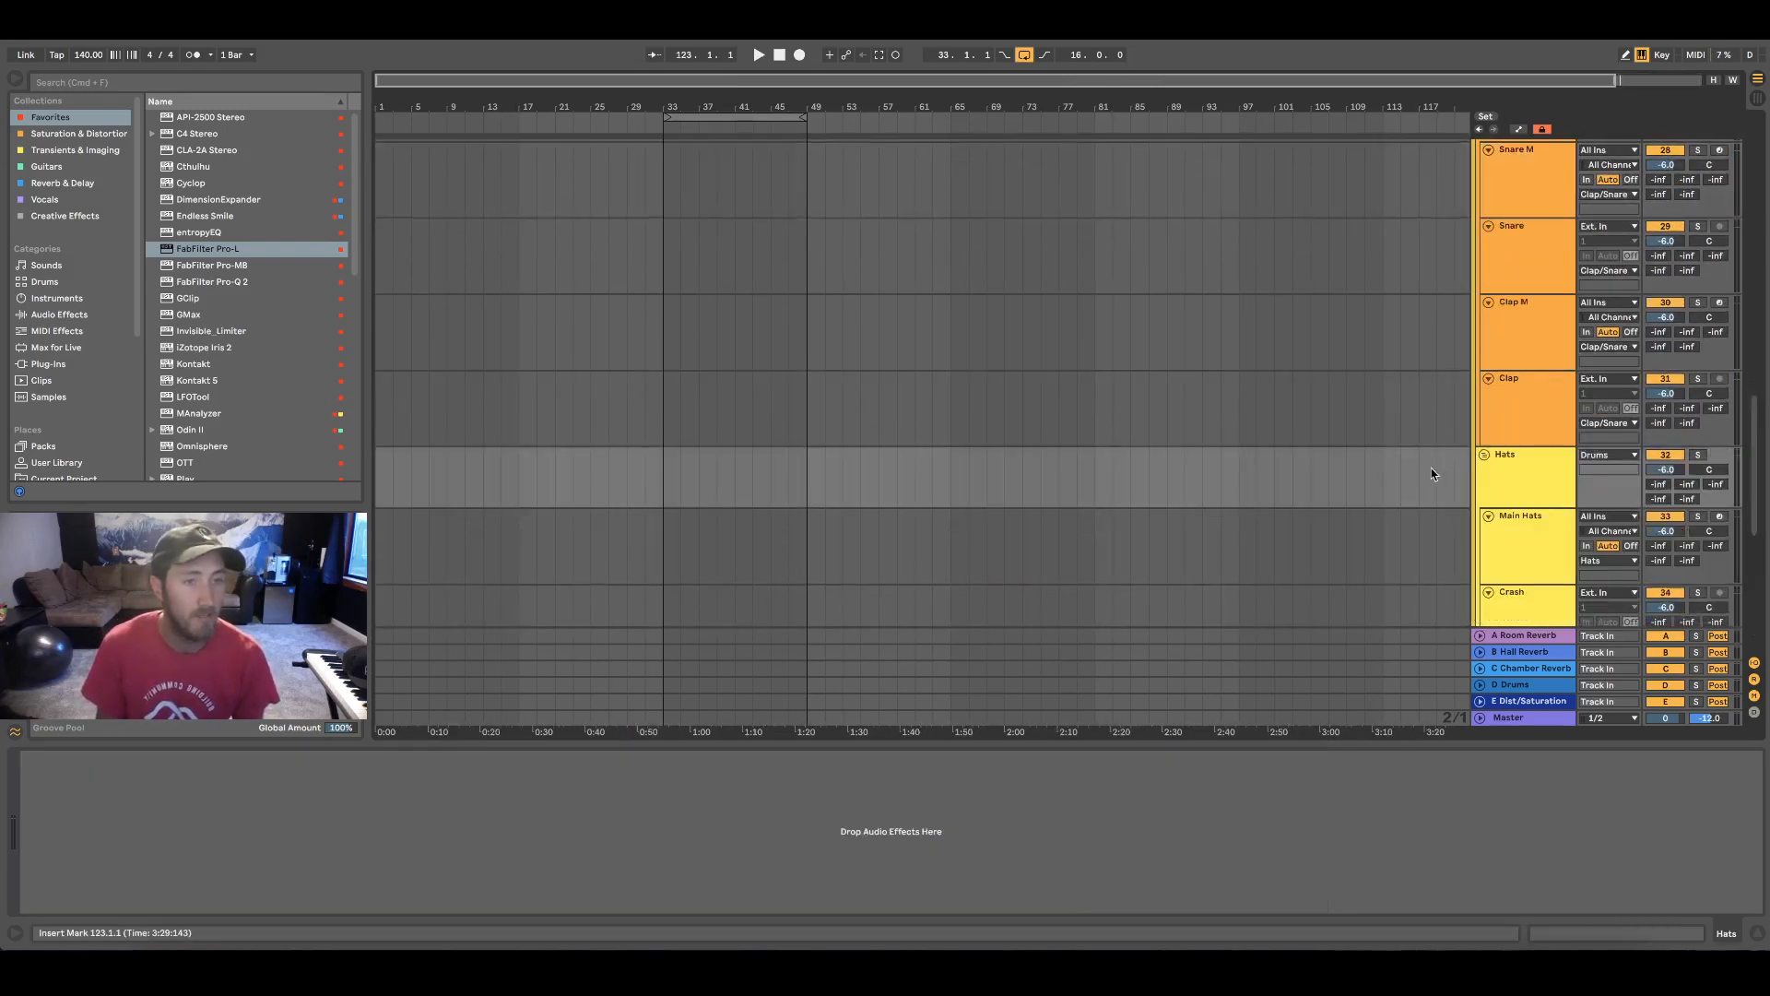
{"action": "scroll", "coordinate": [1431, 476], "scroll_direction": "down", "scroll_amount": 5}
{"action": "left_click", "coordinate": [1506, 365]}
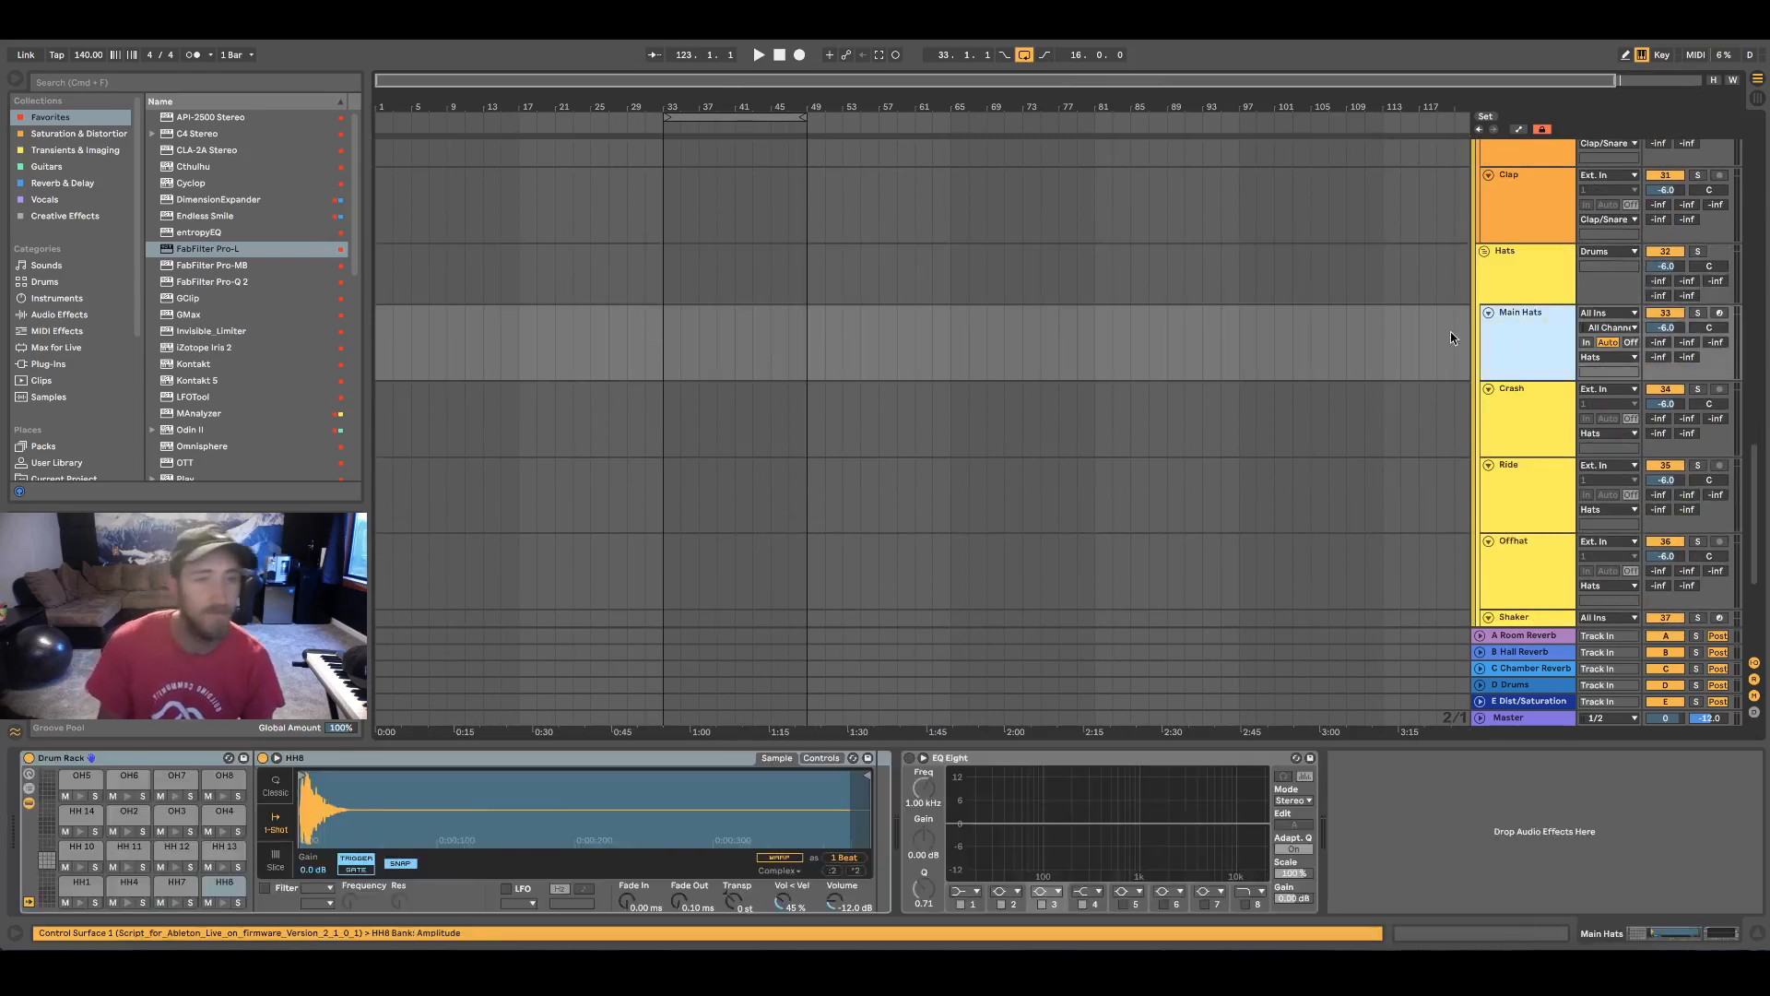
Expand the Percs subgroup and view the Drum Rack on the Toms Main track
{"action": "scroll", "coordinate": [1509, 339], "scroll_direction": "down", "scroll_amount": 6}
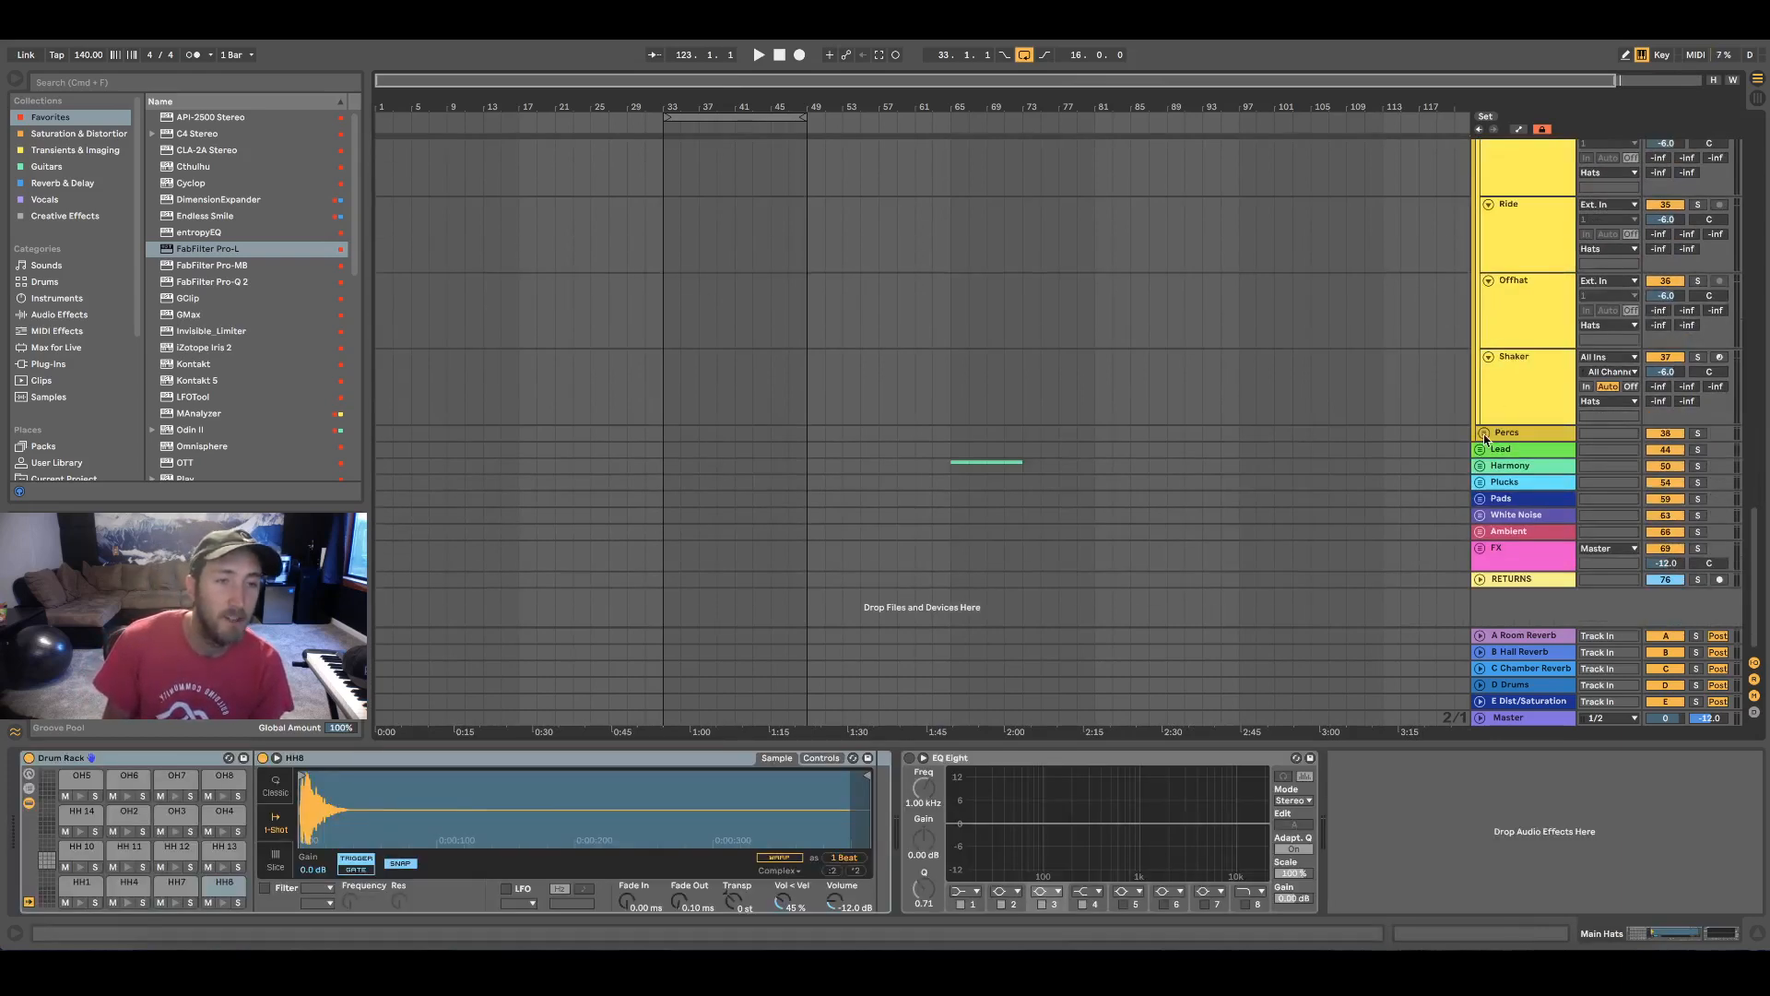
{"action": "left_click", "coordinate": [1485, 434]}
{"action": "left_click", "coordinate": [1519, 494]}
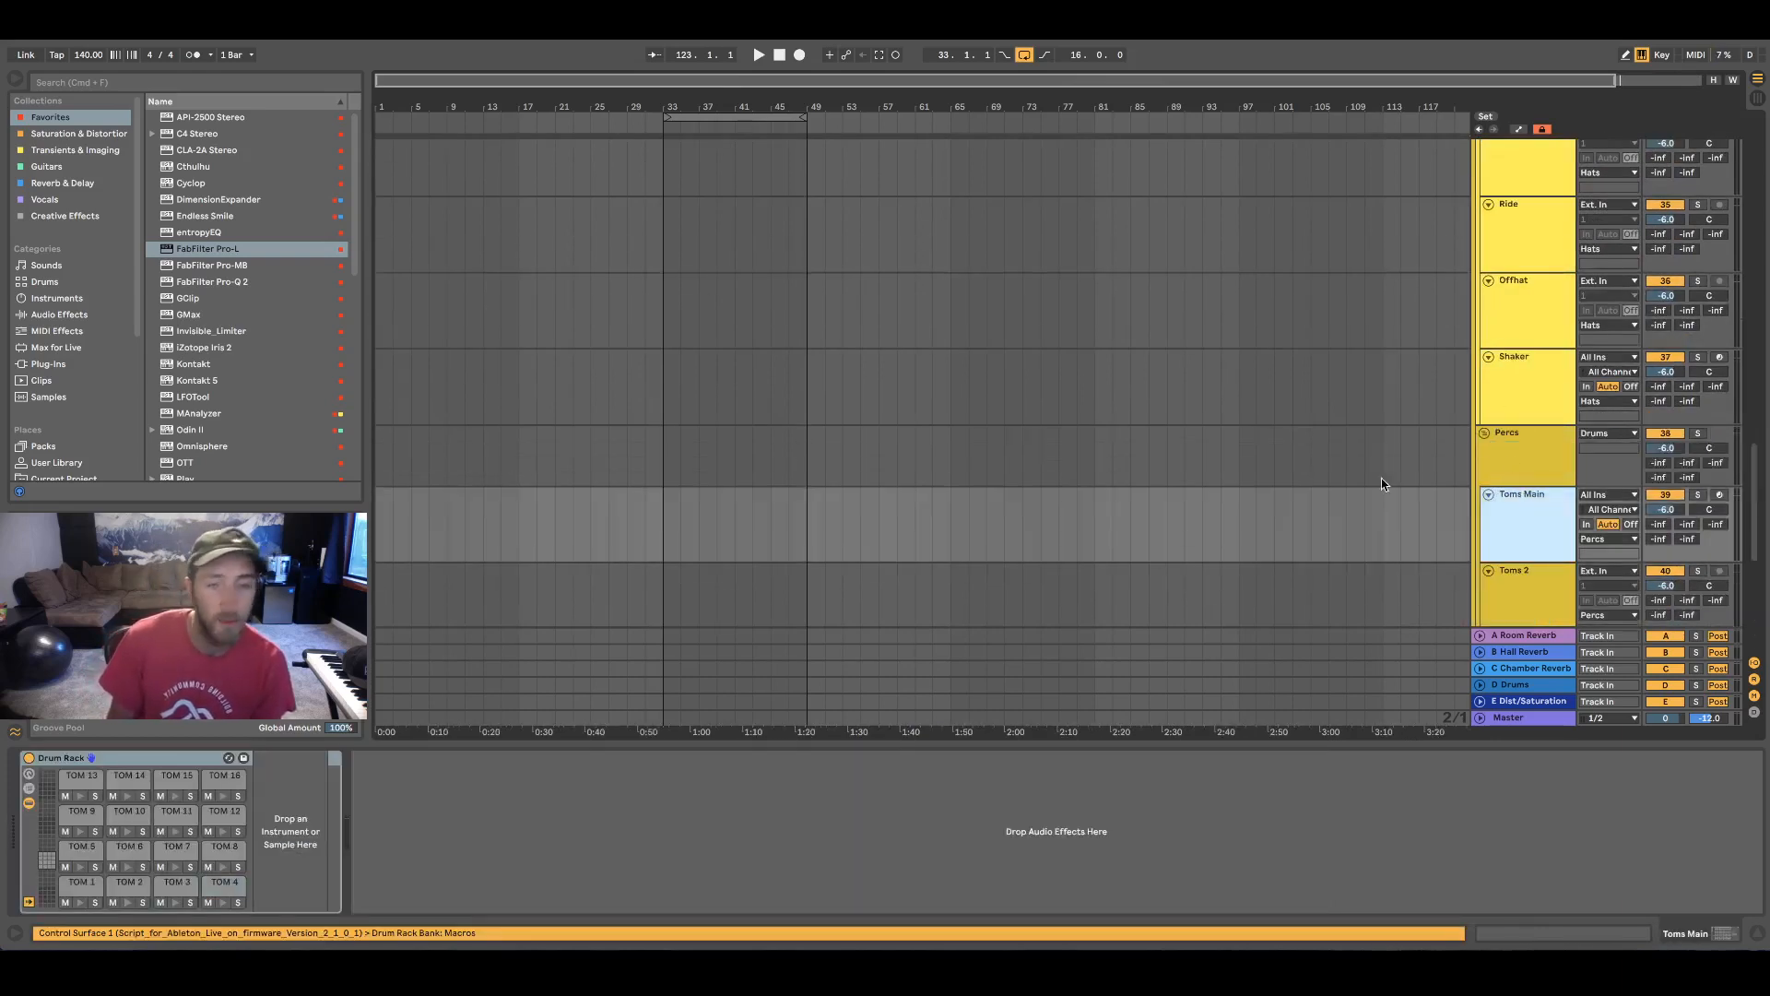
Collapse the Percs, Hats, Clap/Snare and Kick subgroups inside the Drums group
{"action": "left_click", "coordinate": [1484, 432]}
{"action": "scroll", "coordinate": [1487, 424], "scroll_direction": "up", "scroll_amount": 8}
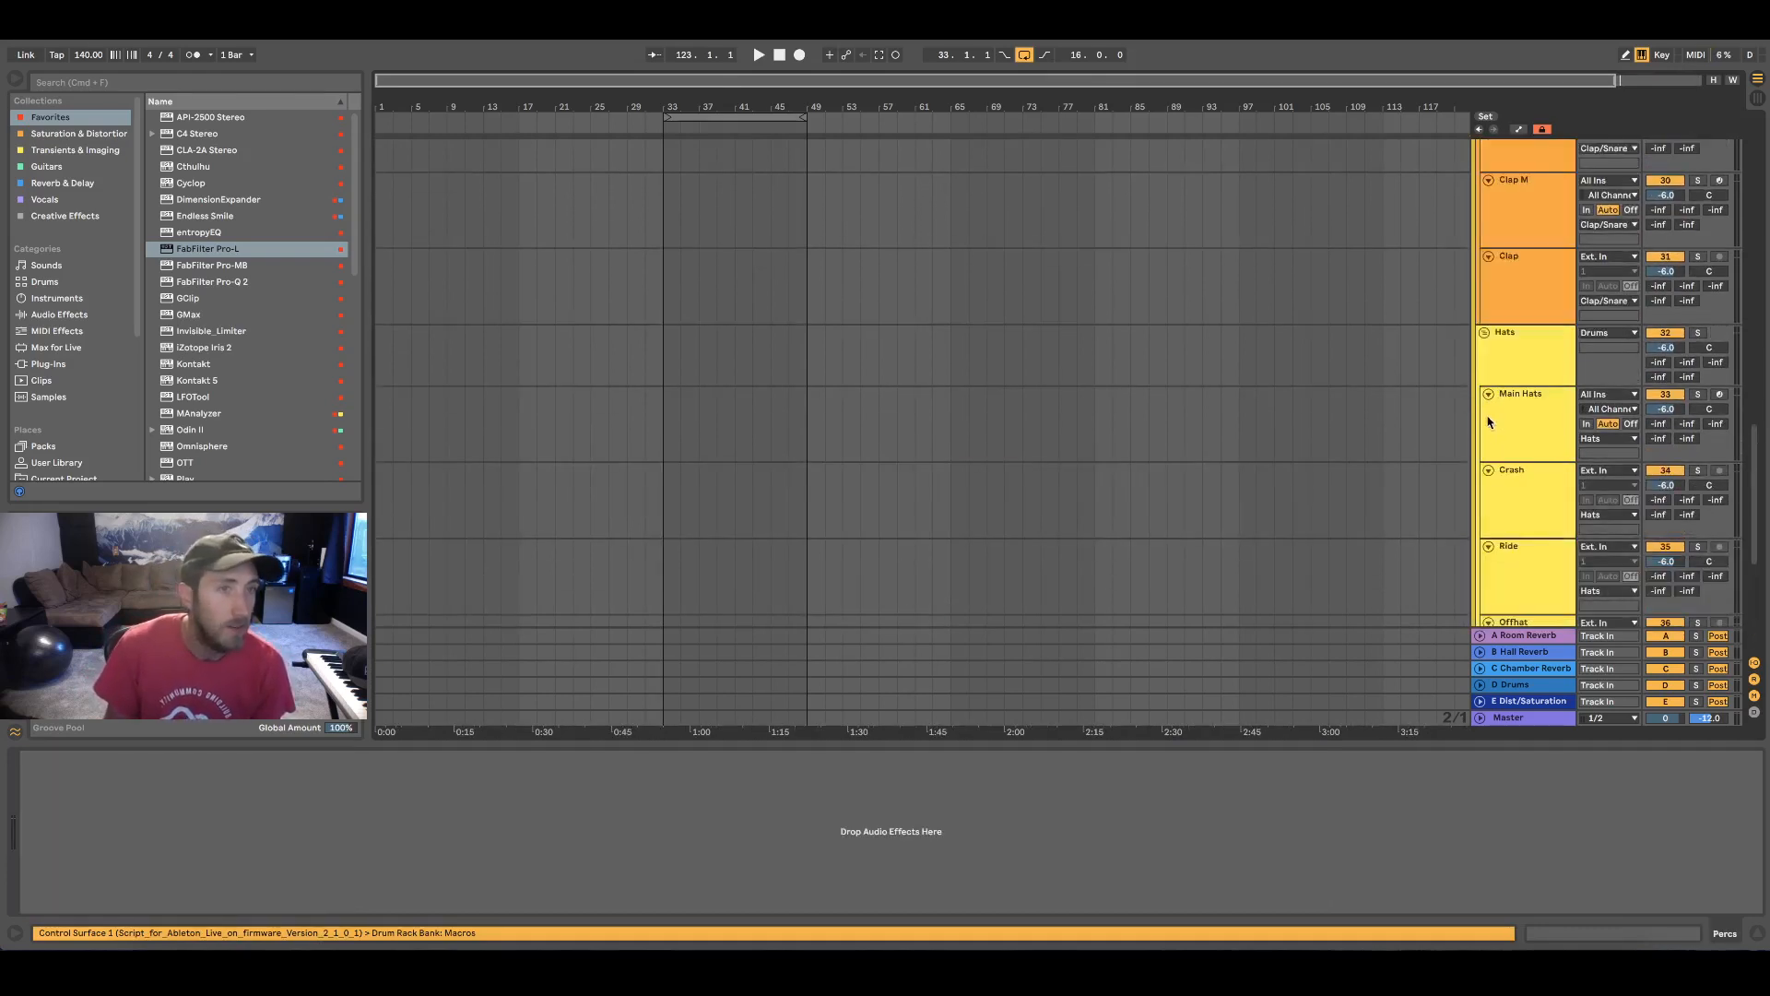
{"action": "left_click", "coordinate": [1485, 333]}
{"action": "scroll", "coordinate": [1480, 355], "scroll_direction": "up", "scroll_amount": 5}
{"action": "left_click", "coordinate": [1485, 181]}
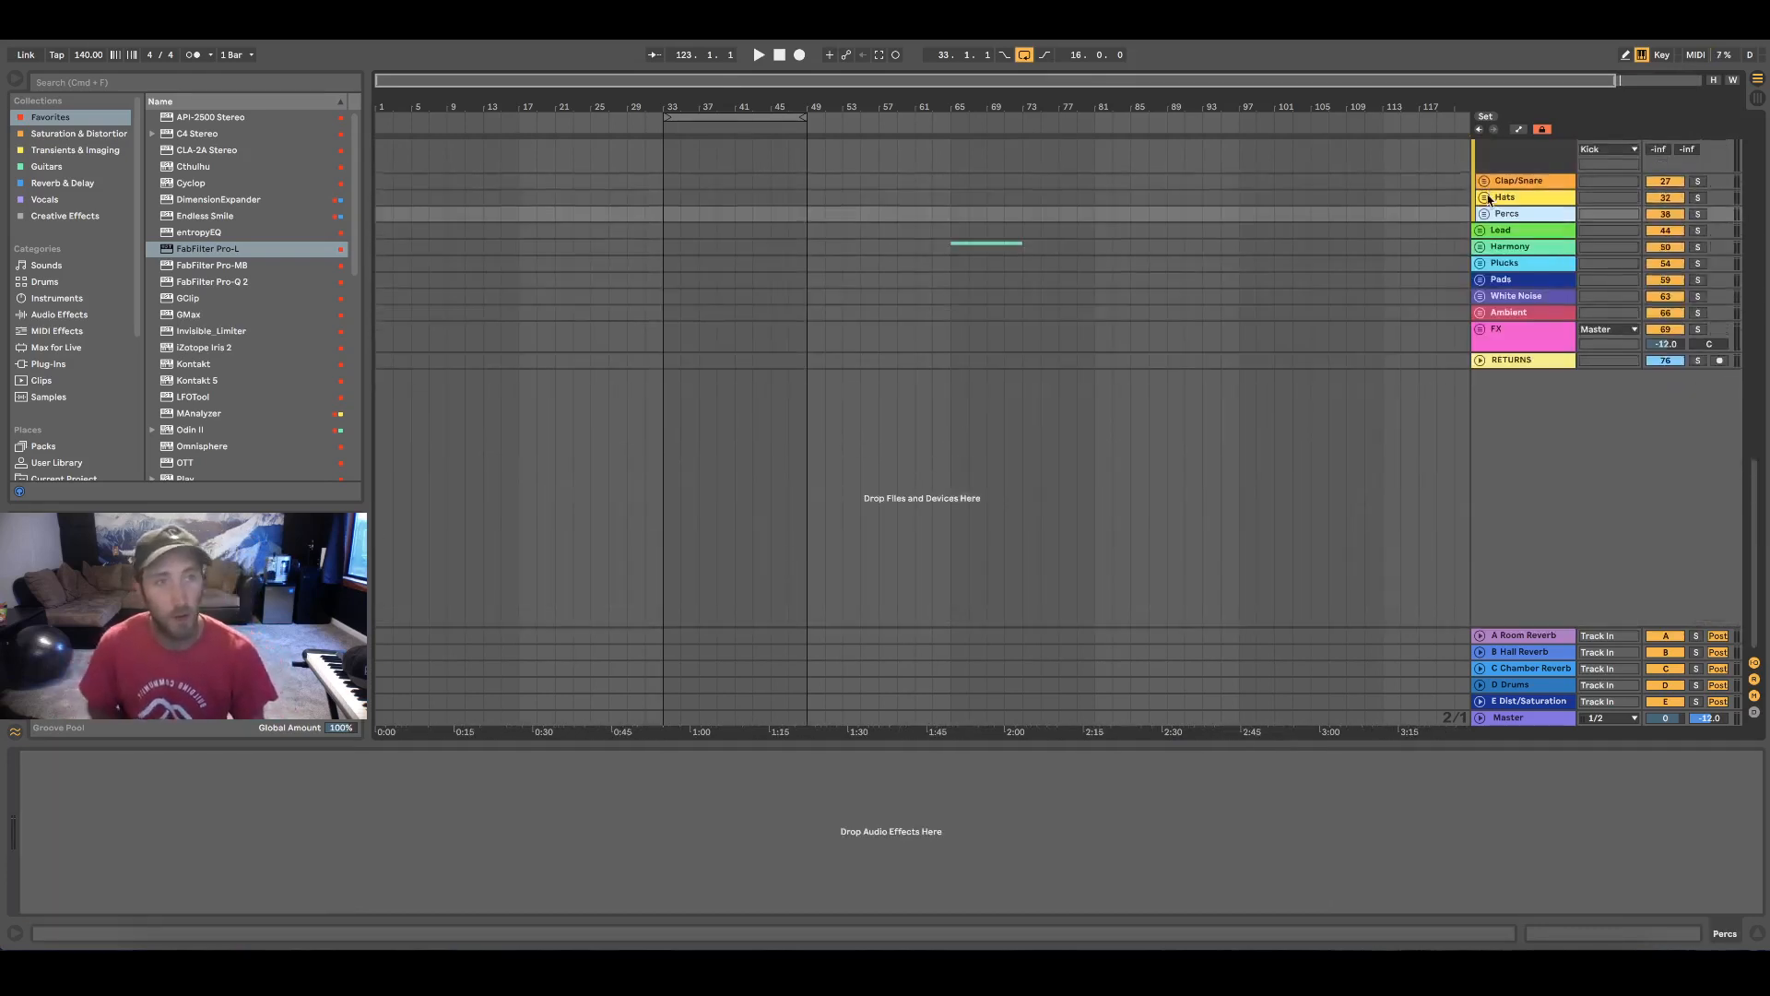
{"action": "scroll", "coordinate": [1488, 212], "scroll_direction": "up", "scroll_amount": 5}
{"action": "left_click", "coordinate": [1484, 241]}
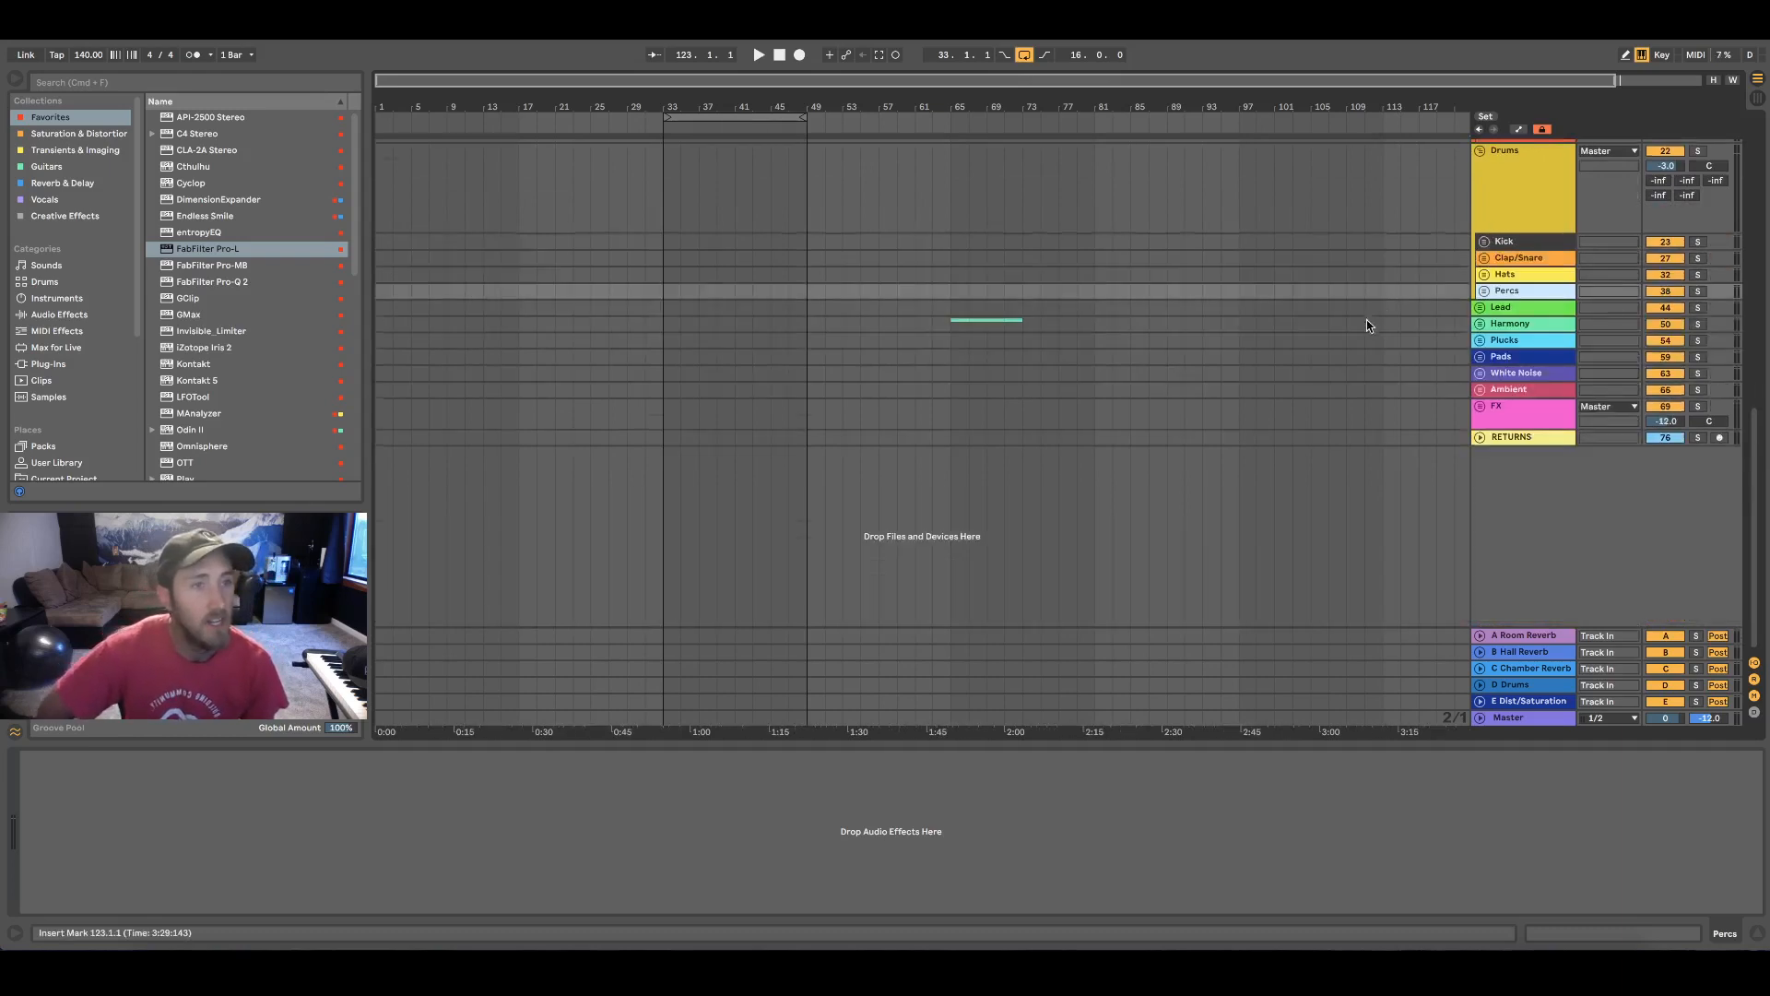
Arm and audition the Reese, Wub and Thicc bass tracks one after another, and disarm Thicc at the end
{"action": "scroll", "coordinate": [1355, 327], "scroll_direction": "up", "scroll_amount": 6}
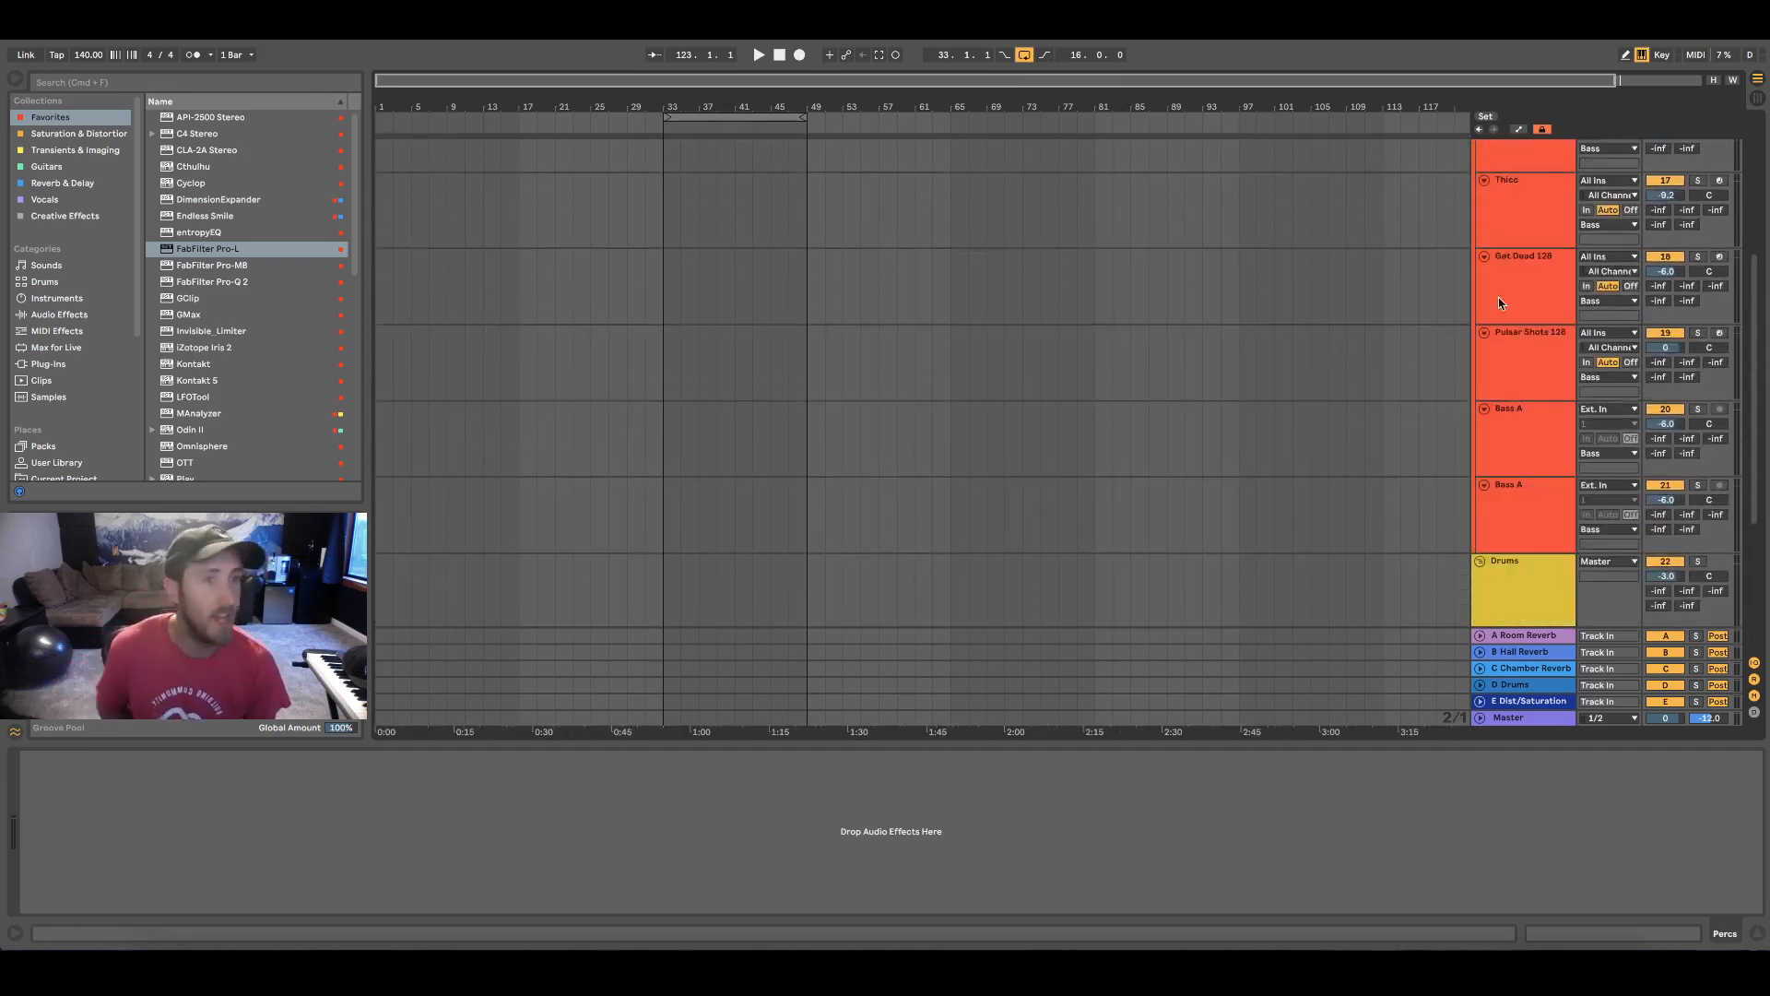
{"action": "scroll", "coordinate": [1498, 297], "scroll_direction": "up", "scroll_amount": 5}
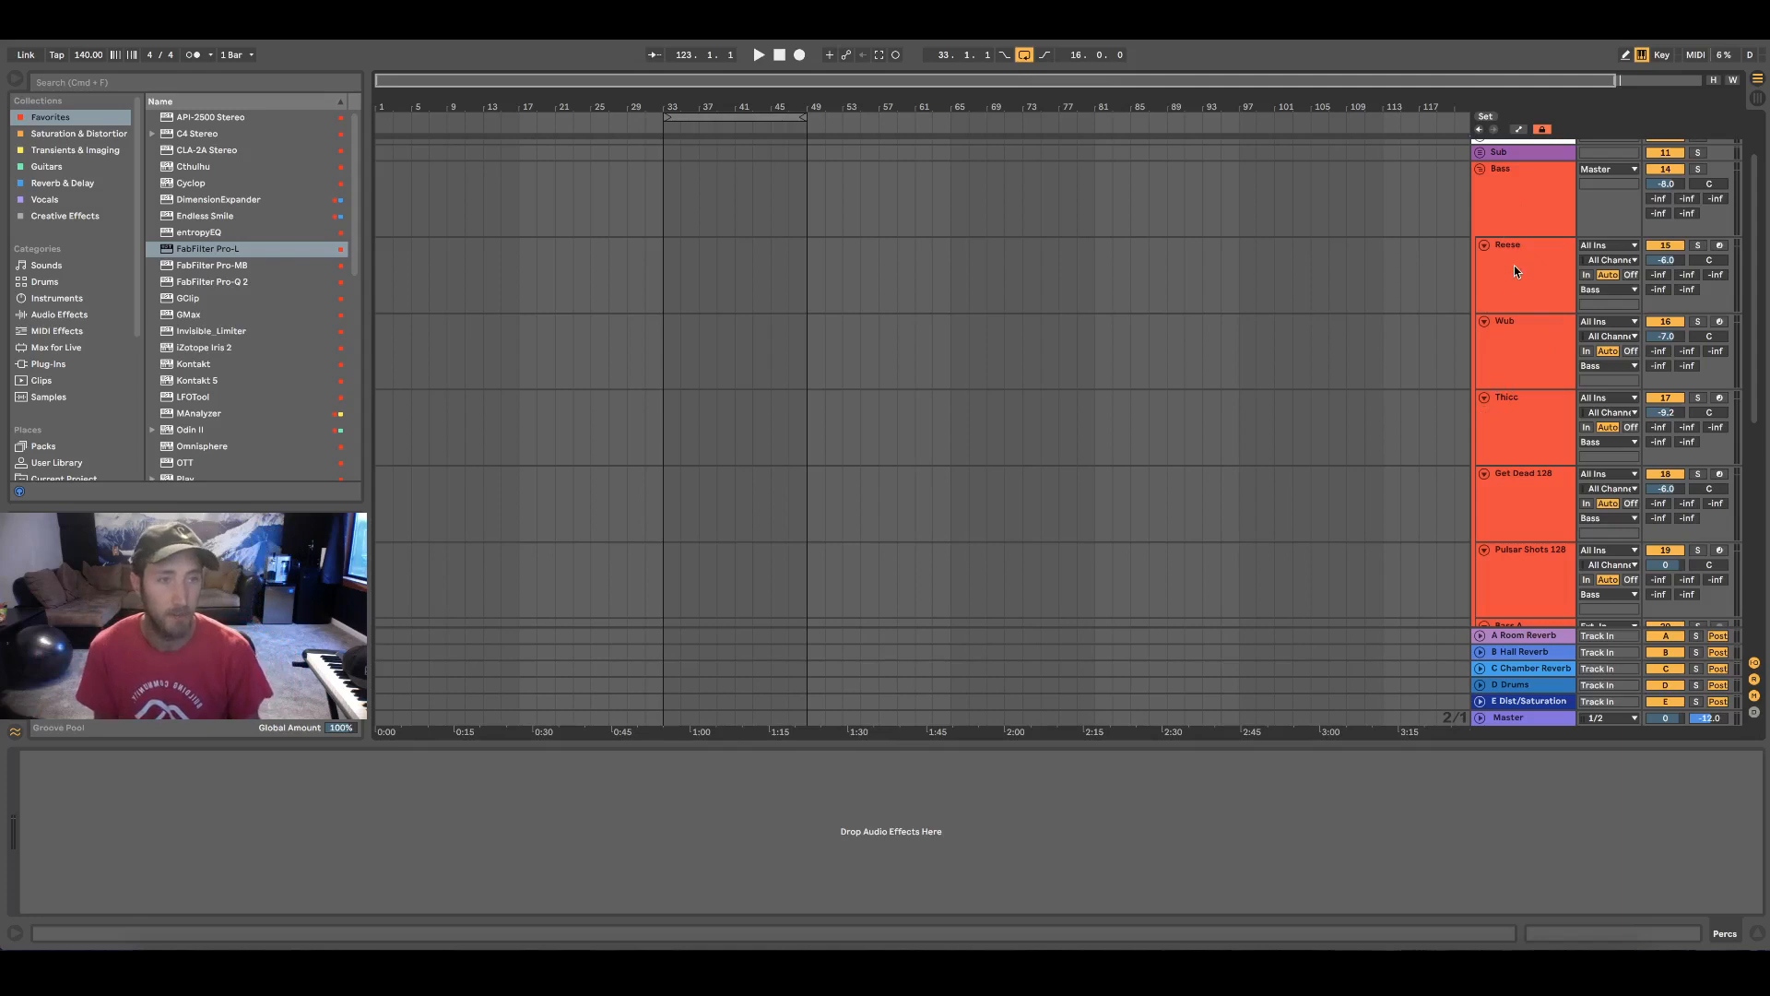
{"action": "left_click", "coordinate": [1588, 303]}
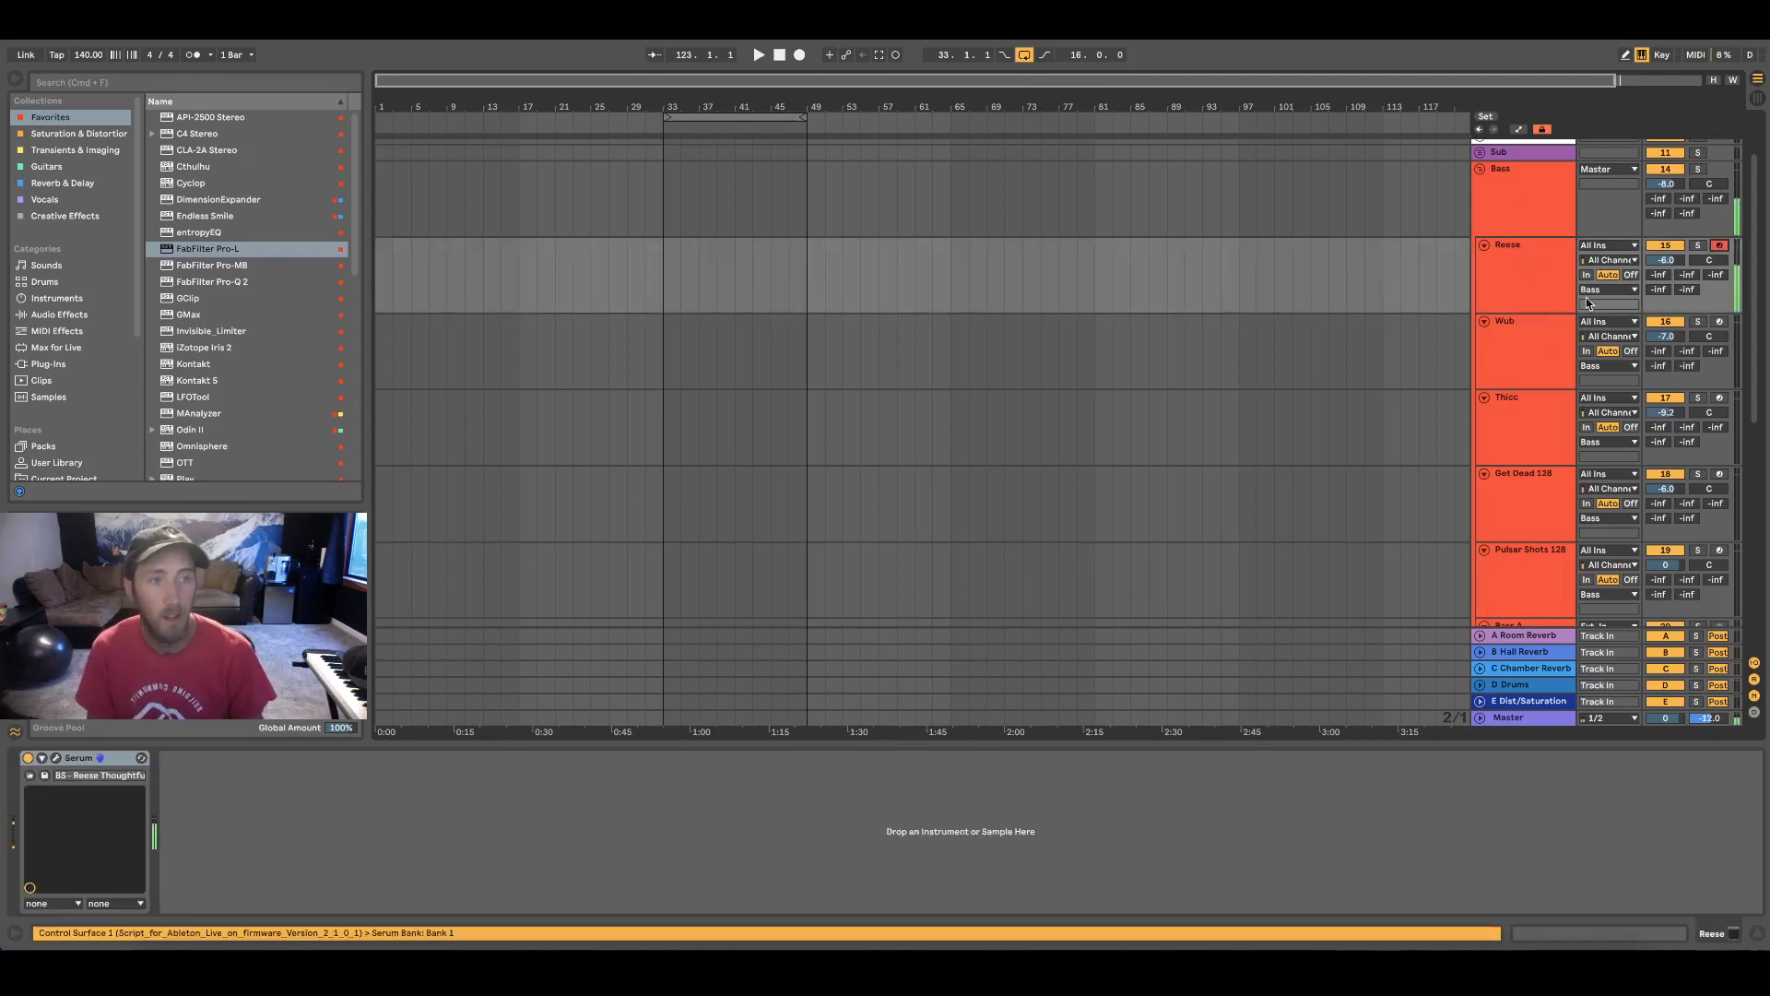
{"action": "left_click", "coordinate": [1720, 330]}
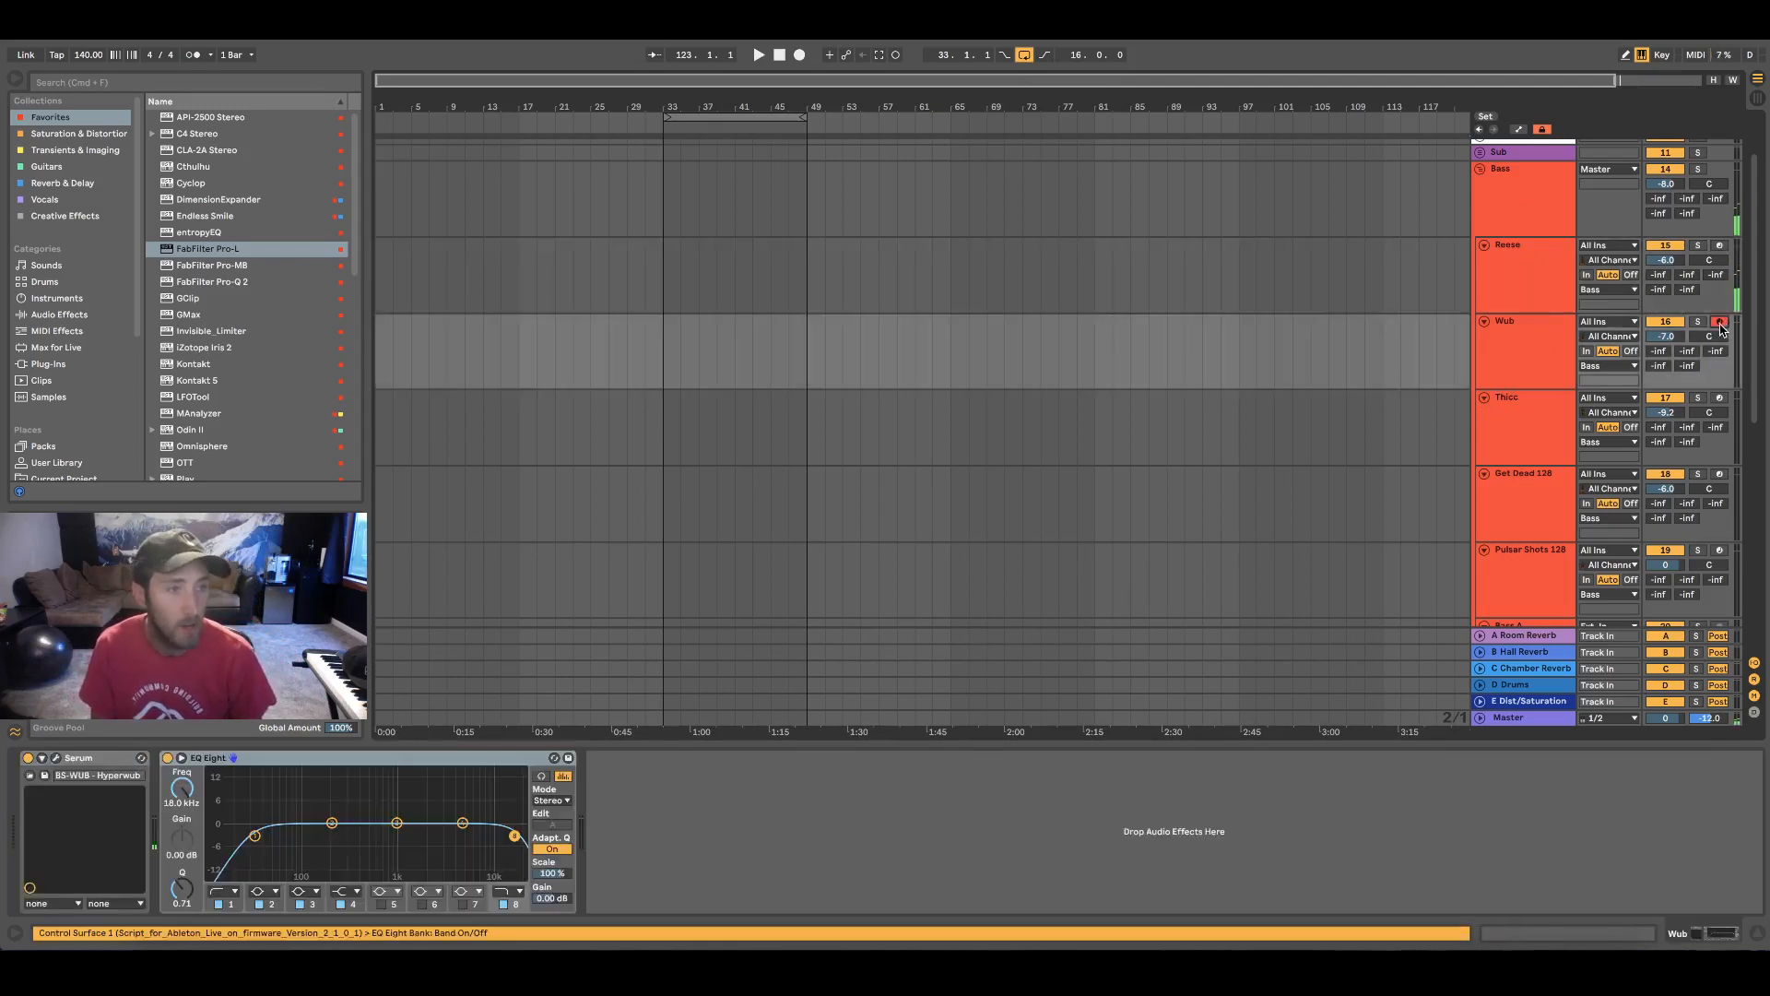
{"action": "left_click", "coordinate": [1717, 400]}
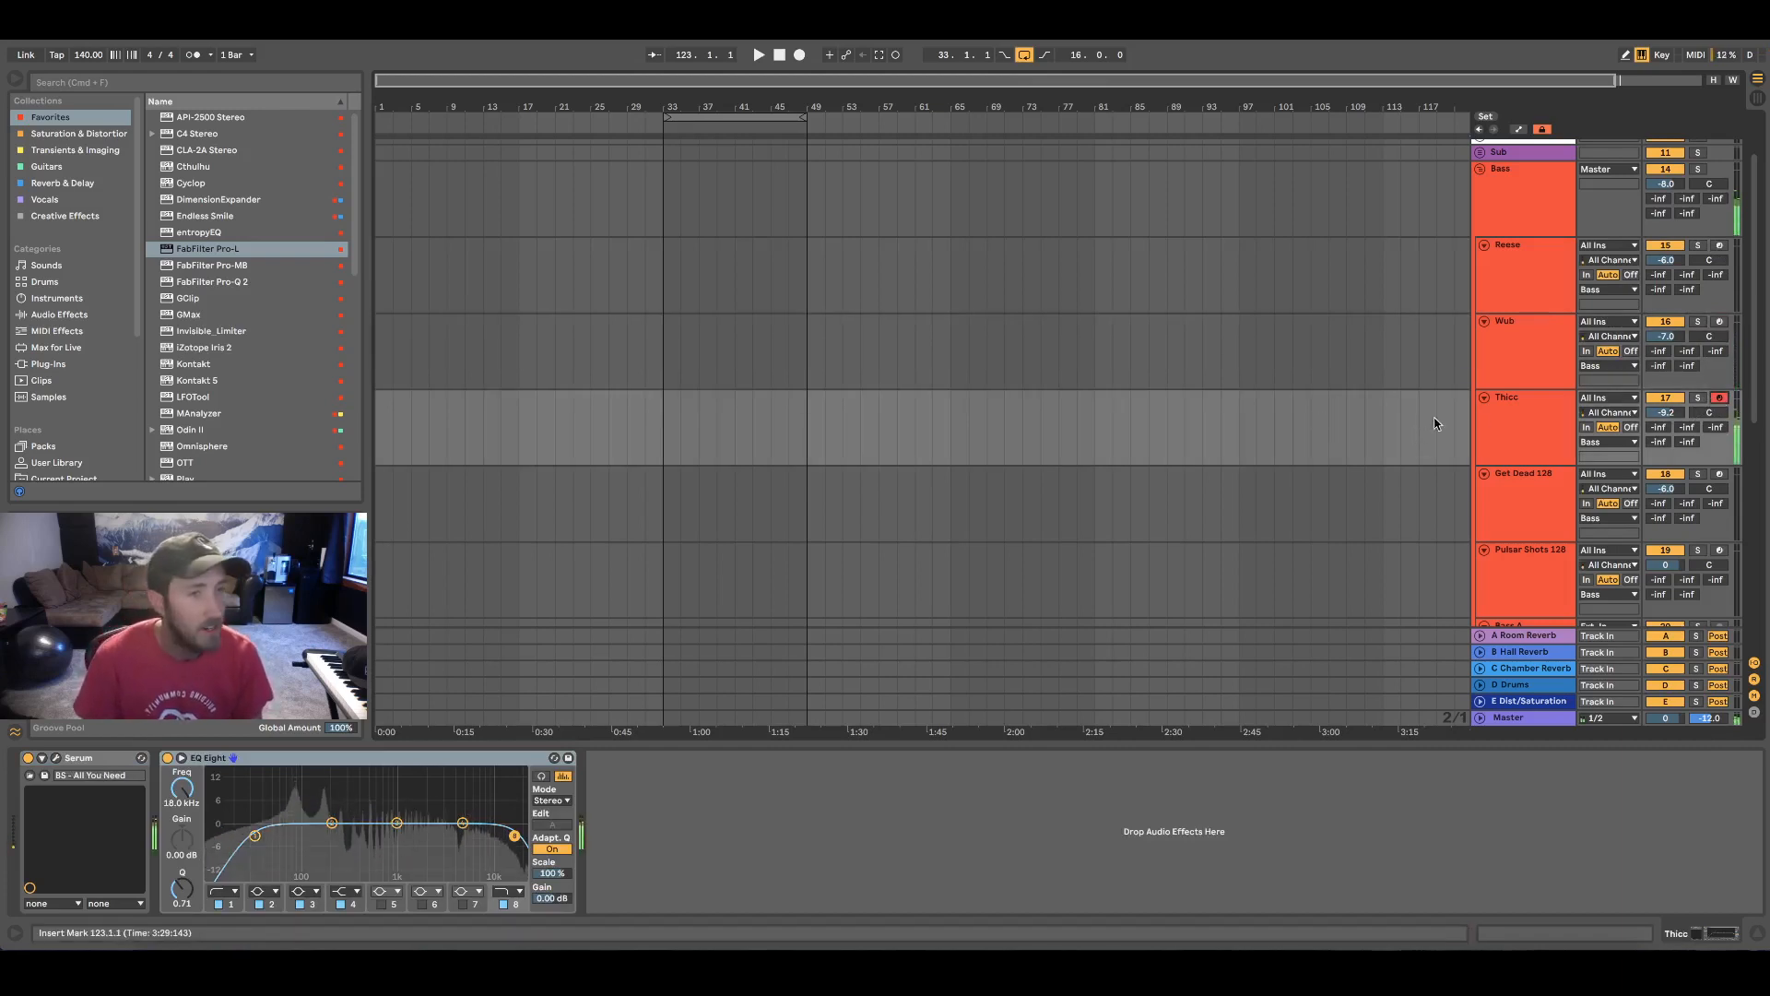
{"action": "left_click", "coordinate": [1720, 398]}
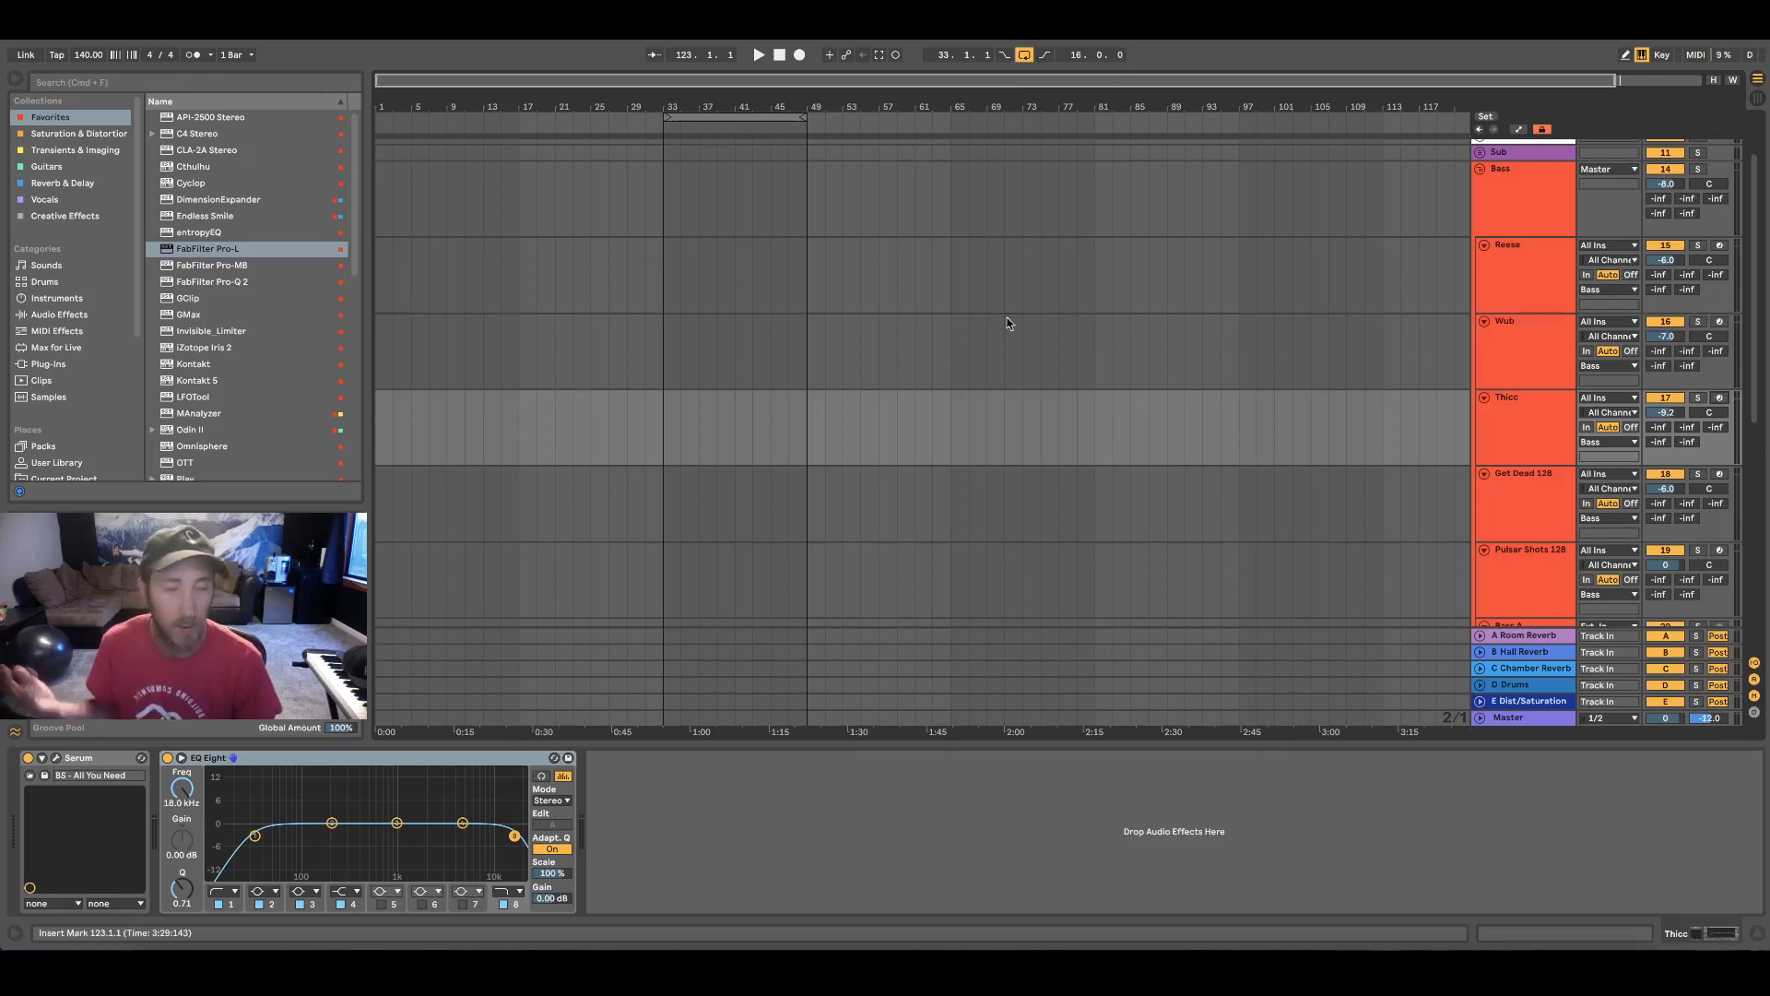
Arm the Get Dead 128 track and audition its samples while lowering the computer keyboard's octave range to C-1
{"action": "scroll", "coordinate": [1019, 299], "scroll_direction": "down", "scroll_amount": 2}
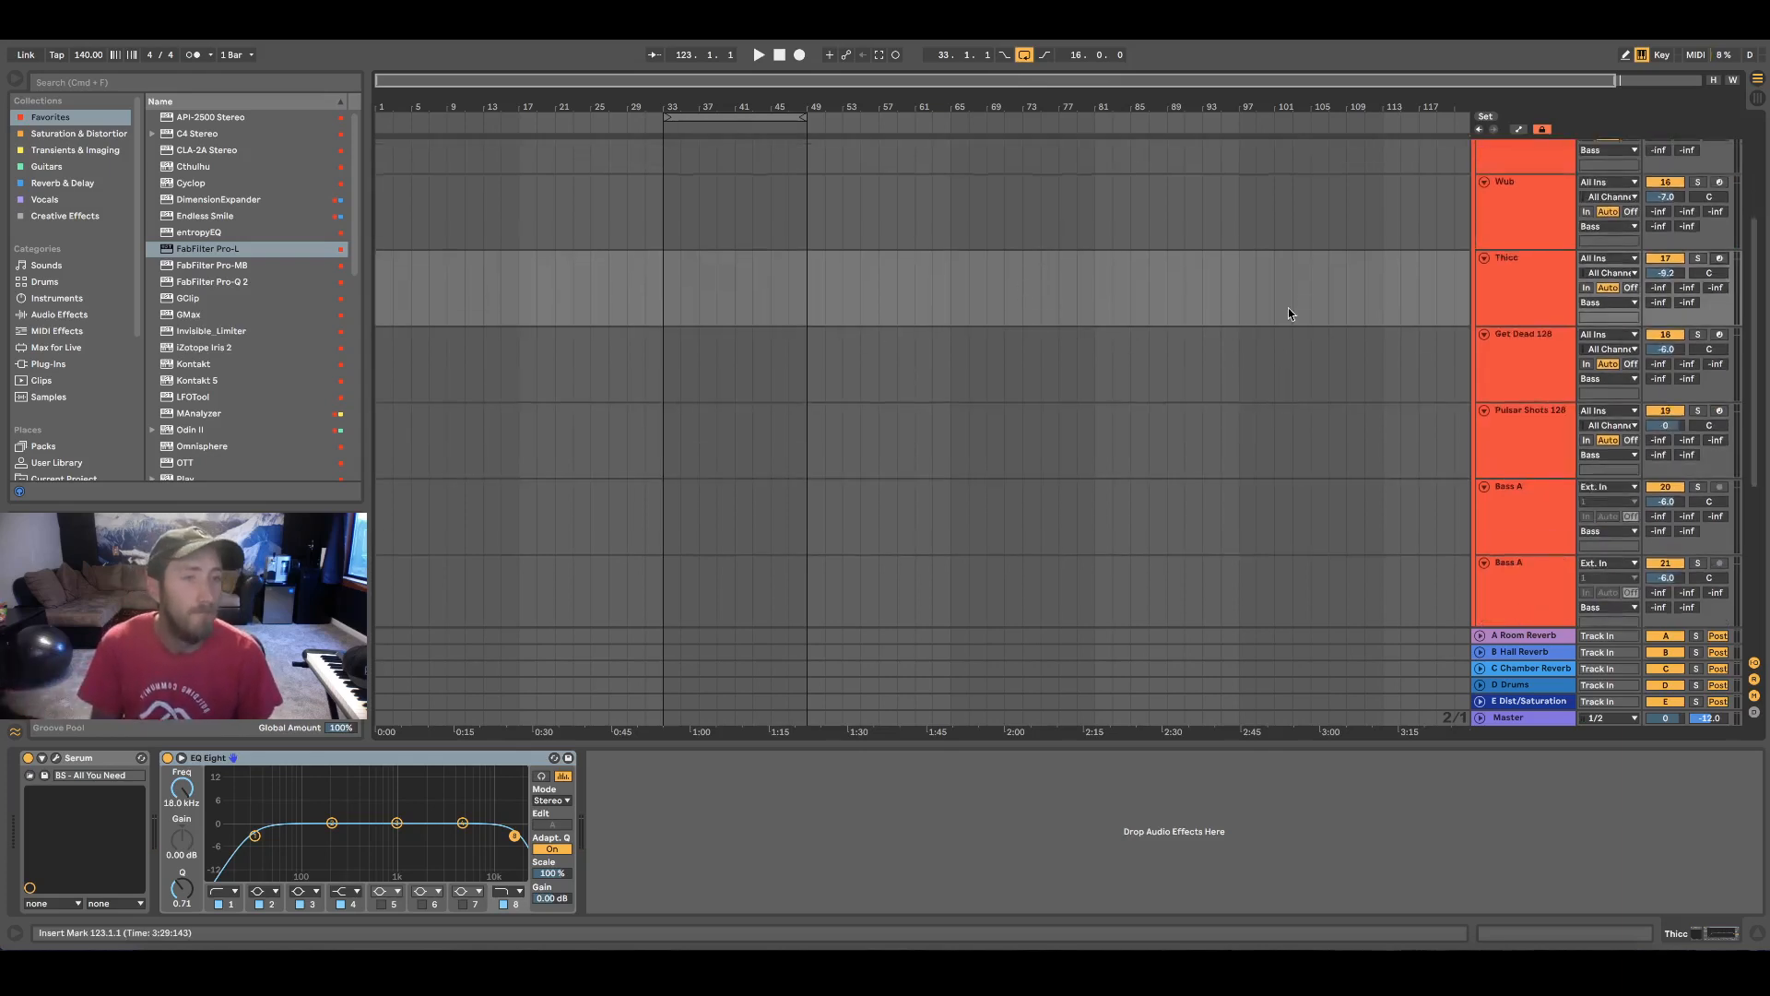
{"action": "scroll", "coordinate": [1287, 307], "scroll_direction": "down", "scroll_amount": 1}
{"action": "left_click", "coordinate": [1720, 259]}
{"action": "left_click", "coordinate": [1563, 288]}
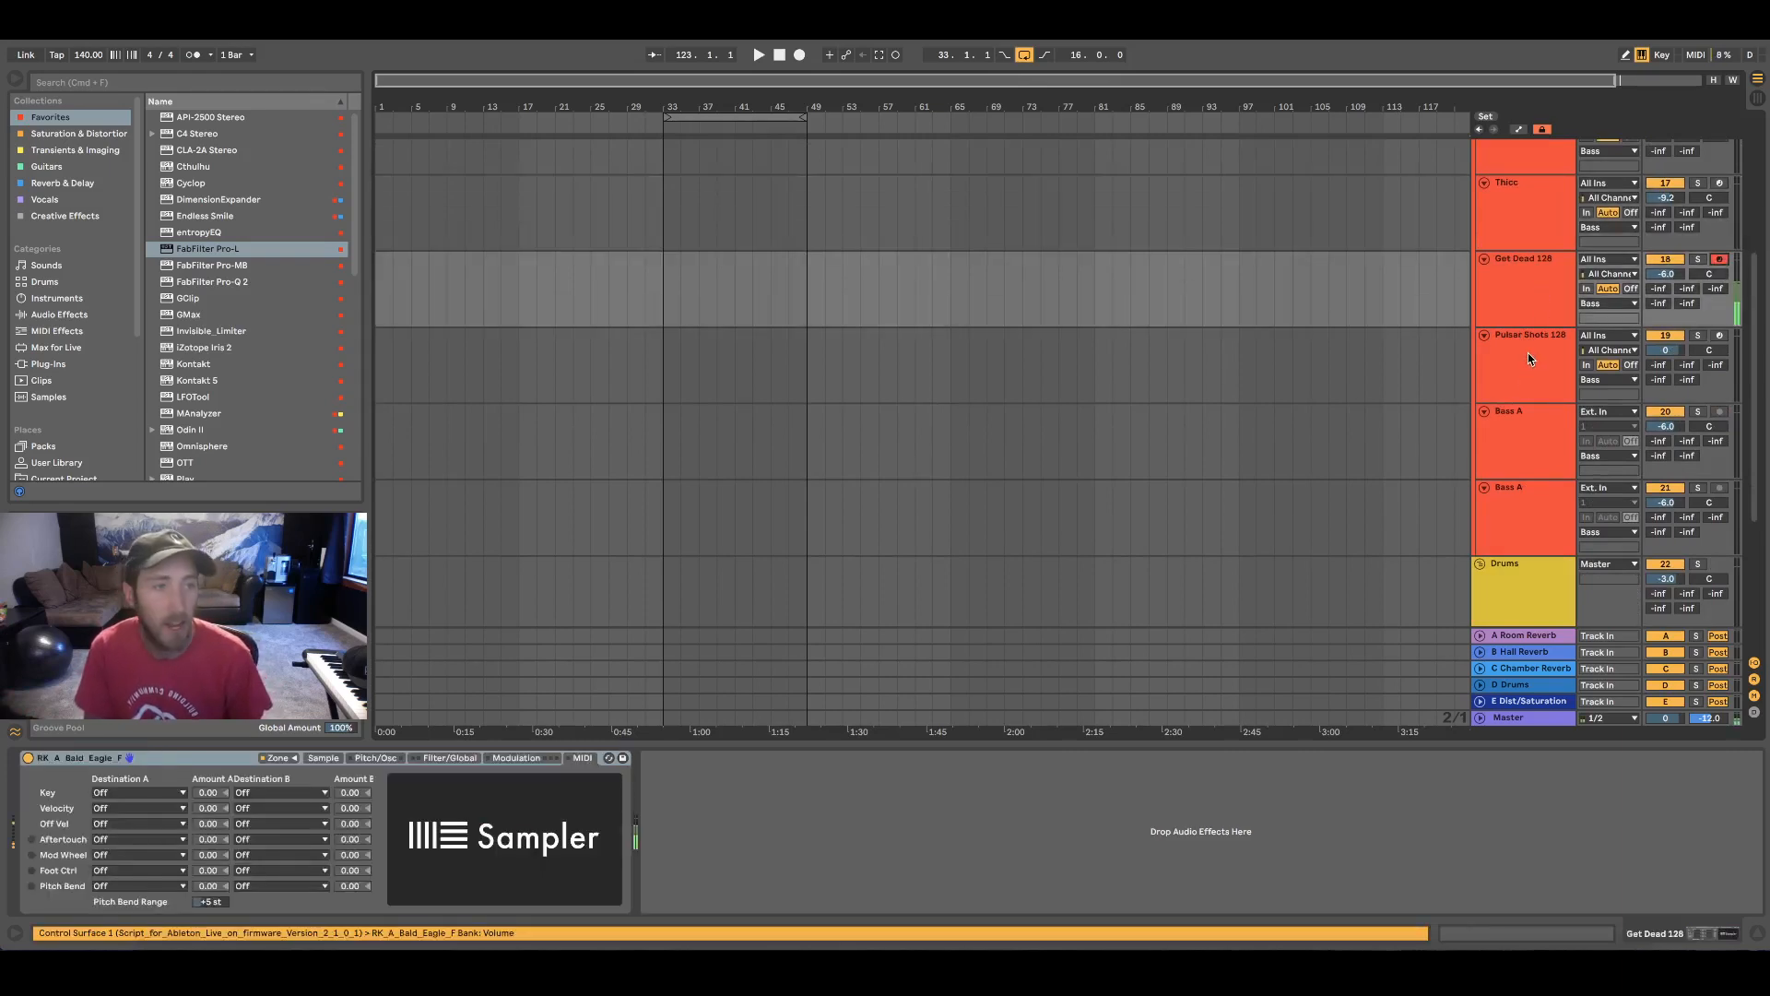
{"action": "key", "text": "z"}
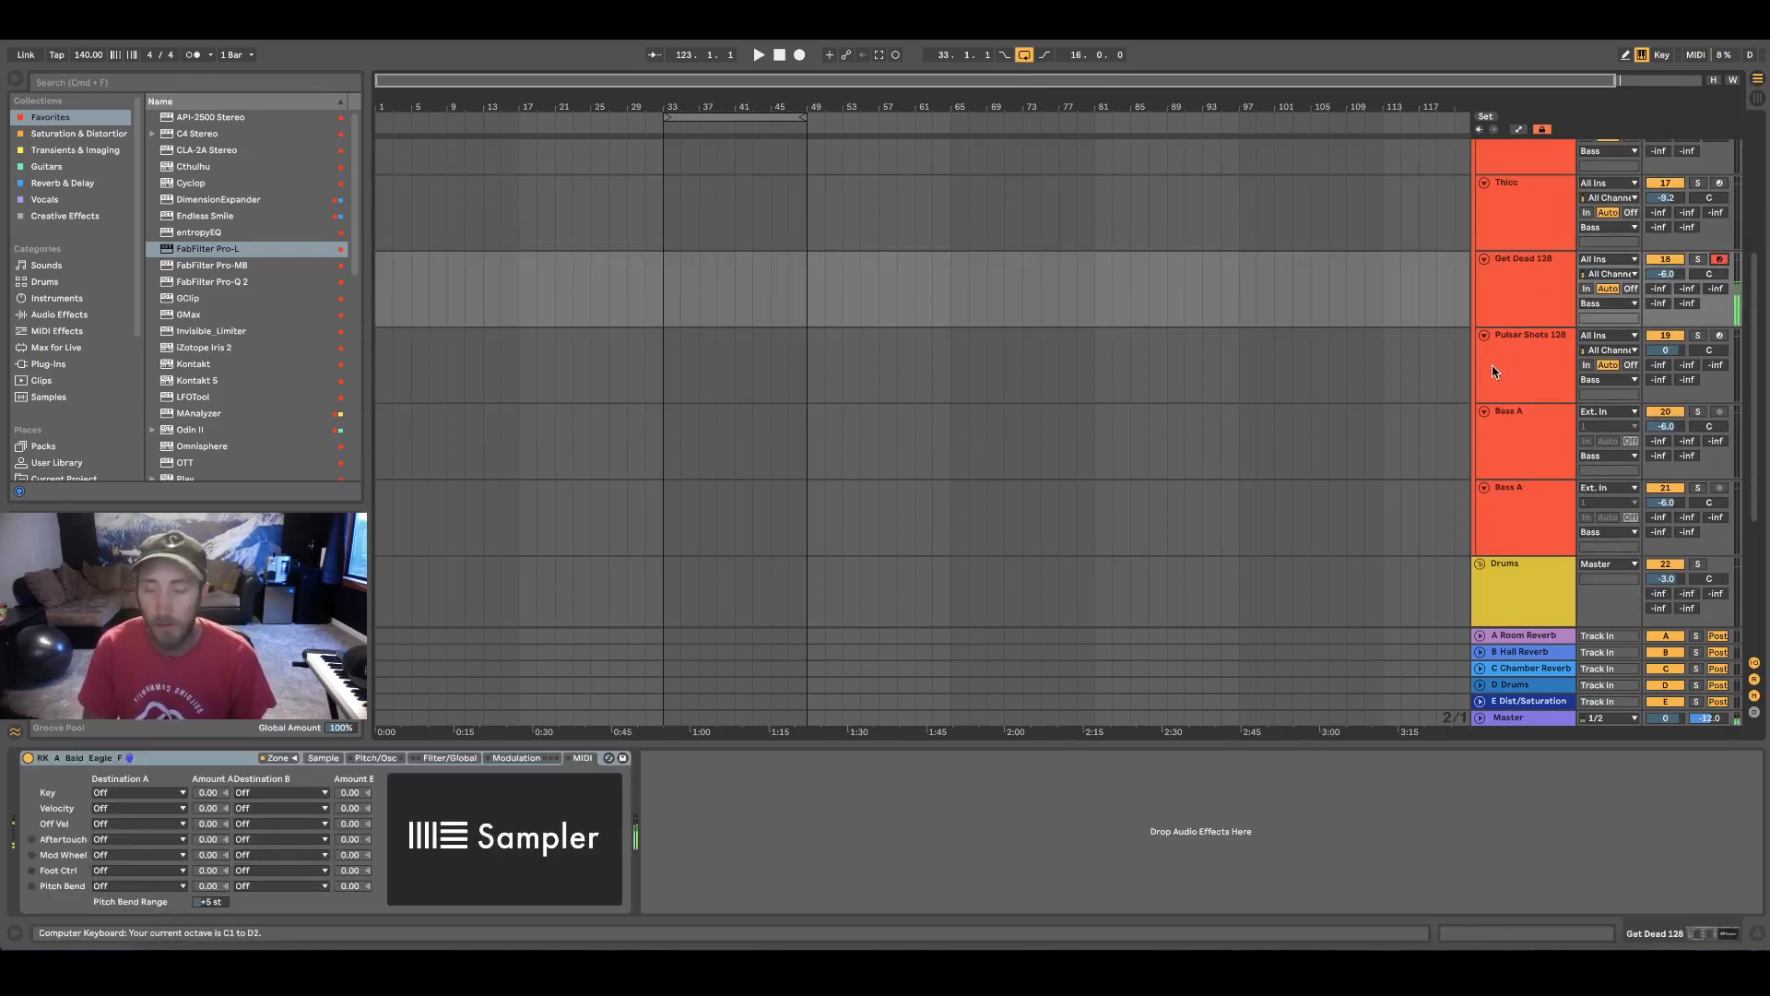
{"action": "key", "text": "z"}
{"action": "key", "text": "z"}
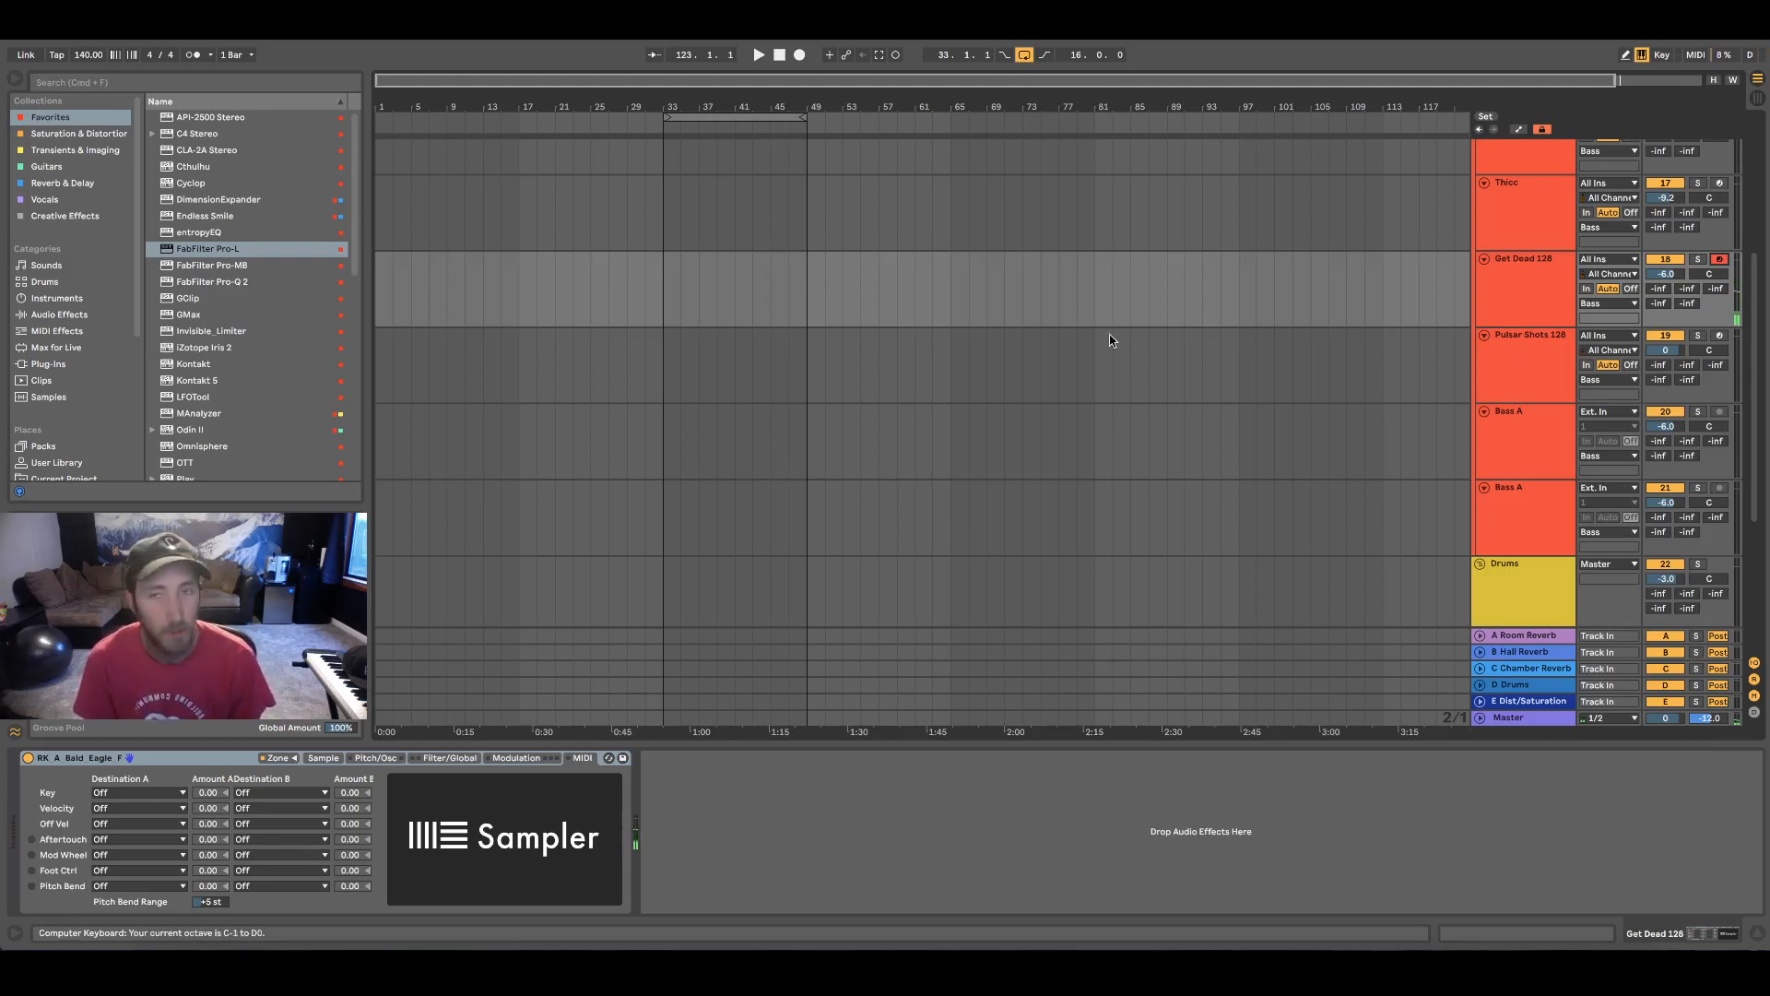
Audition the Pulsar Shots 128 track with record arm switched on only for playing, and collapse the Bass group
{"action": "left_click", "coordinate": [1546, 386]}
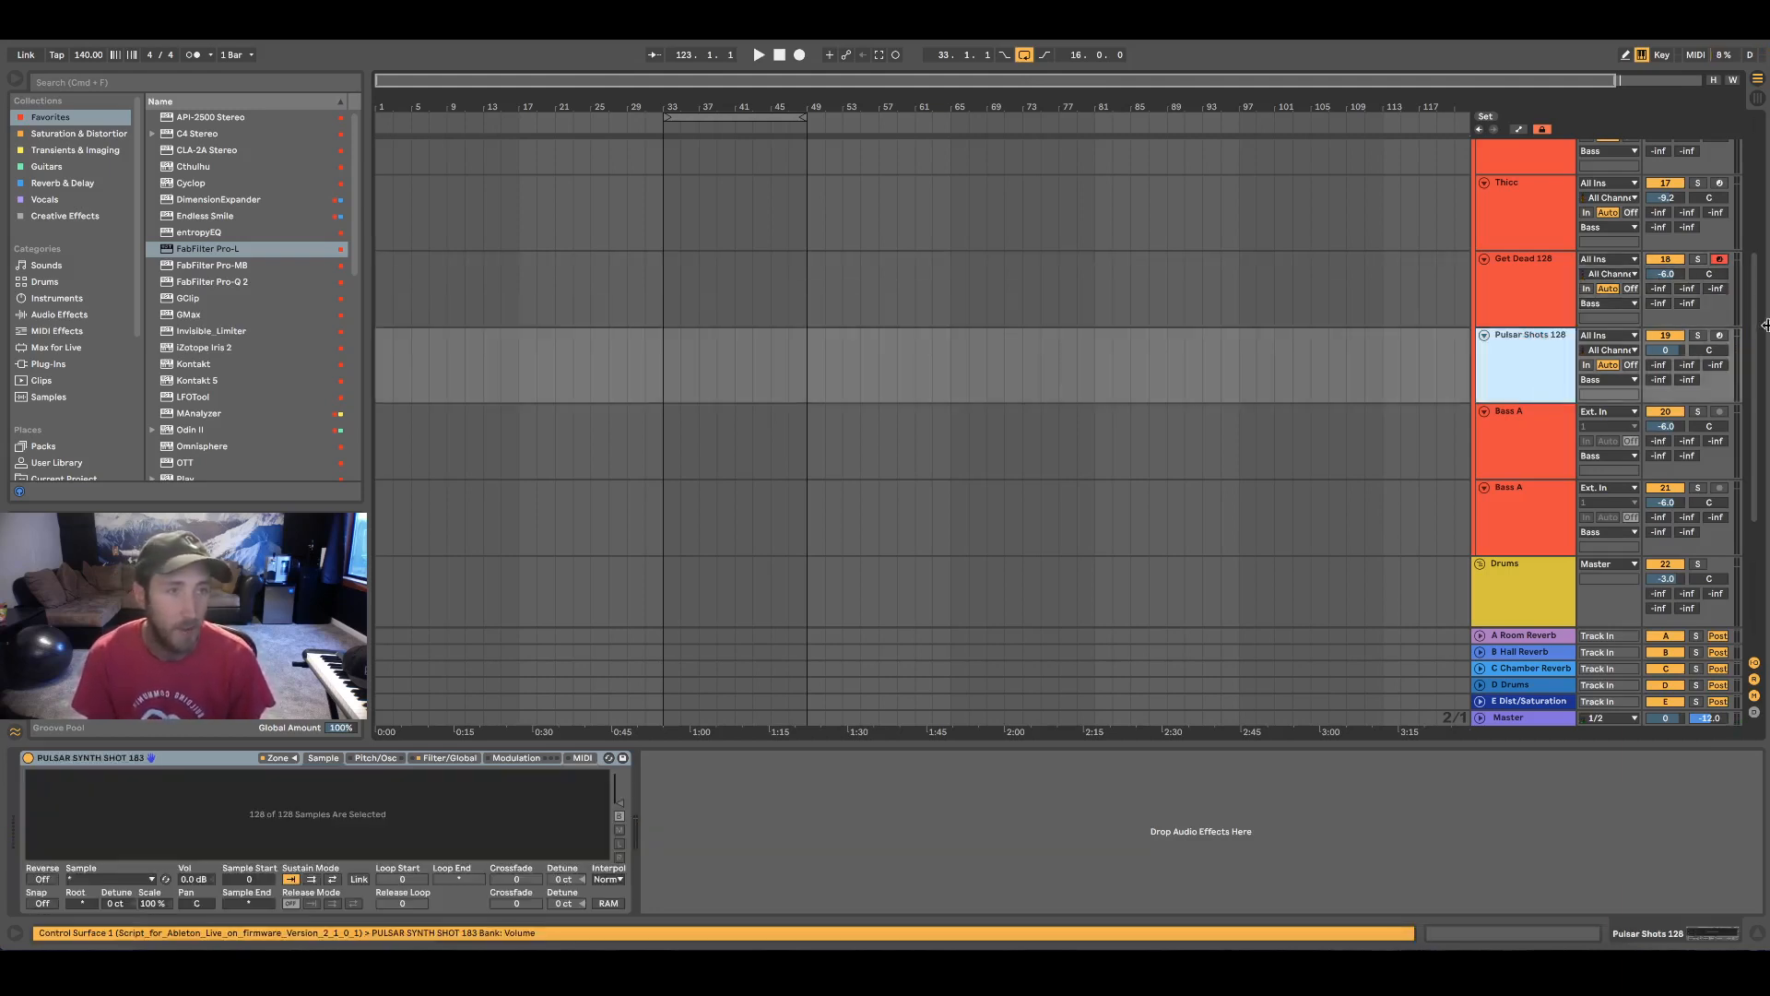
{"action": "left_click", "coordinate": [1719, 336]}
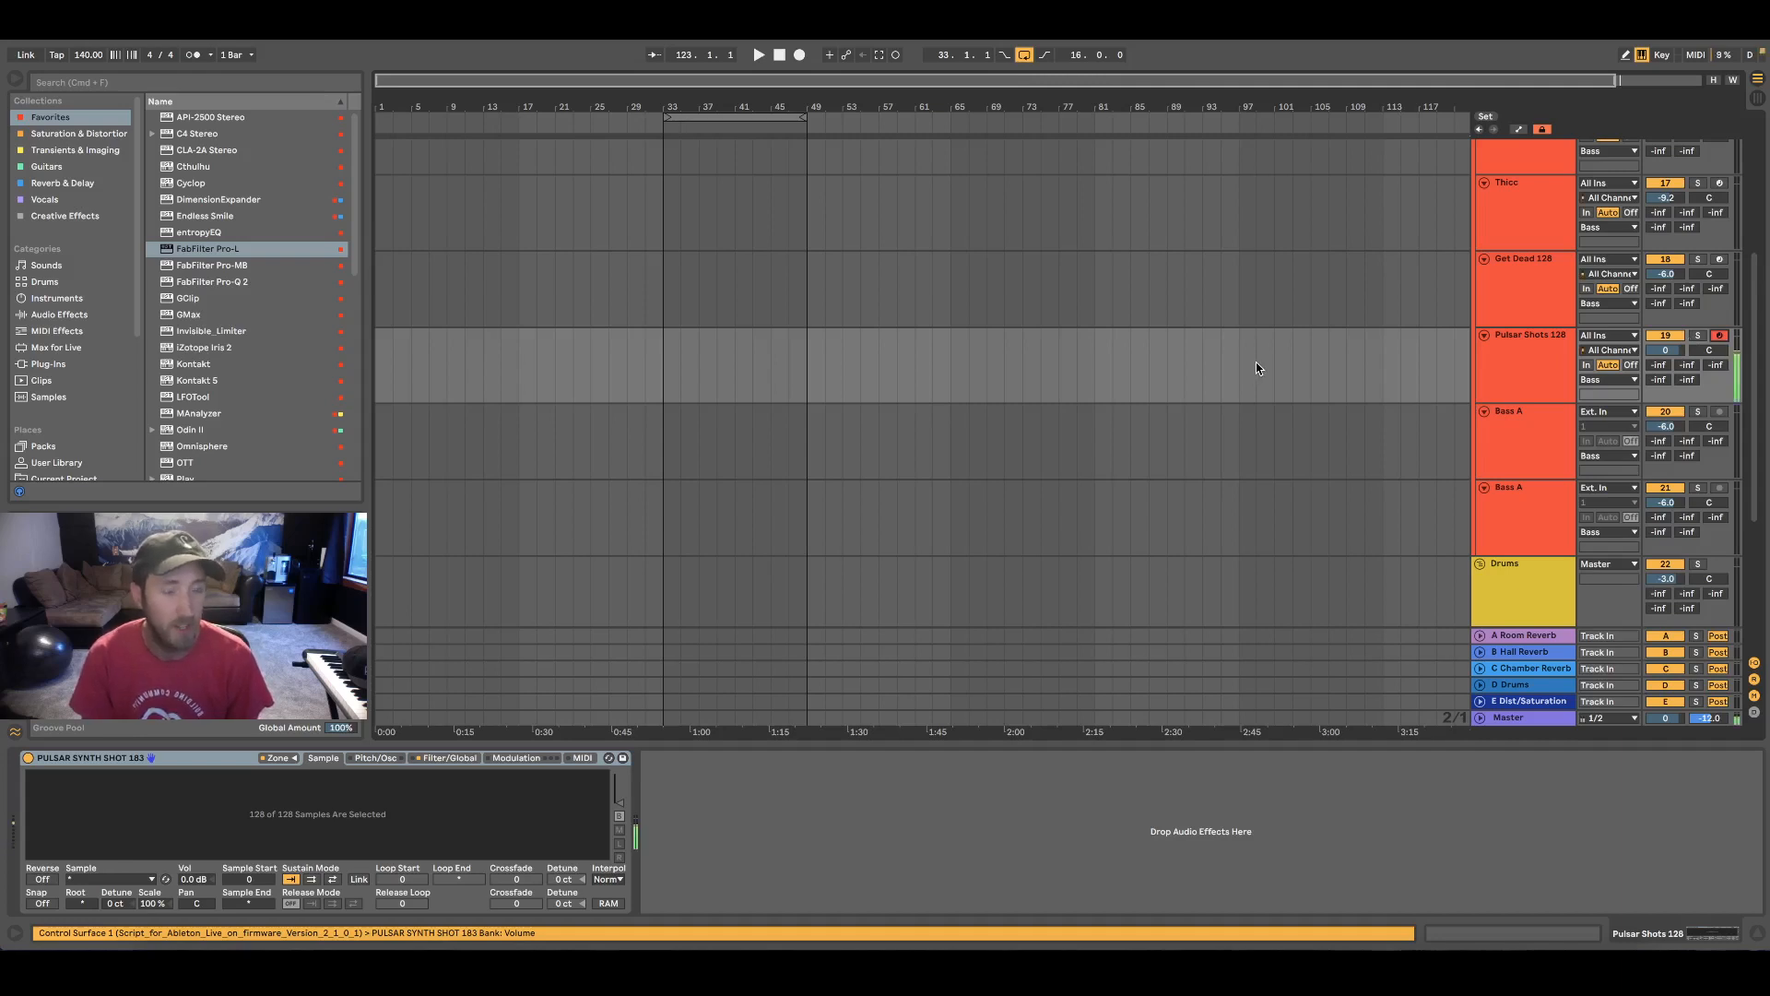
{"action": "key", "text": "z"}
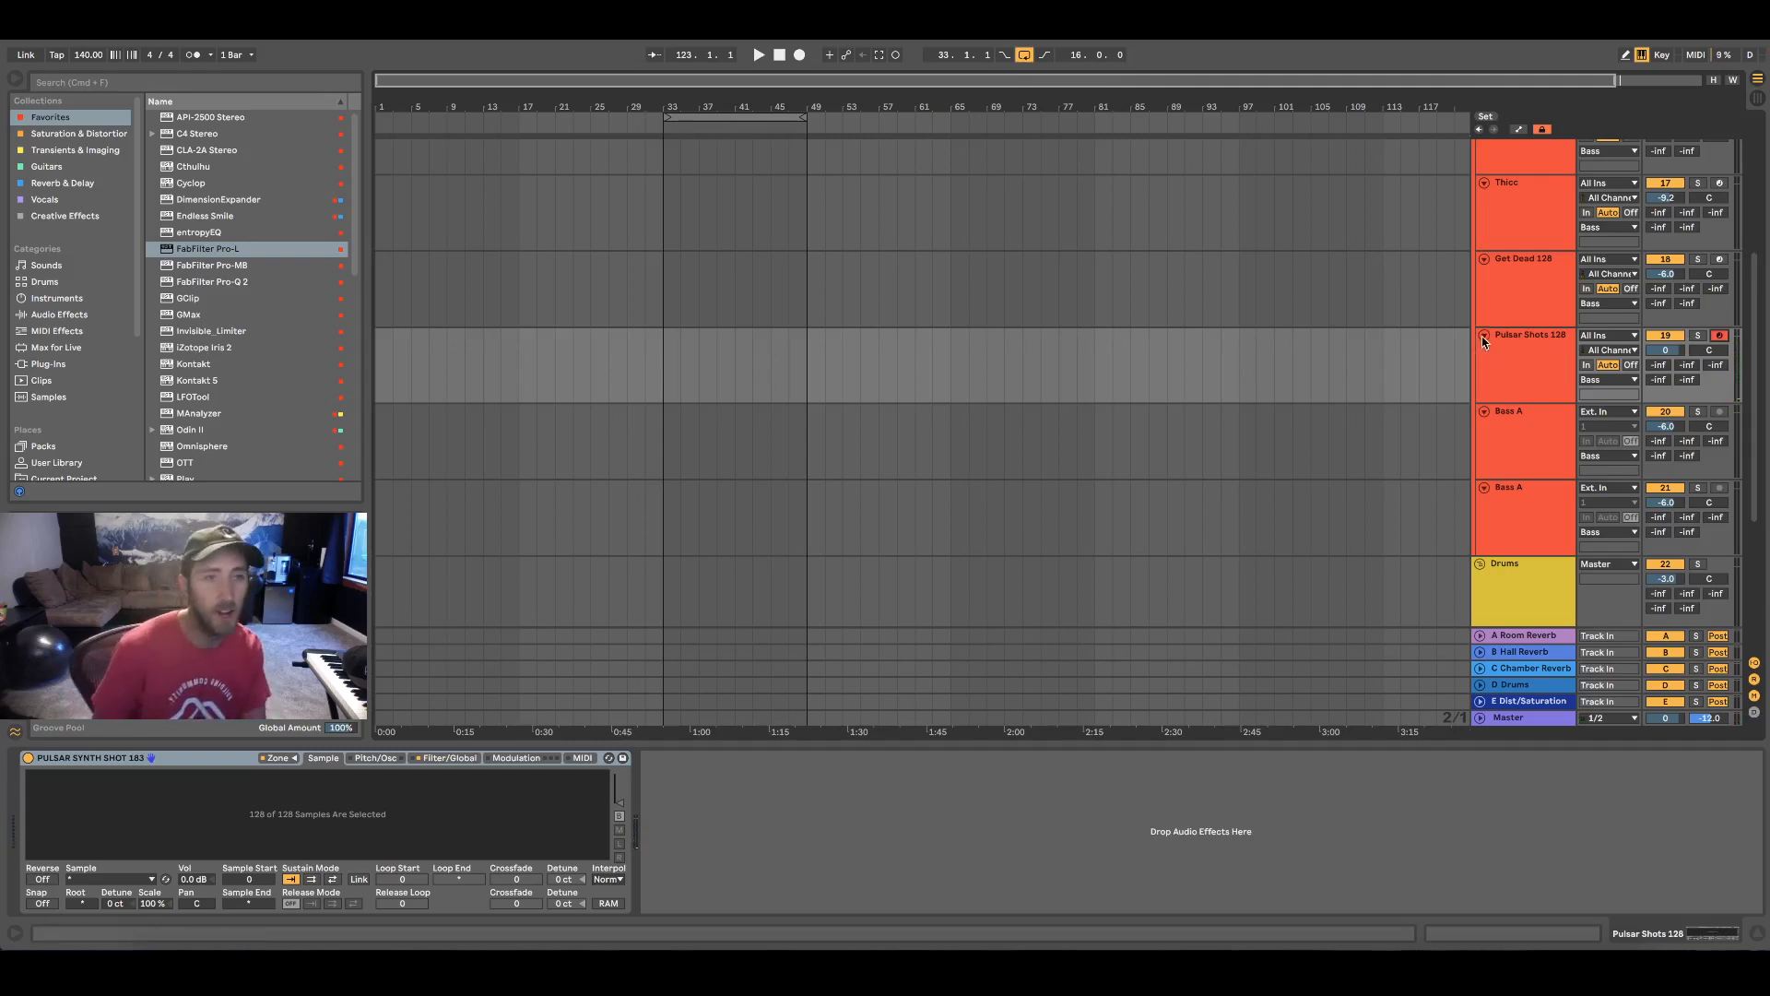
{"action": "left_click", "coordinate": [1720, 337]}
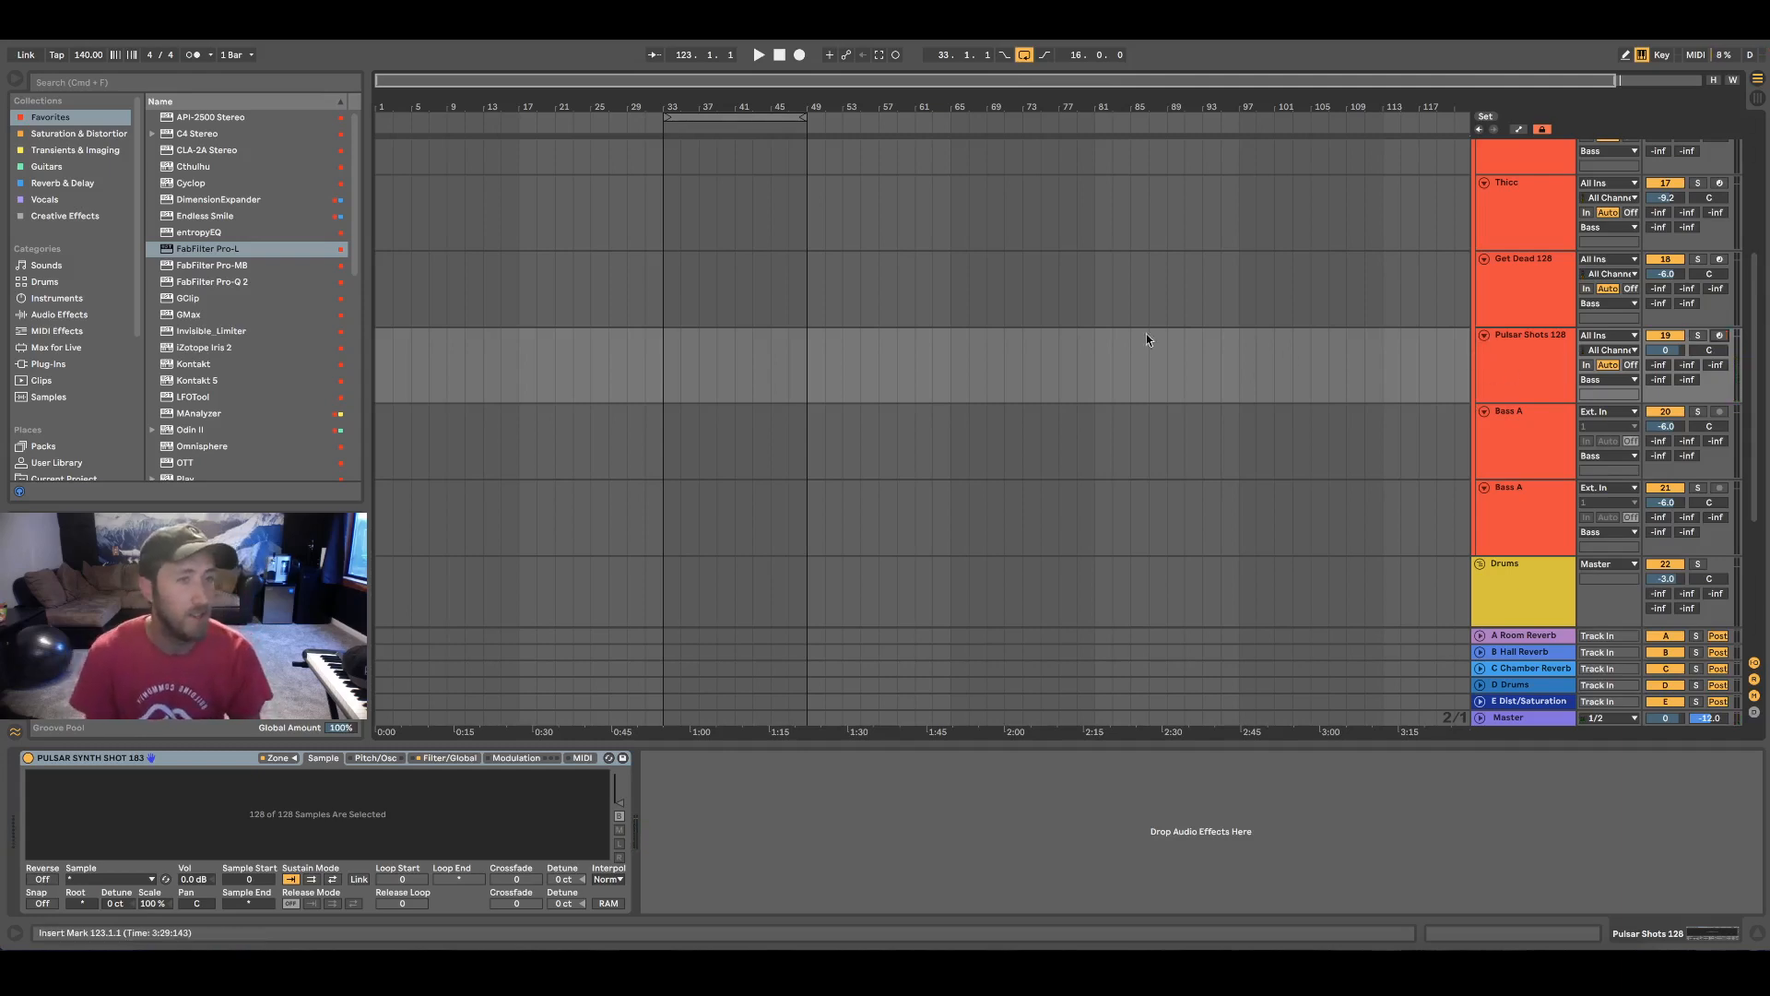
{"action": "scroll", "coordinate": [1124, 335], "scroll_direction": "up", "scroll_amount": 4}
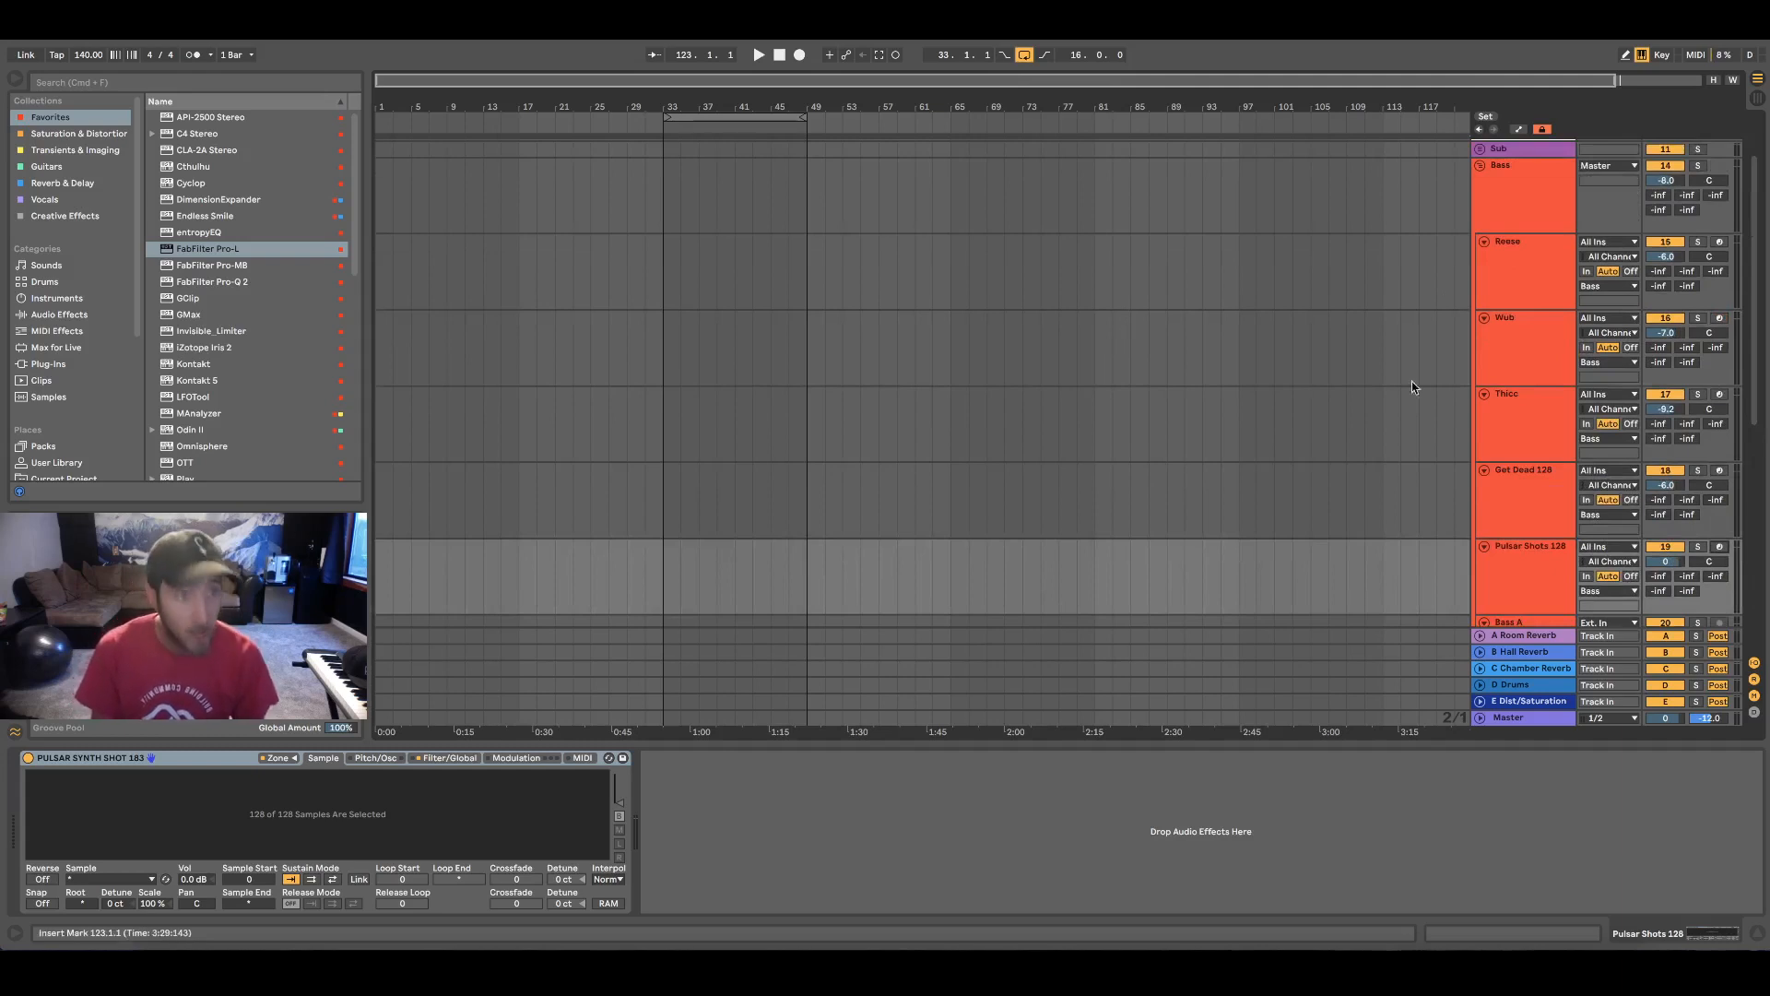
{"action": "left_click", "coordinate": [1479, 166]}
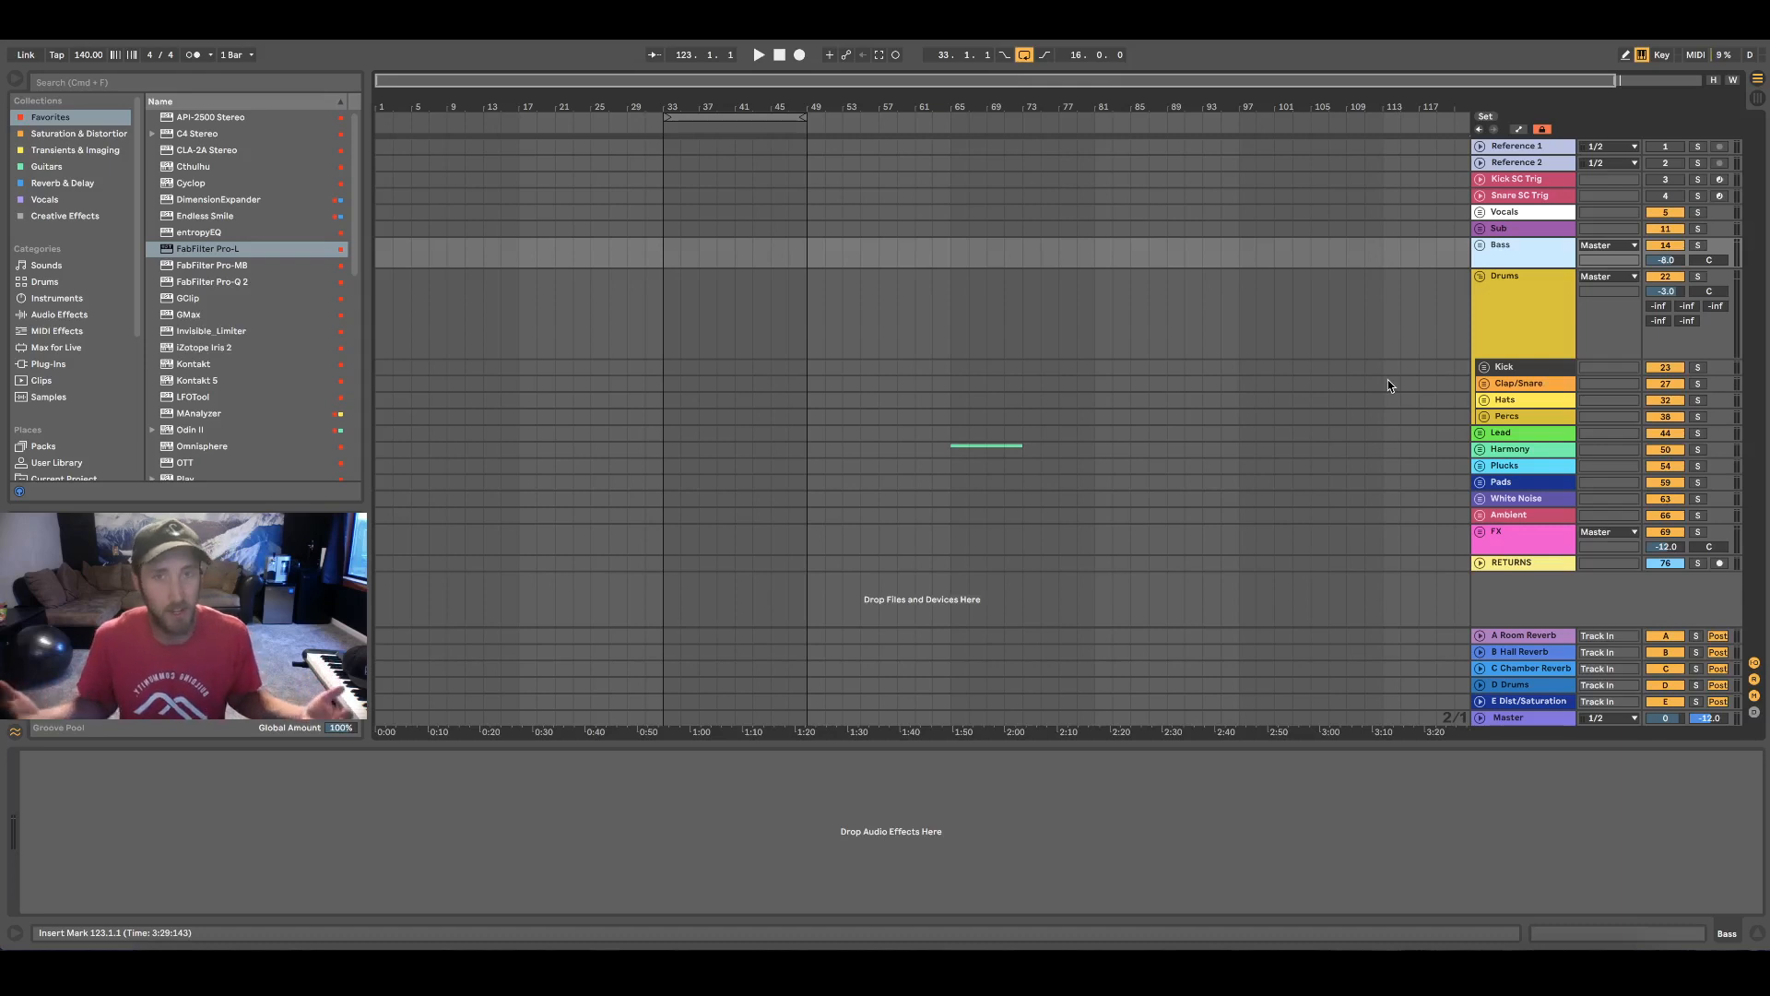
Expand the Lead group, arm its Clean track and audition the sound
{"action": "left_click", "coordinate": [1480, 433]}
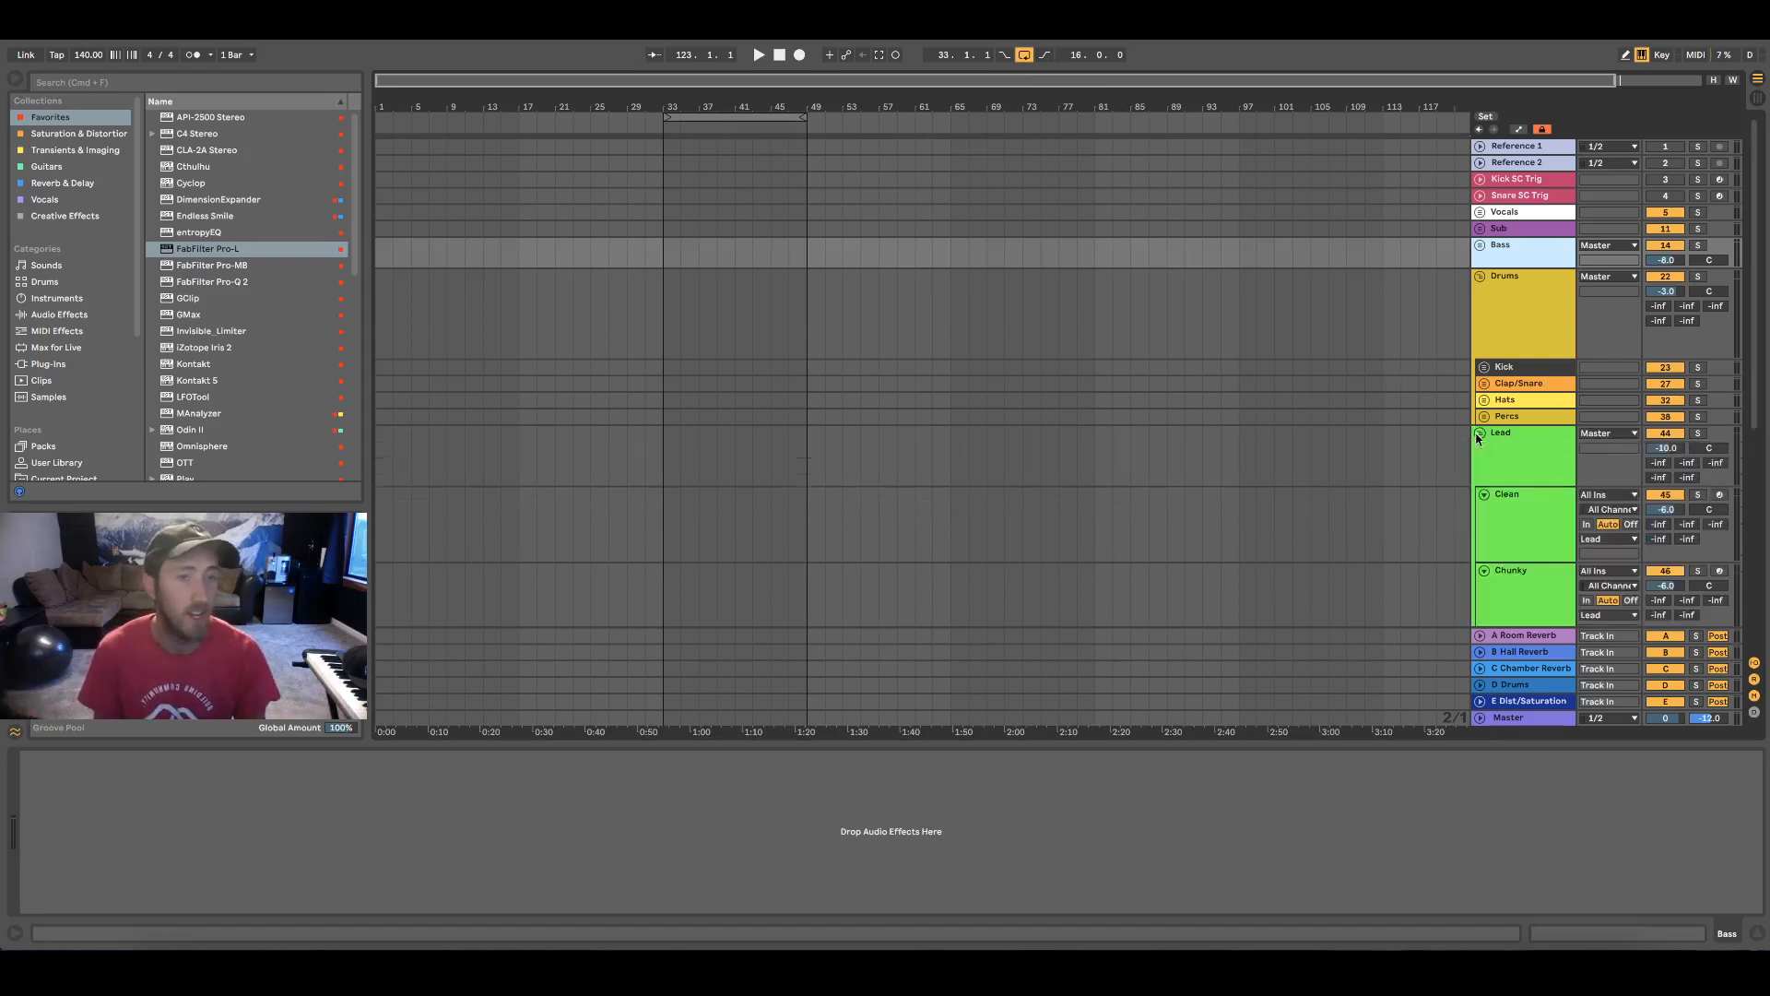
{"action": "scroll", "coordinate": [1178, 447], "scroll_direction": "down", "scroll_amount": 4}
{"action": "left_click", "coordinate": [1534, 308]}
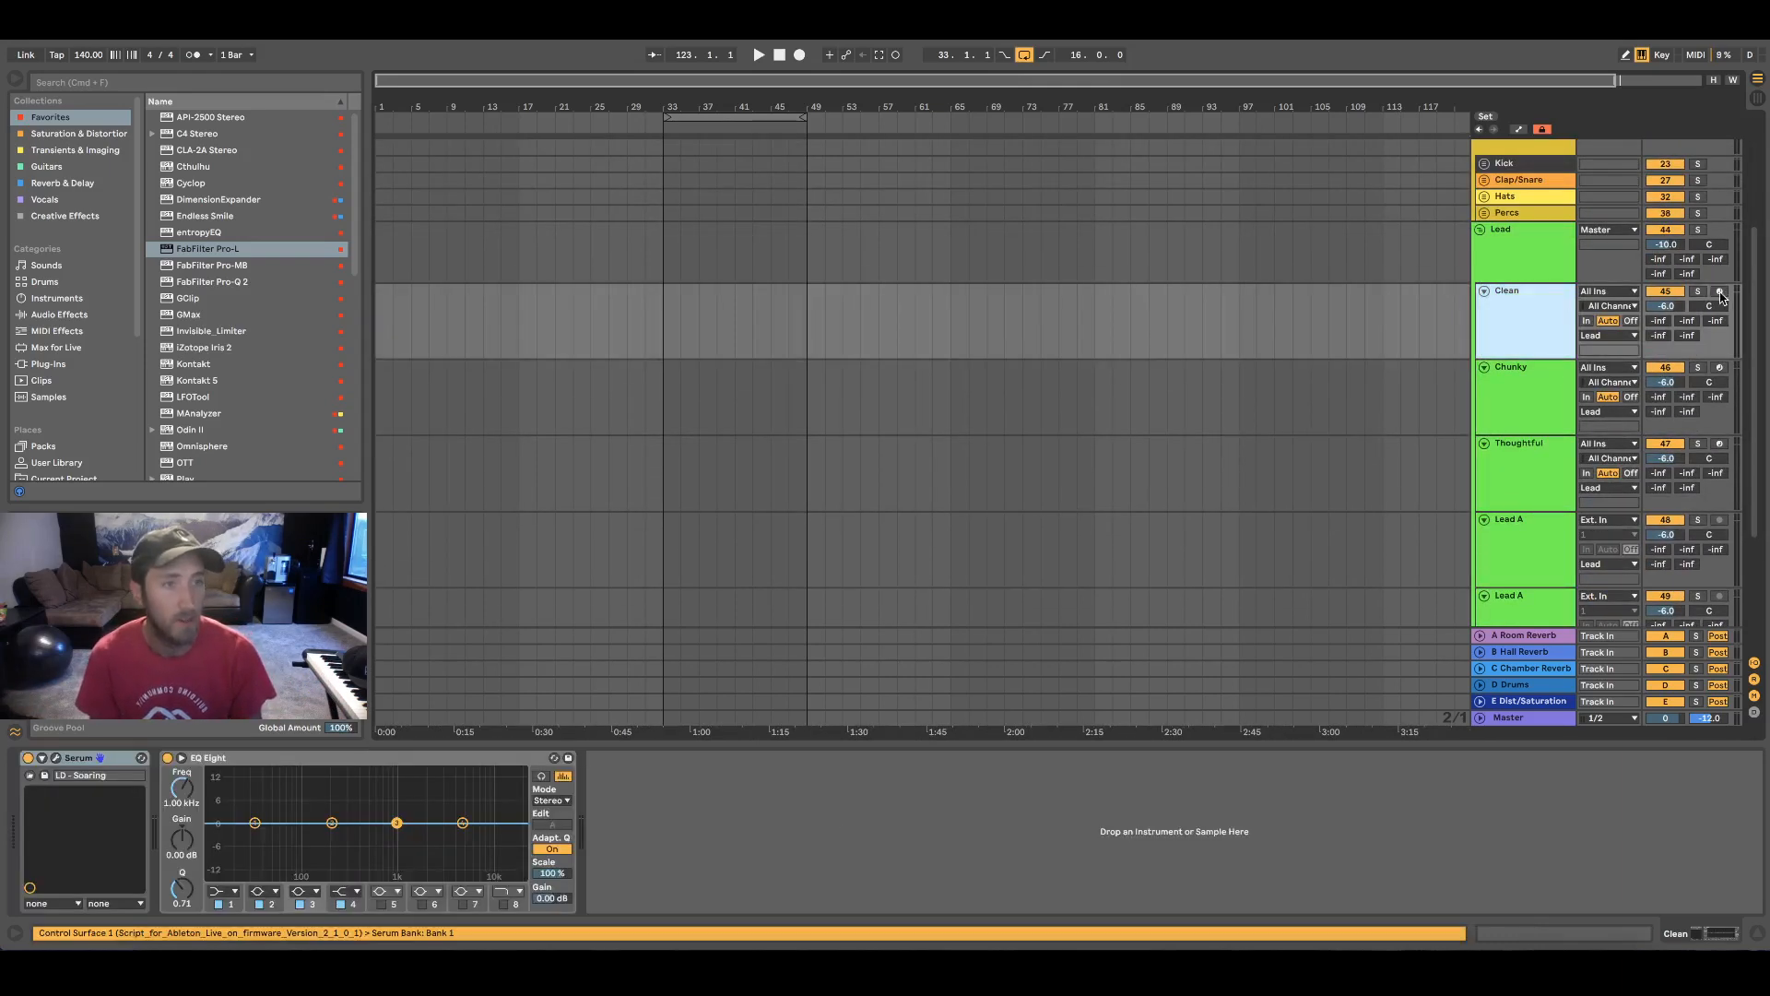
{"action": "left_click", "coordinate": [1719, 292]}
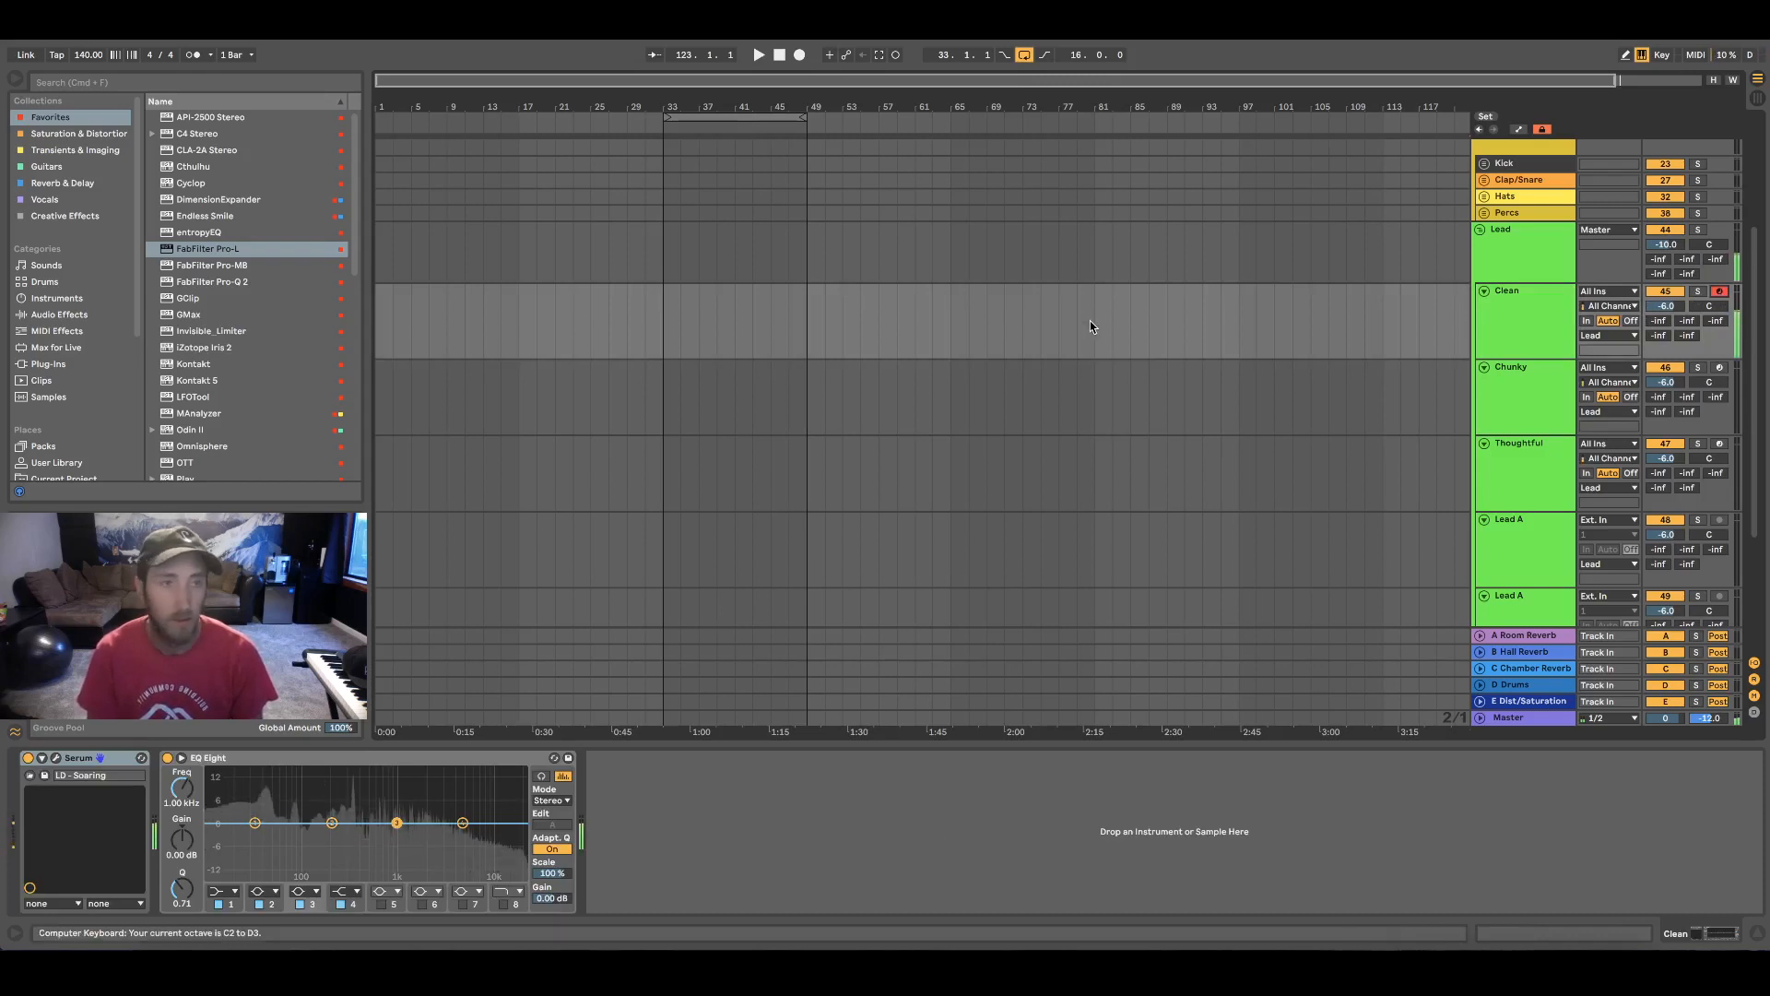
Audition the Clean, Chunky and Thoughtful lead tracks in turn, using keyboard octaves C3 and C2, and collapse the Lead group
{"action": "key", "text": "x"}
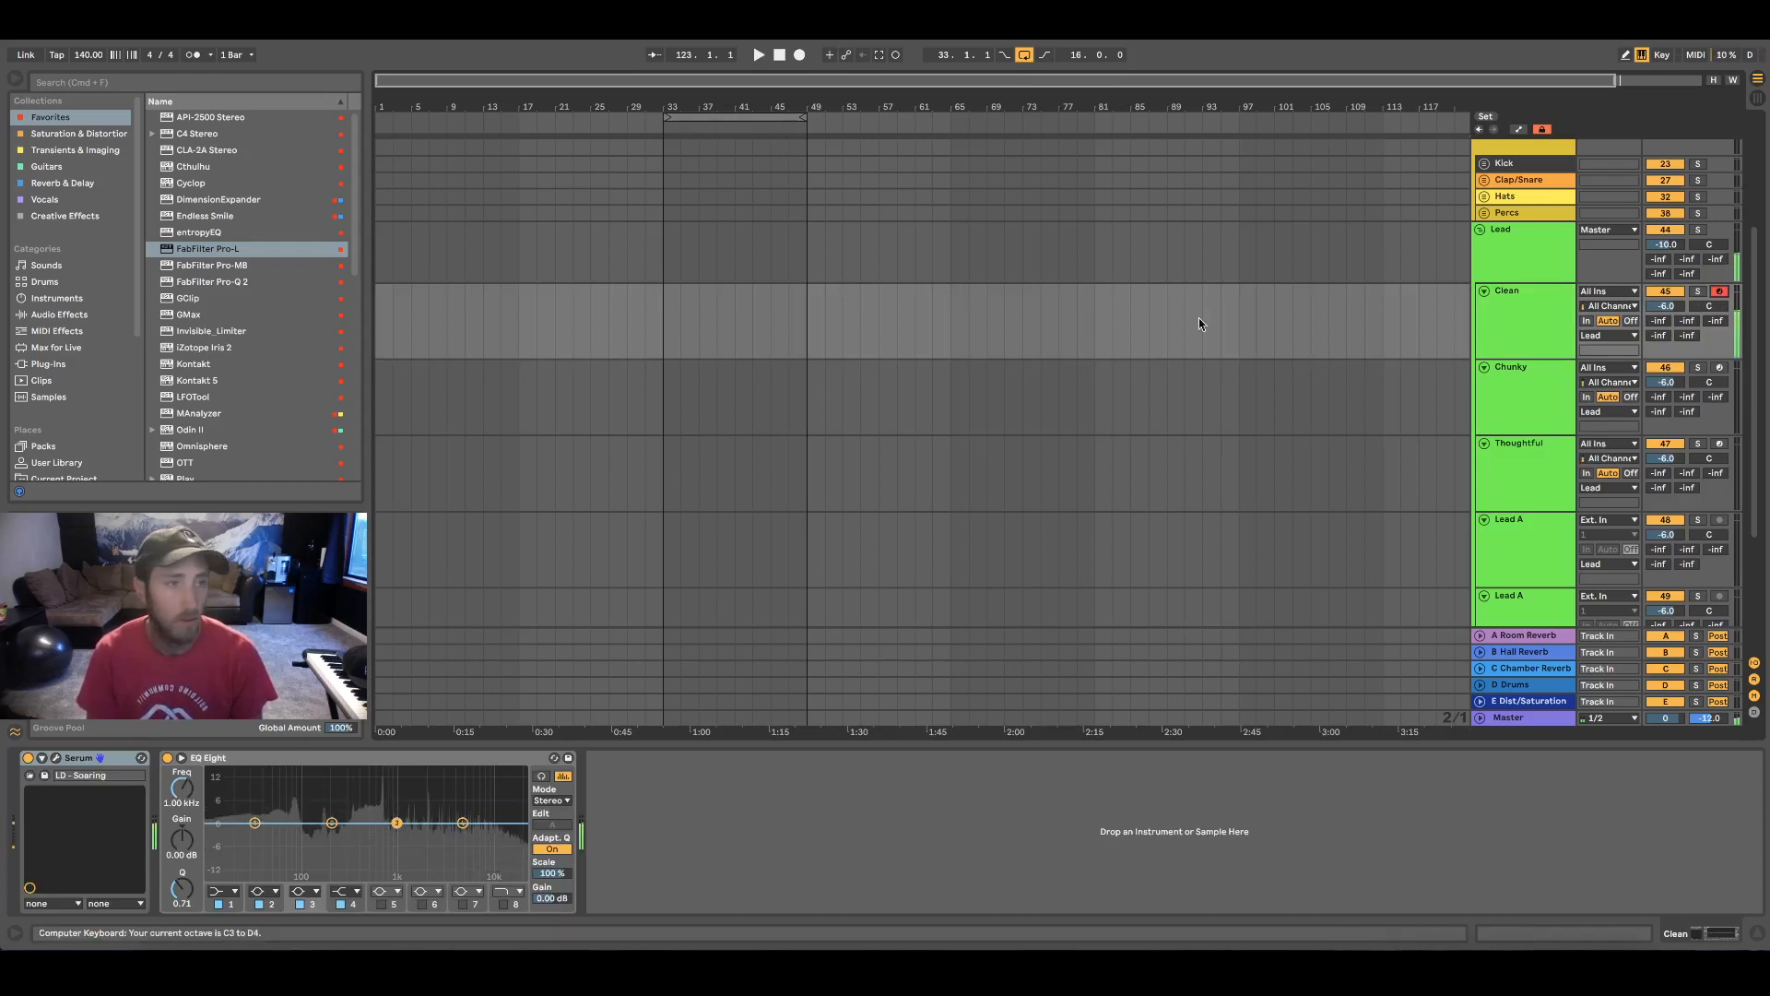
{"action": "left_click", "coordinate": [1720, 368]}
{"action": "left_click", "coordinate": [1507, 399]}
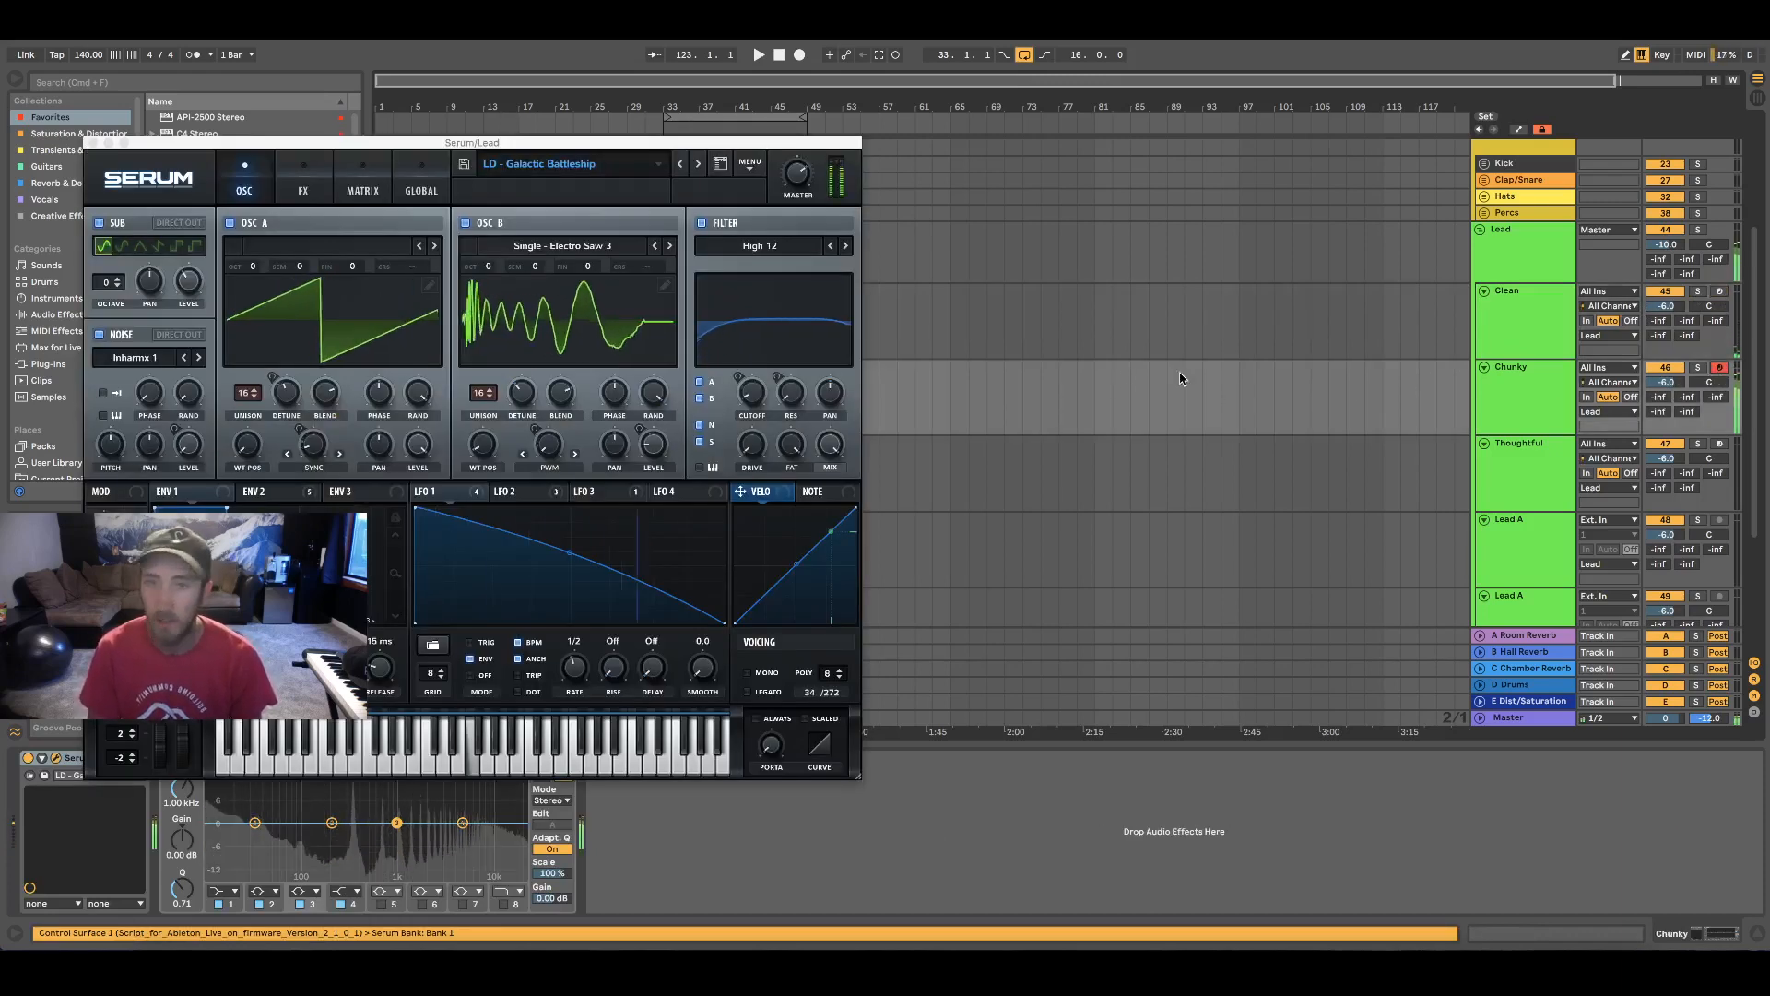
{"action": "key", "text": "z"}
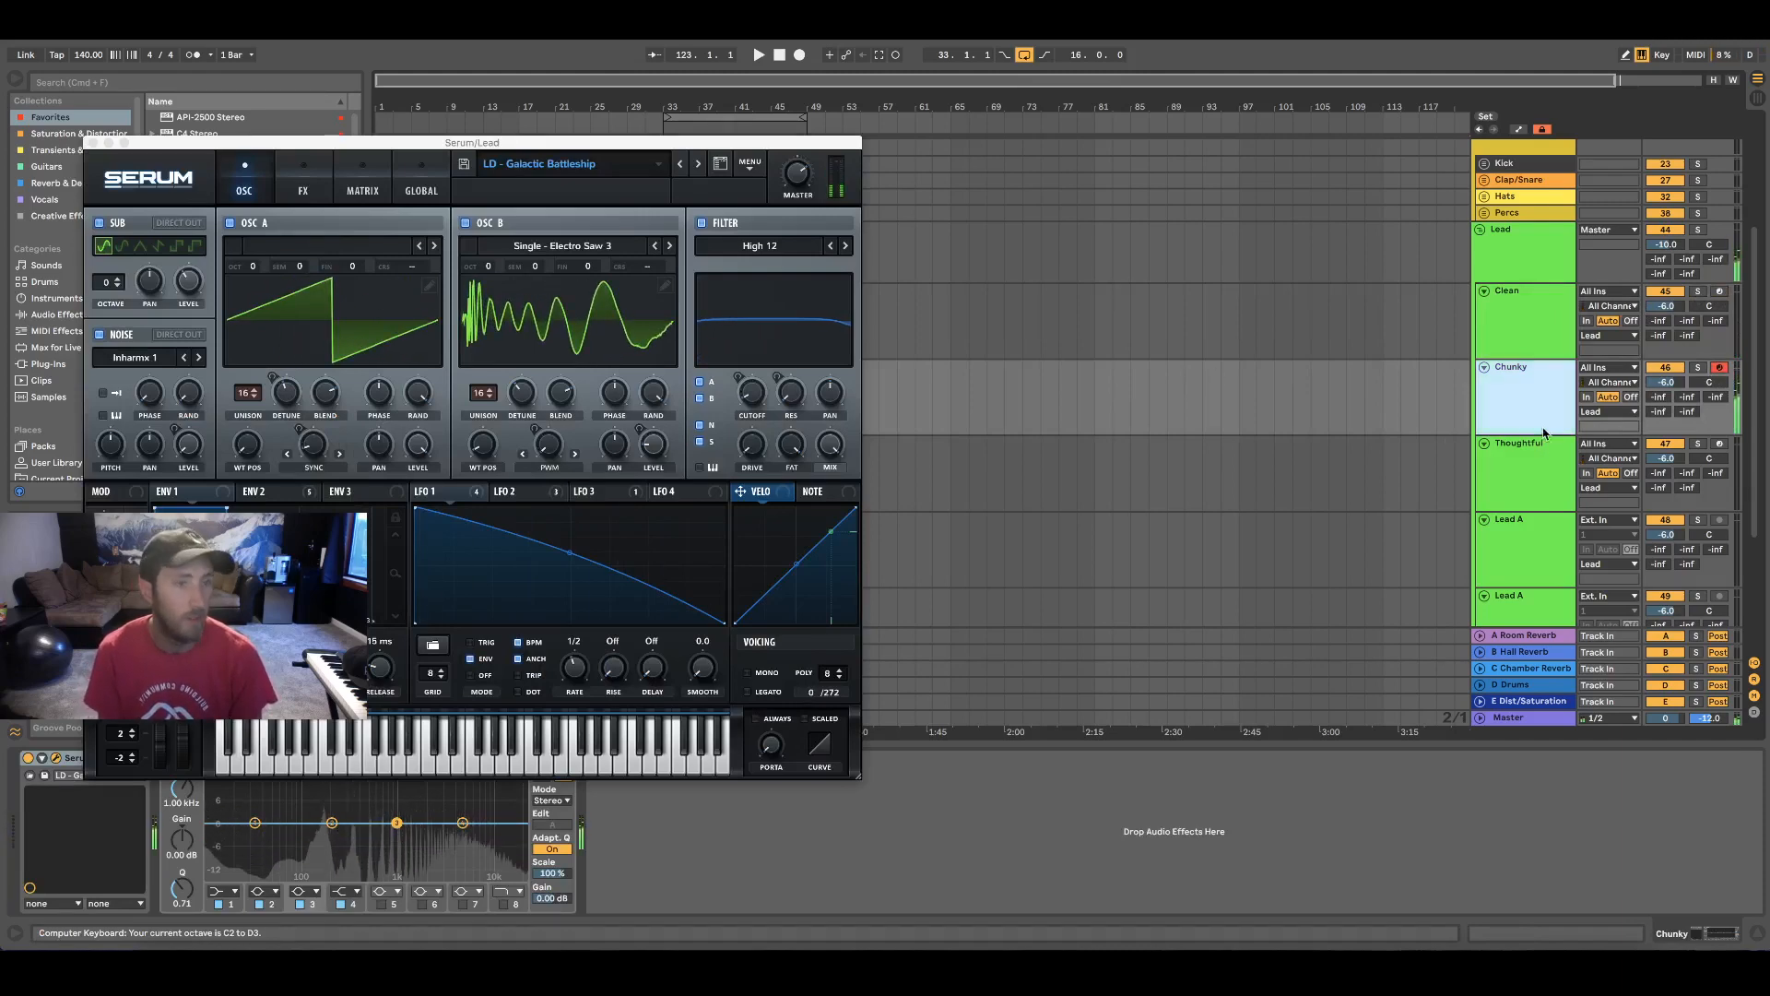
{"action": "left_click", "coordinate": [1515, 487]}
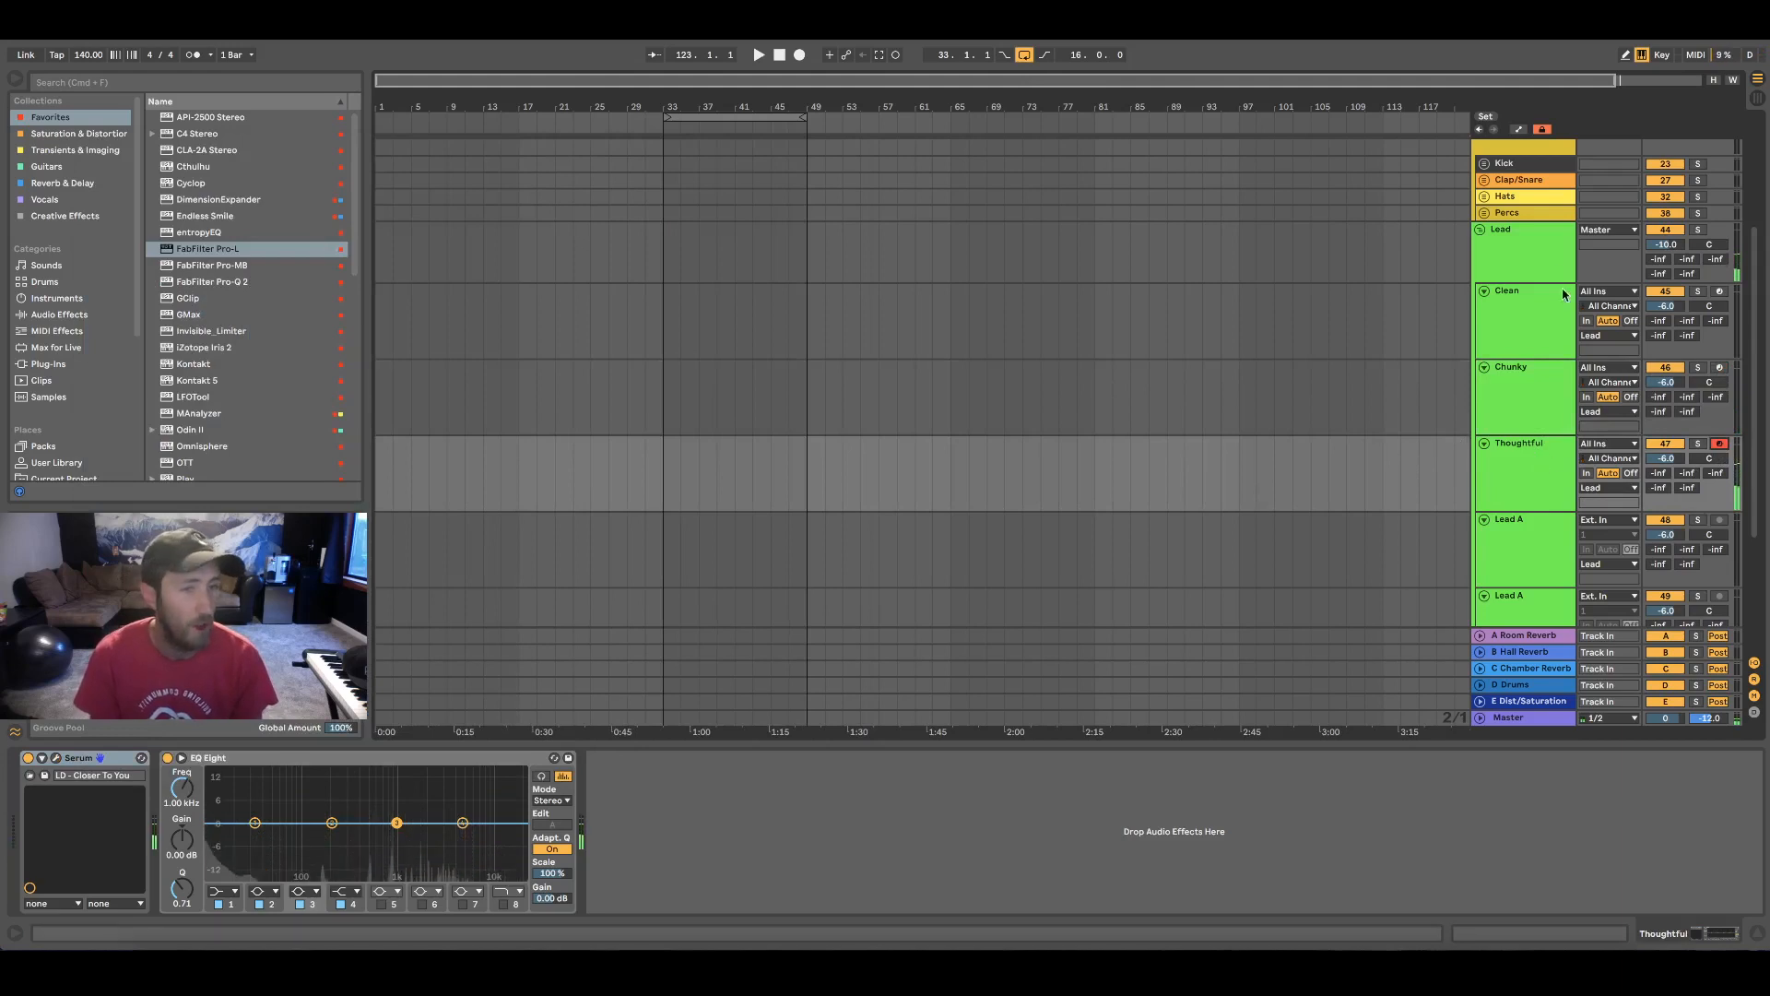
{"action": "scroll", "coordinate": [1535, 453], "scroll_direction": "down", "scroll_amount": 2}
{"action": "left_click", "coordinate": [1480, 145]}
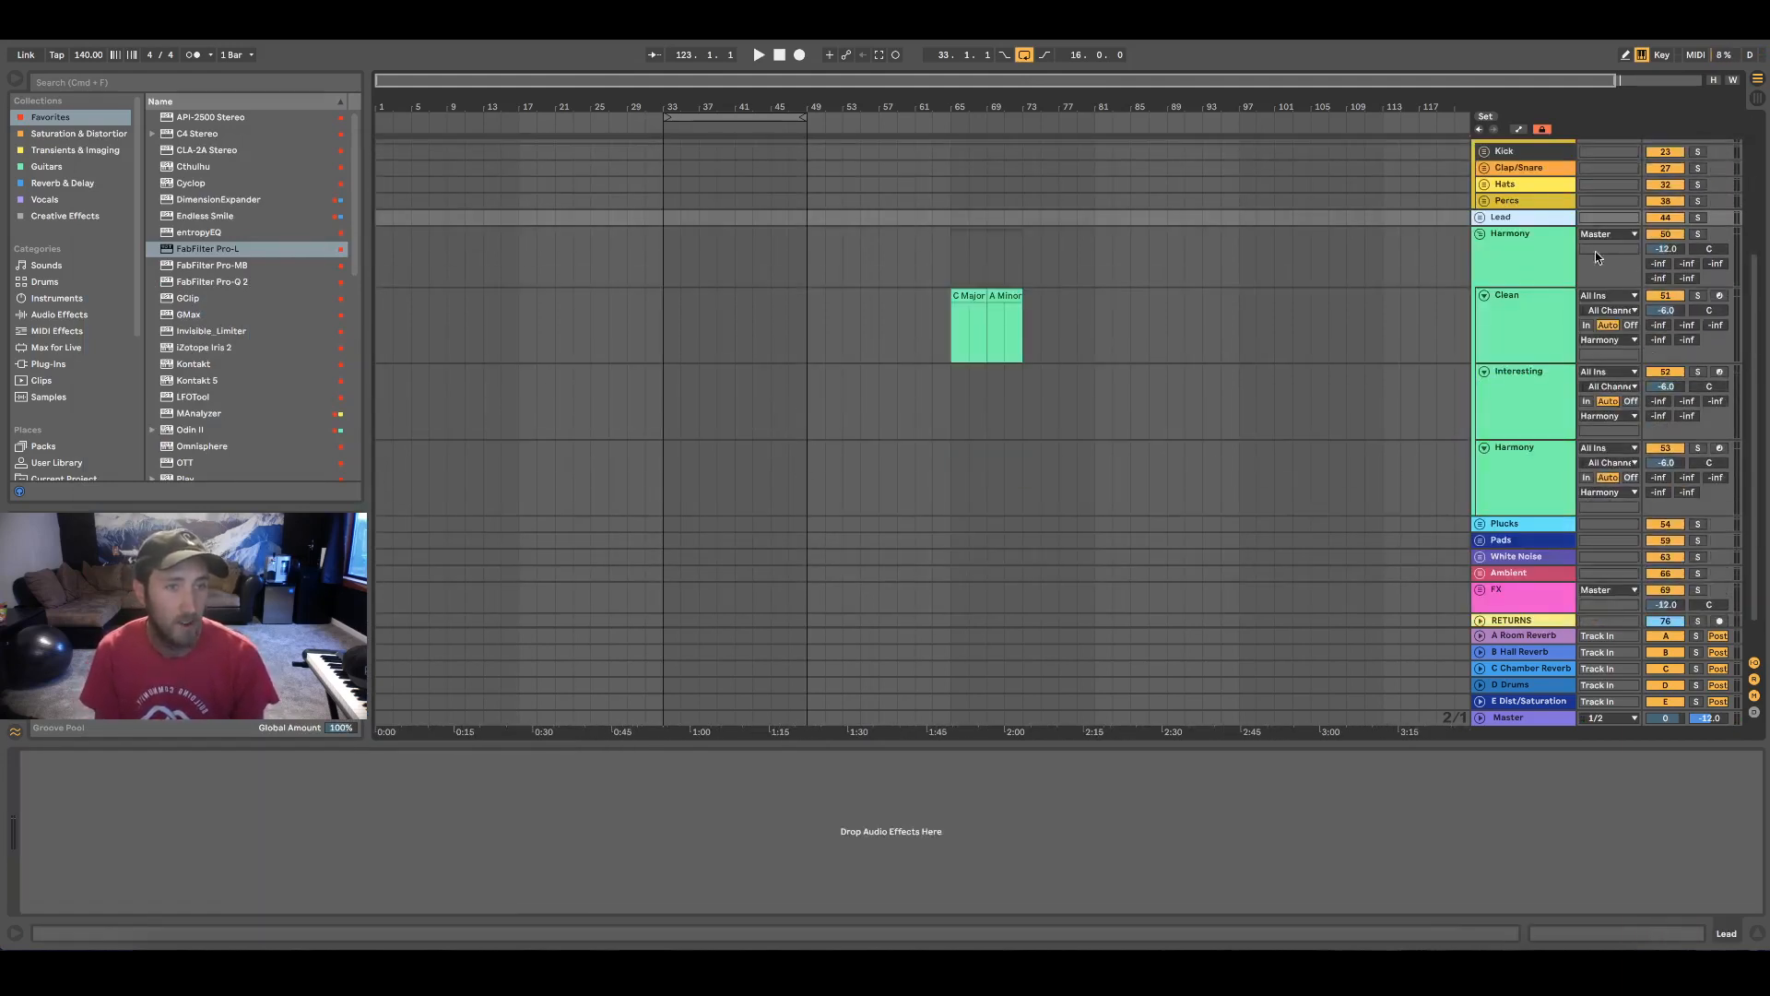
Arm and audition the Clean and Interesting tracks of the Harmony group, close the Serum window and collapse the group
{"action": "left_click", "coordinate": [1446, 350]}
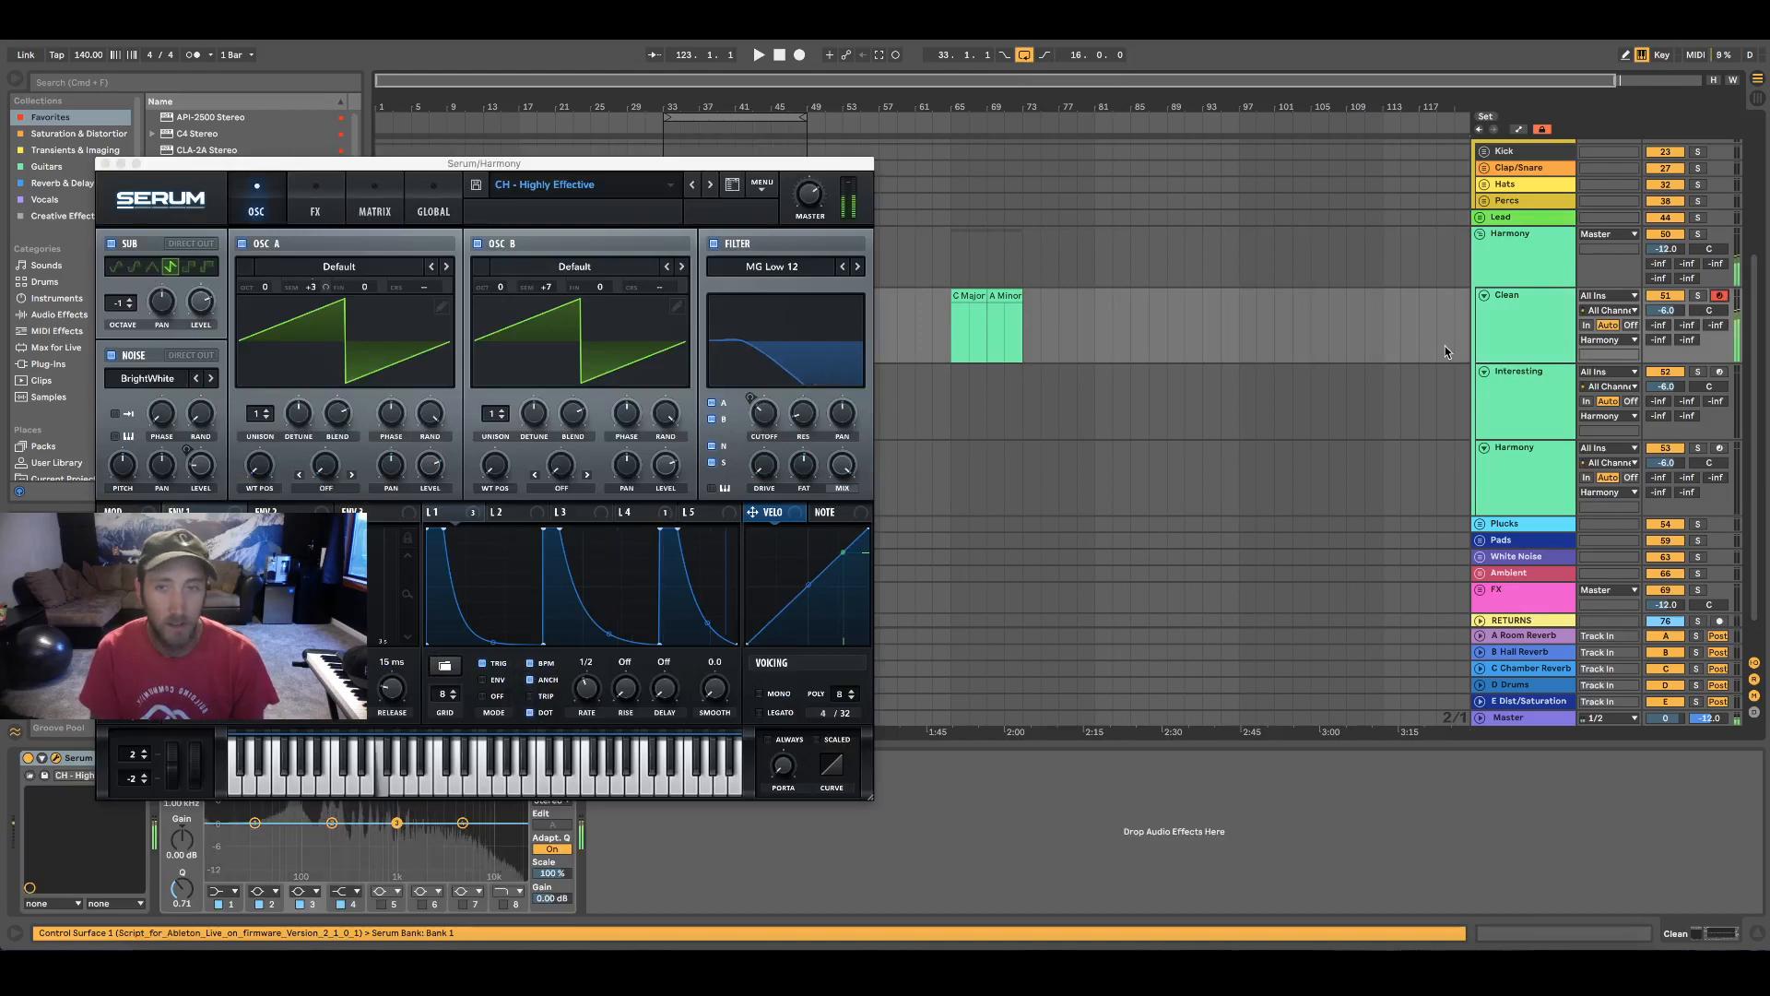
{"action": "left_click", "coordinate": [1416, 401]}
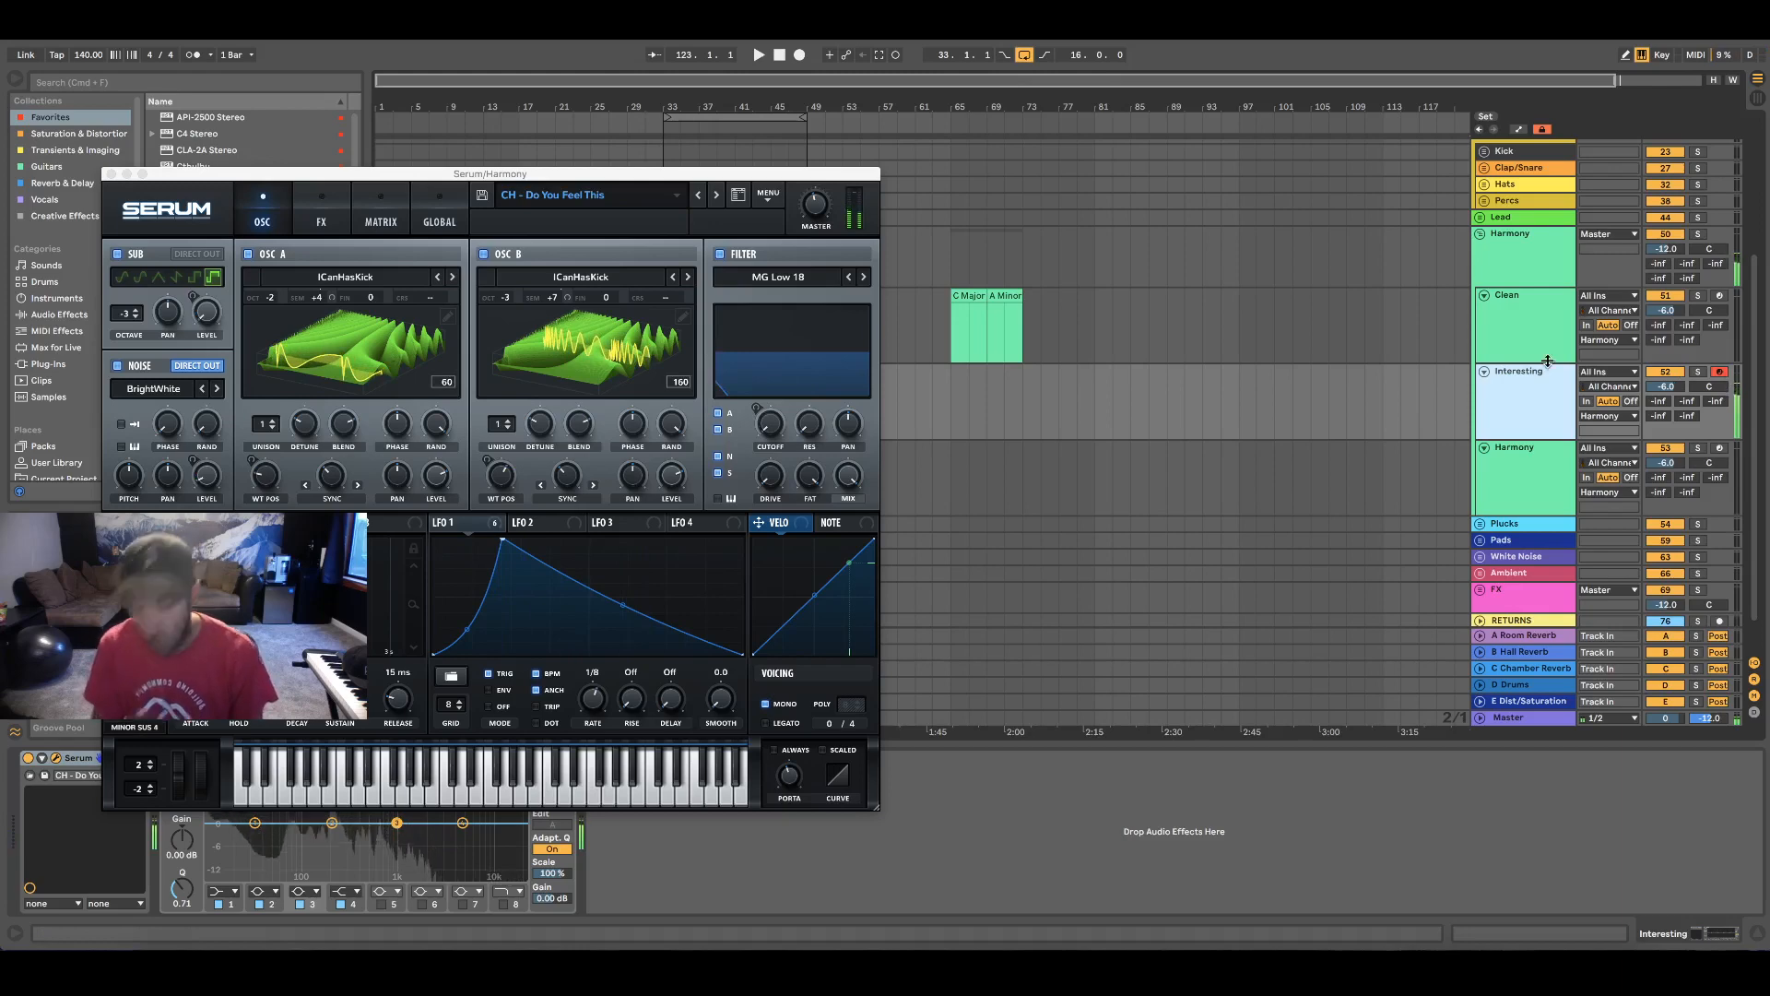
{"action": "left_click", "coordinate": [107, 173]}
{"action": "left_click", "coordinate": [1480, 241]}
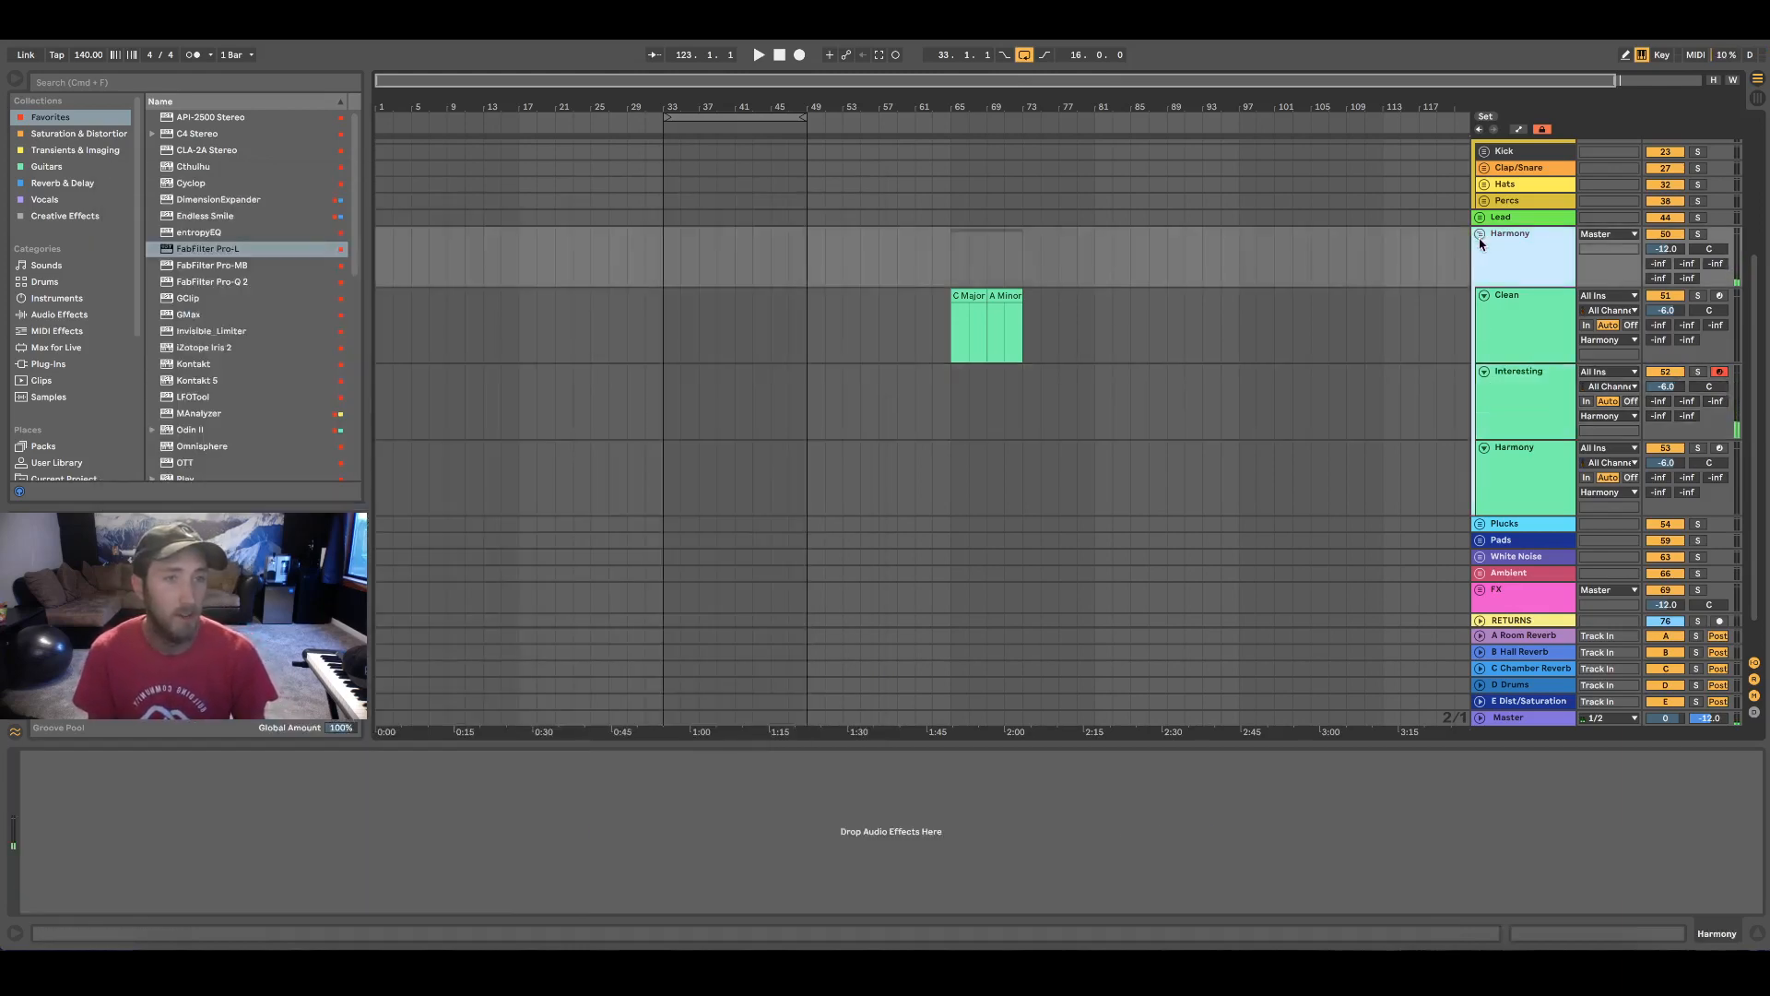
{"action": "left_click", "coordinate": [1480, 235]}
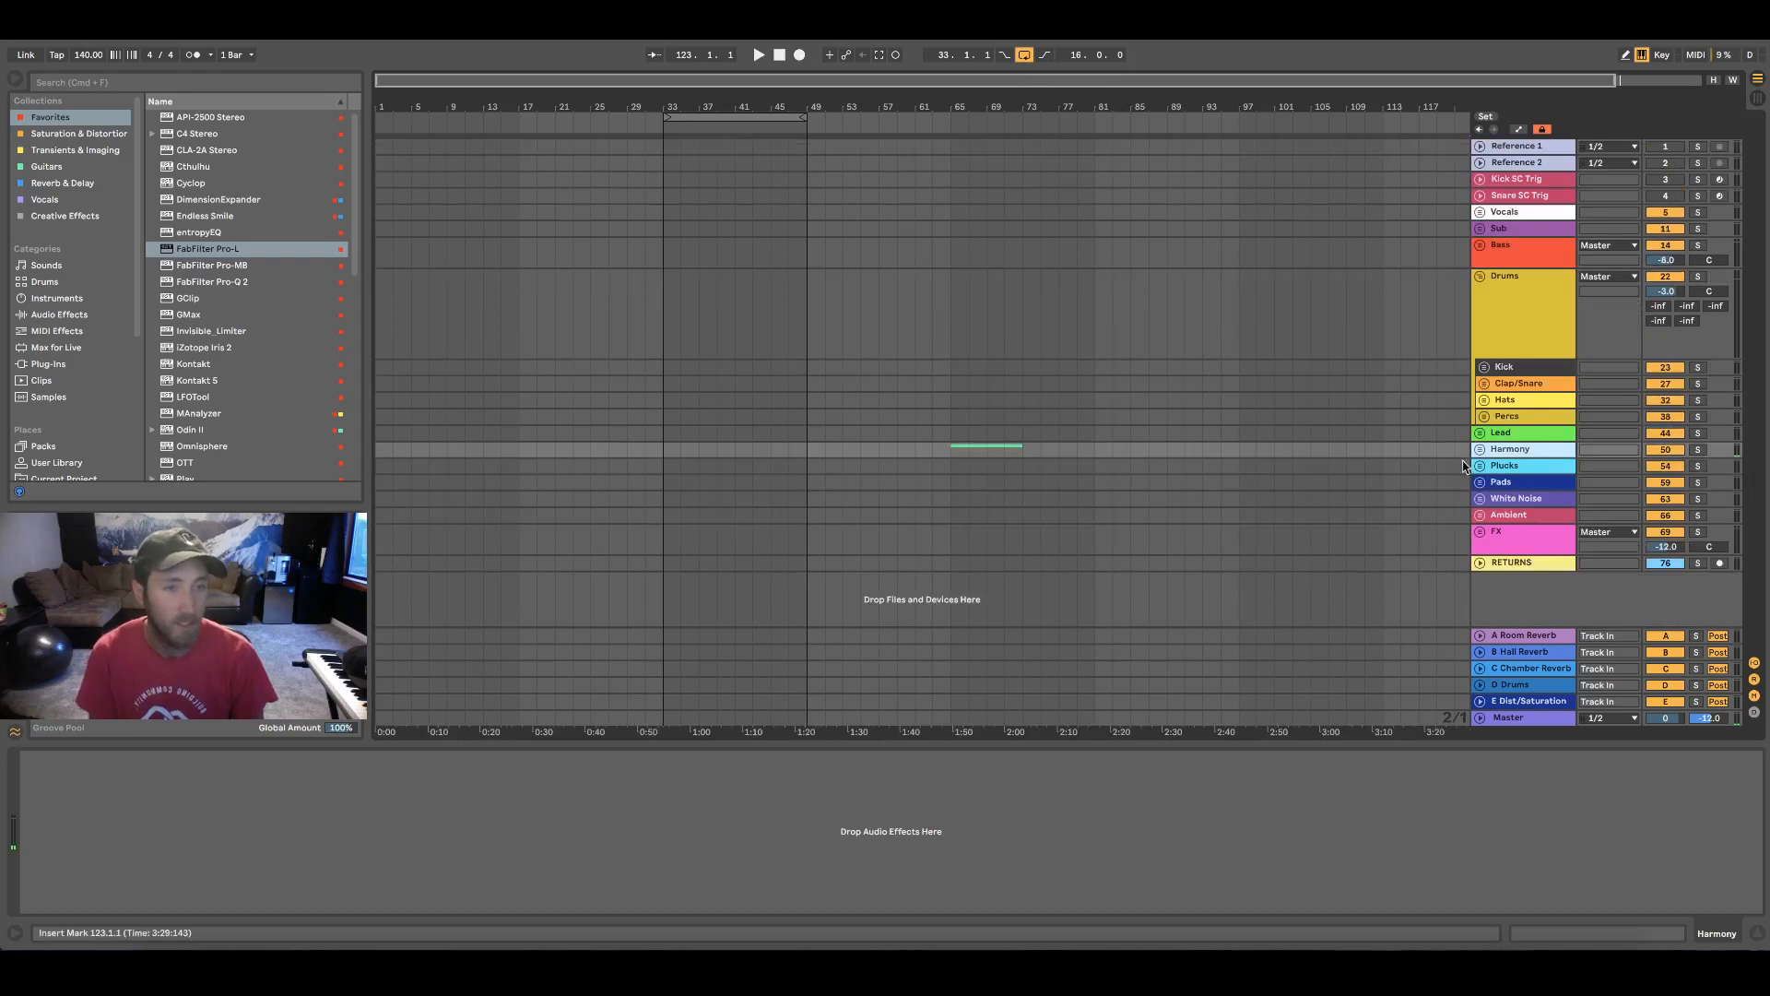
Expand the Plucks group, audition its Epic ARP and Thoughtful ARP tracks, view Chunky Pluck and collapse the group
{"action": "left_click", "coordinate": [1480, 465]}
{"action": "left_click", "coordinate": [1546, 412]}
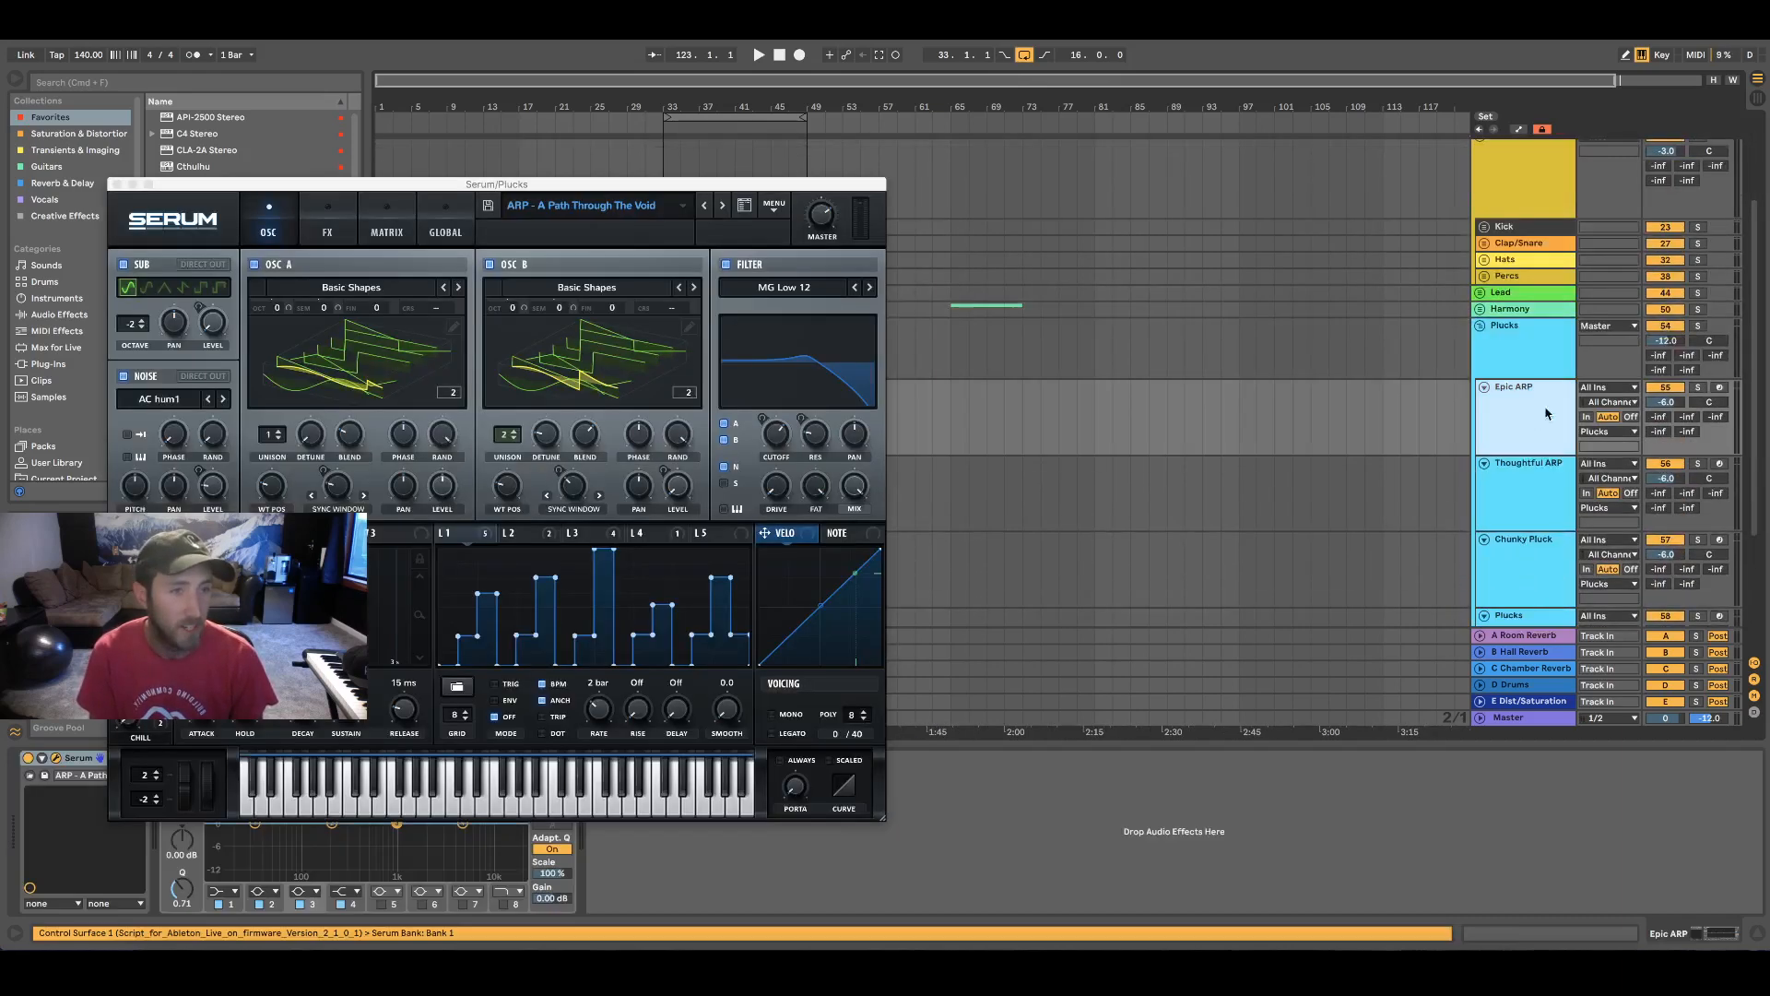
{"action": "left_click", "coordinate": [1719, 388]}
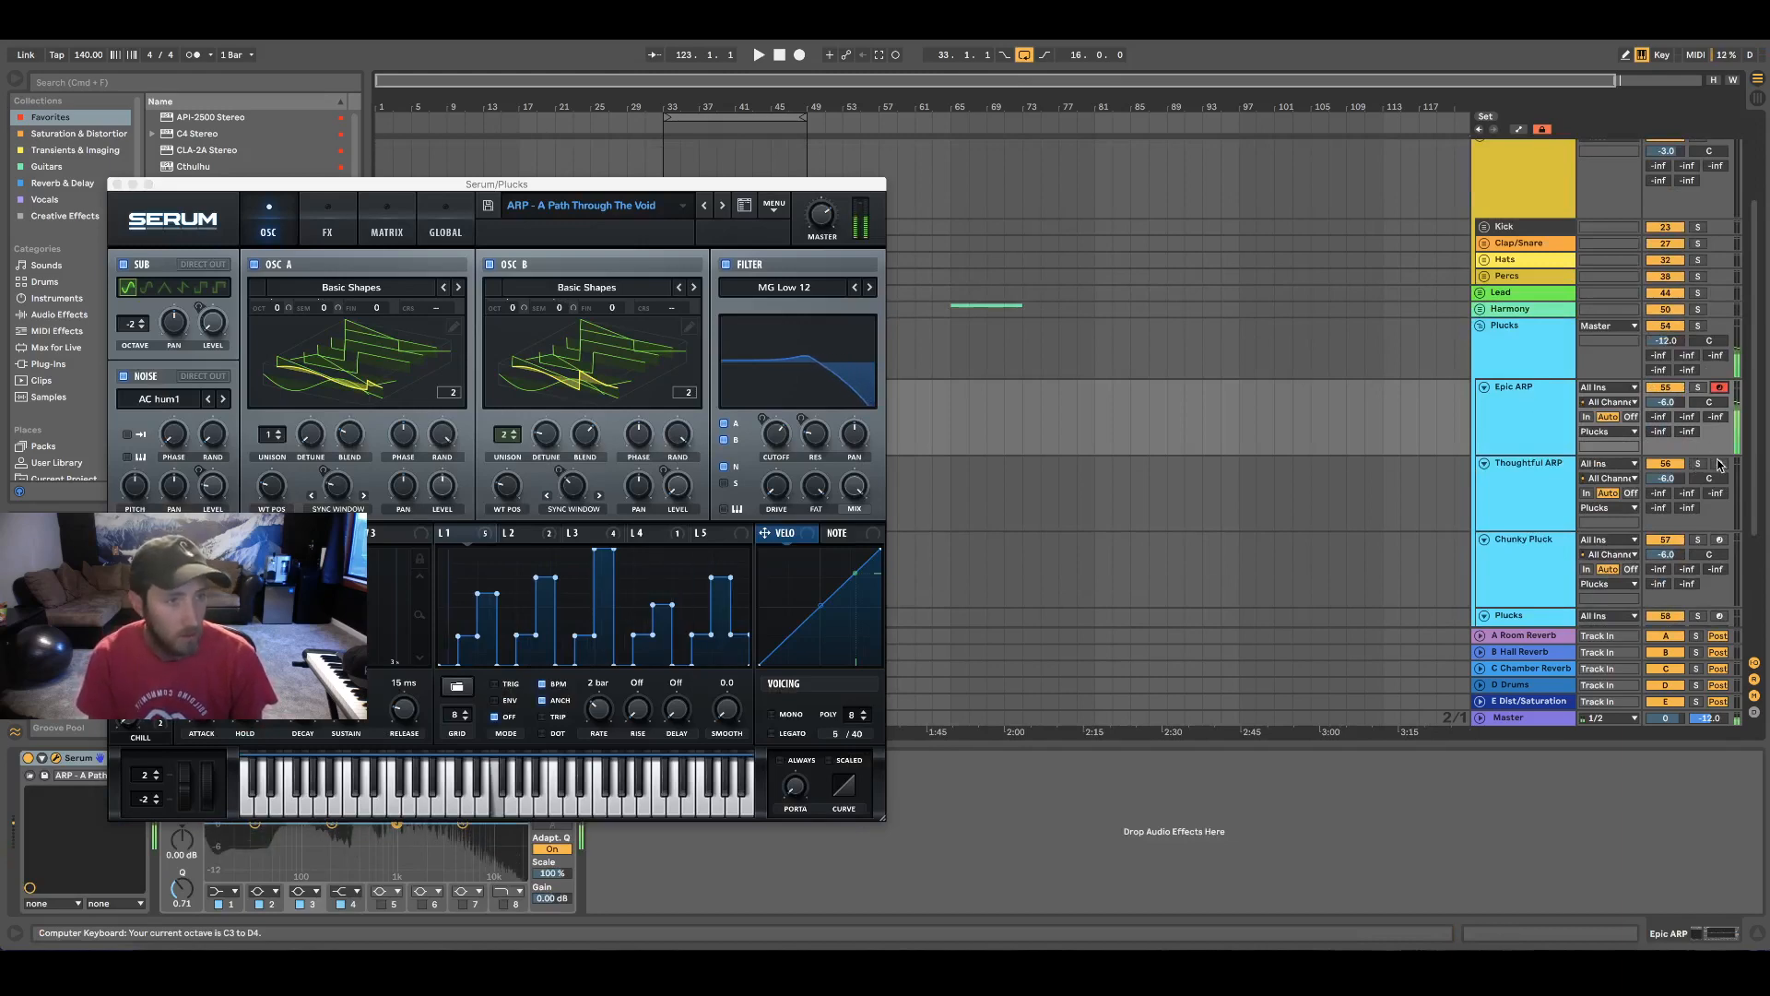
{"action": "left_click", "coordinate": [1415, 465]}
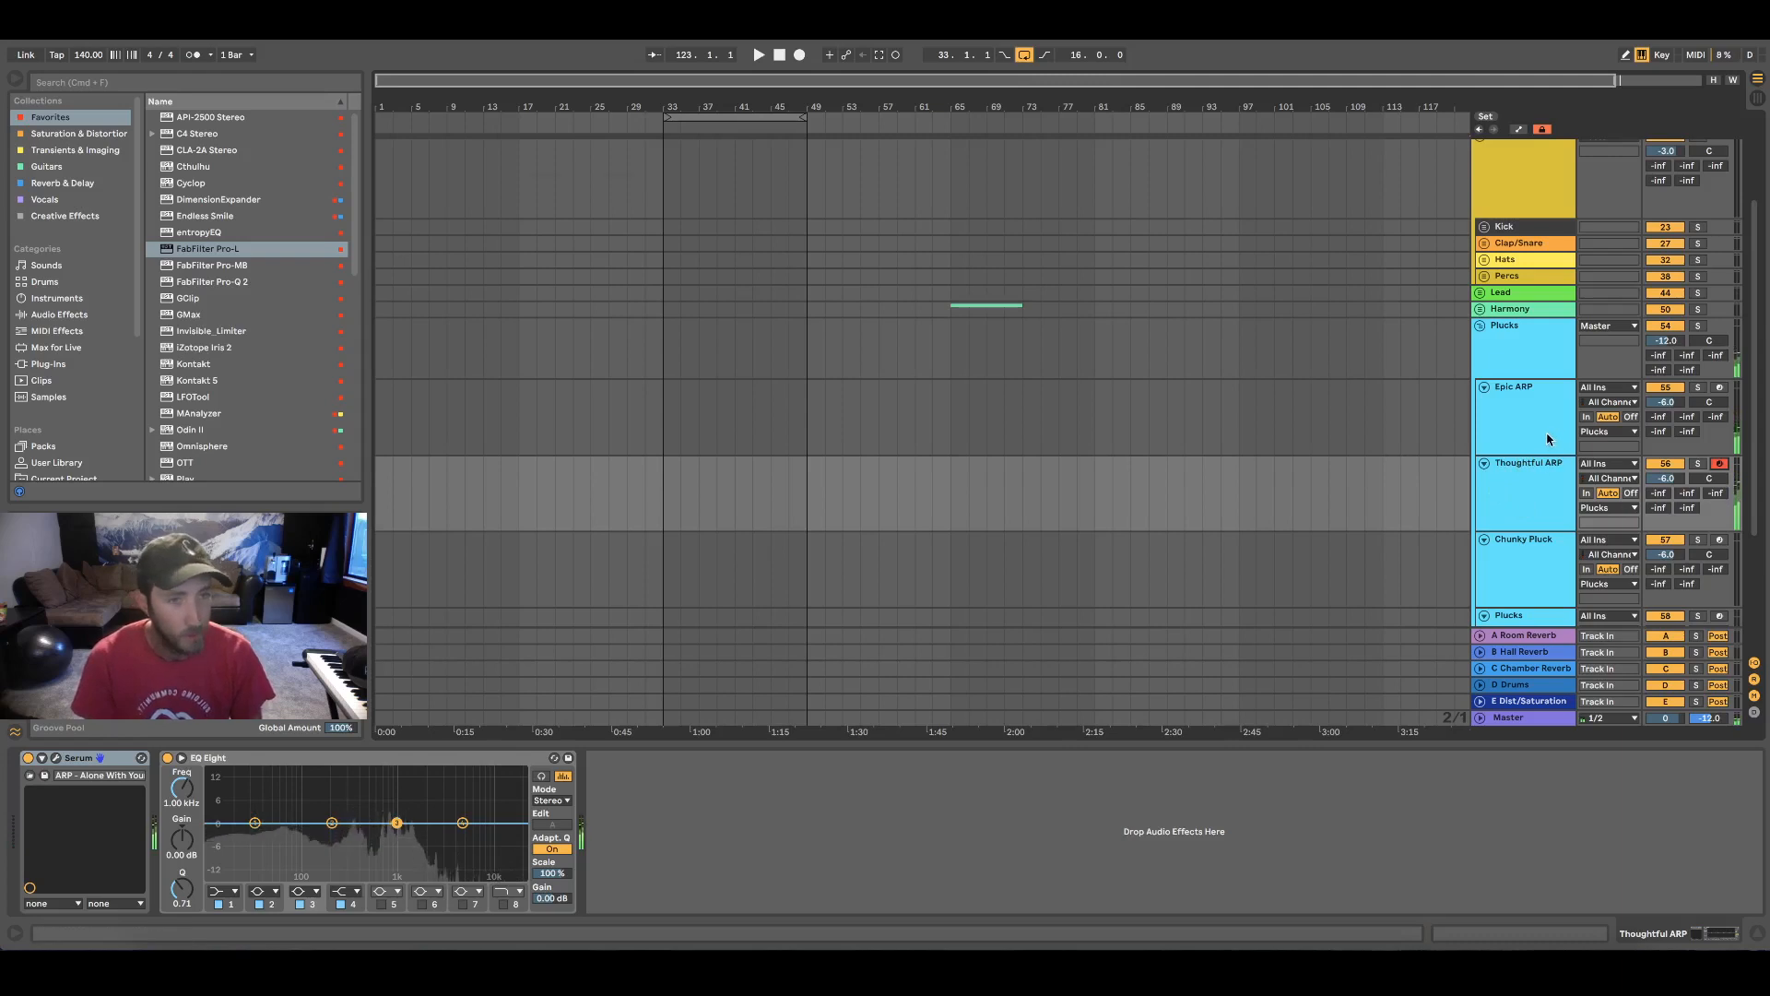
{"action": "left_click", "coordinate": [1513, 542]}
{"action": "scroll", "coordinate": [998, 514], "scroll_direction": "down", "scroll_amount": 3}
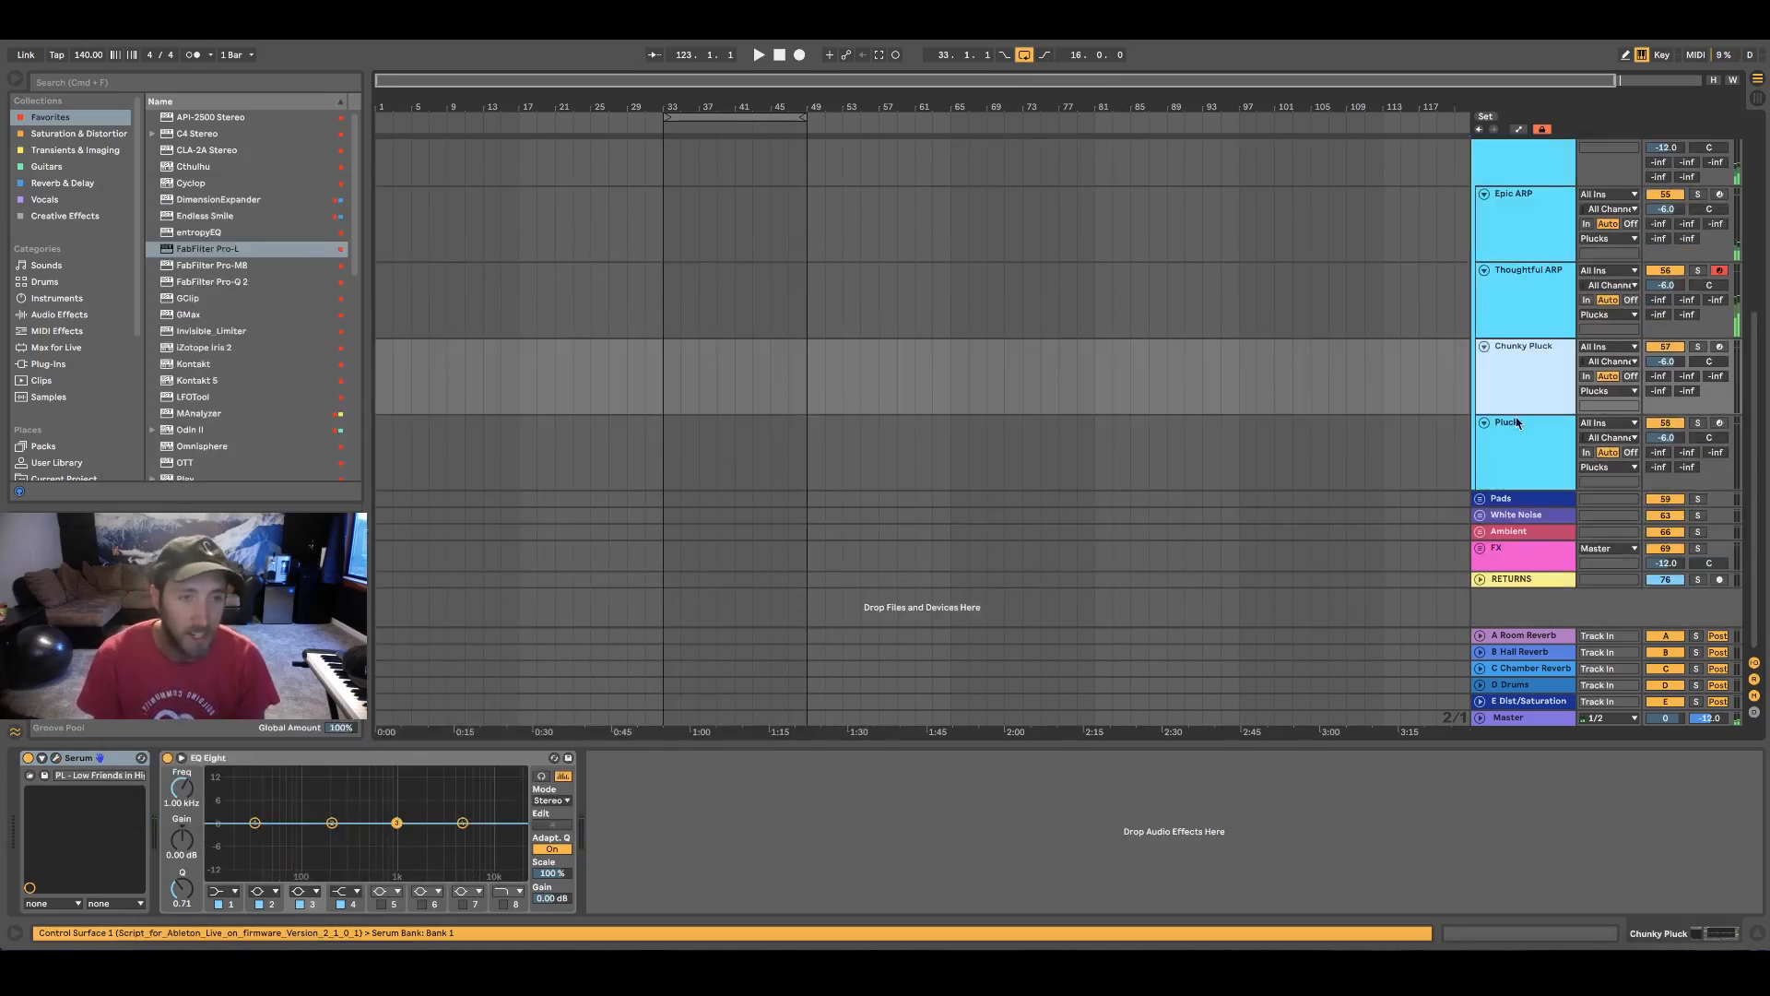
{"action": "scroll", "coordinate": [1458, 185], "scroll_direction": "up", "scroll_amount": 3}
{"action": "left_click", "coordinate": [1481, 287]}
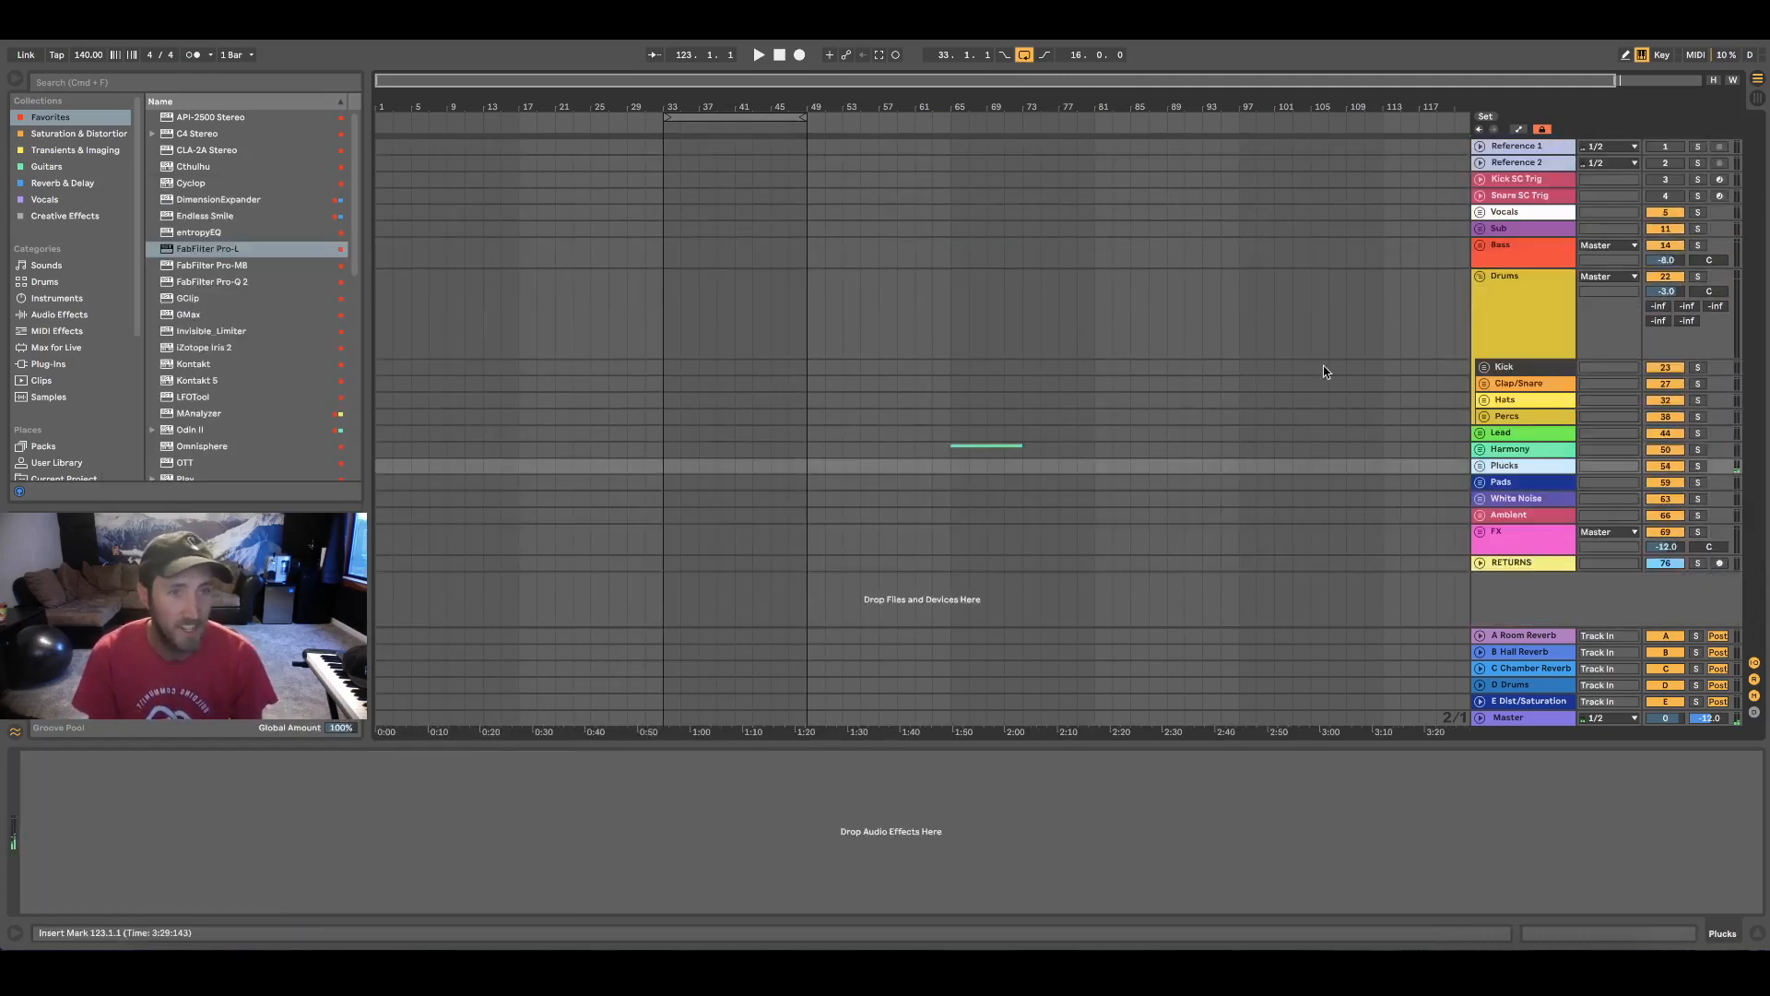
Expand the Pads group, arm and audition its Storytime track, and collapse the group
{"action": "left_click", "coordinate": [1482, 484]}
{"action": "scroll", "coordinate": [1485, 489], "scroll_direction": "down", "scroll_amount": 3}
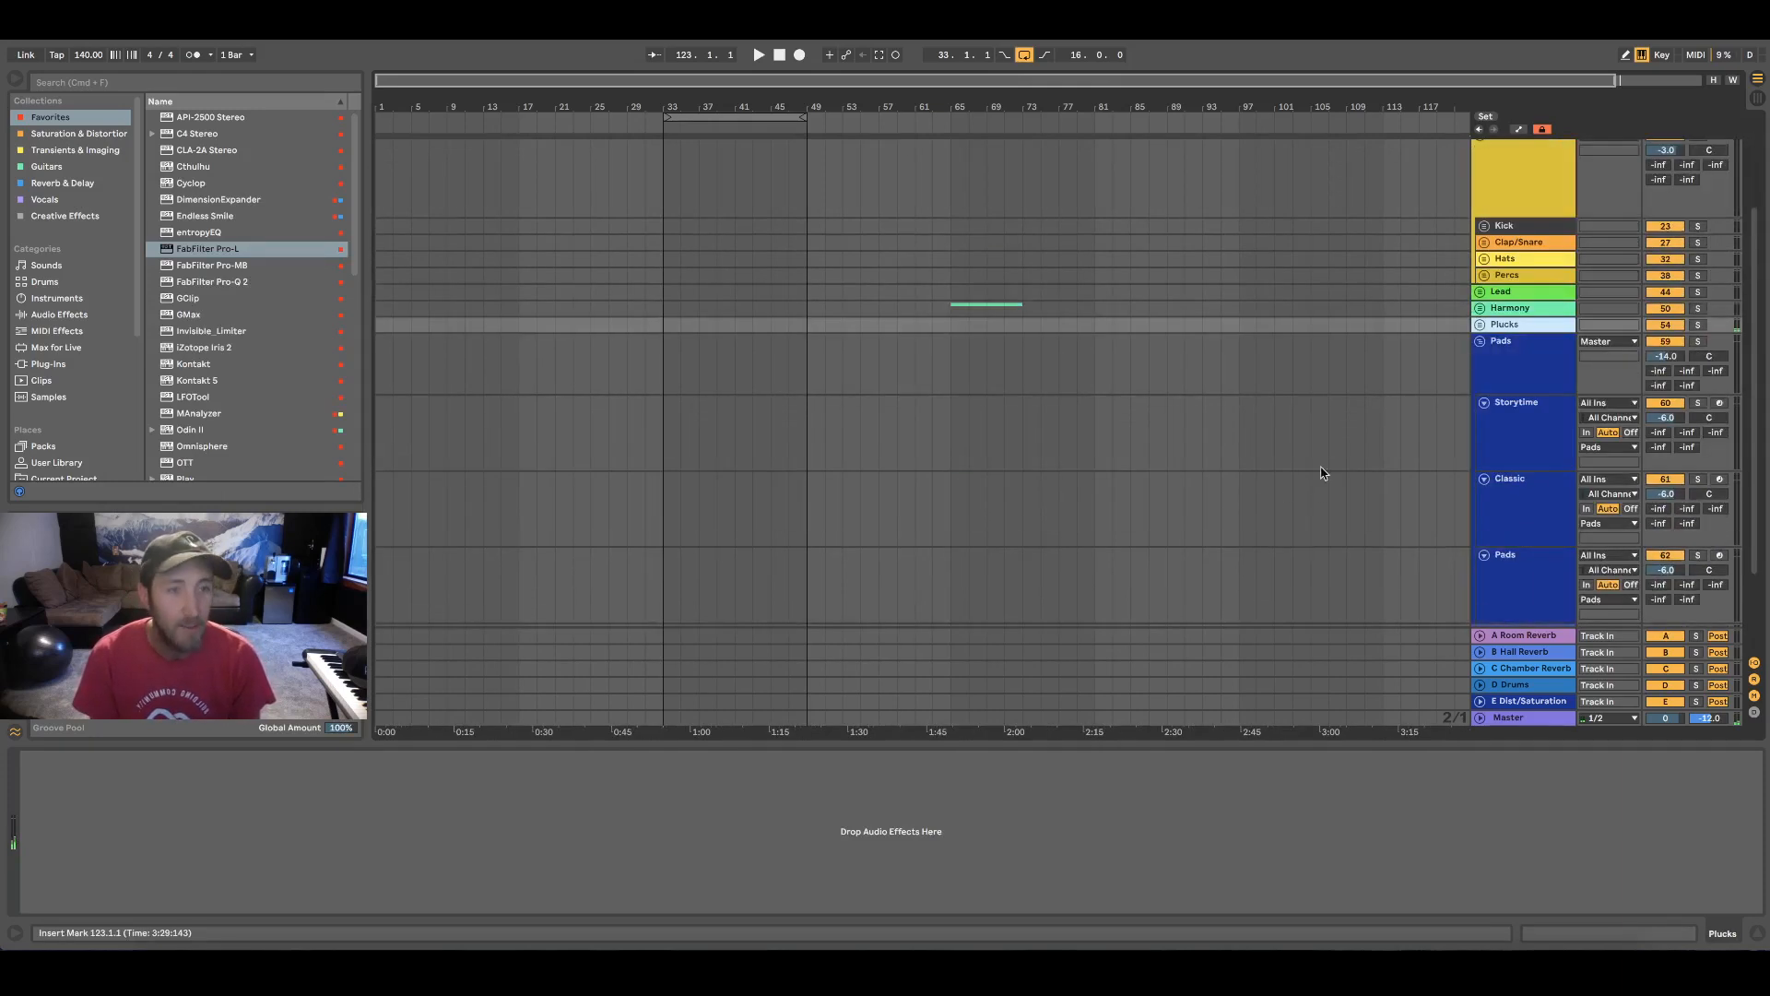
{"action": "left_click", "coordinate": [1519, 406]}
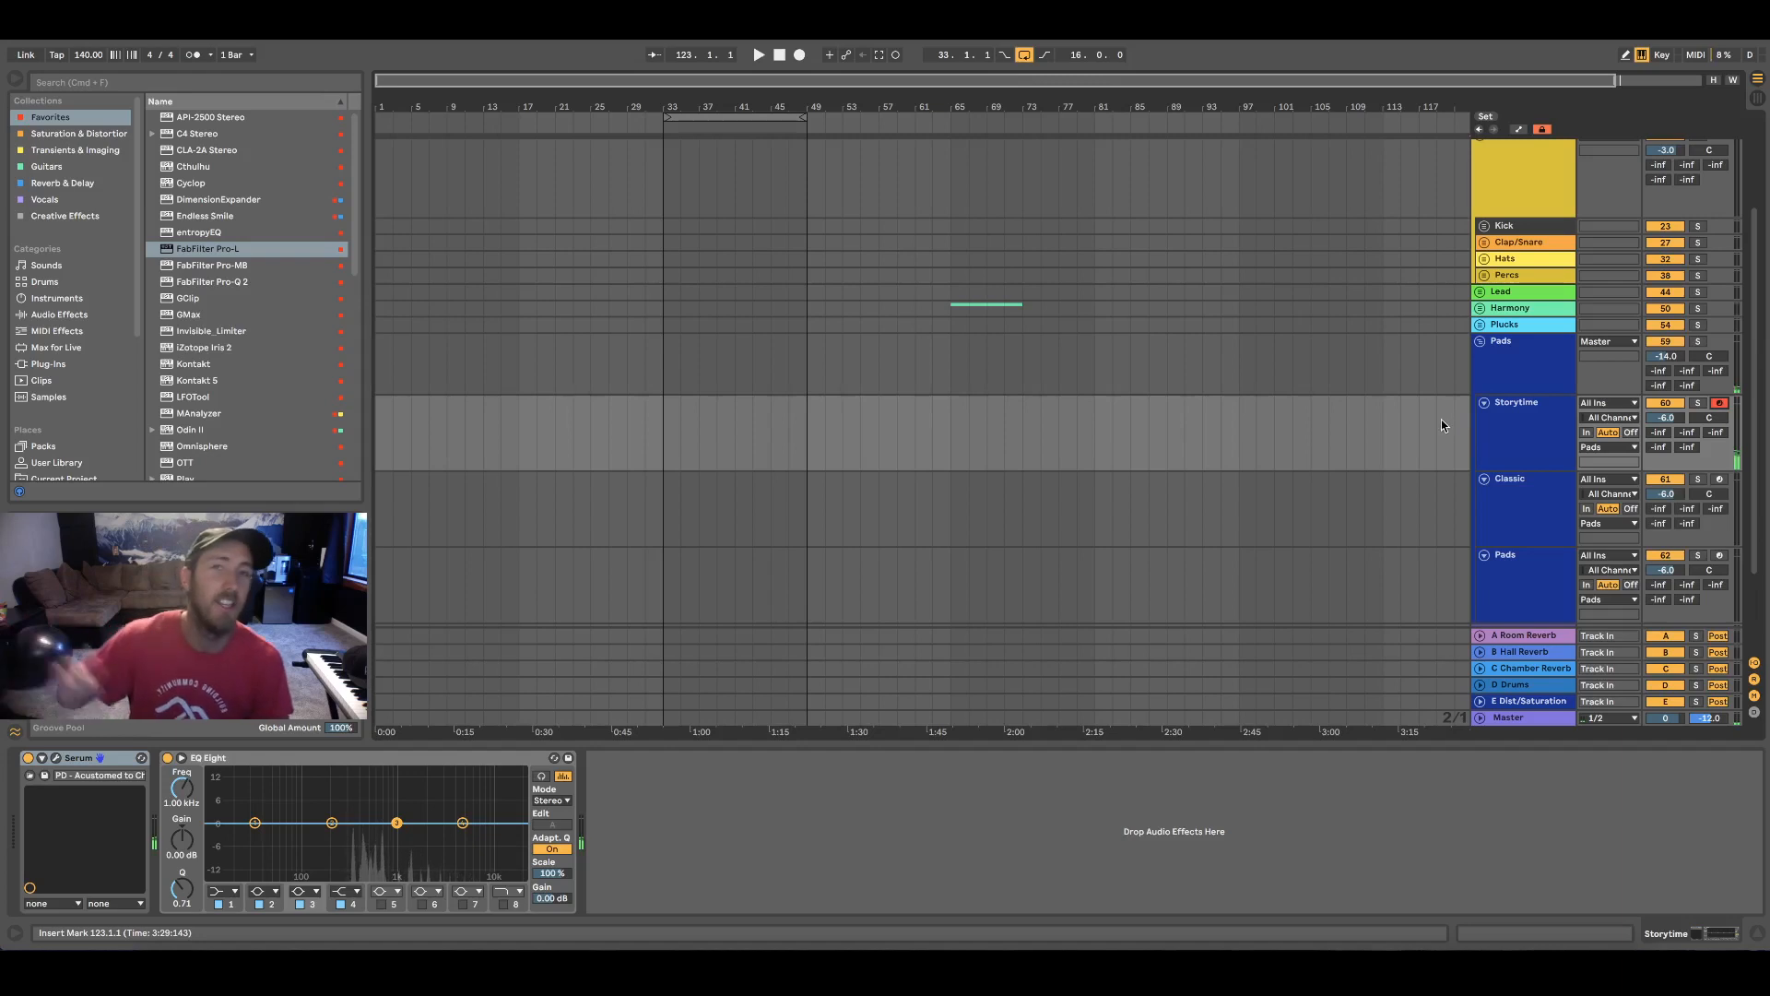
{"action": "left_click", "coordinate": [1481, 342]}
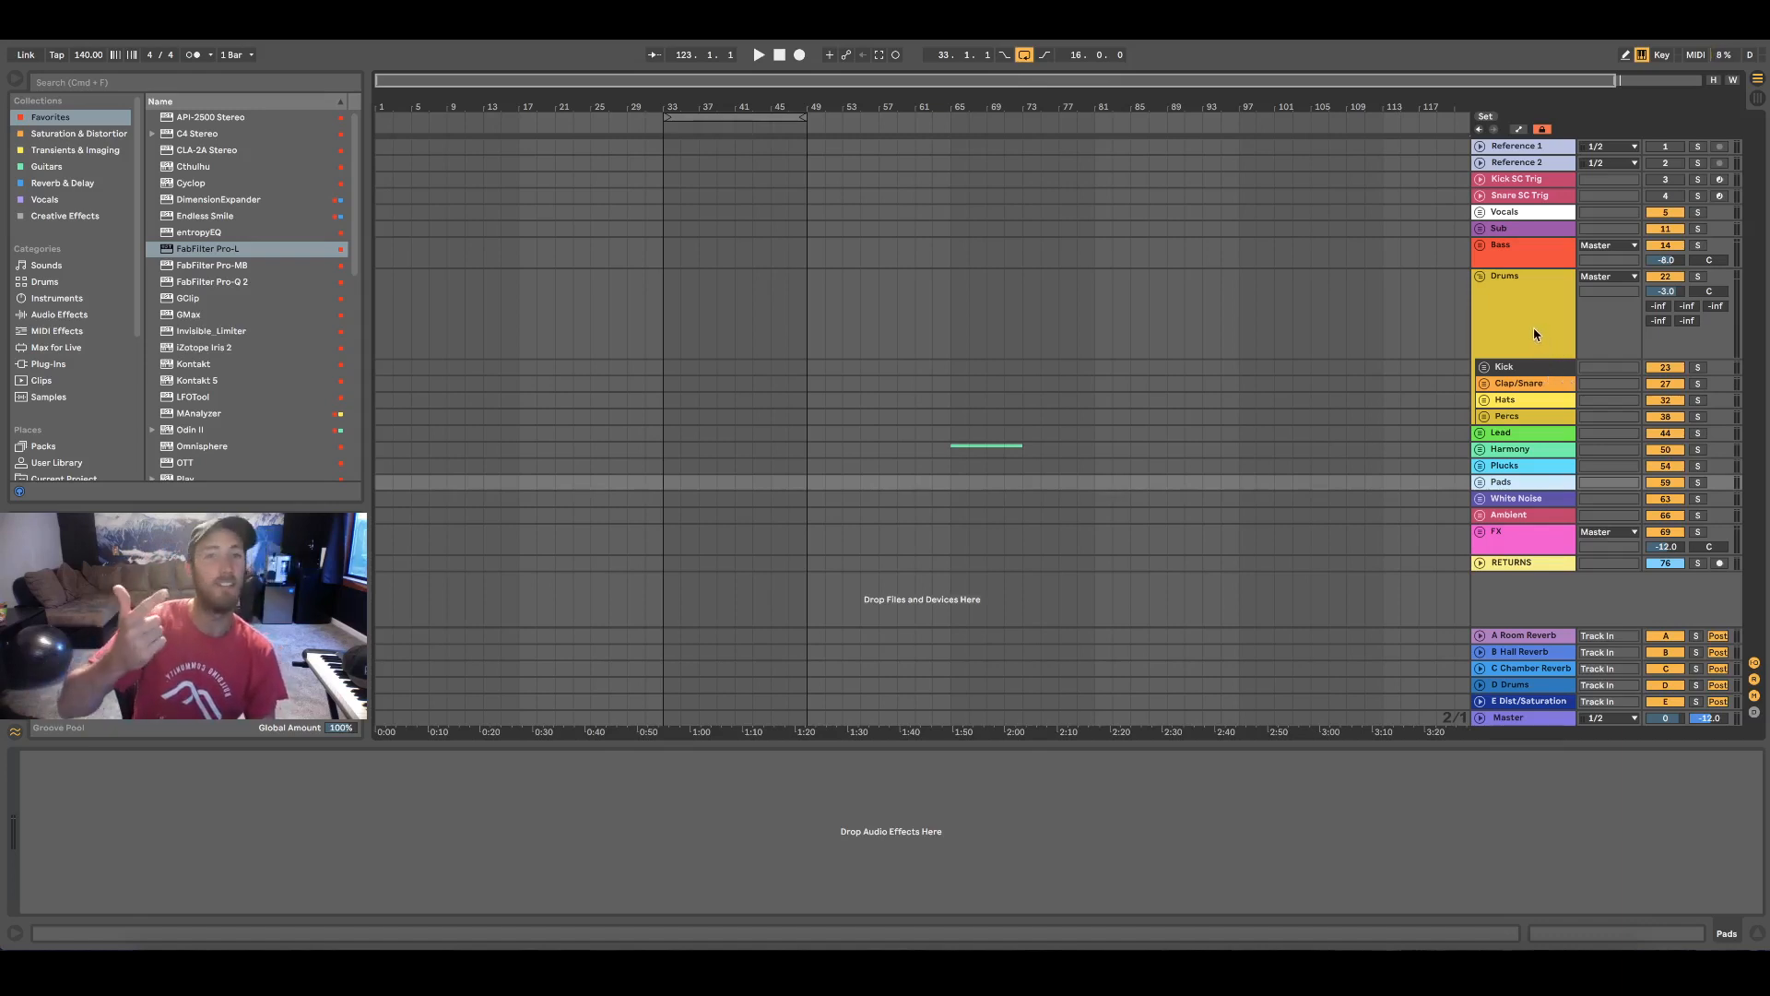
Examine the Kick SC Trig and Snare SC Trig tracks, the RETURNS divider, the return tracks, the Drums group and Reference 1
{"action": "left_click", "coordinate": [1533, 182]}
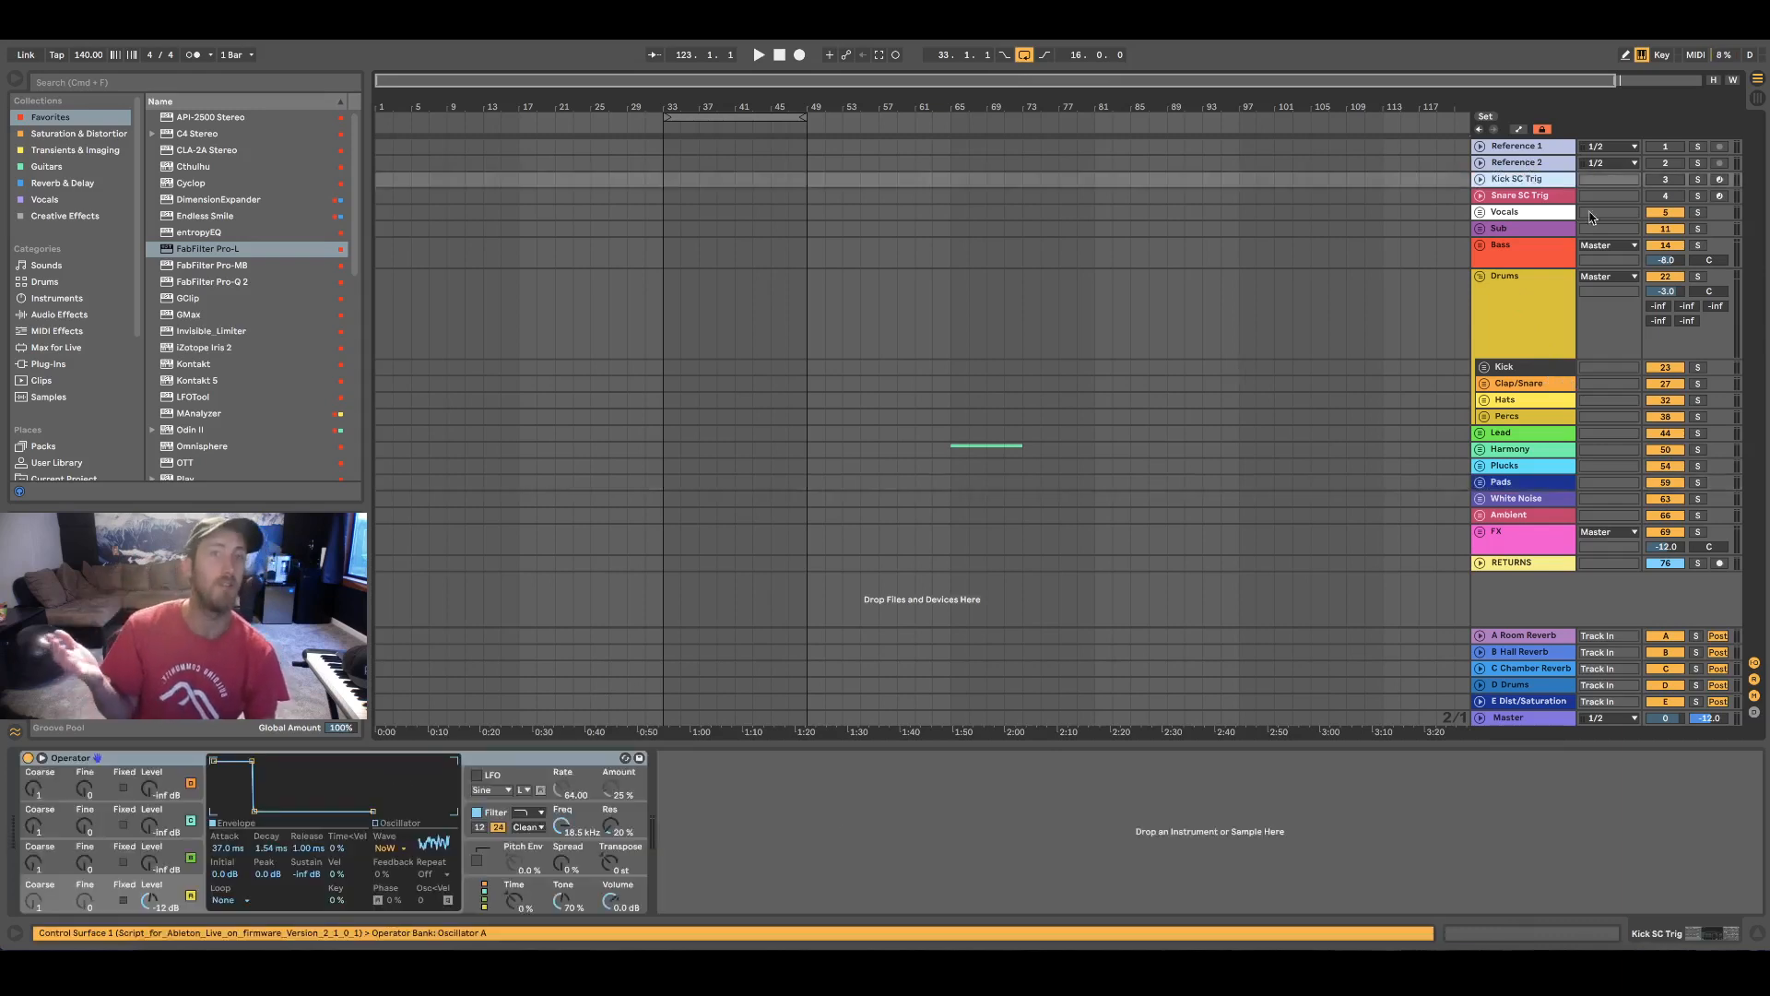
{"action": "left_click", "coordinate": [1499, 196]}
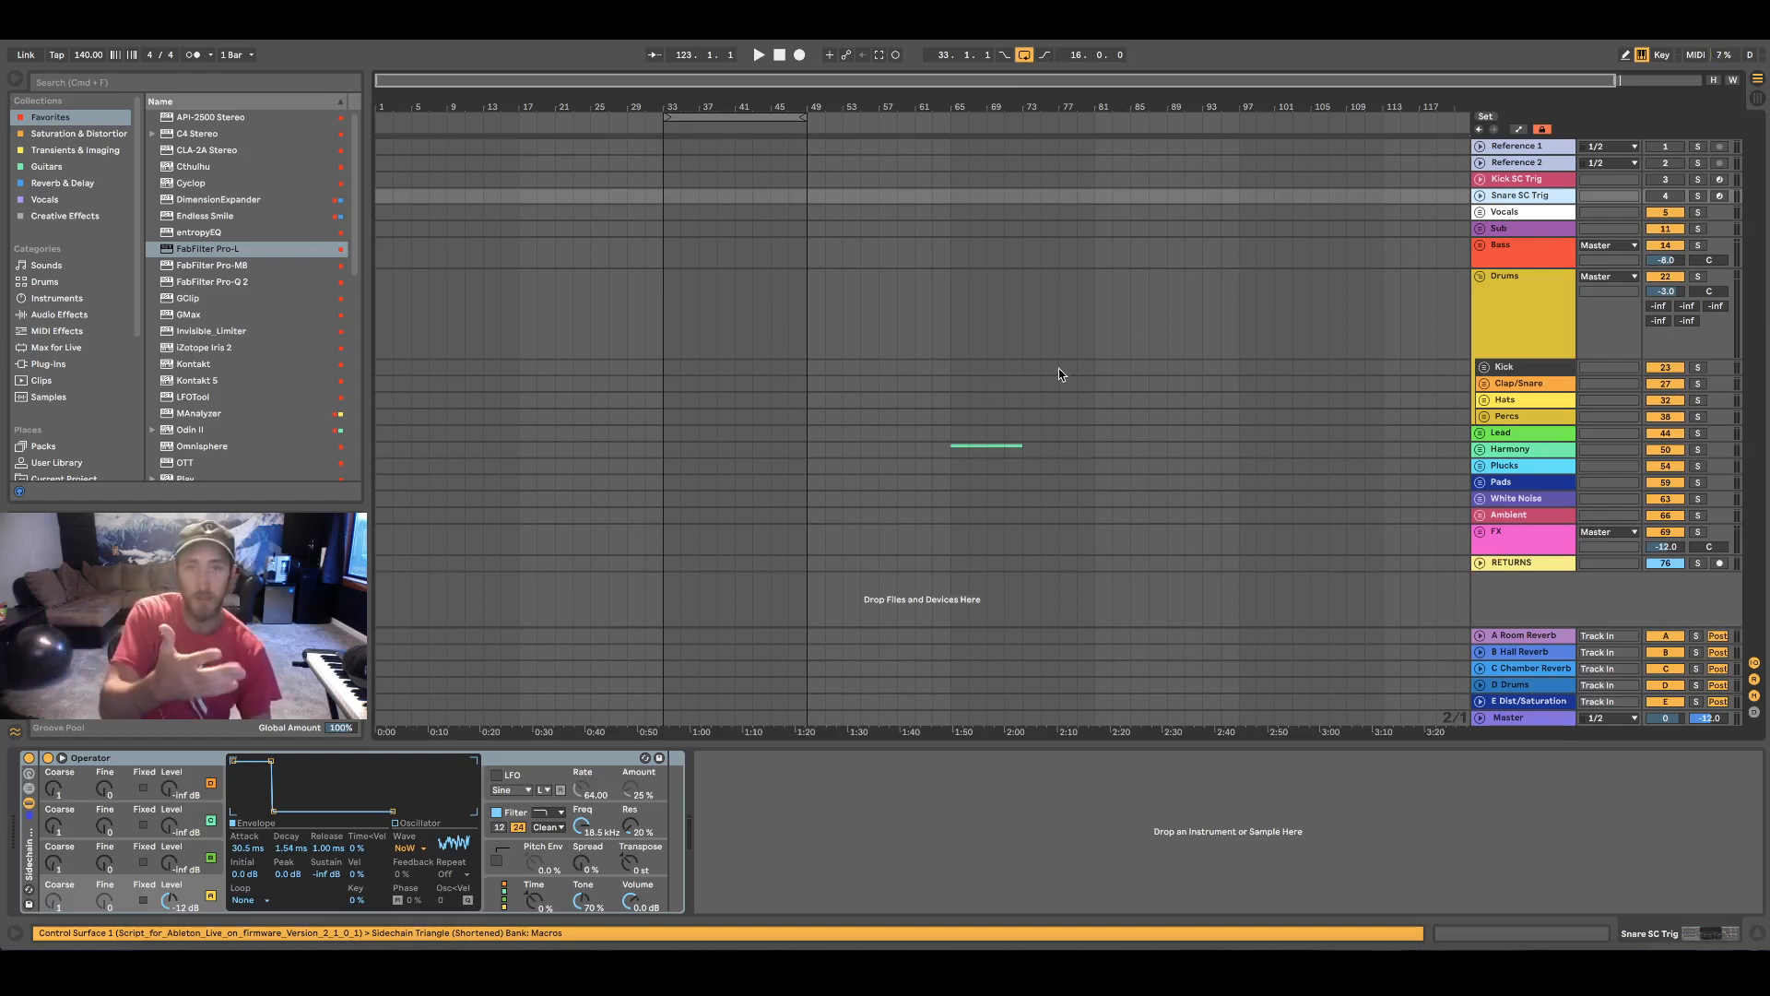
{"action": "left_click", "coordinate": [1337, 562]}
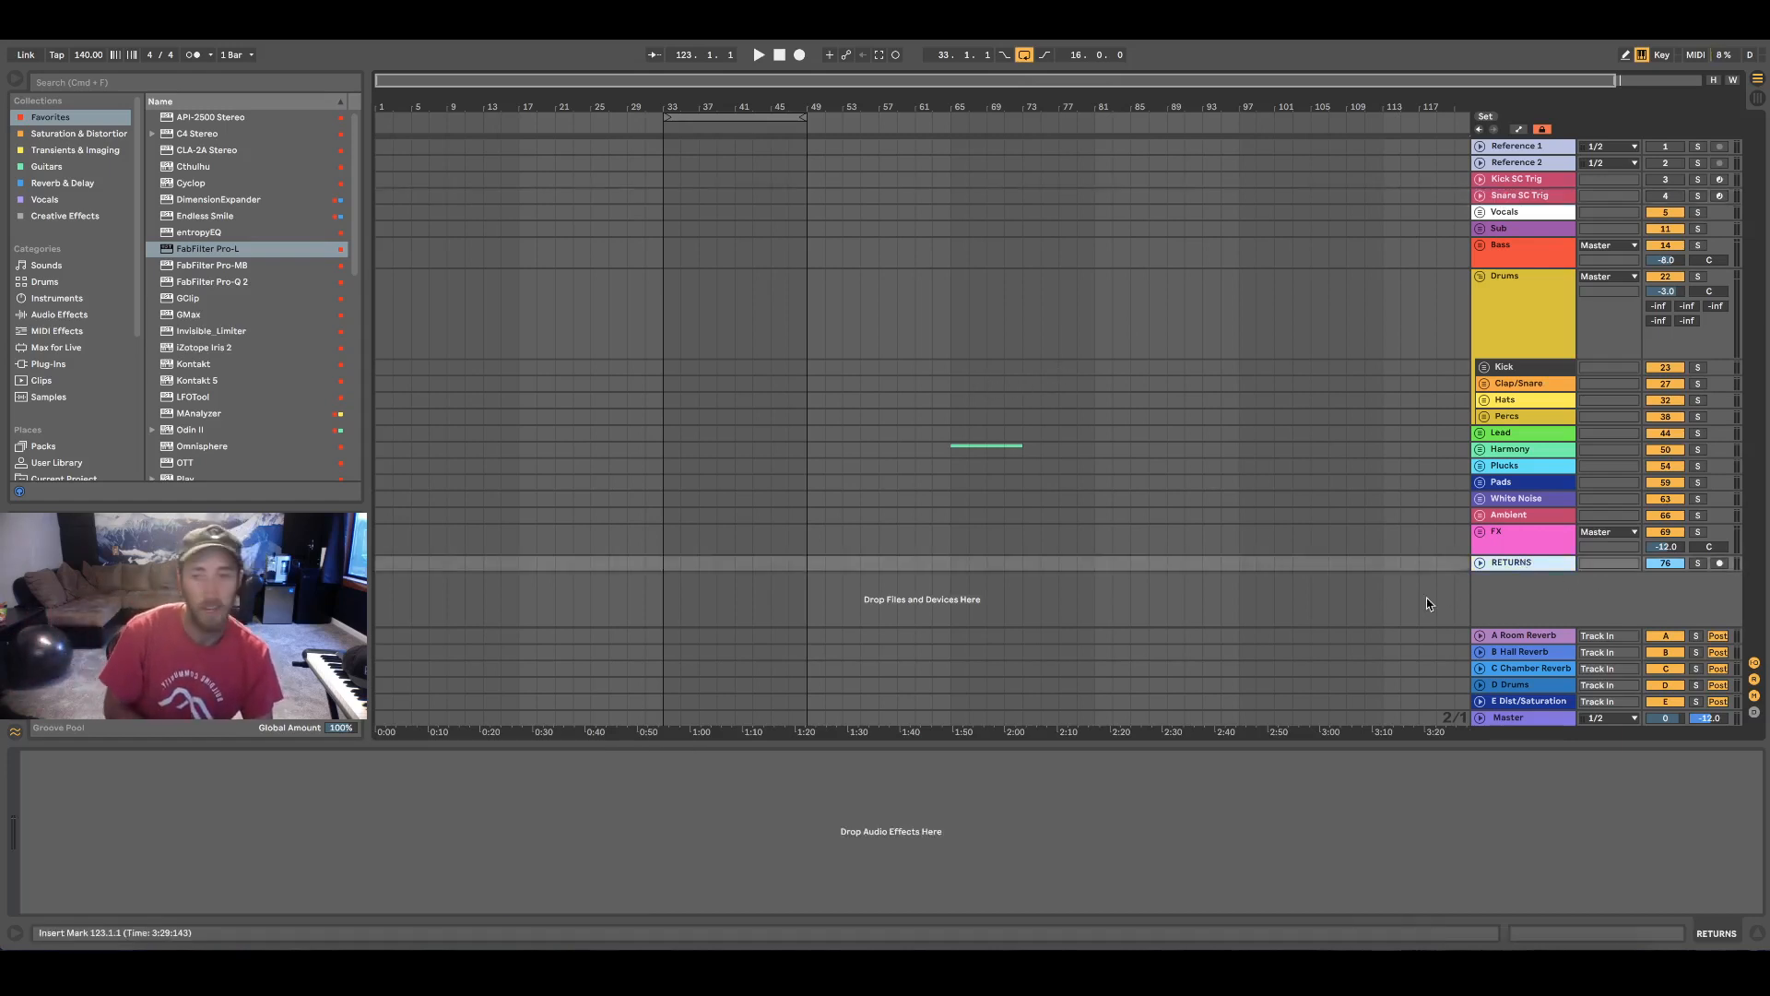
{"action": "left_click", "coordinate": [1523, 635]}
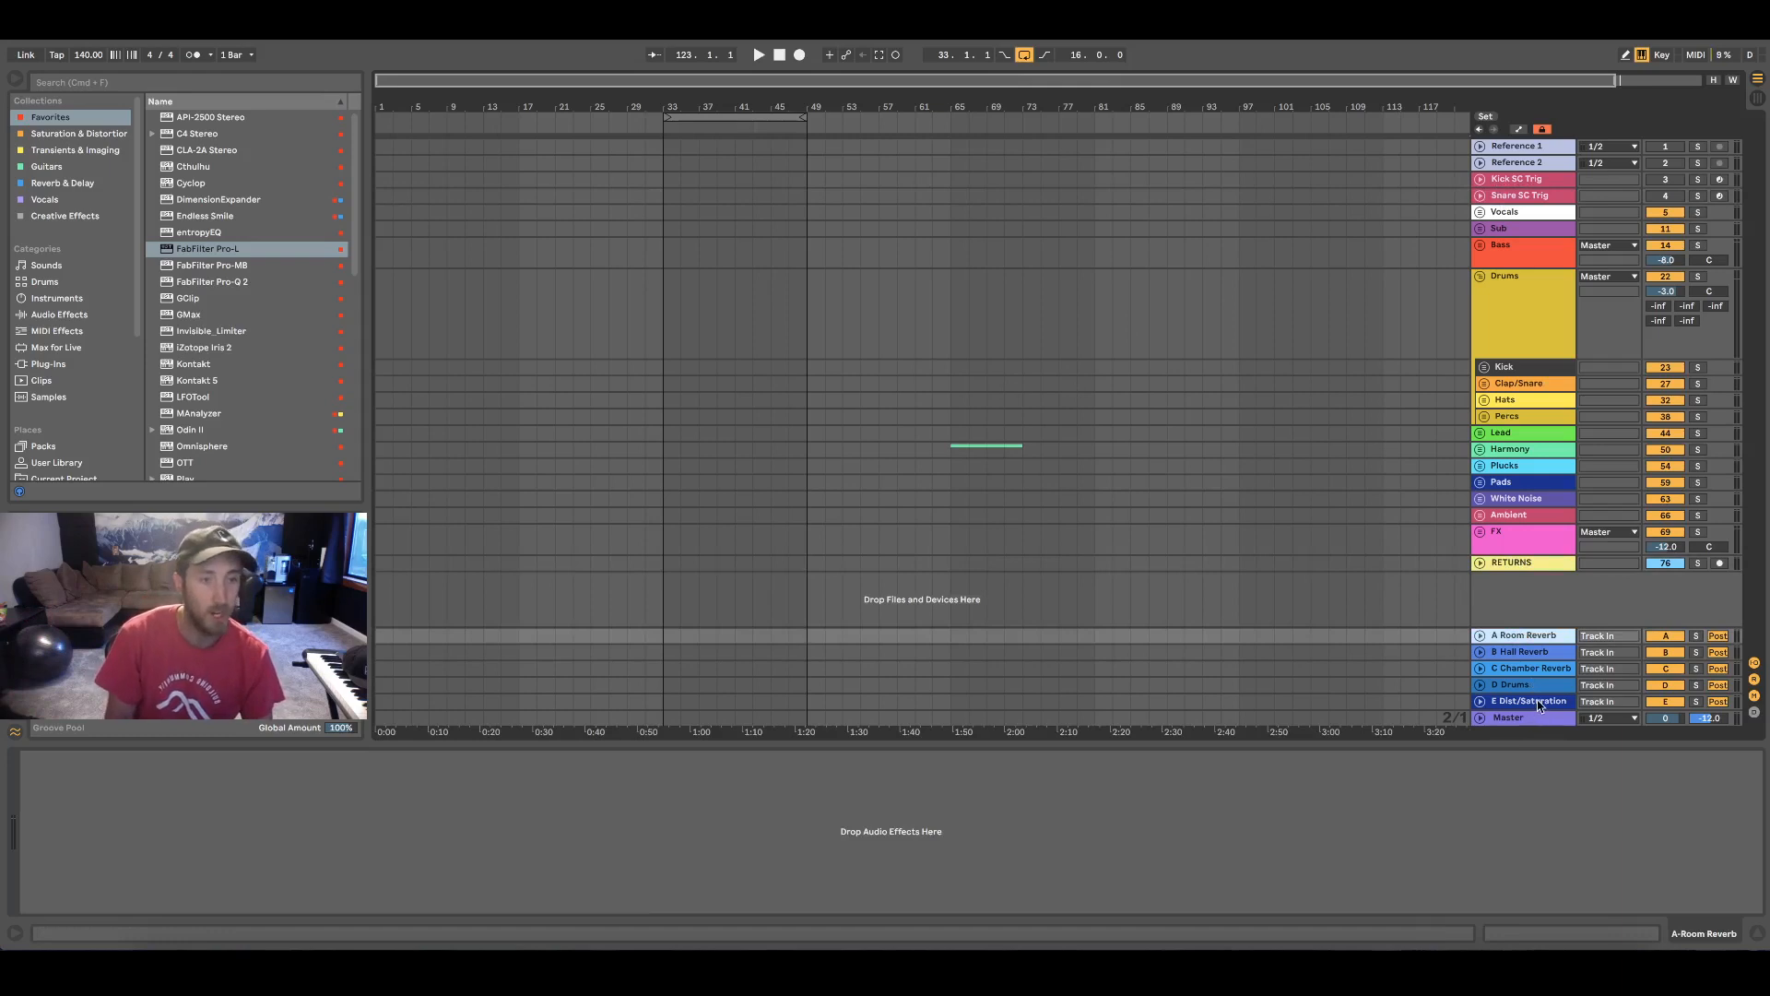
{"action": "left_click", "coordinate": [1536, 701]}
{"action": "left_click", "coordinate": [1513, 565]}
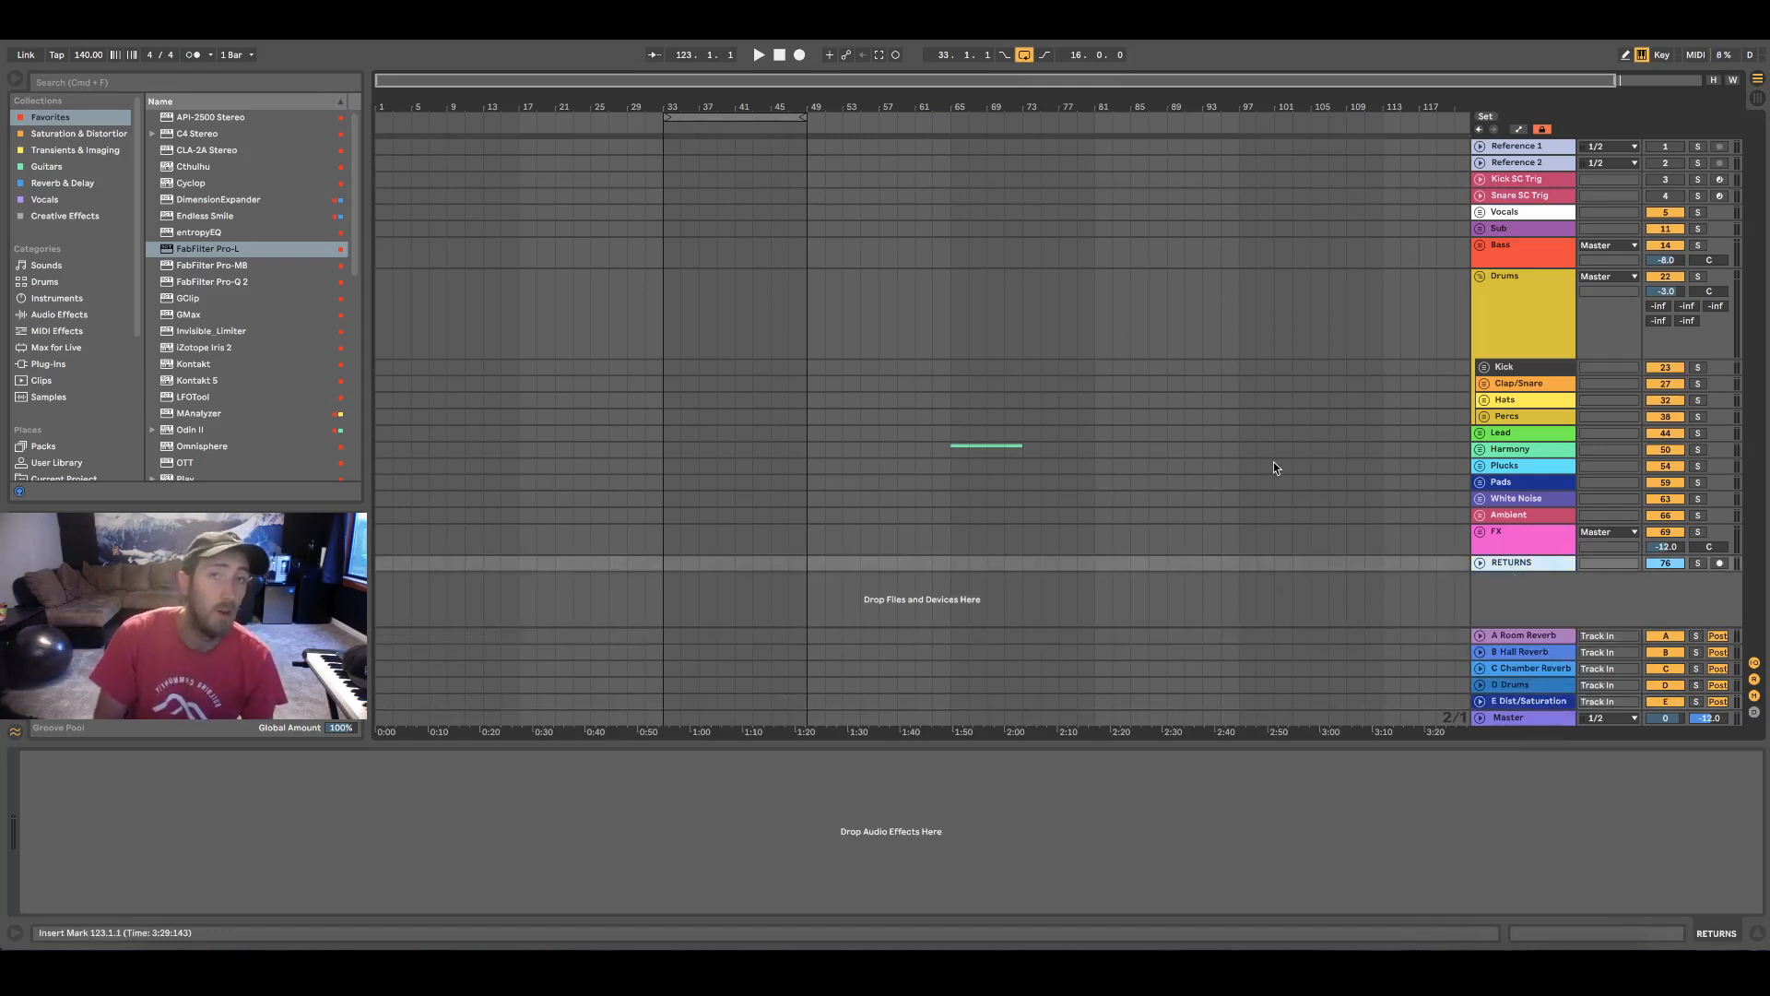
{"action": "left_click", "coordinate": [1213, 312]}
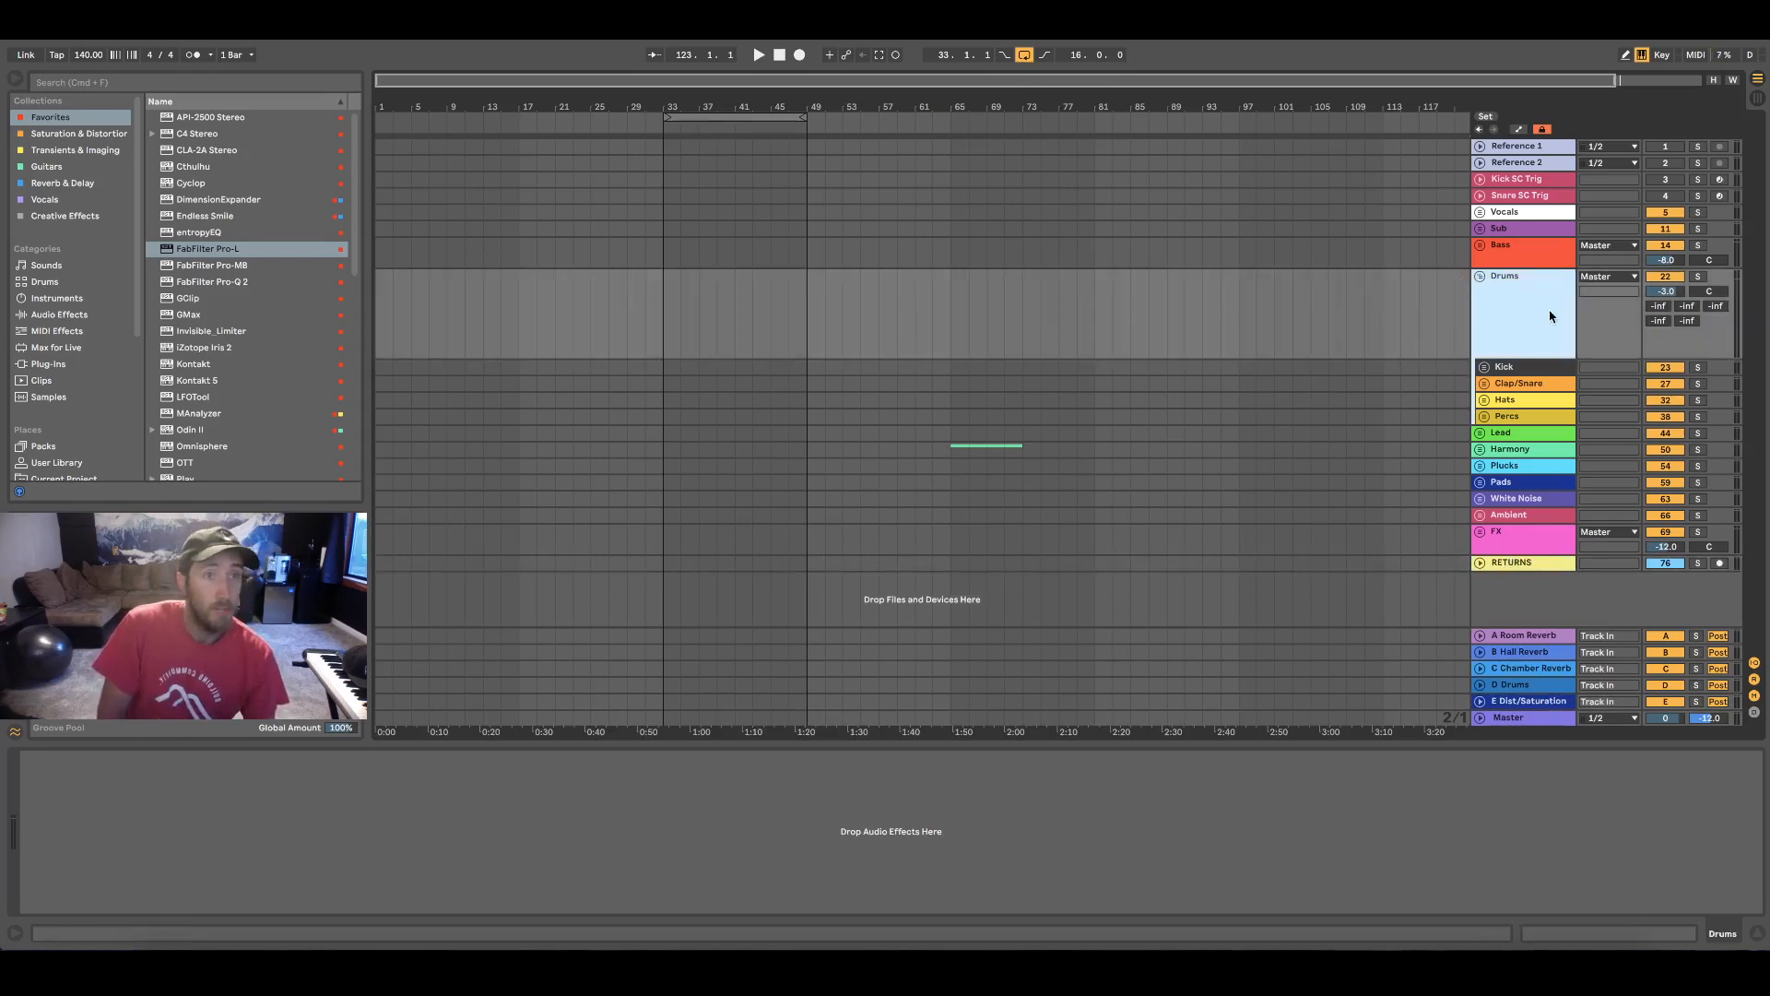
{"action": "left_click", "coordinate": [1534, 150]}
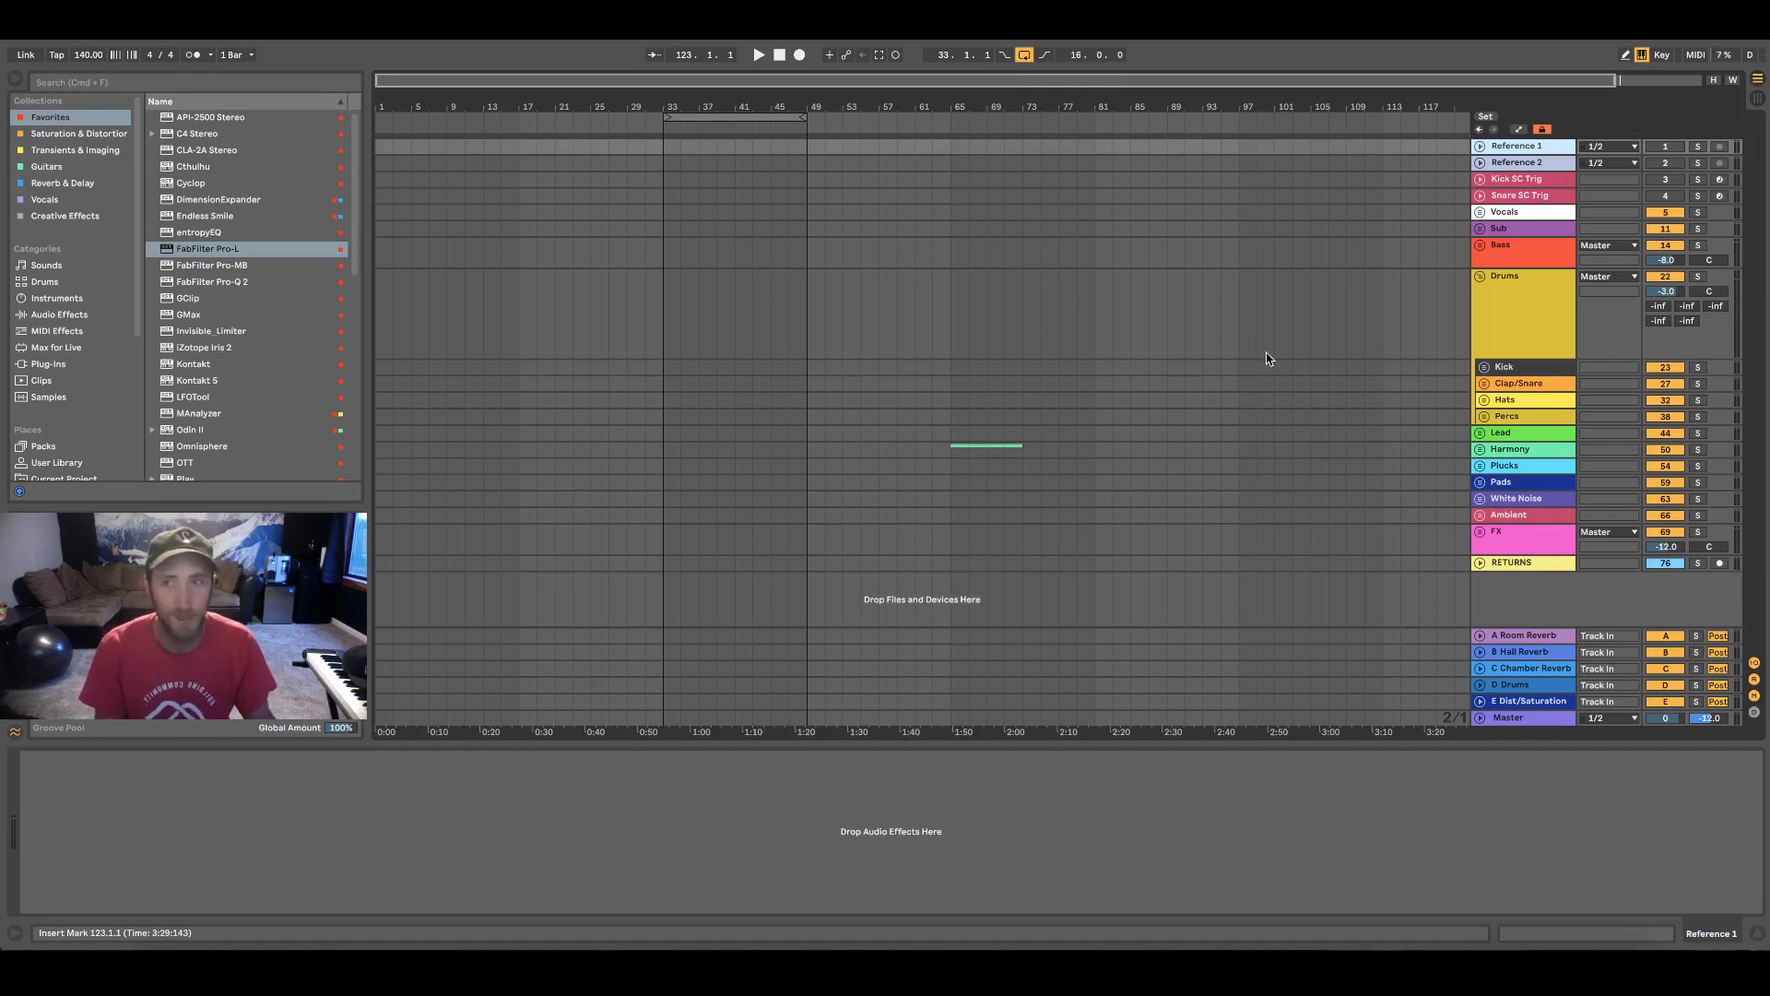
Expand the Kick and Clap/Snare groups and rename the Kick Main track as Kick Main (SC Routed)
{"action": "left_click", "coordinate": [1485, 367]}
{"action": "scroll", "coordinate": [1339, 411], "scroll_direction": "down", "scroll_amount": 5}
{"action": "left_click", "coordinate": [1533, 233]}
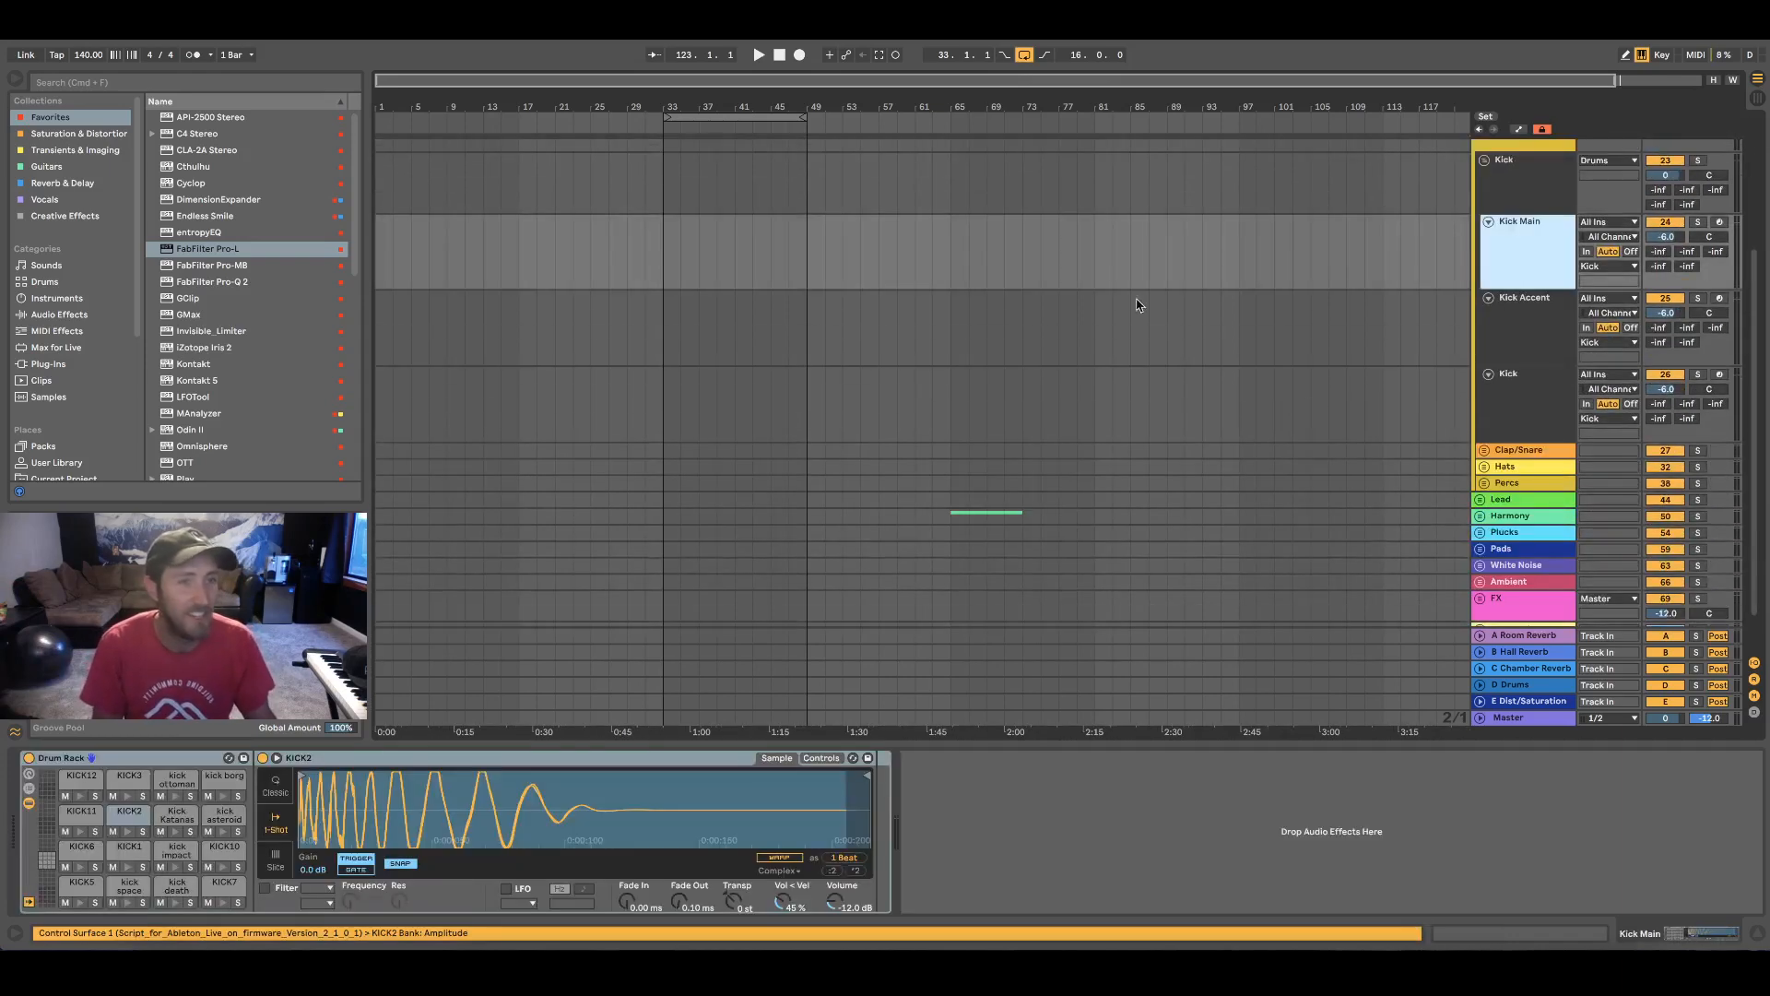
{"action": "scroll", "coordinate": [1067, 305], "scroll_direction": "up", "scroll_amount": 3}
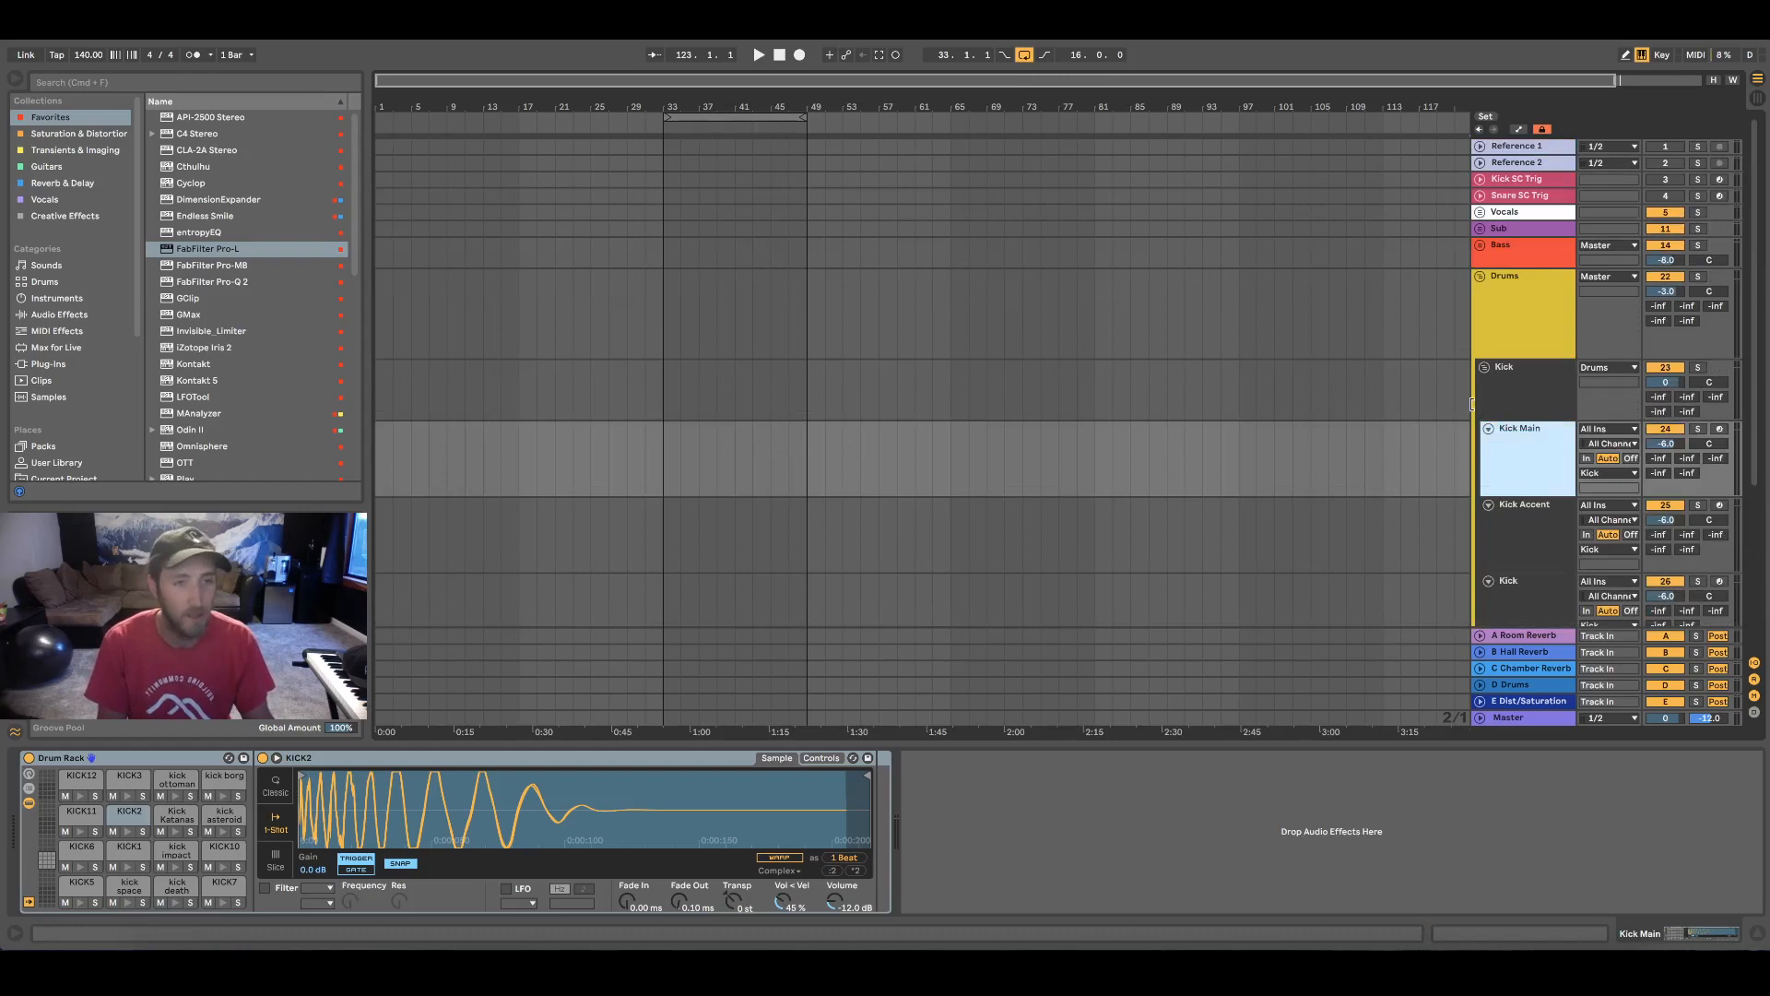
{"action": "scroll", "coordinate": [1360, 410], "scroll_direction": "down", "scroll_amount": 3}
{"action": "scroll", "coordinate": [983, 454], "scroll_direction": "down", "scroll_amount": 4}
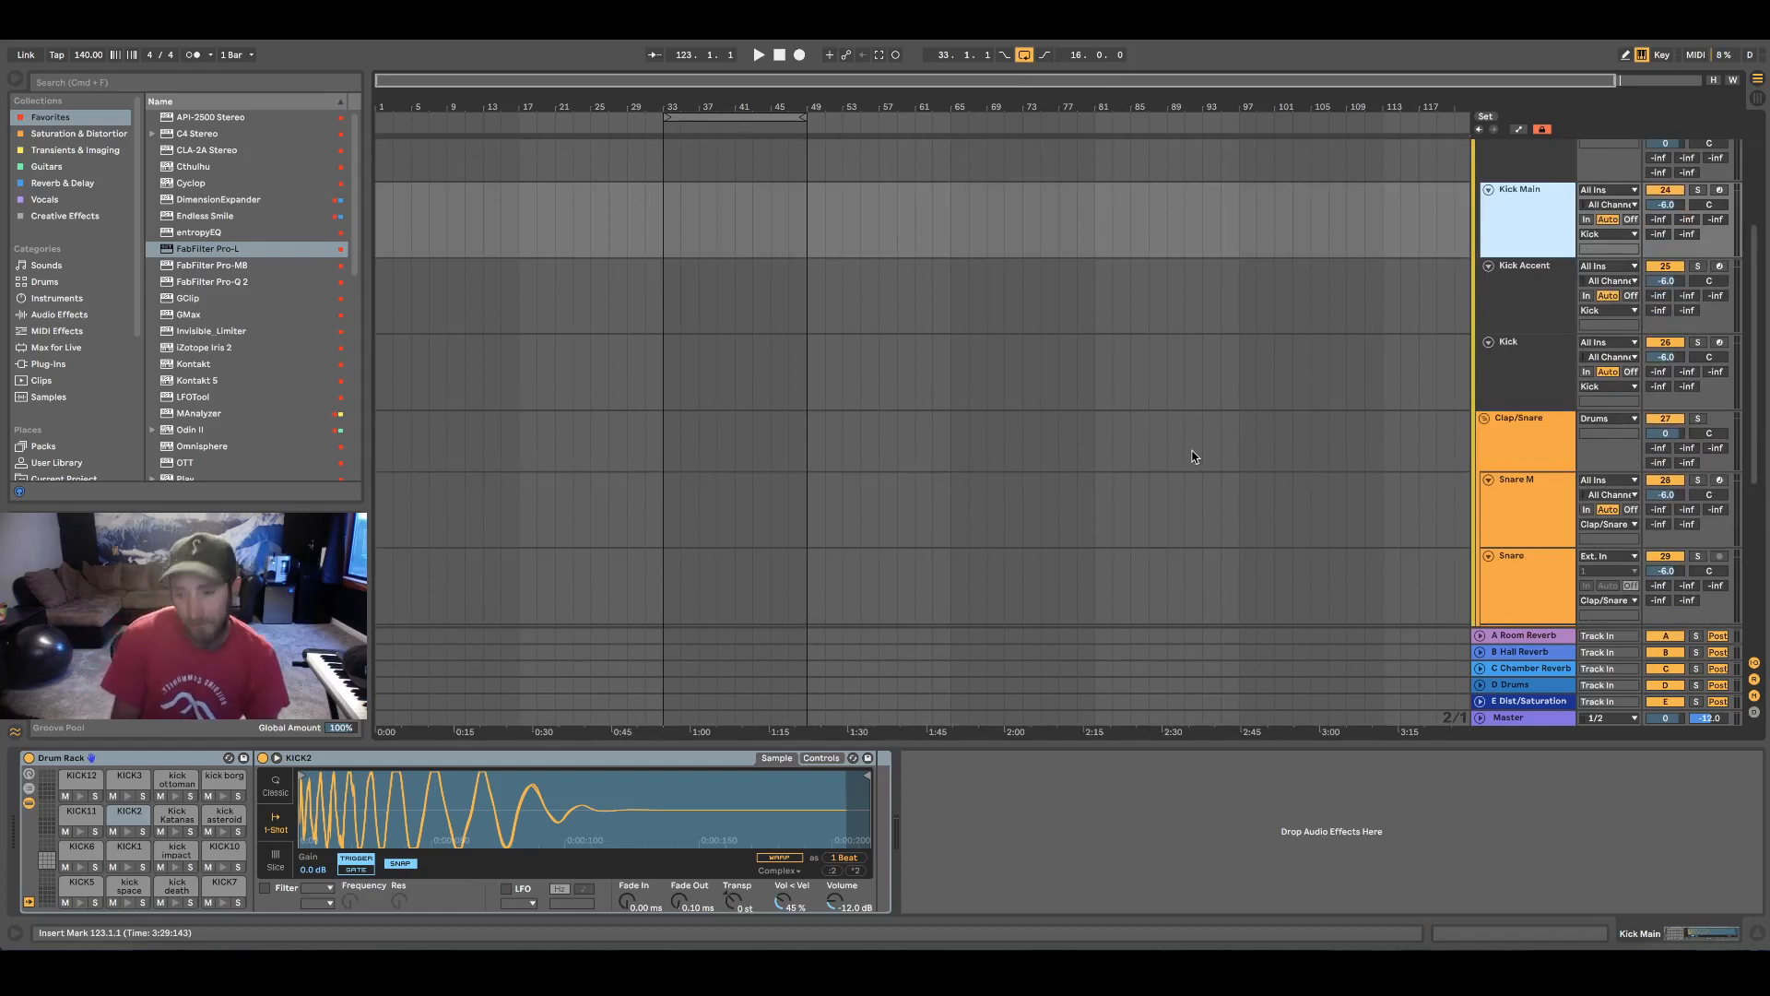
{"action": "scroll", "coordinate": [1176, 457], "scroll_direction": "up", "scroll_amount": 6}
{"action": "scroll", "coordinate": [1177, 456], "scroll_direction": "down", "scroll_amount": 6}
{"action": "scroll", "coordinate": [1184, 461], "scroll_direction": "up", "scroll_amount": 6}
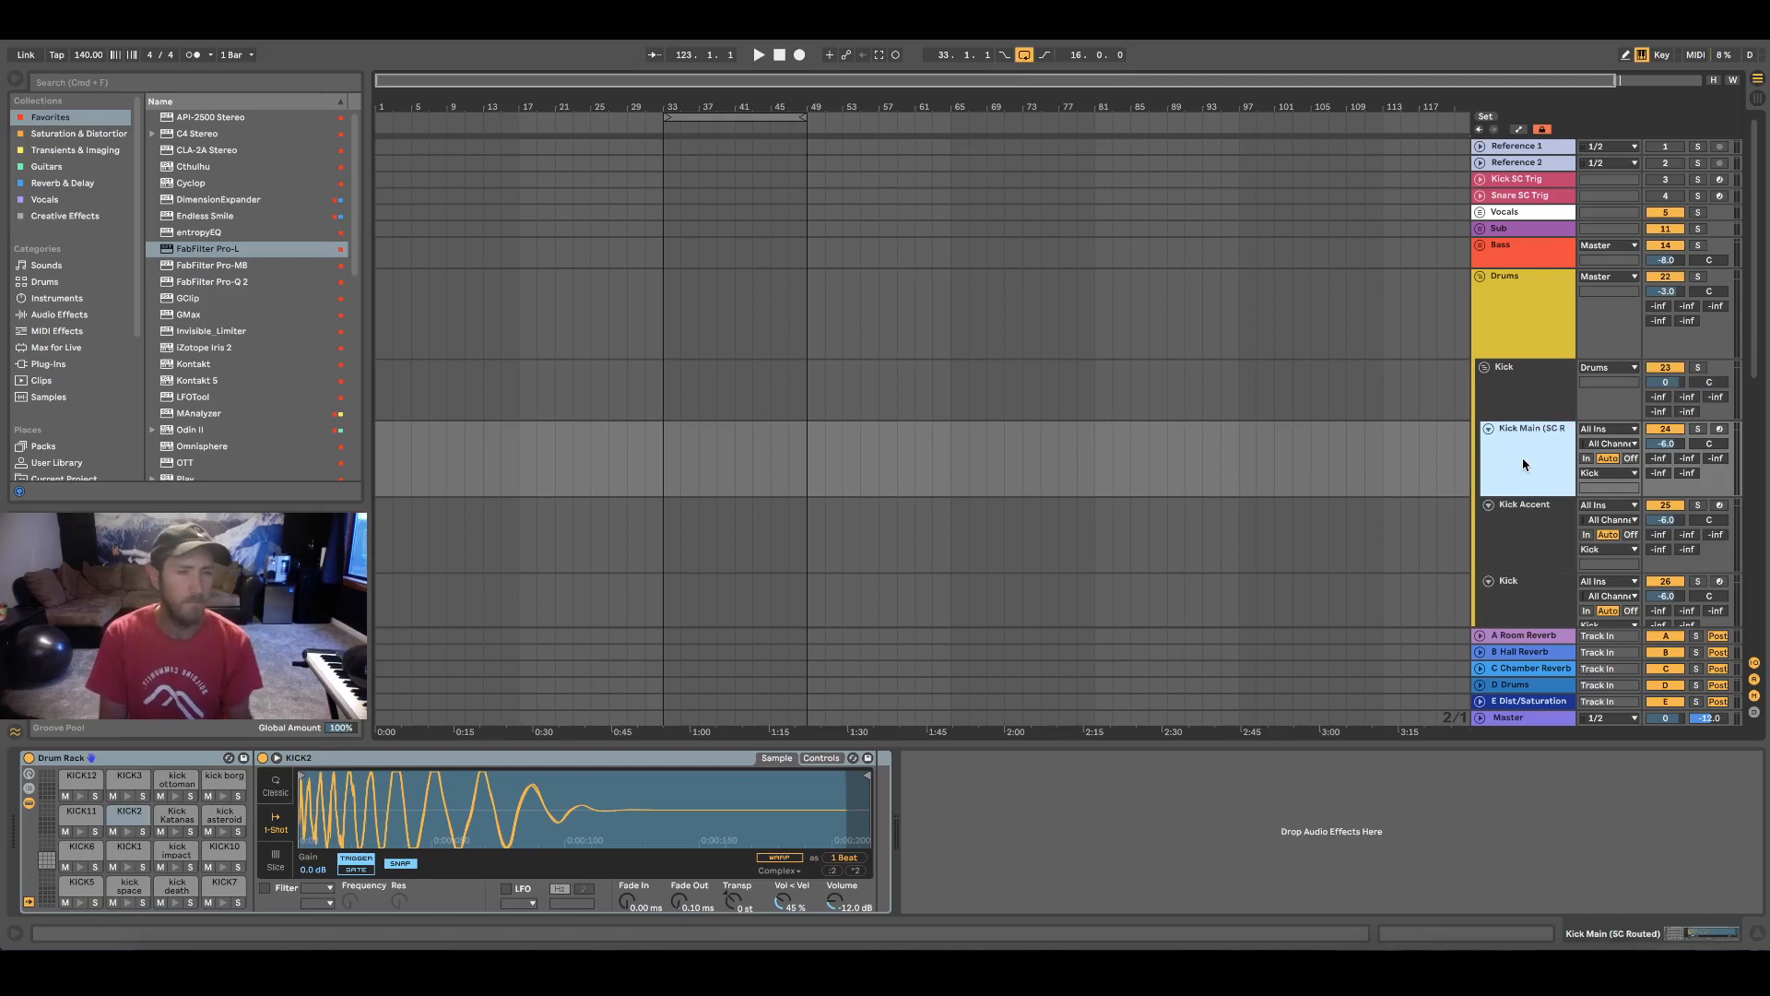
Rename the Snare M track in the Clap/Snare group as Snare Main (SC Routed)
{"action": "scroll", "coordinate": [1524, 458], "scroll_direction": "down", "scroll_amount": 3}
{"action": "left_click", "coordinate": [1549, 588]}
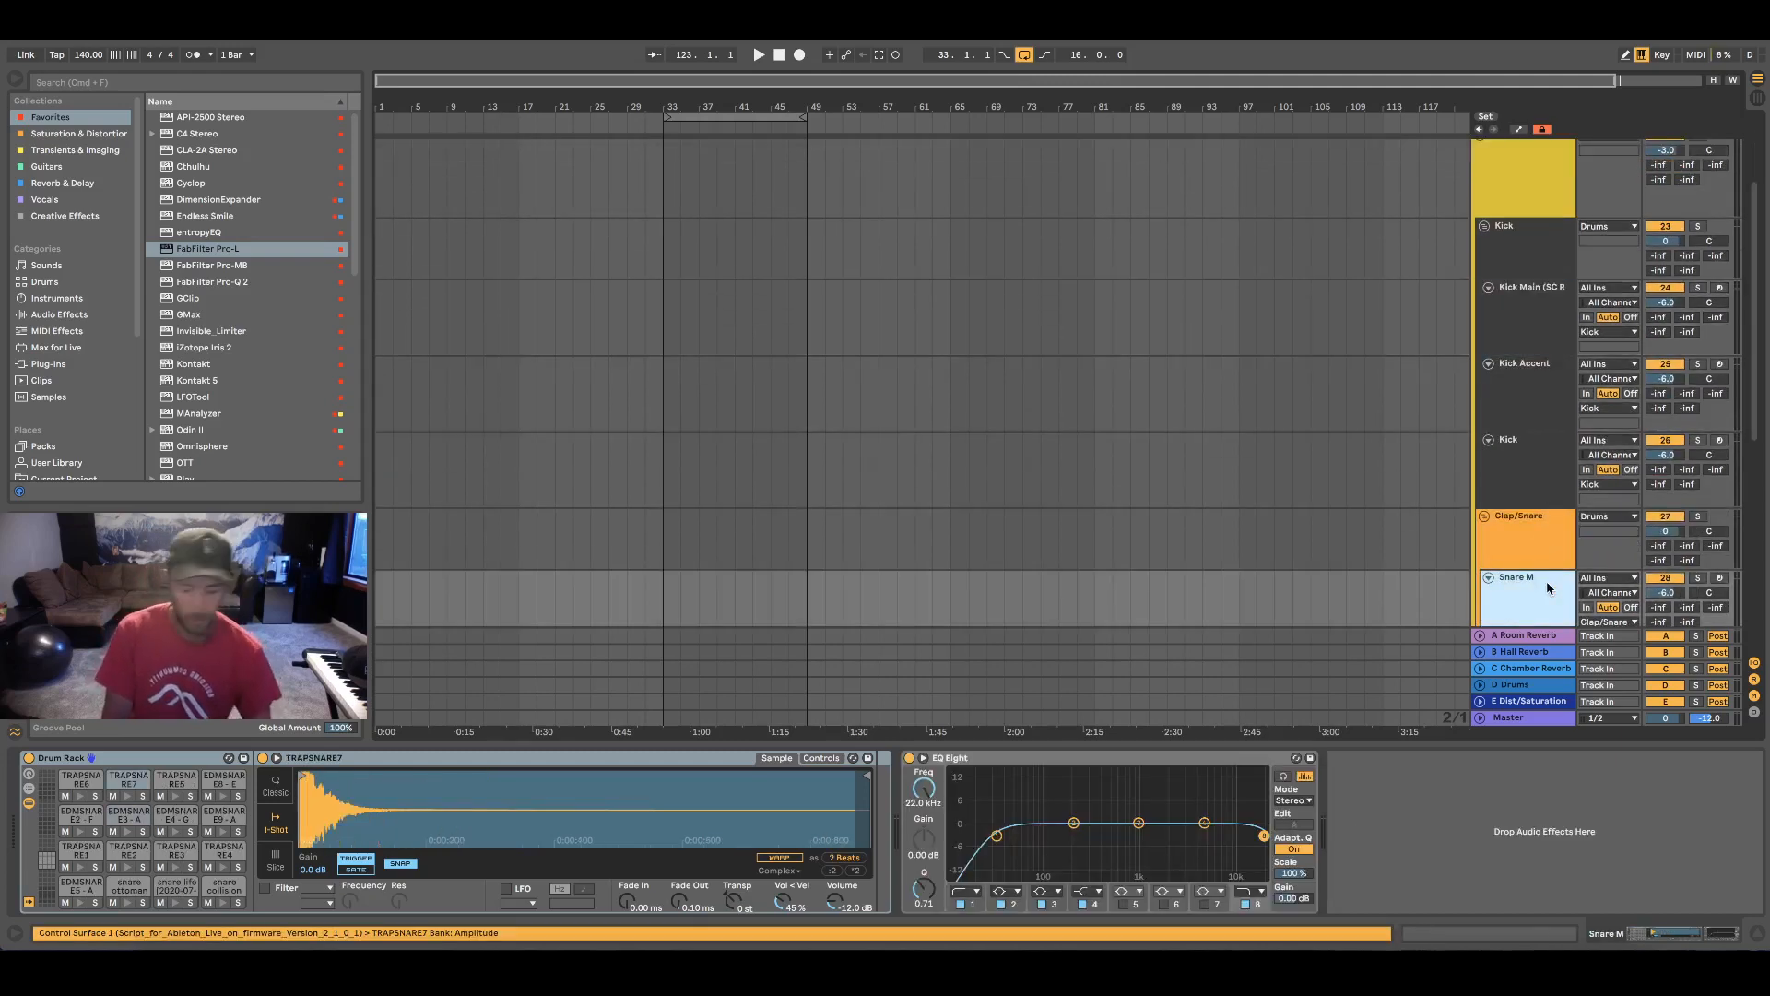
{"action": "key", "text": "super+r"}
{"action": "key", "text": "Return"}
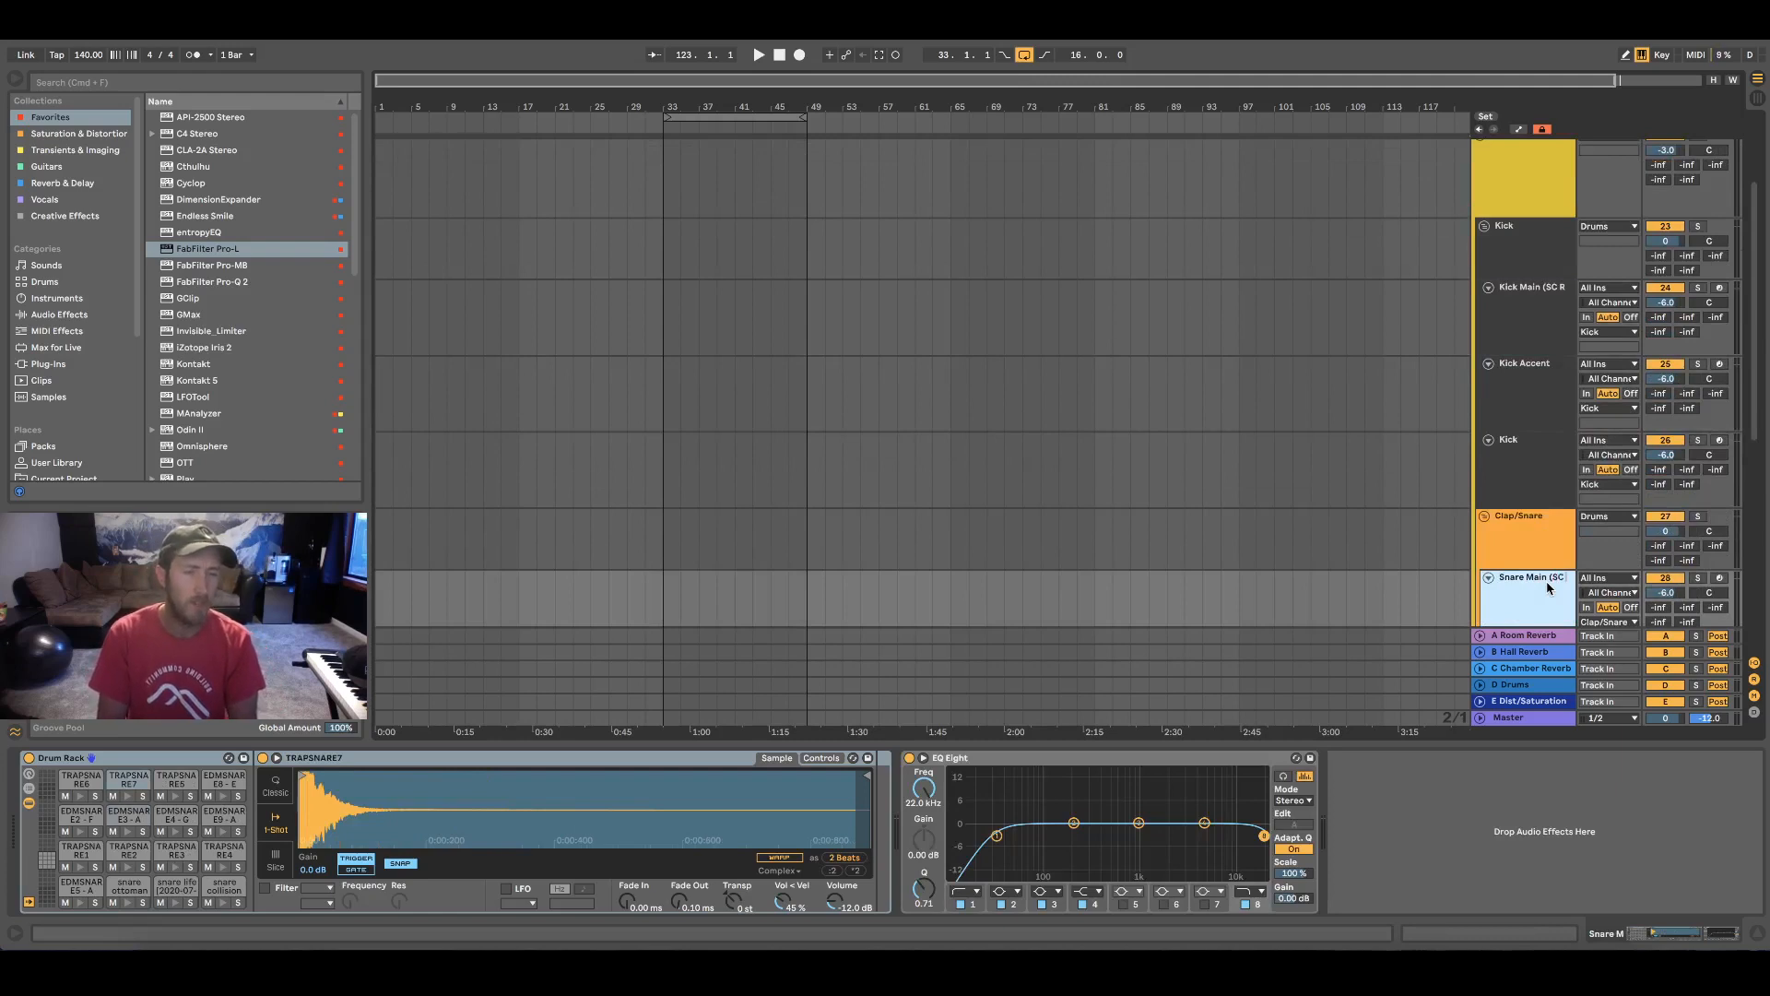
{"action": "key", "text": "Return"}
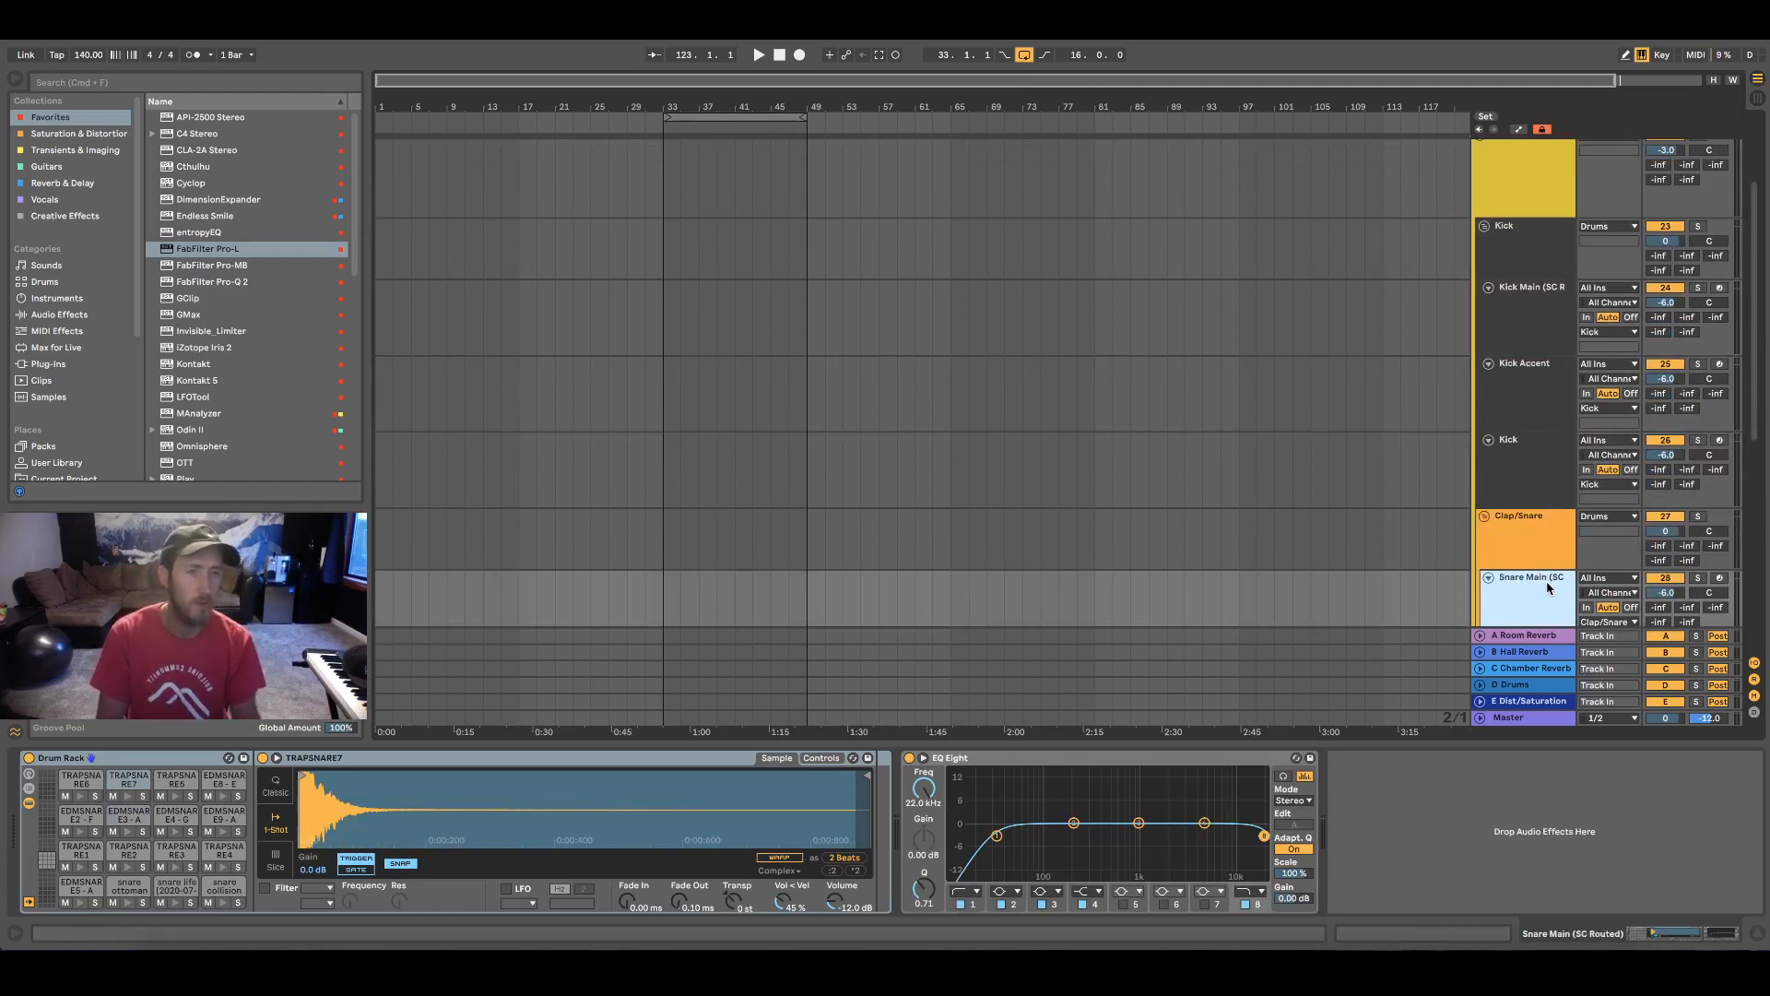
Unfold the Kick SC Trig track and set its MIDI input to Kick Main (SC Routed)
{"action": "left_click", "coordinate": [1237, 311]}
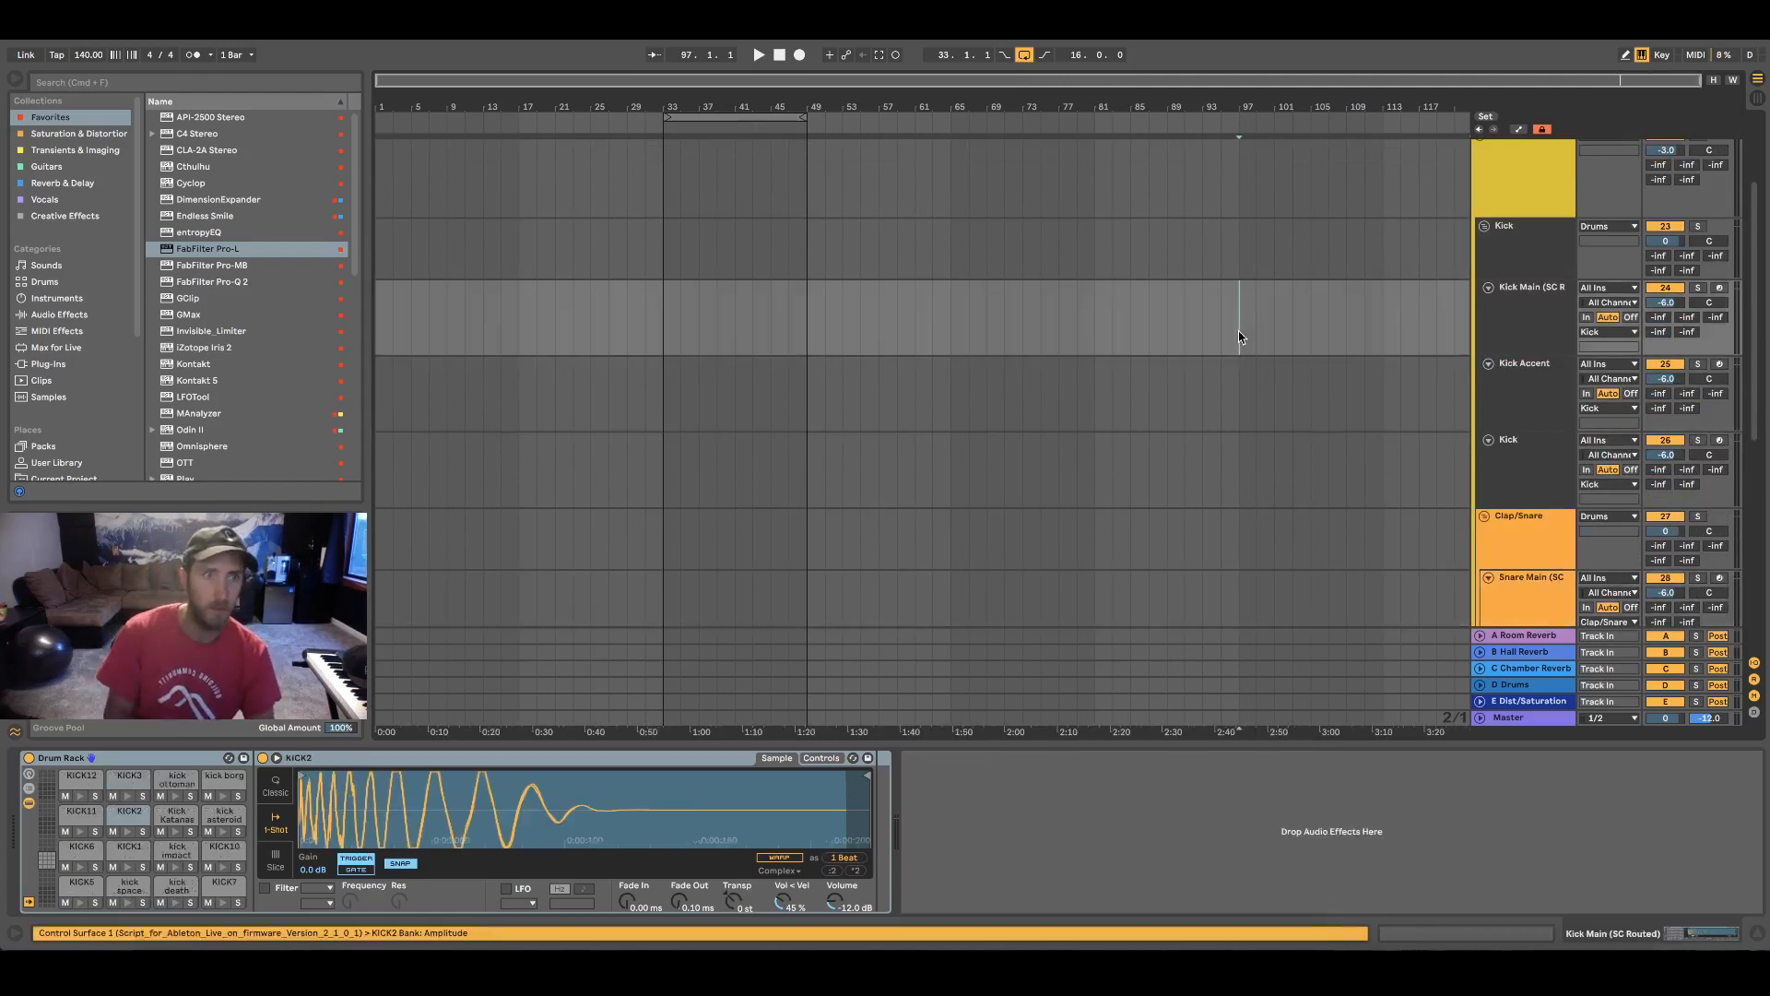
{"action": "scroll", "coordinate": [1231, 391], "scroll_direction": "up", "scroll_amount": 3}
{"action": "left_click", "coordinate": [1540, 179]}
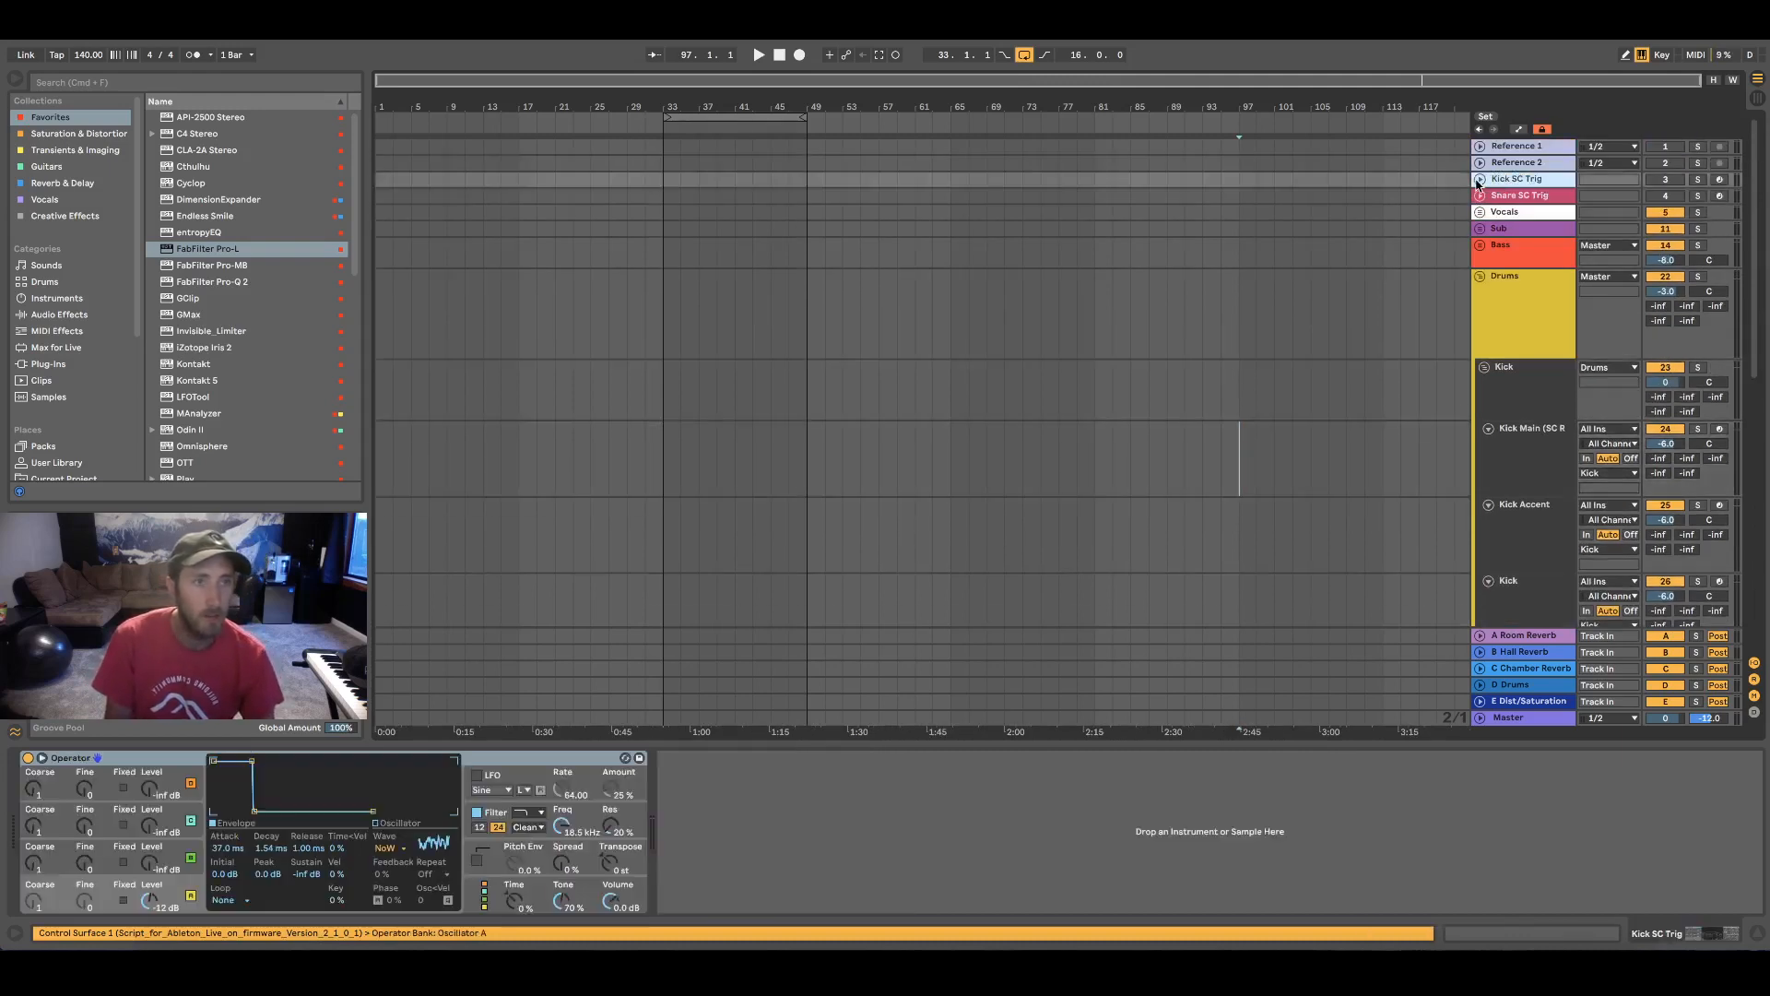
{"action": "left_click", "coordinate": [1480, 179]}
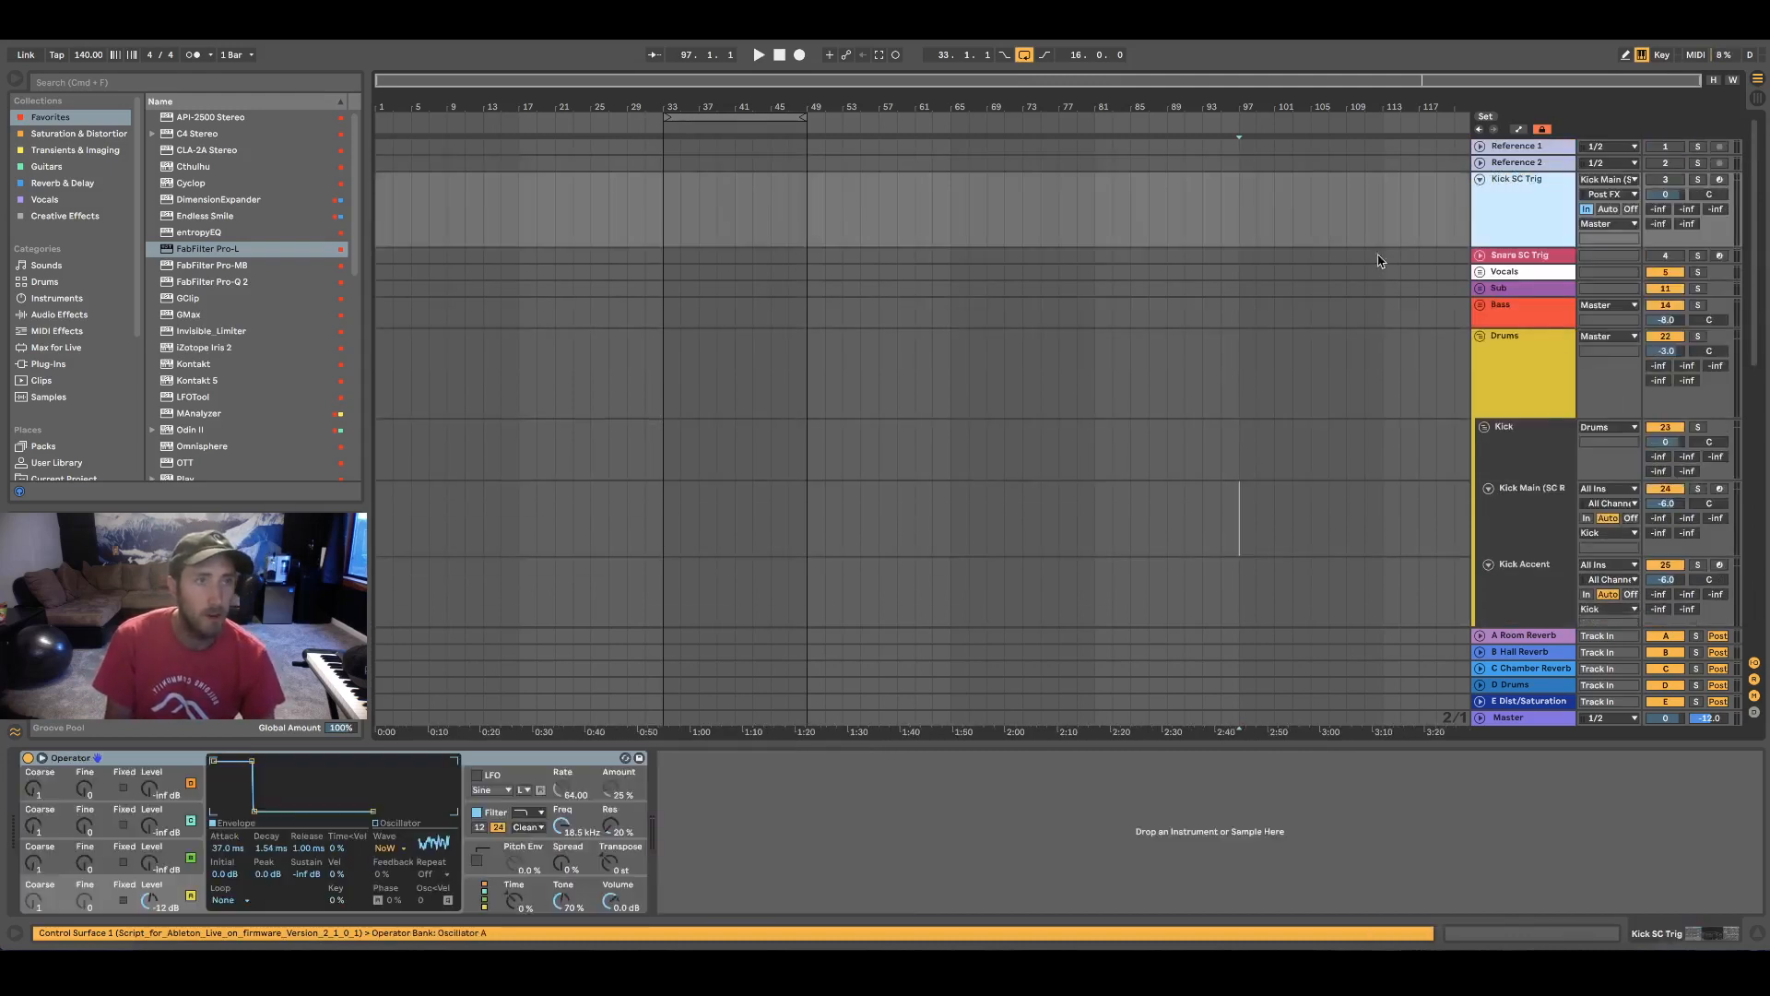
{"action": "left_click", "coordinate": [1606, 179]}
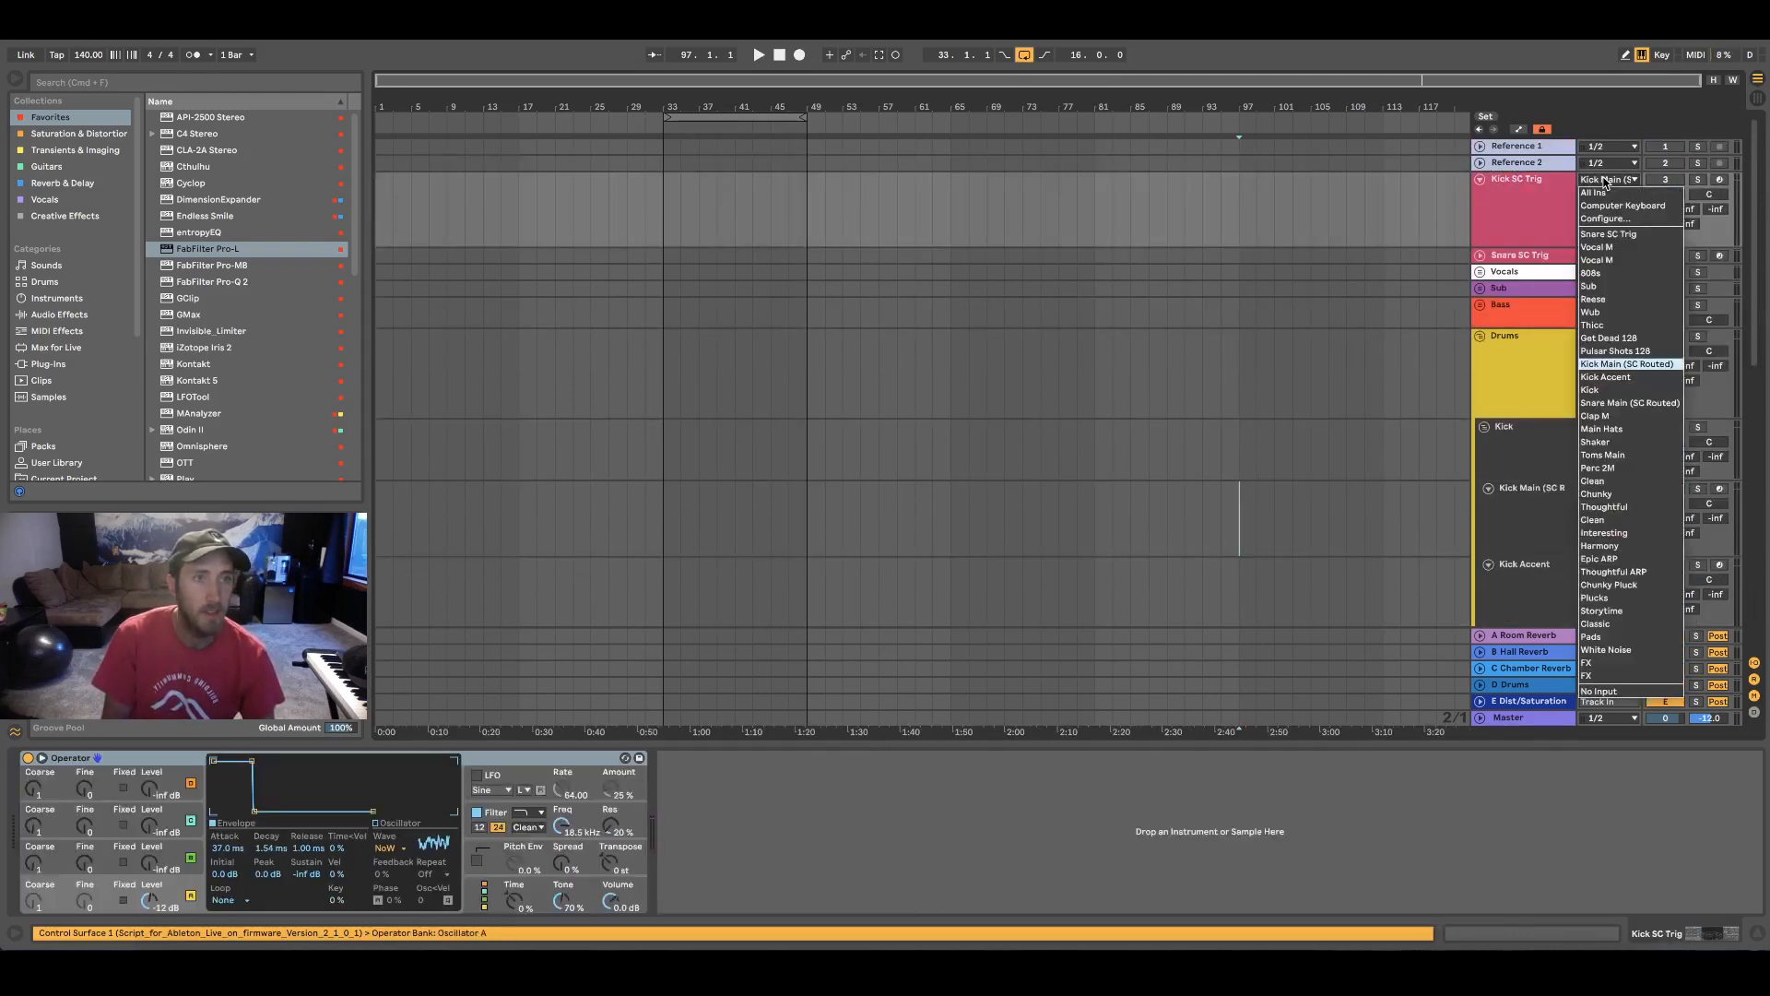
{"action": "left_click", "coordinate": [1621, 364]}
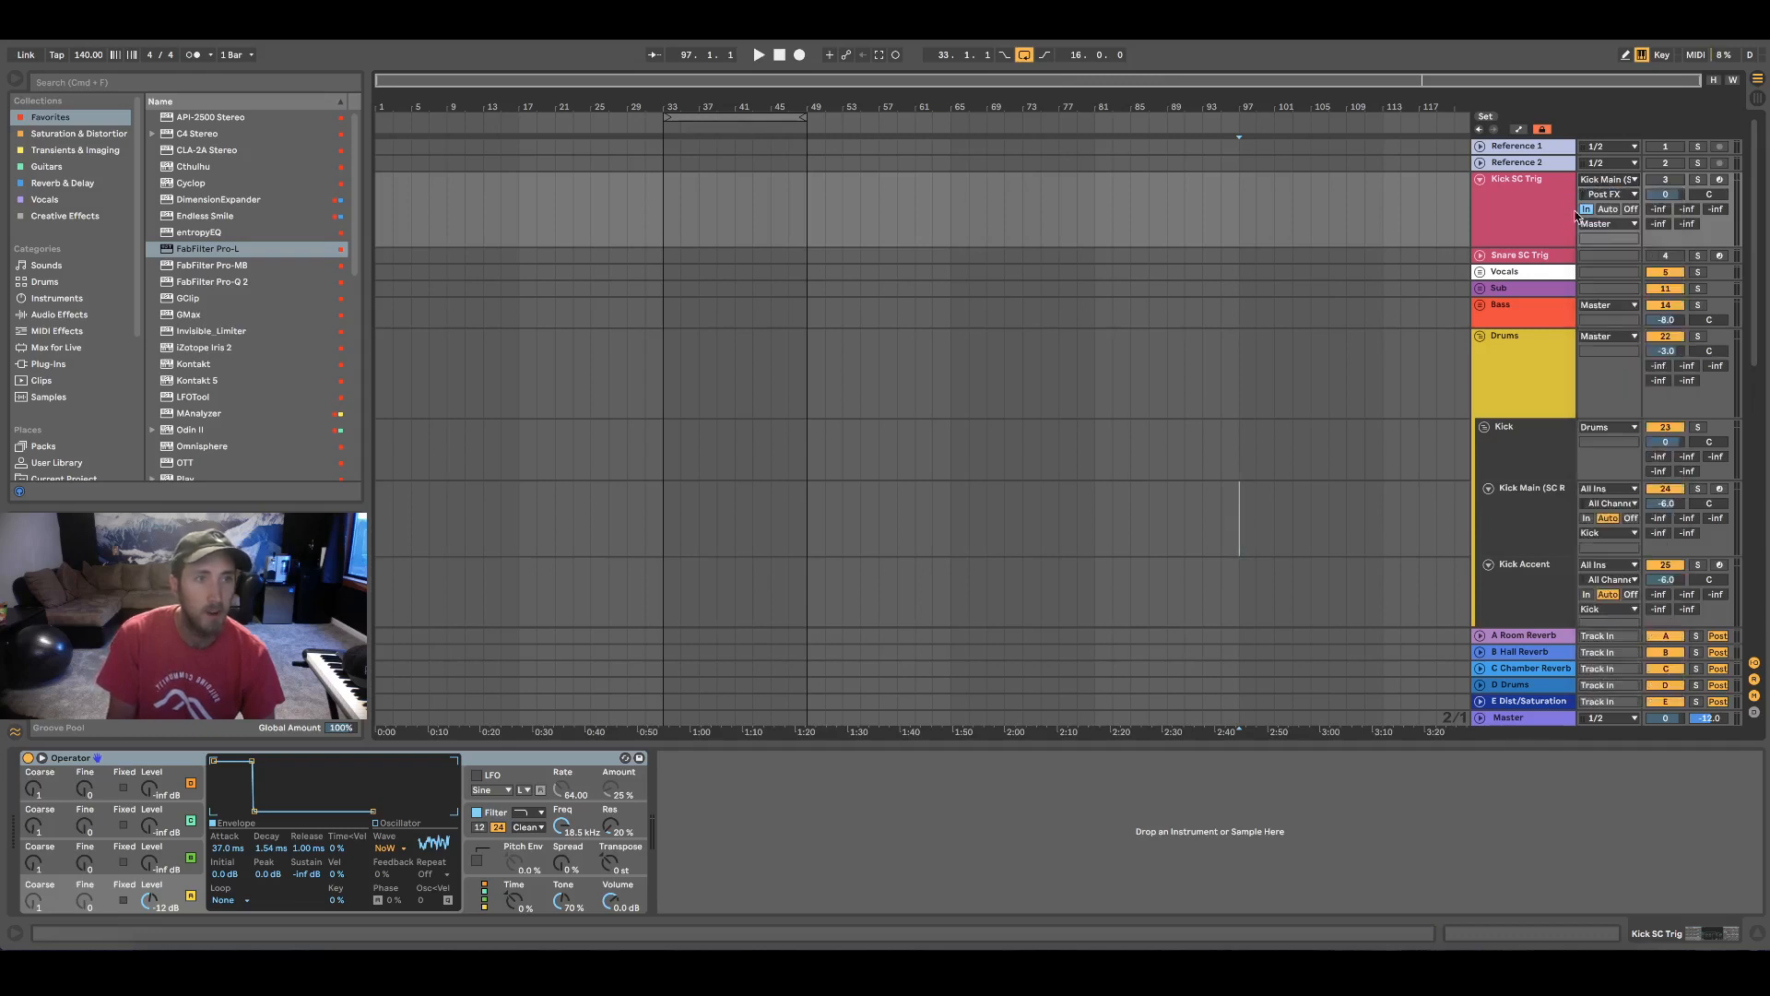
Unfold the Snare SC Trig track and set its MIDI input to Snare Main (SC Routed)
{"action": "scroll", "coordinate": [1276, 203], "scroll_direction": "down", "scroll_amount": 2}
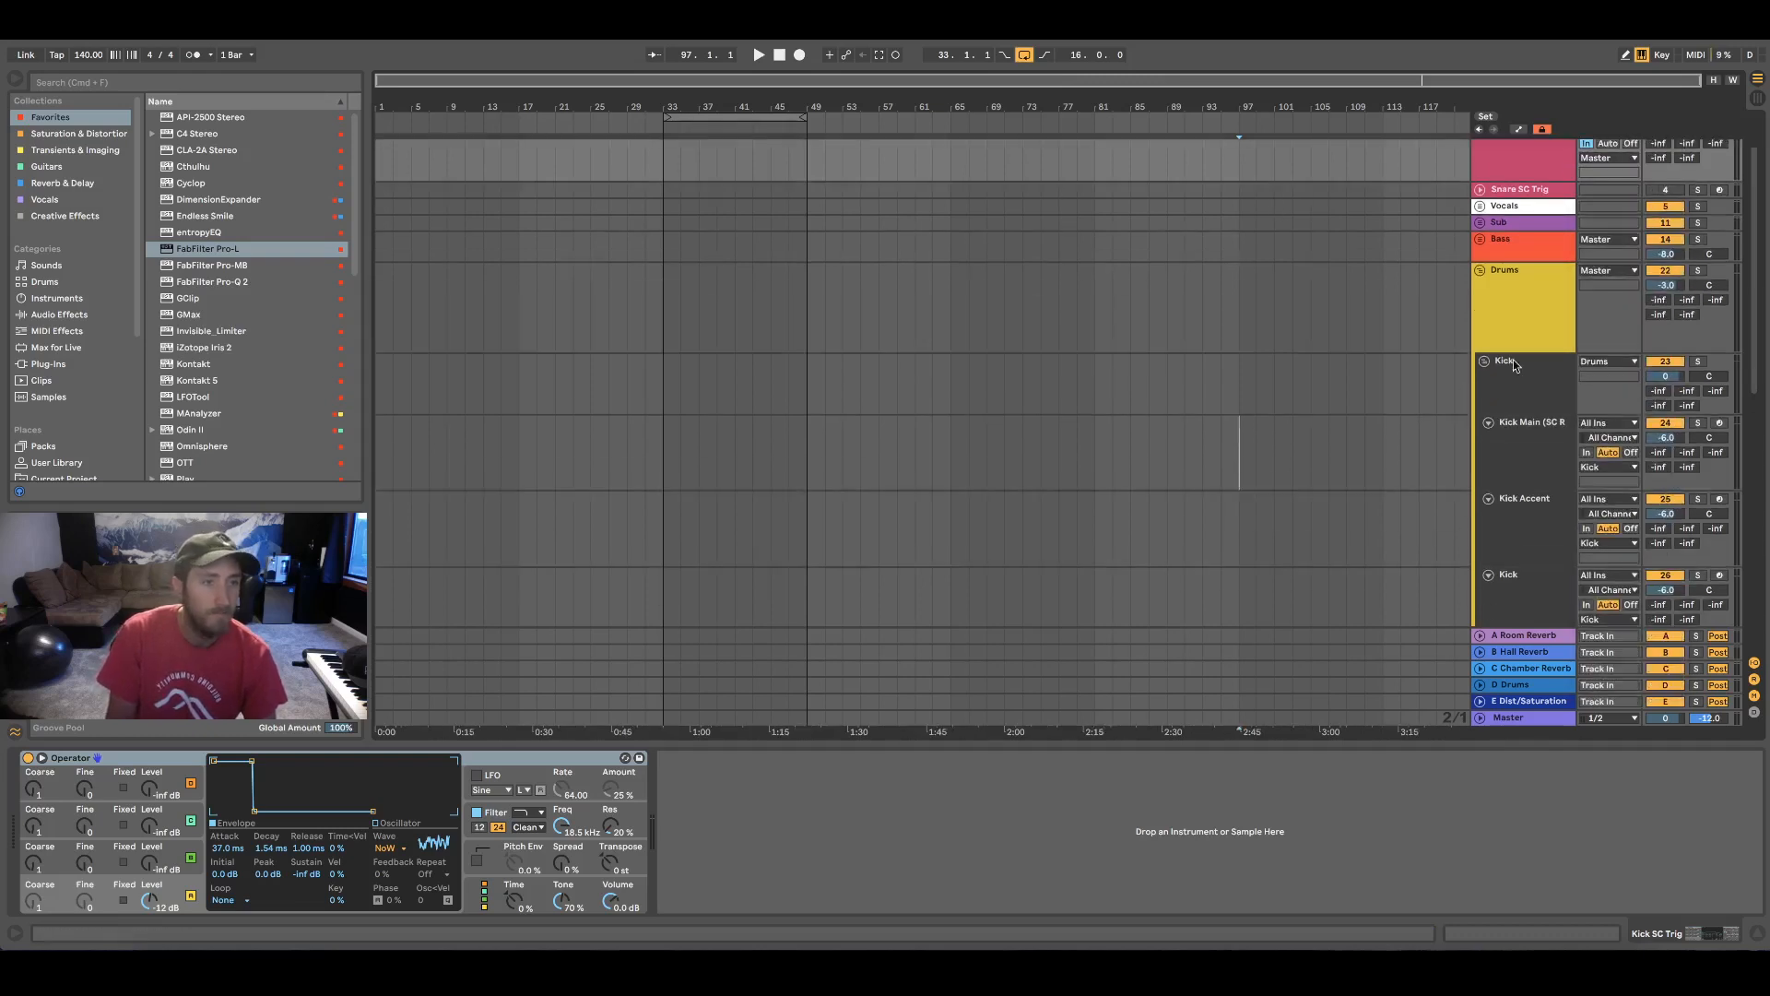
{"action": "scroll", "coordinate": [1513, 429], "scroll_direction": "up", "scroll_amount": 2}
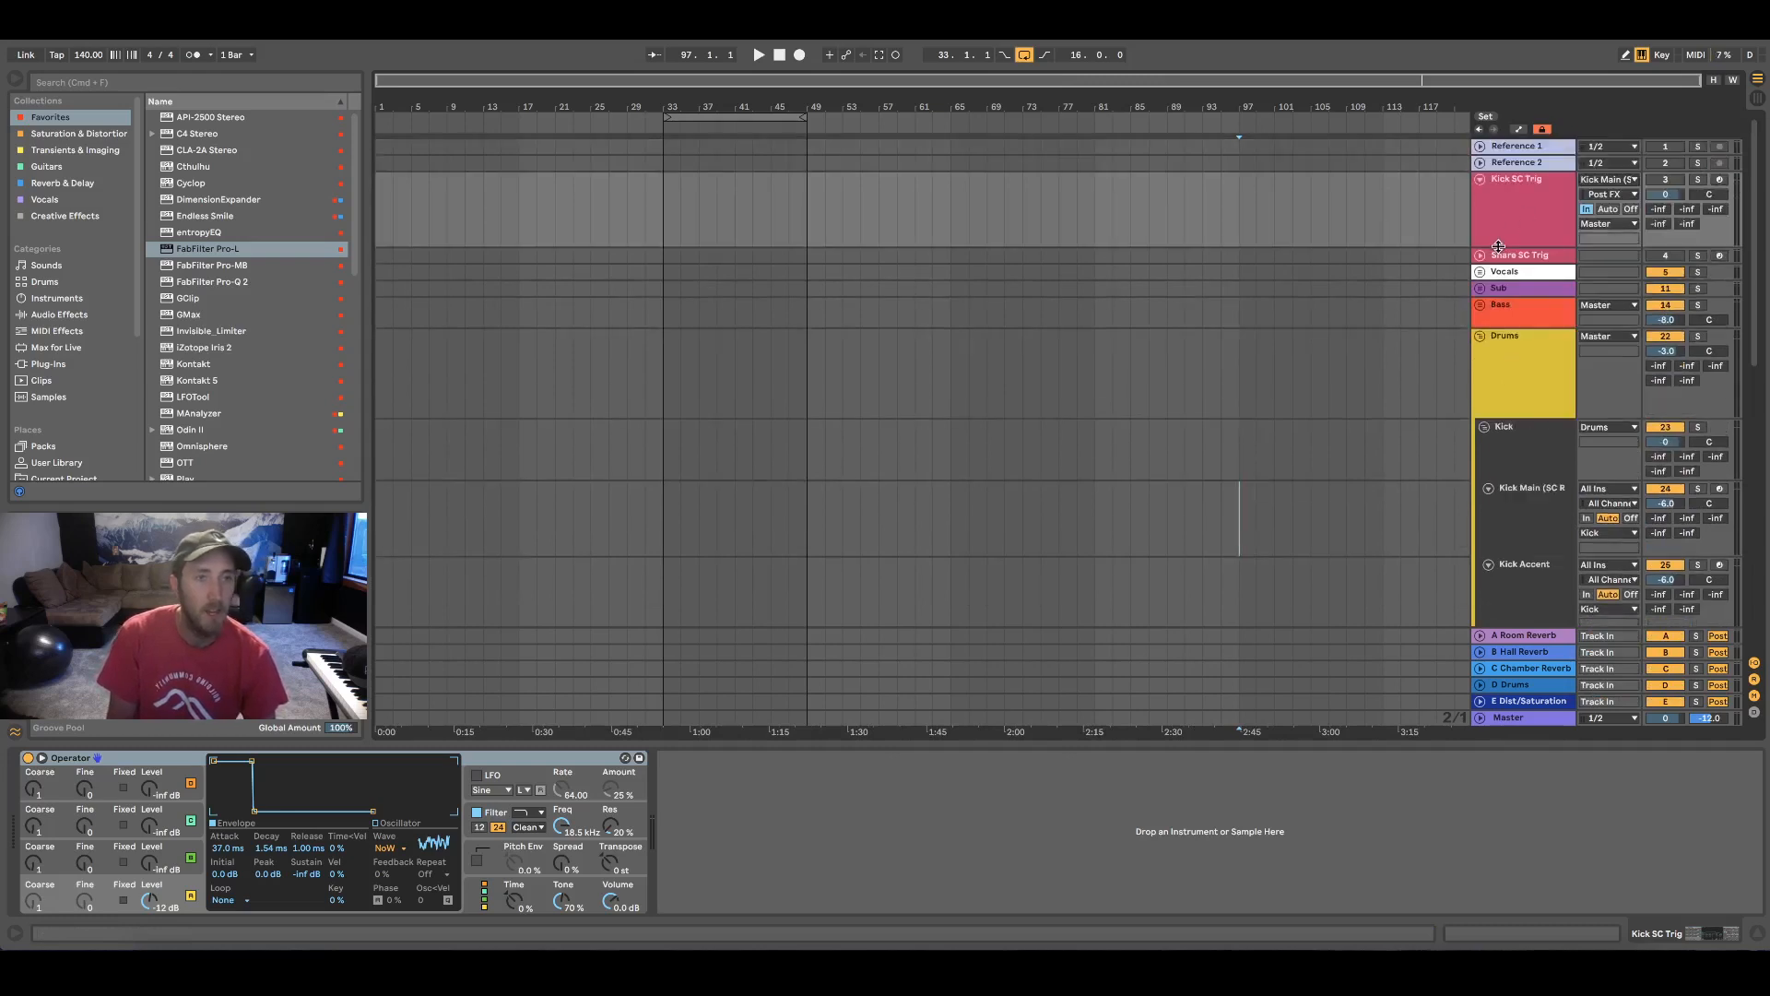
{"action": "left_click", "coordinate": [1488, 256]}
{"action": "left_click", "coordinate": [1480, 256]}
{"action": "left_click", "coordinate": [1620, 257]}
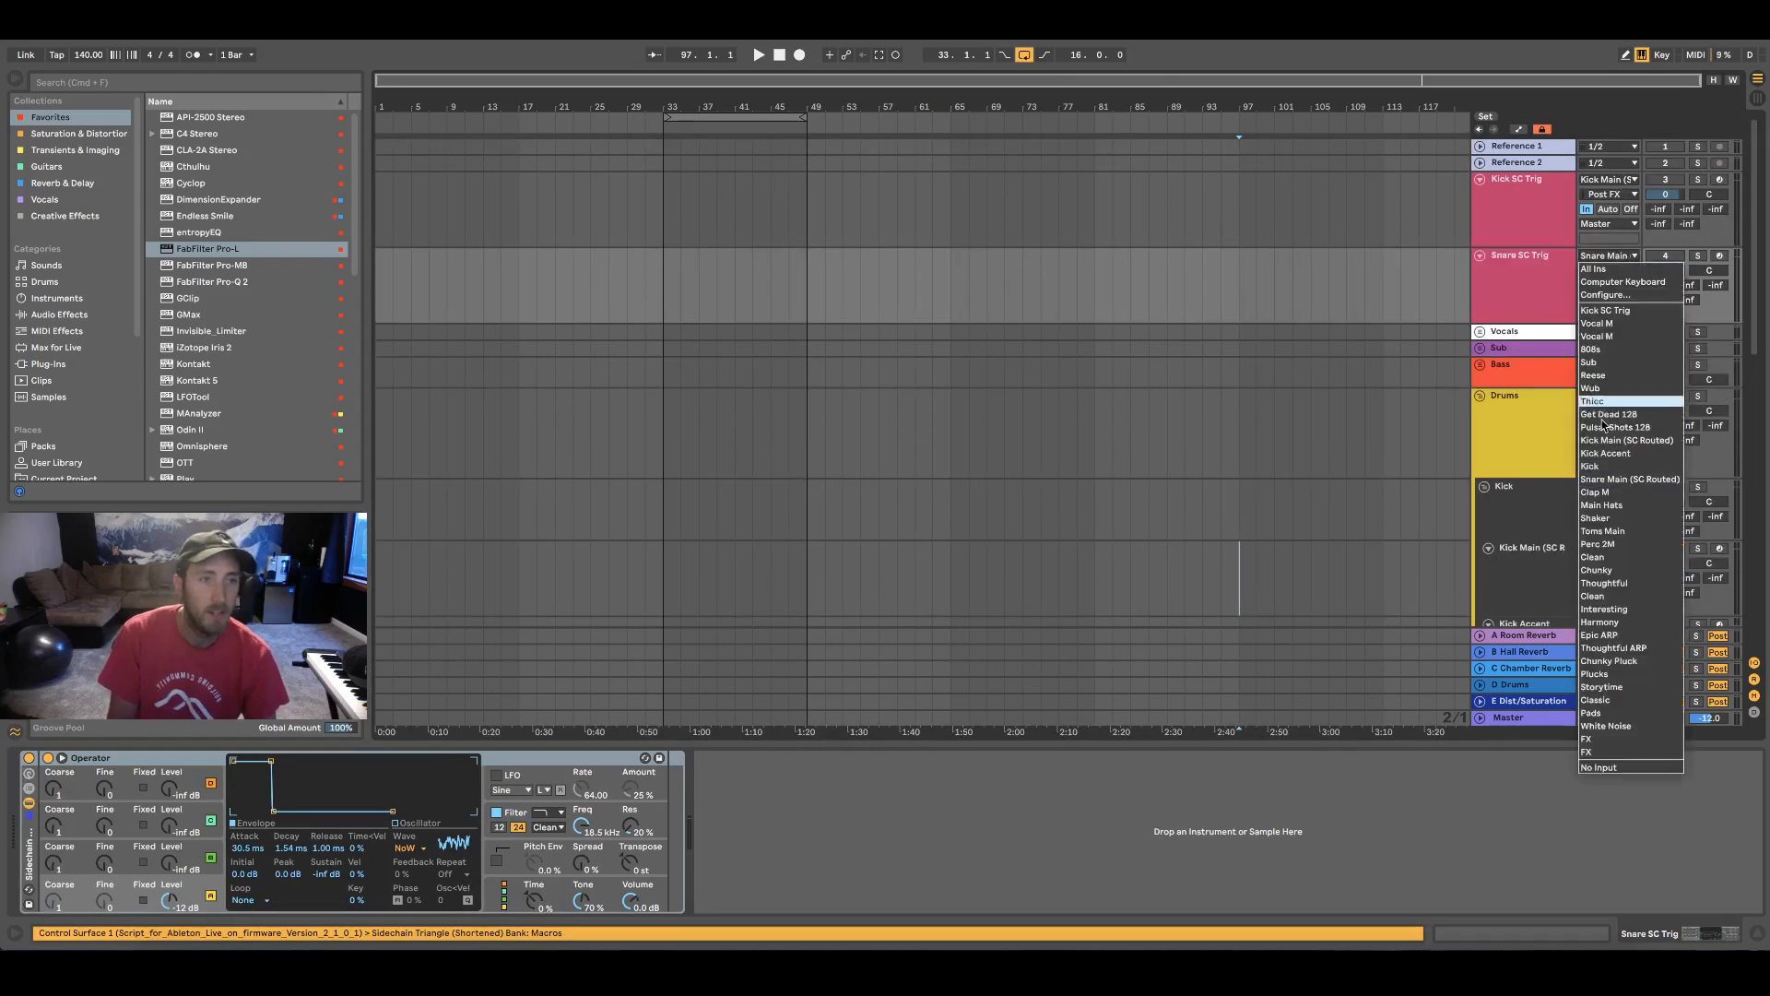
{"action": "left_click", "coordinate": [1644, 481]}
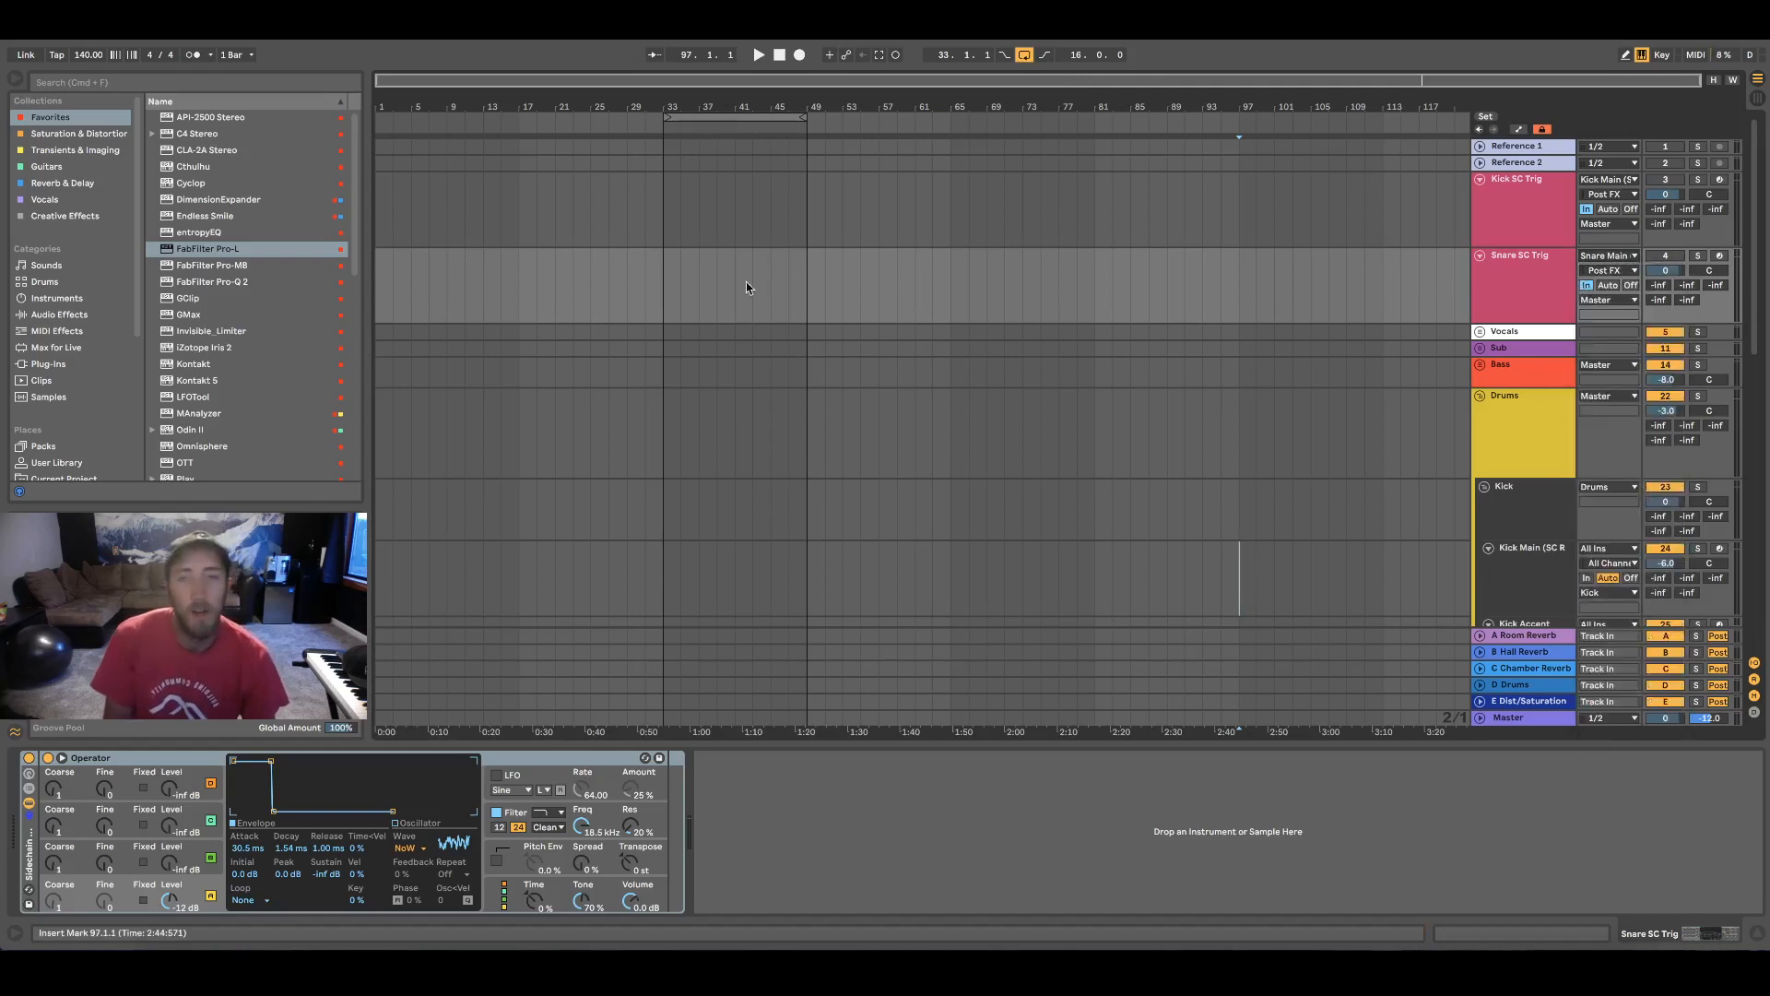
Create an eight-bar MIDI clip on the Kick Main track from bar 33 to bar 41
{"action": "scroll", "coordinate": [690, 279], "scroll_direction": "down", "scroll_amount": 6}
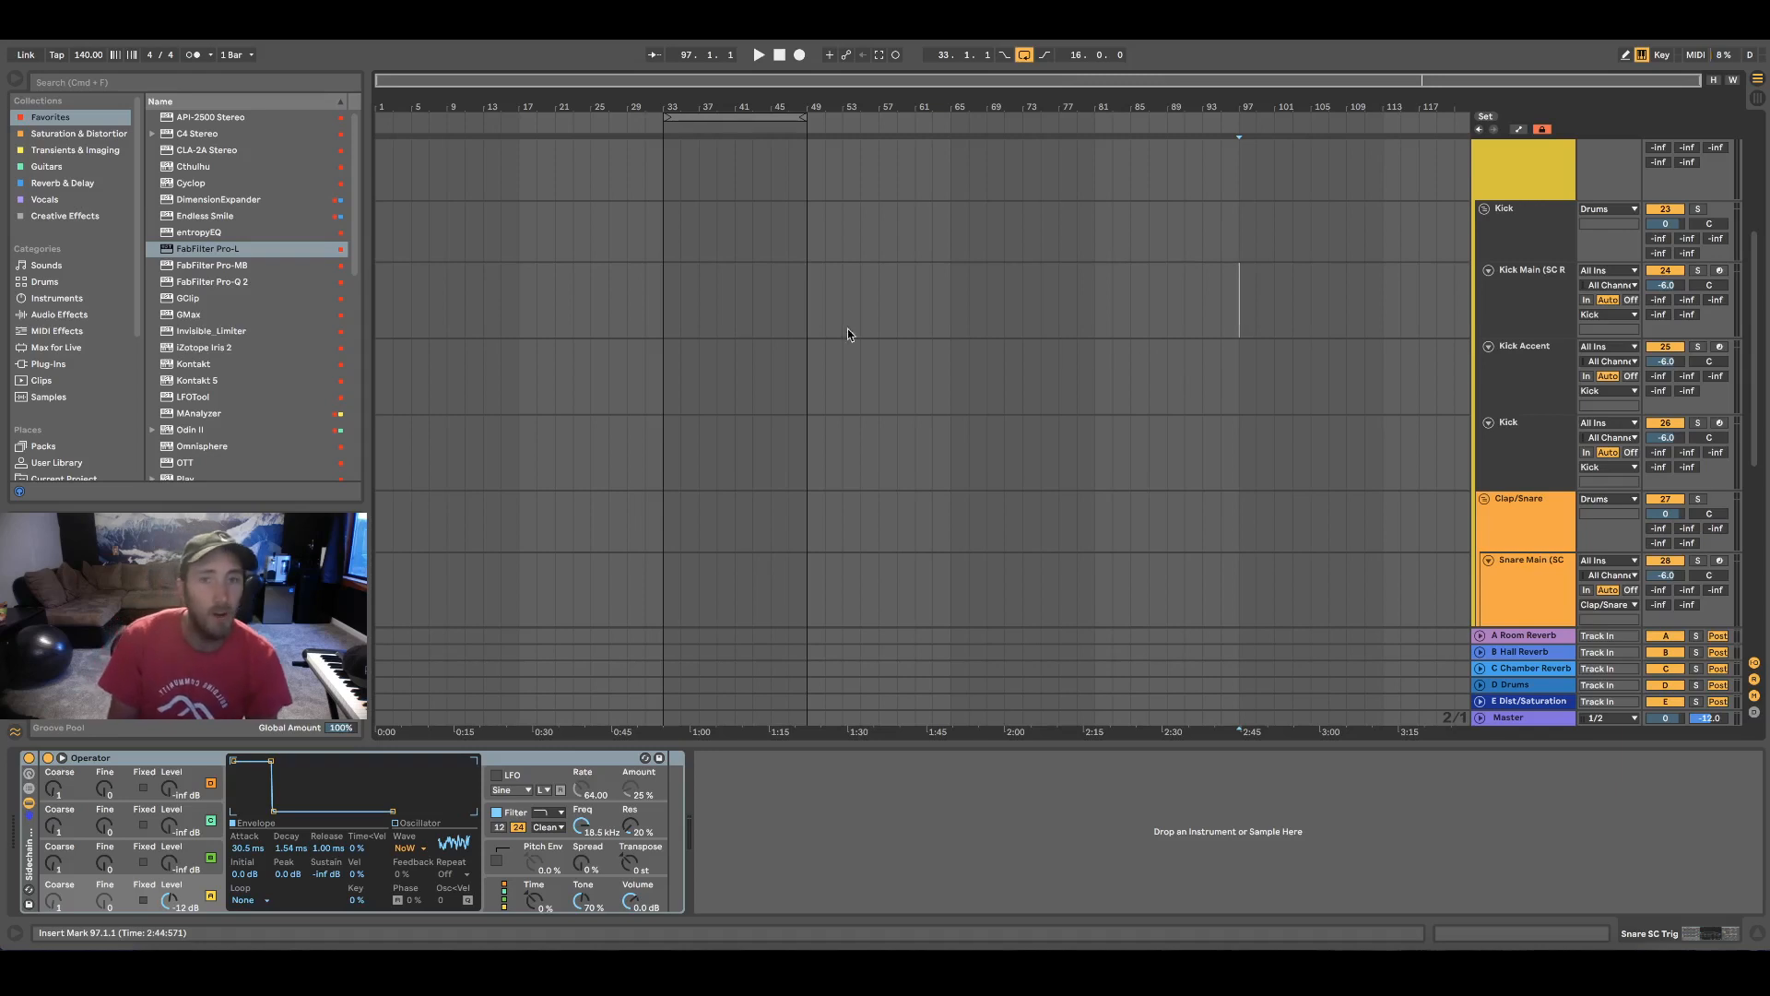
{"action": "left_click_drag", "start_coordinate": [663, 297], "coordinate": [739, 297]}
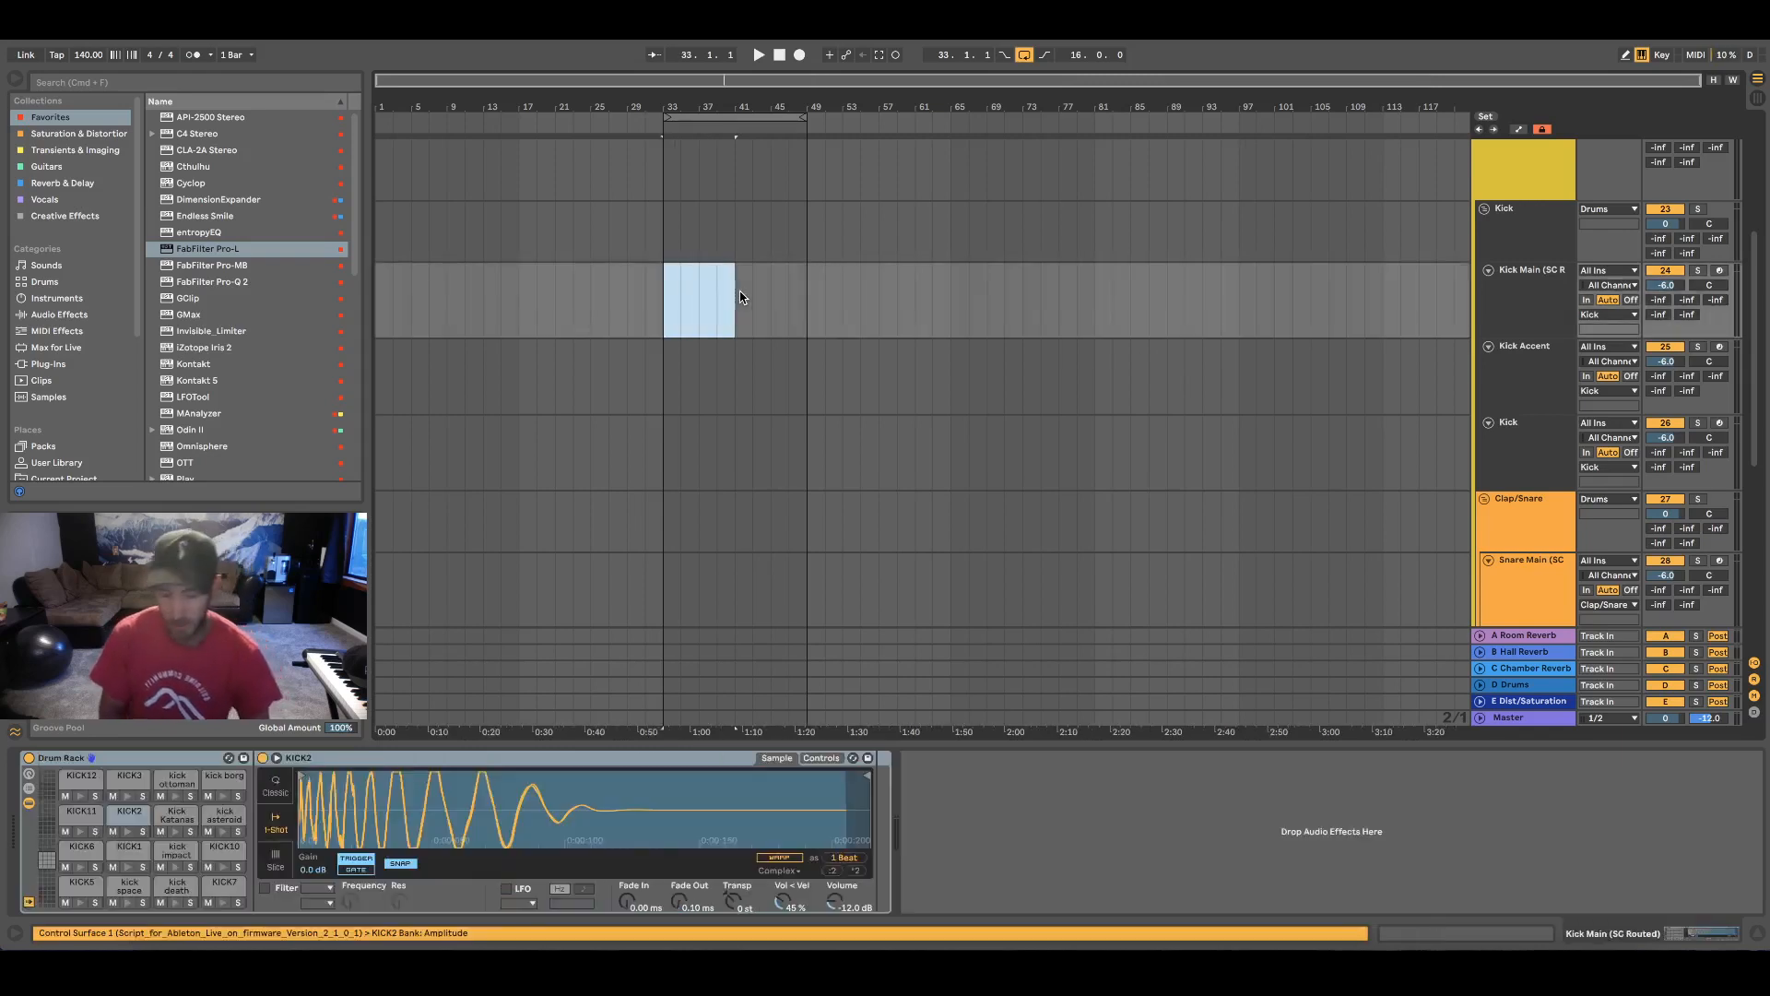
{"action": "key", "text": "super+shift+m"}
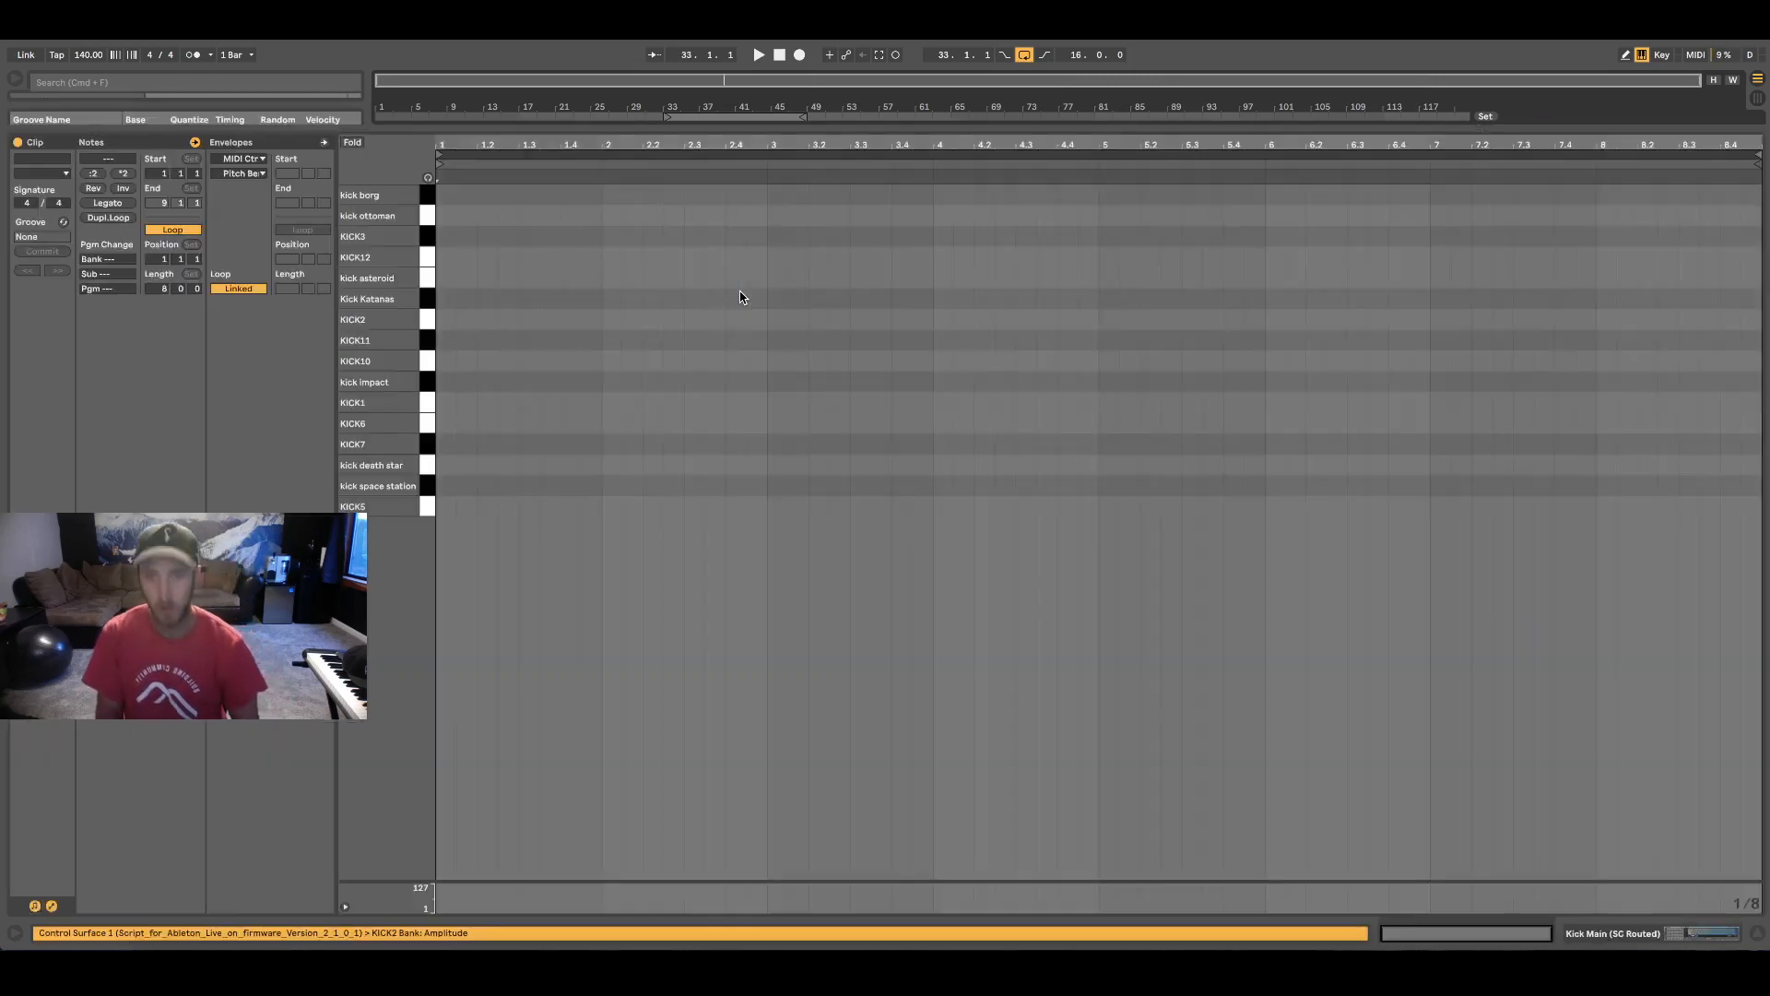
Place KICK12 notes at 1.1 and 1.3.3 in the kick clip and duplicate the pattern across the clip
{"action": "double_click", "coordinate": [450, 257]}
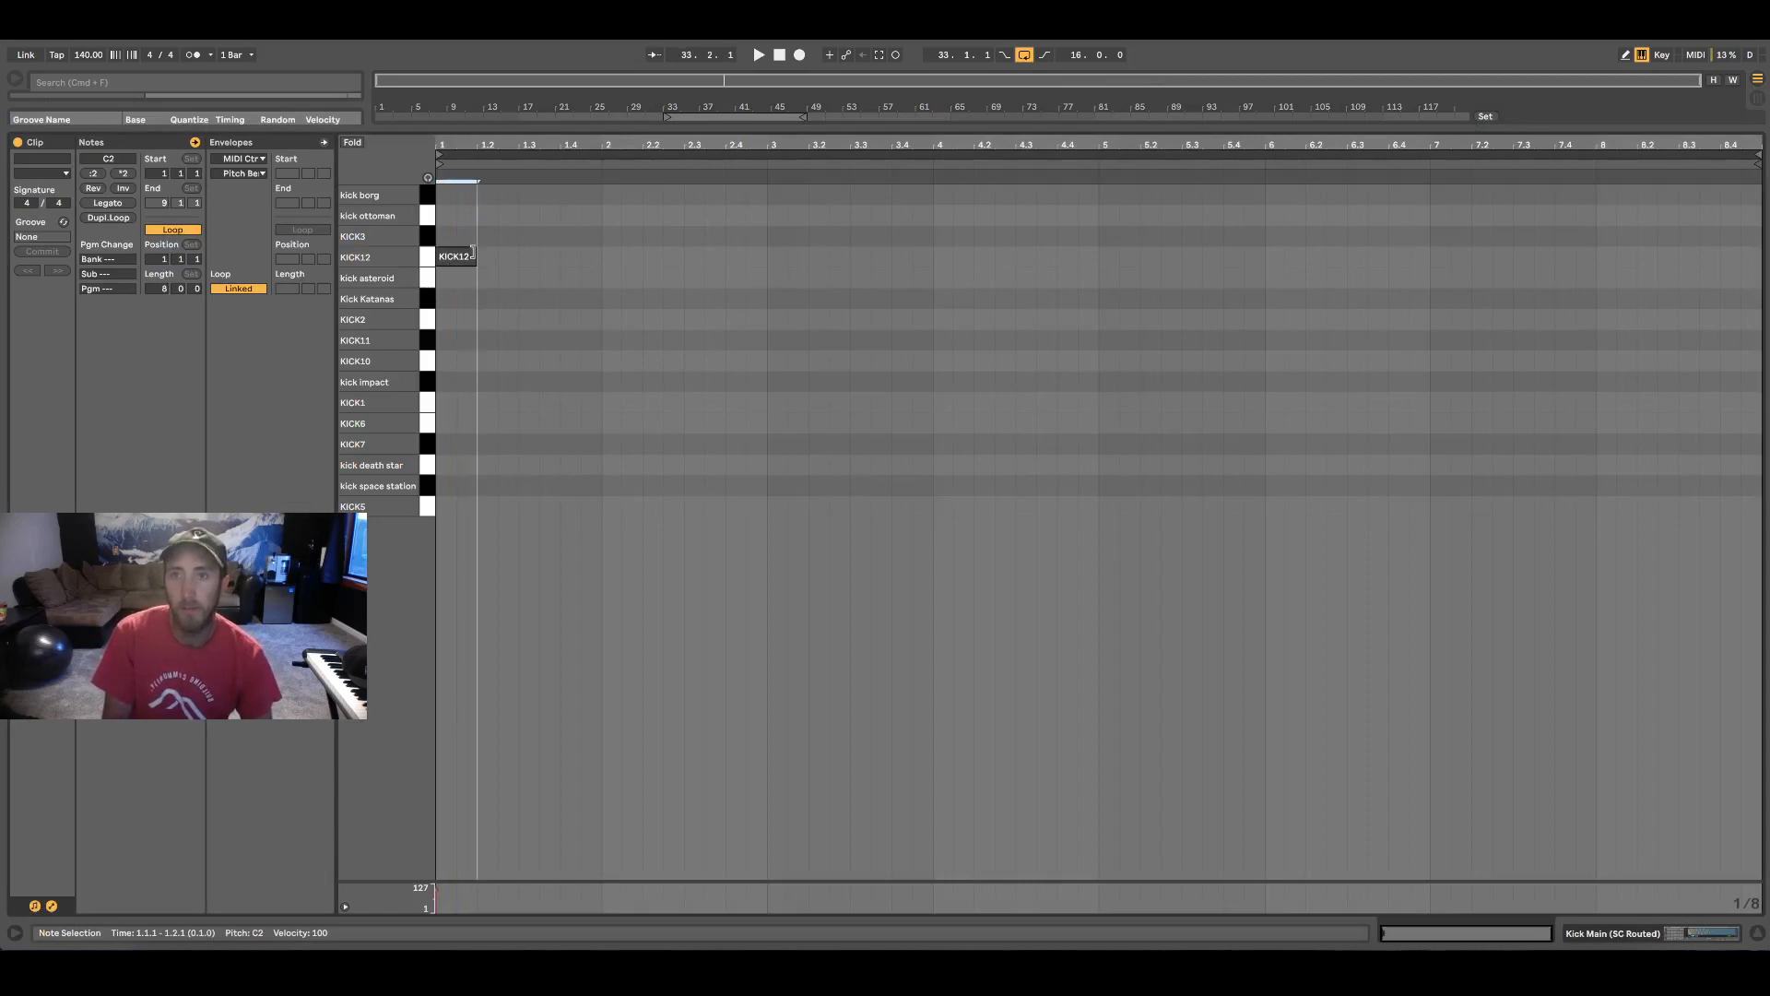
{"action": "double_click", "coordinate": [530, 256]}
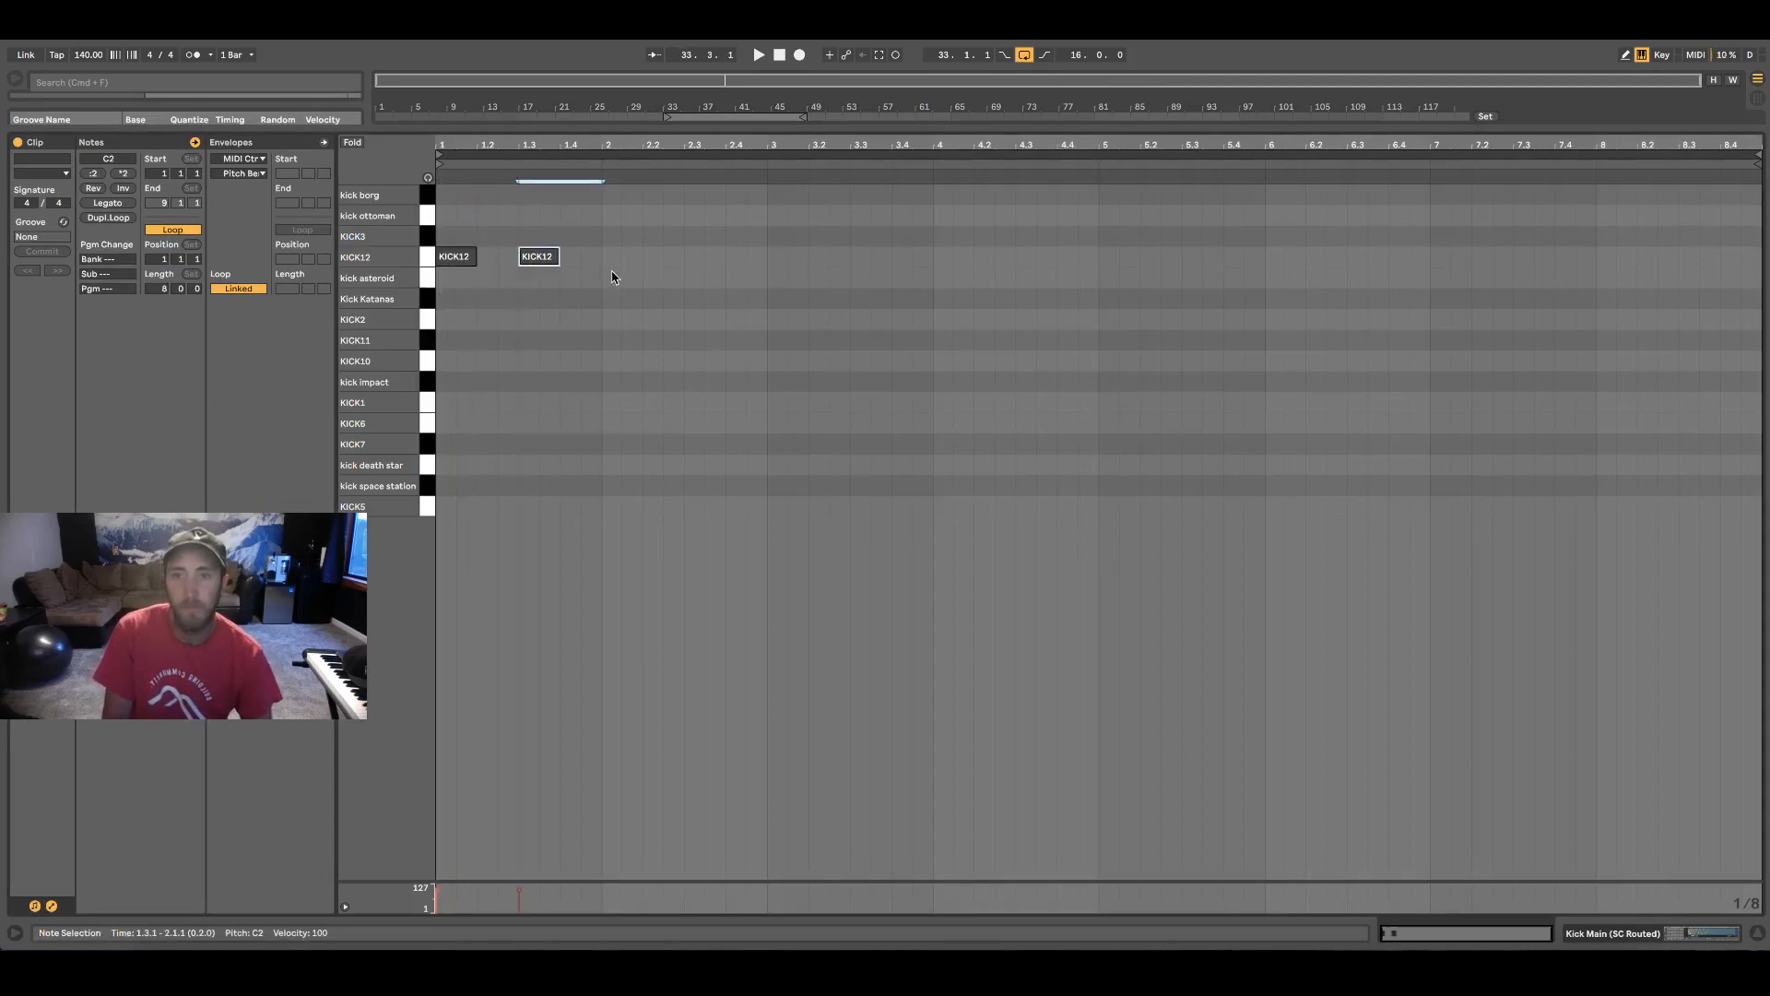
{"action": "left_click_drag", "start_coordinate": [521, 260], "coordinate": [558, 261]}
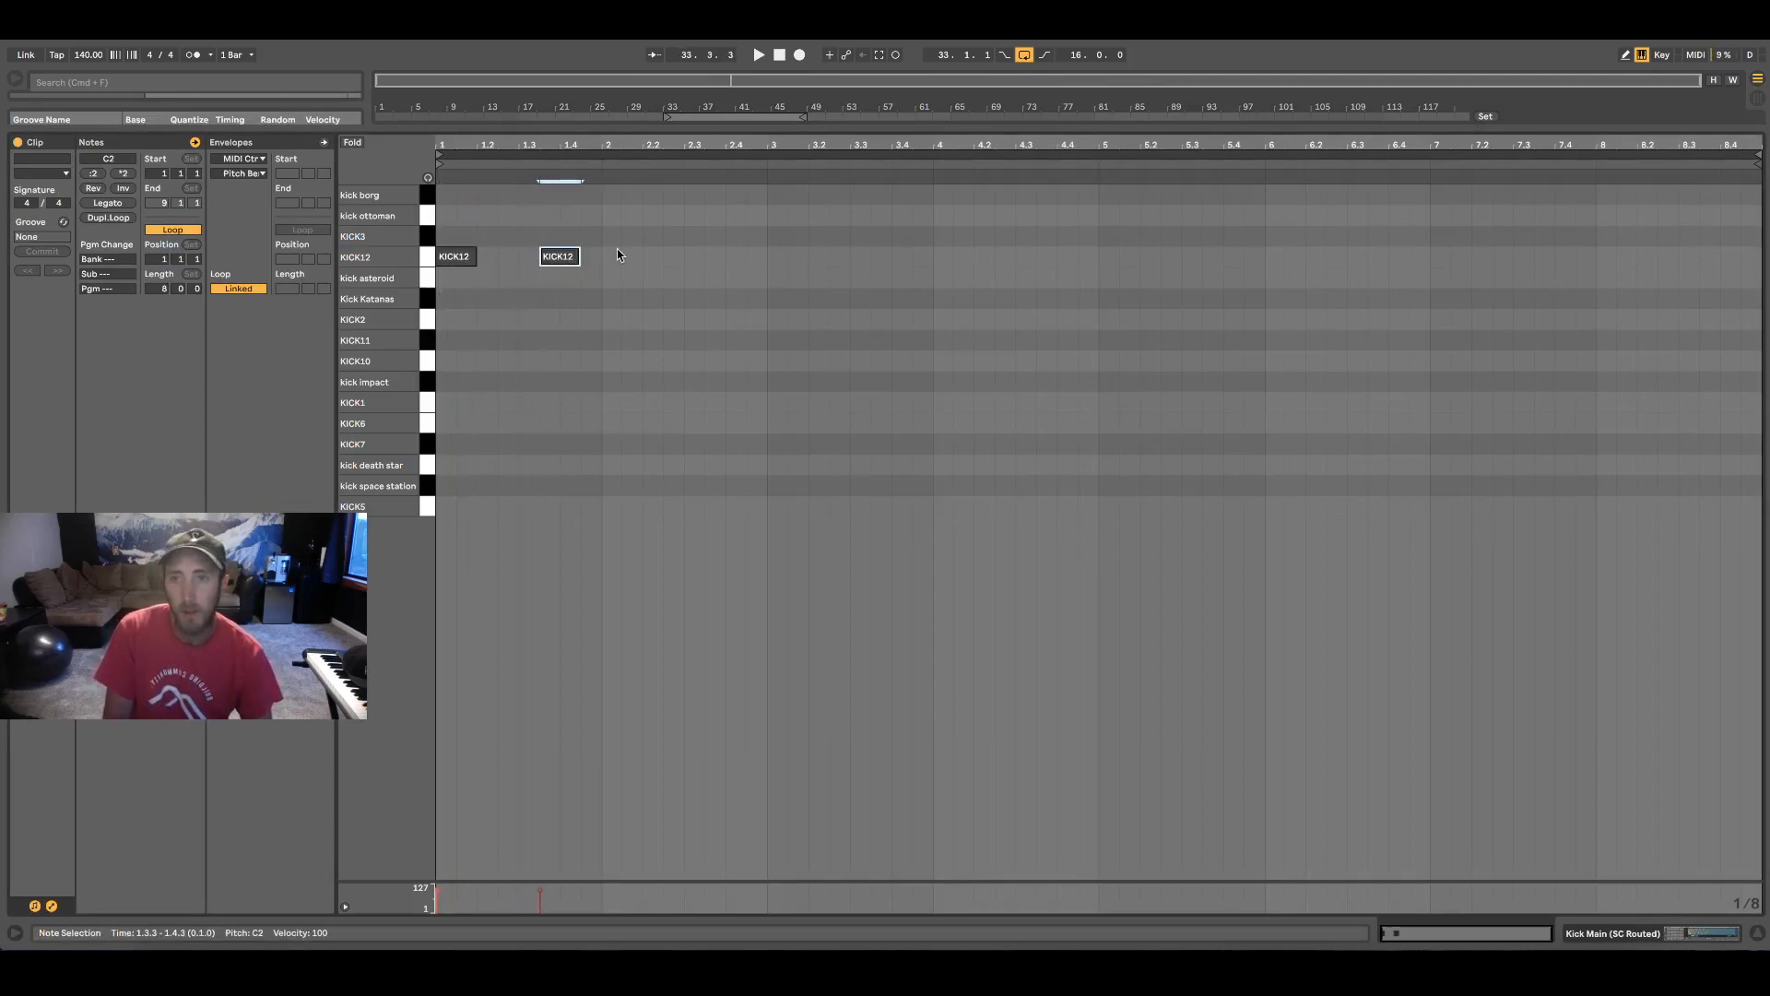
{"action": "left_click", "coordinate": [455, 258], "text": "shift"}
{"action": "key", "text": "super+d"}
{"action": "key", "text": "super+d"}
{"action": "key", "text": "super+d"}
{"action": "key", "text": "super+d"}
{"action": "key", "text": "super+d"}
{"action": "key", "text": "super+d"}
{"action": "key", "text": "super+d"}
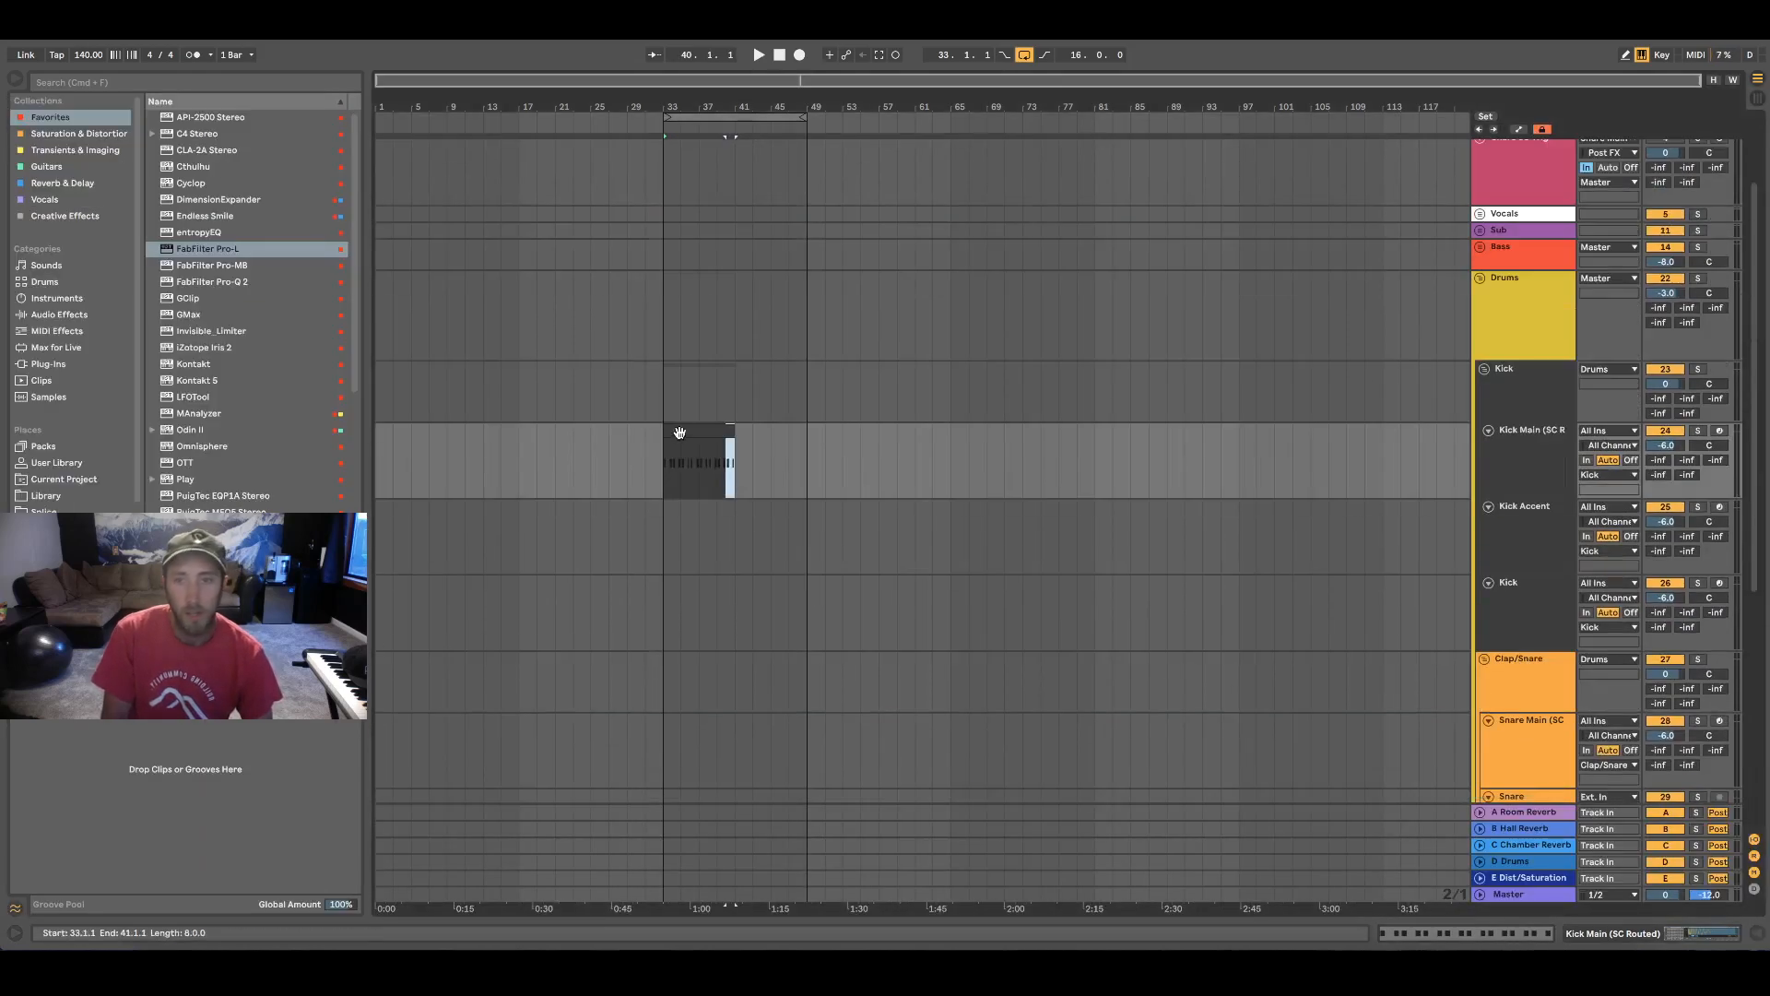
Shorten the arrangement loop to four bars from bar 33 and delete the kick clip content after bar 37
{"action": "left_click_drag", "start_coordinate": [806, 118], "coordinate": [705, 118]}
{"action": "left_click_drag", "start_coordinate": [701, 463], "coordinate": [755, 436]}
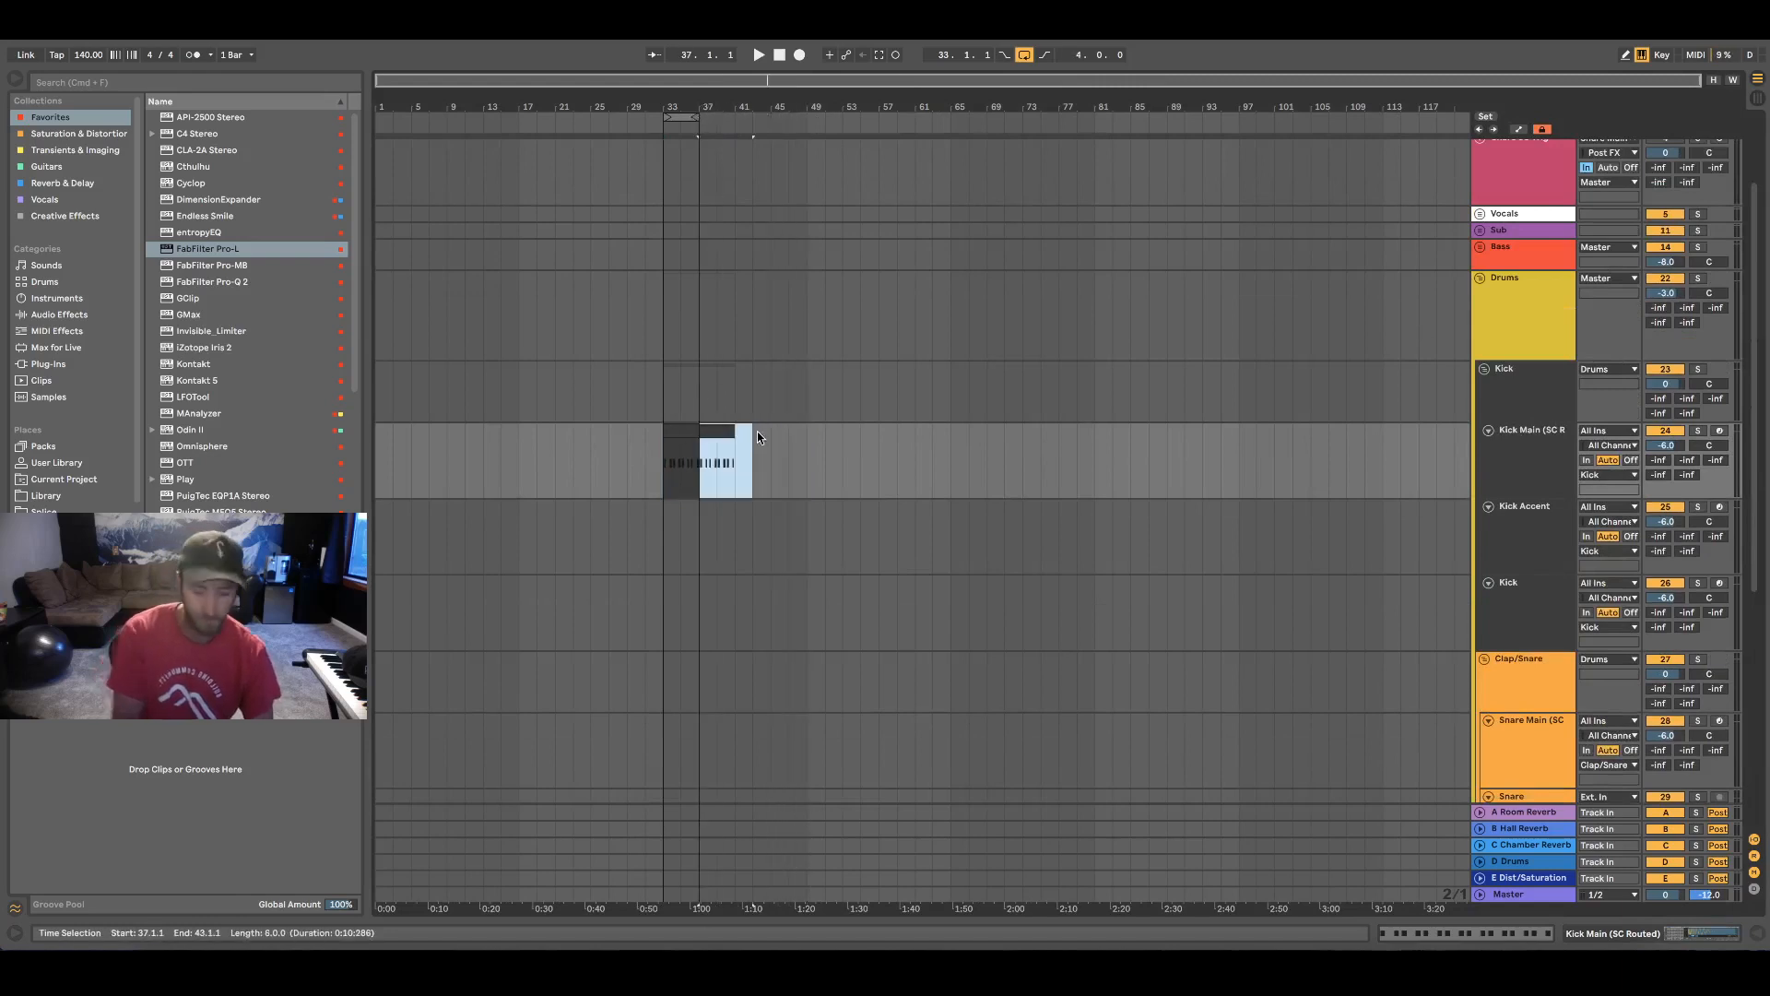
{"action": "key", "text": "Delete"}
{"action": "left_click", "coordinate": [681, 433]}
Create a four-bar MIDI clip on the Snare Main track from bar 33 to bar 37
{"action": "scroll", "coordinate": [688, 435], "scroll_direction": "down", "scroll_amount": 3}
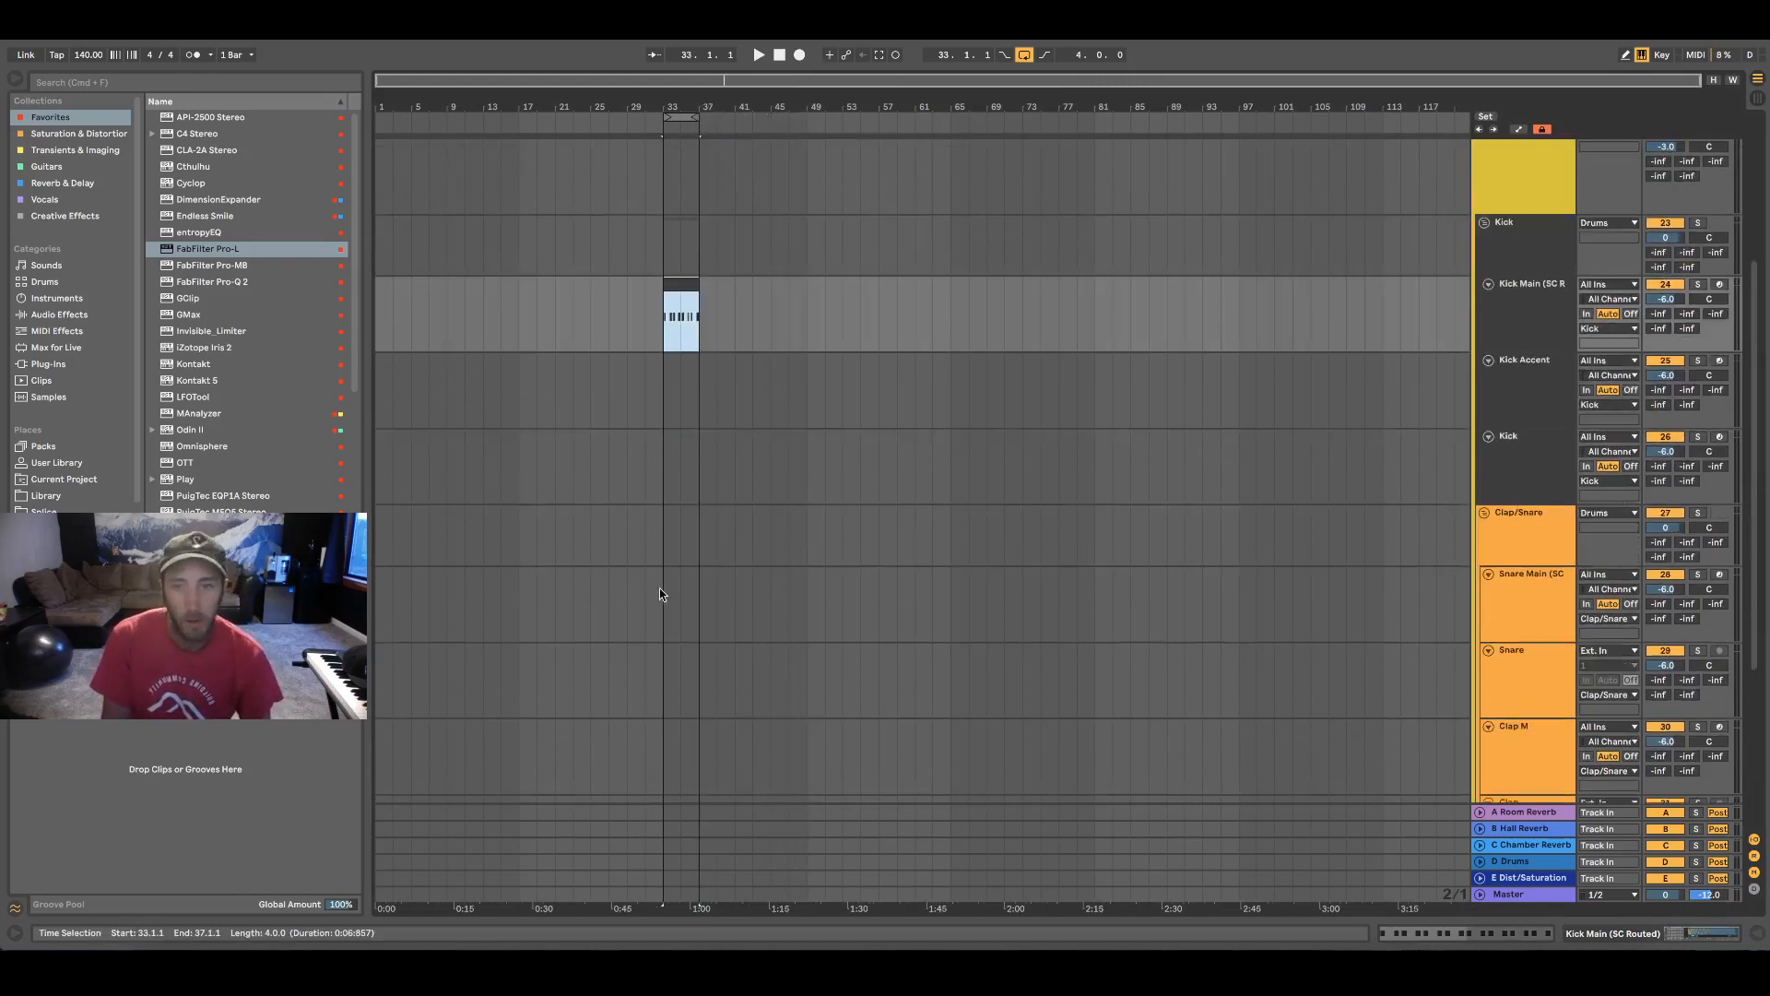
{"action": "left_click_drag", "start_coordinate": [662, 590], "coordinate": [698, 588]}
{"action": "key", "text": "super+shift+m"}
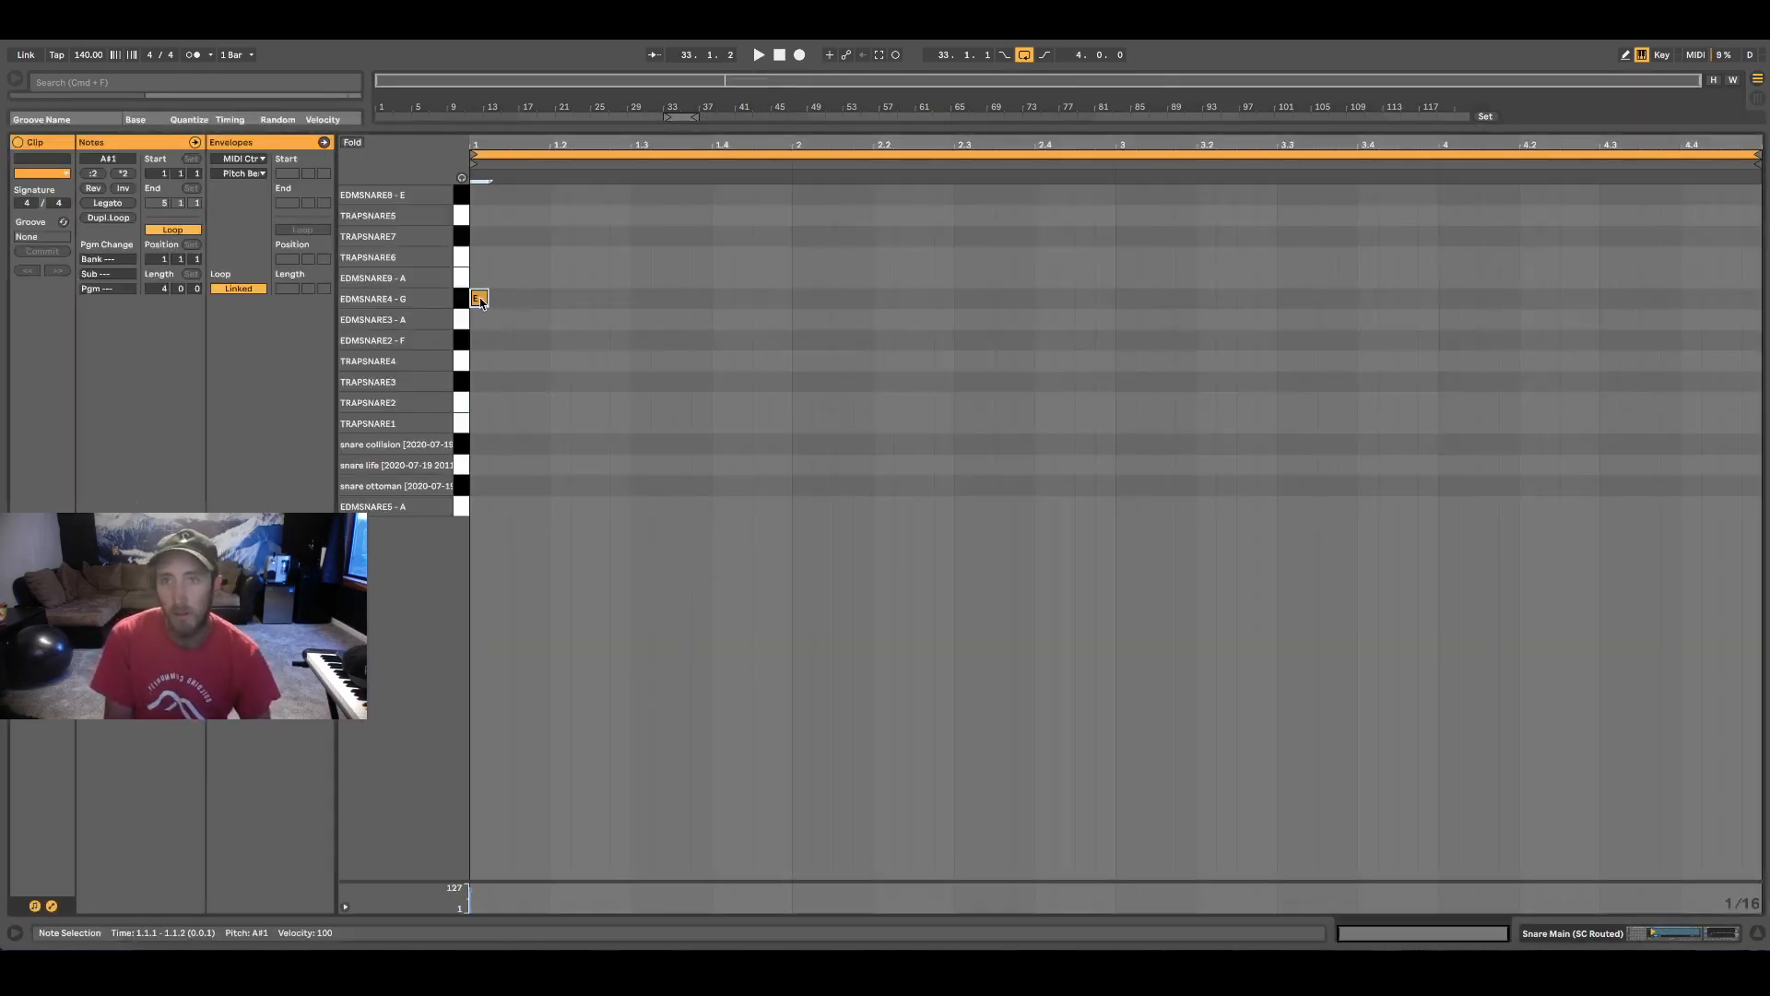
Place an eighth-note EDMSNARE4 - G hit on beat 3 of the first bar and duplicate it into the other three bars
{"action": "double_click", "coordinate": [617, 300]}
{"action": "key", "text": "Right"}
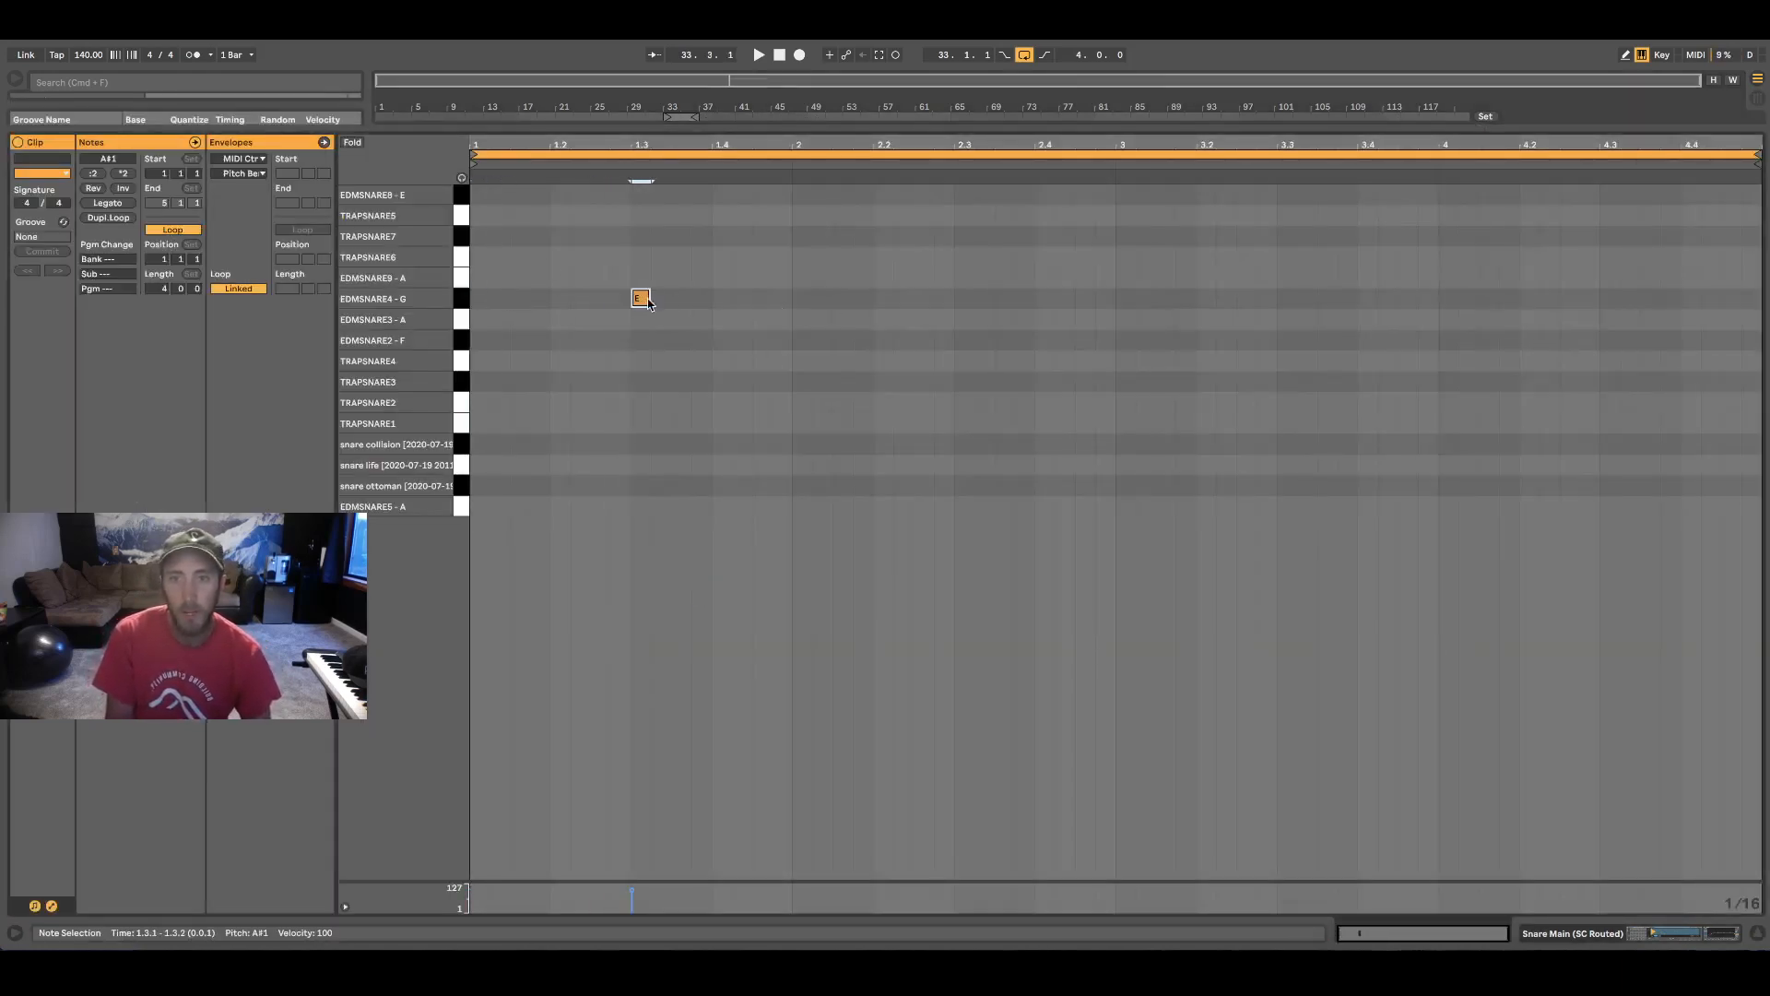
{"action": "left_click_drag", "start_coordinate": [649, 301], "coordinate": [671, 302]}
{"action": "left_click_drag", "start_coordinate": [793, 299], "coordinate": [471, 295]}
{"action": "key", "text": "super+d"}
{"action": "key", "text": "super+d"}
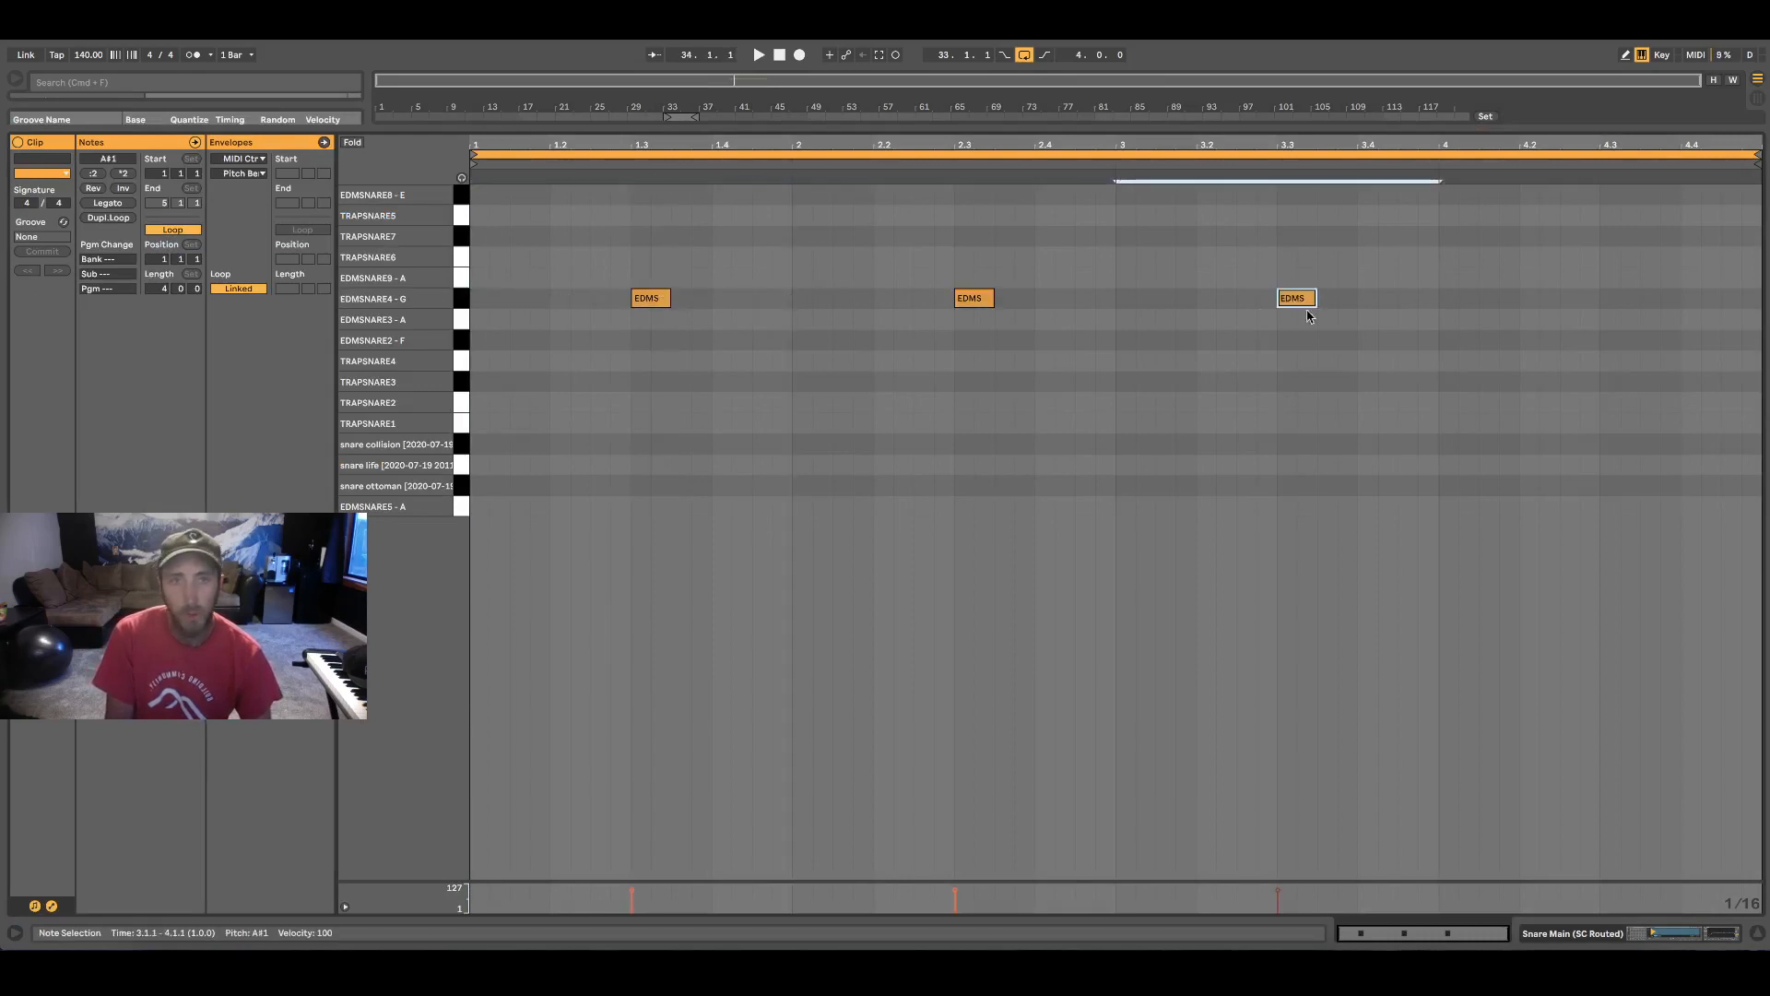
{"action": "key", "text": "super+d"}
{"action": "left_click", "coordinate": [1277, 538]}
{"action": "key", "text": "super+alt+l"}
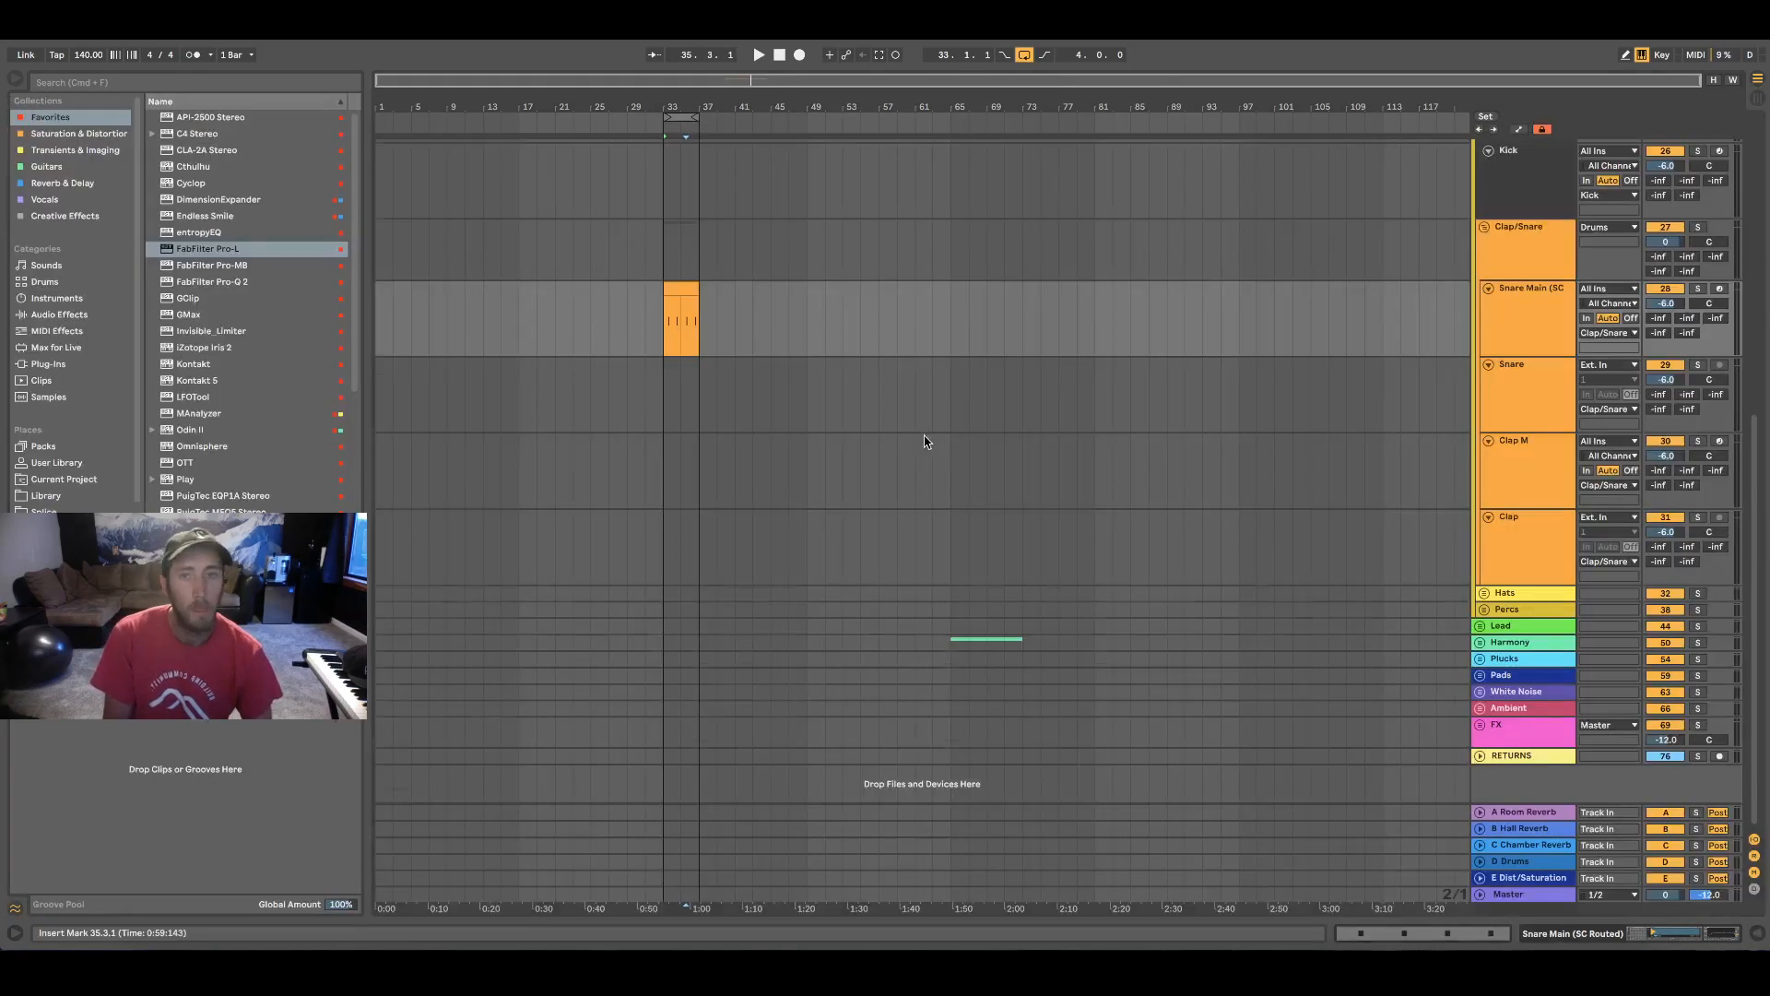
Play the four-bar loop and check the kick and snare clips against the Kick SC Trig and Snare SC Trig tracks
{"action": "scroll", "coordinate": [926, 441], "scroll_direction": "up", "scroll_amount": 5}
{"action": "scroll", "coordinate": [1225, 514], "scroll_direction": "up", "scroll_amount": 5}
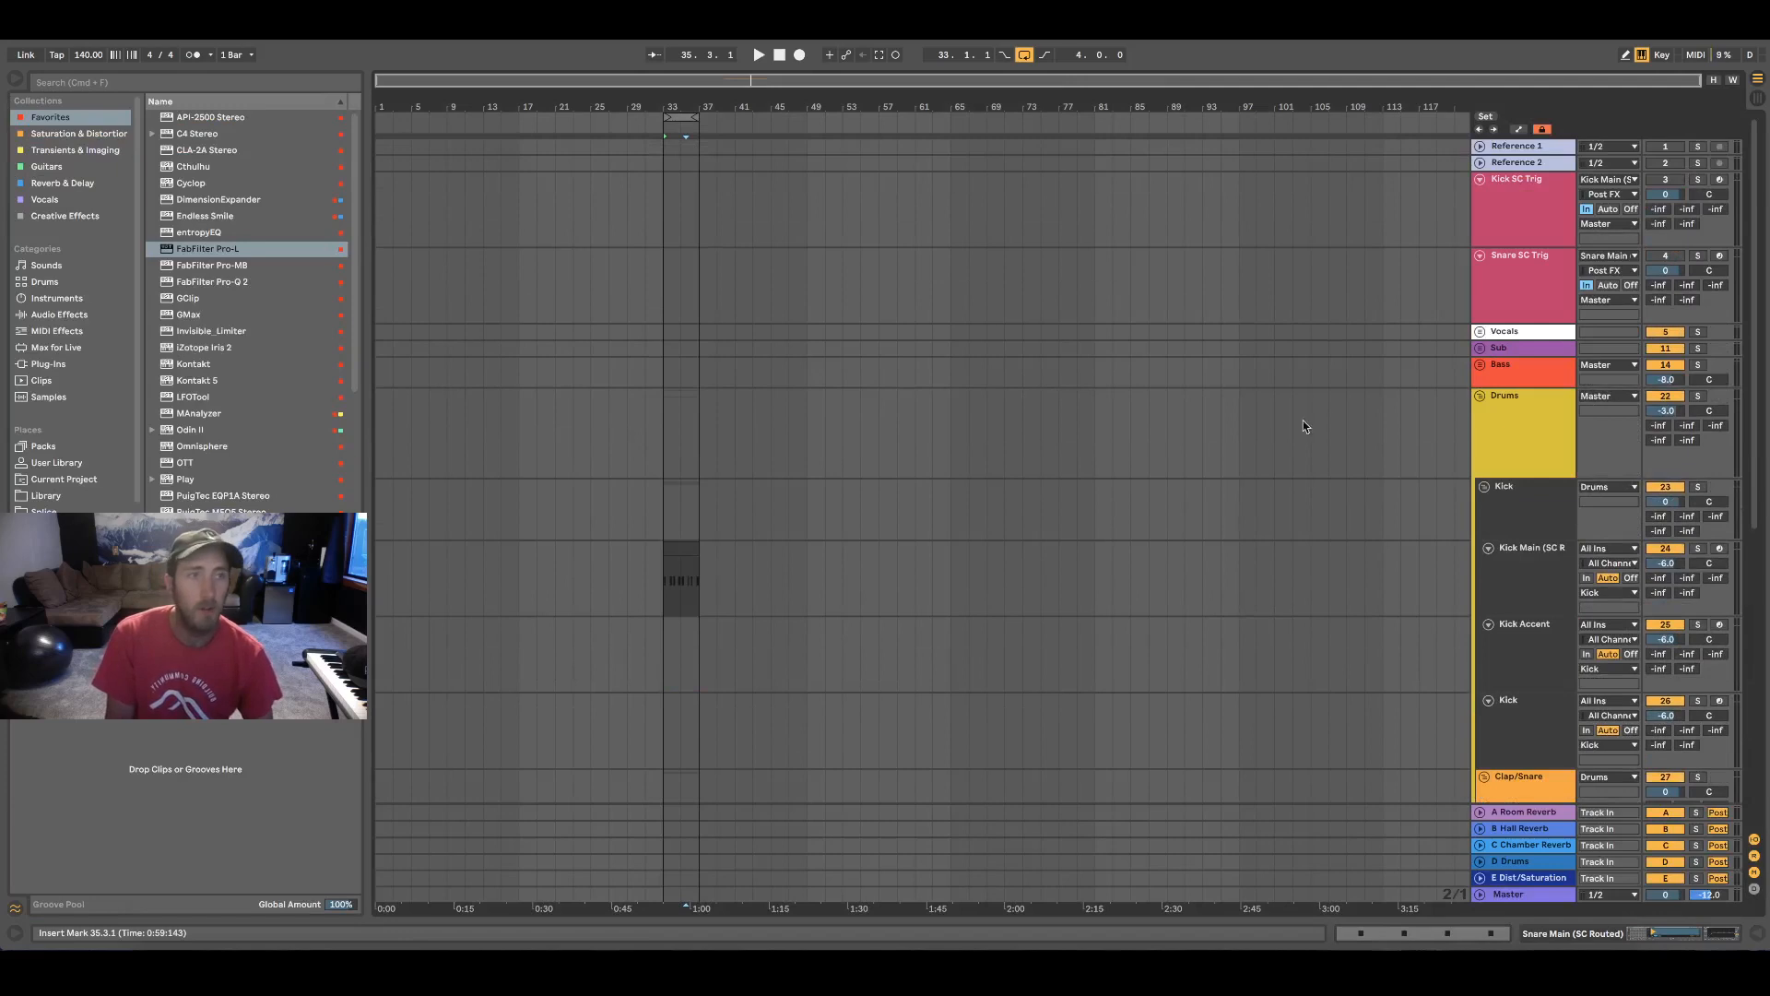
{"action": "key", "text": "space"}
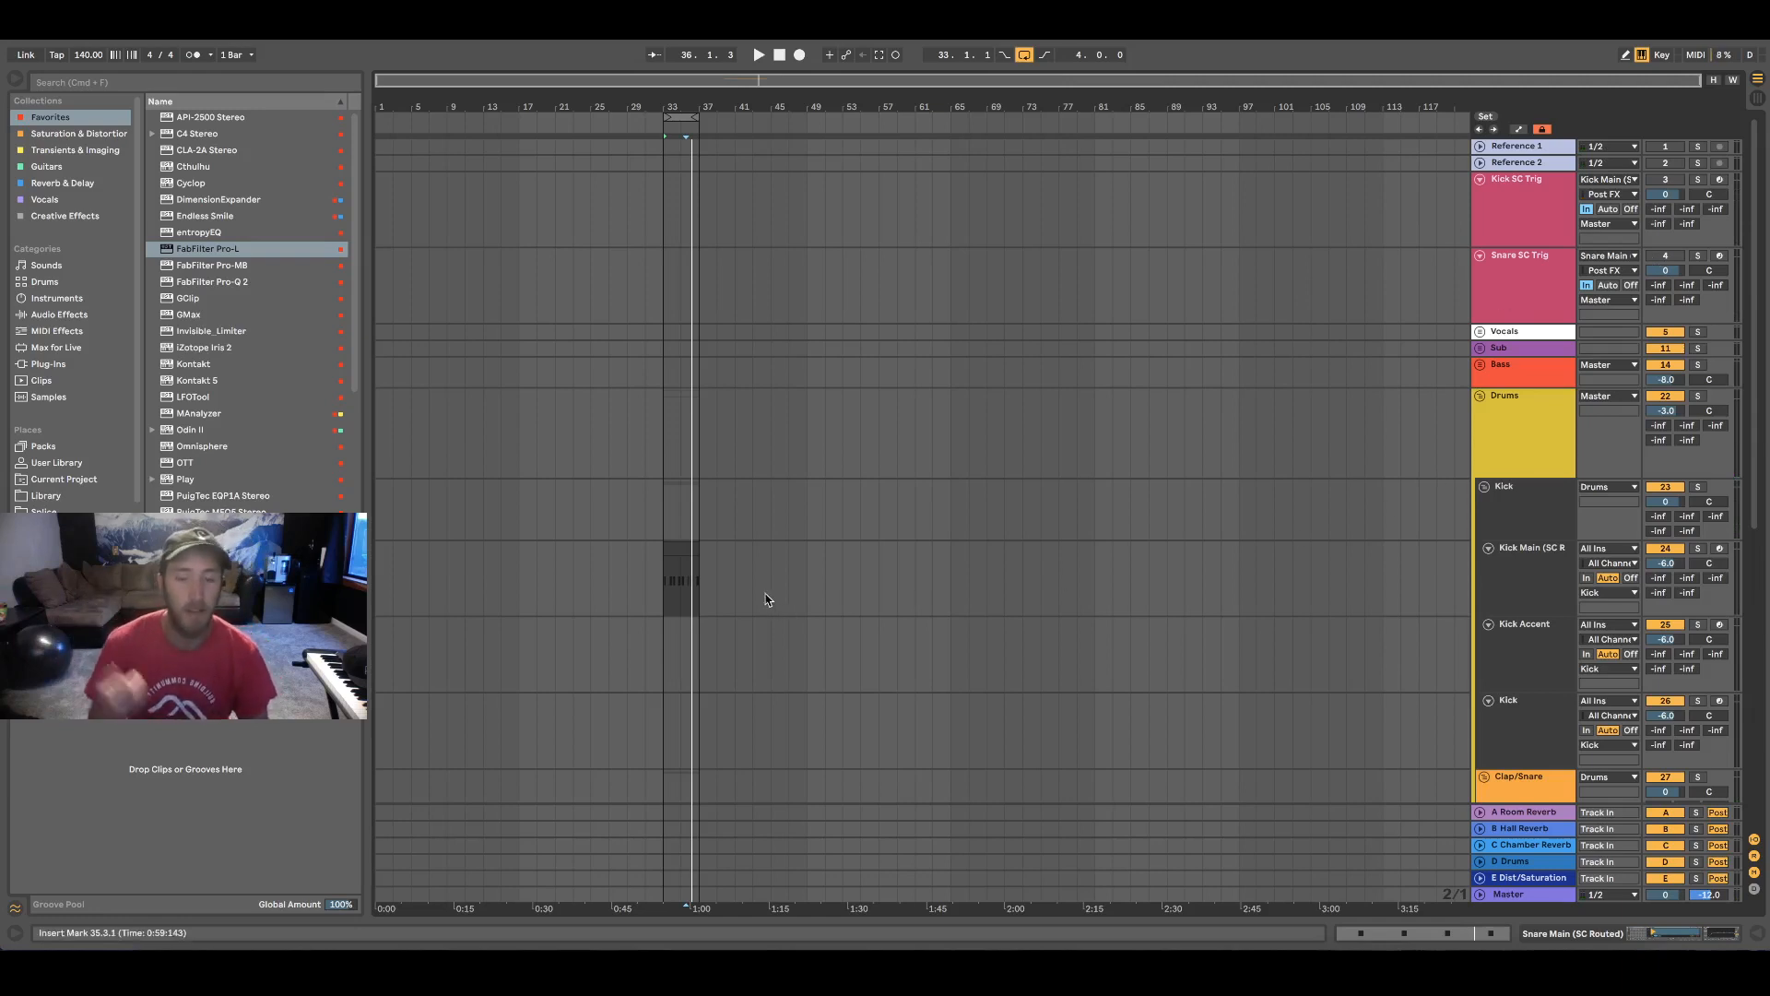
{"action": "scroll", "coordinate": [766, 599], "scroll_direction": "down", "scroll_amount": 3}
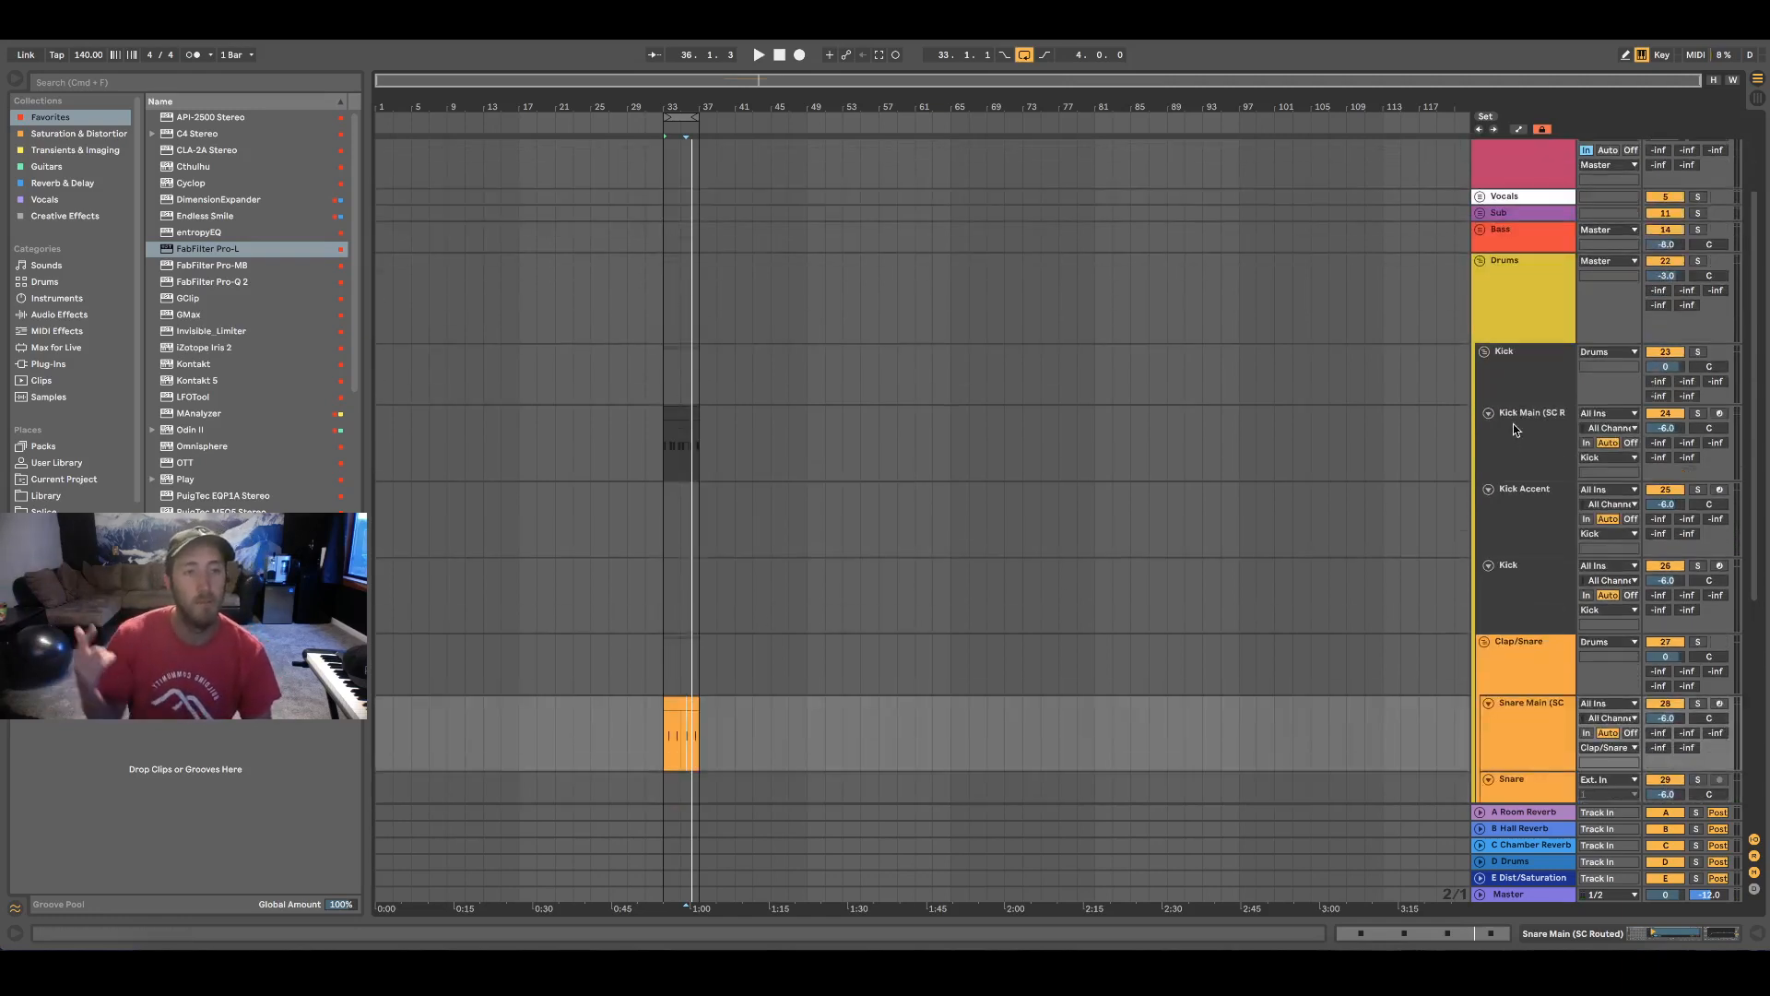
{"action": "scroll", "coordinate": [1226, 526], "scroll_direction": "up", "scroll_amount": 2}
{"action": "scroll", "coordinate": [1226, 527], "scroll_direction": "up", "scroll_amount": 1}
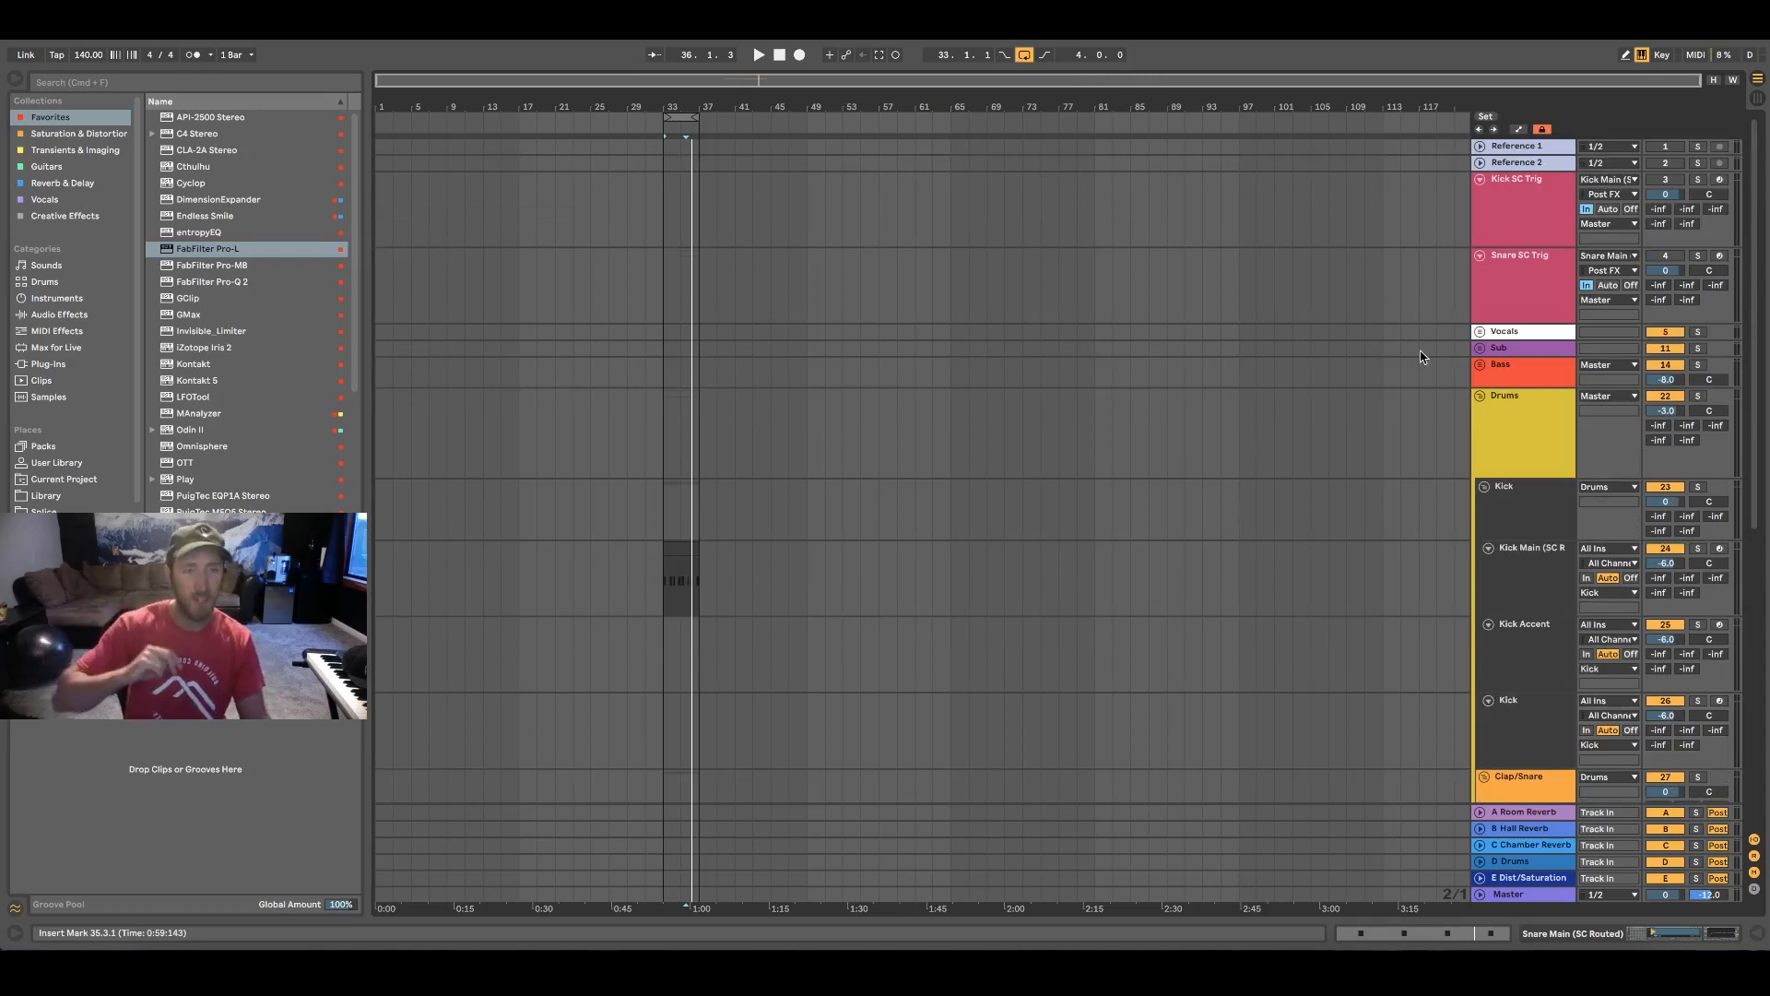
Expand the Sub group and add a Compressor audio effect to the group track
{"action": "left_click", "coordinate": [1524, 370]}
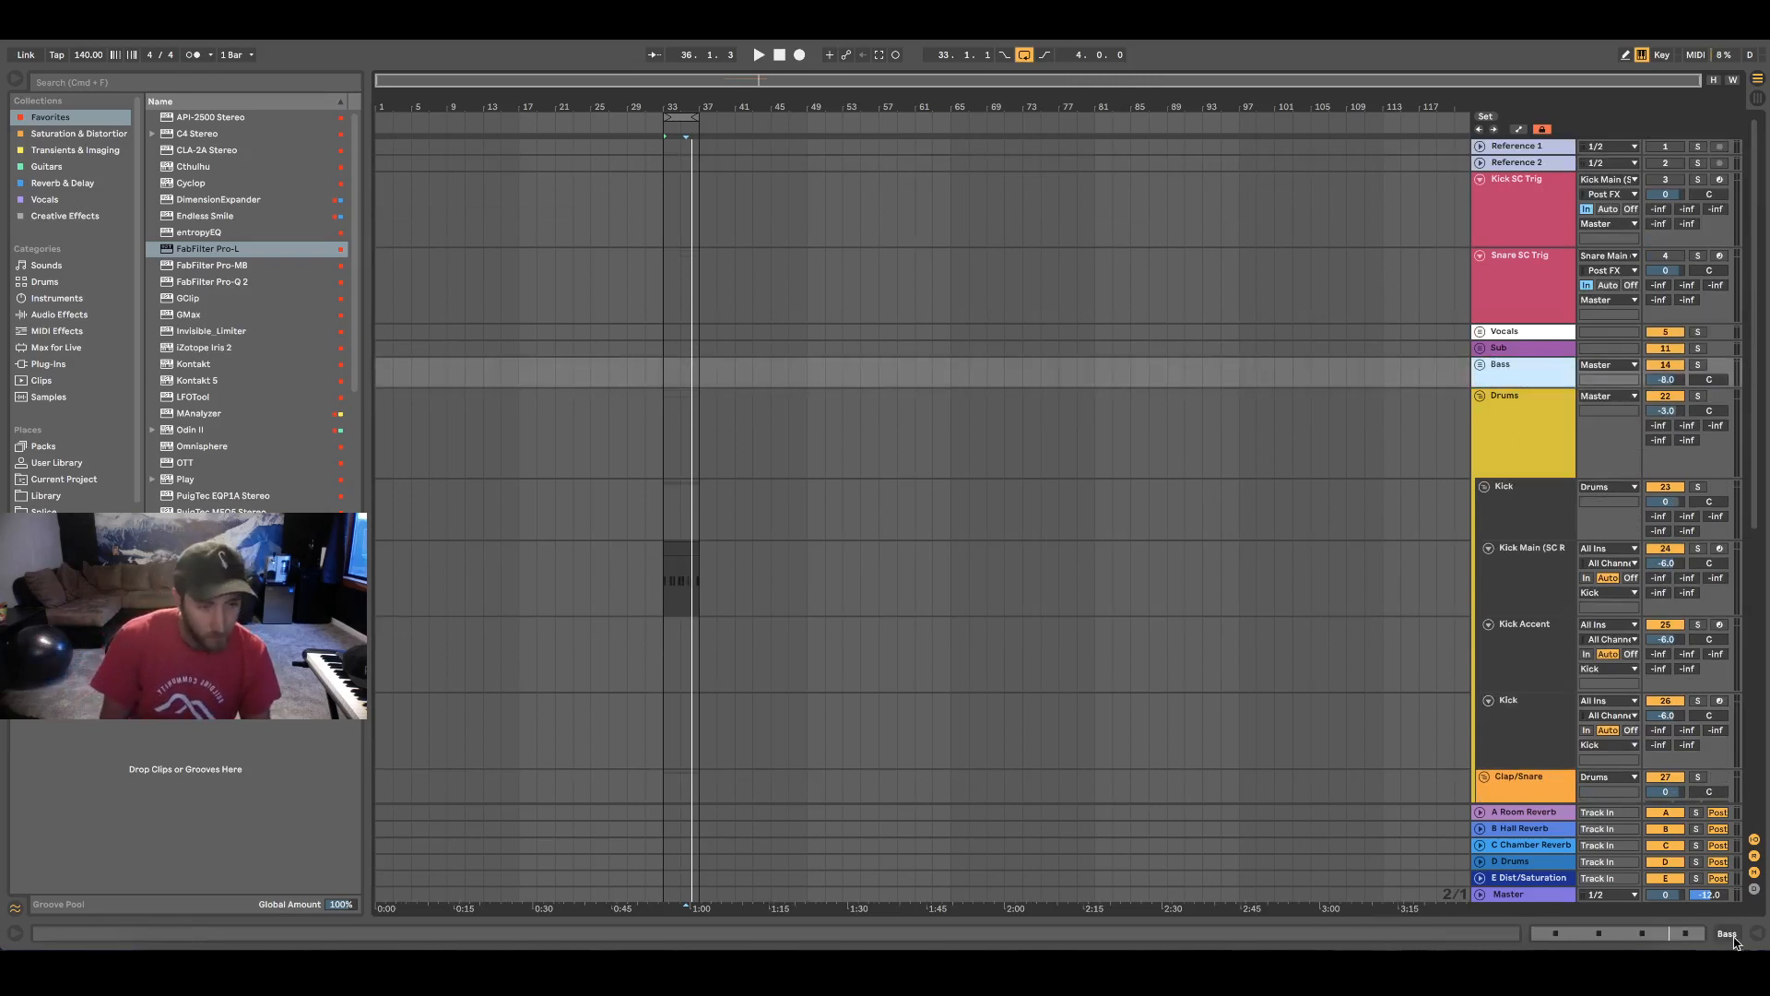
{"action": "left_click", "coordinate": [1728, 934]}
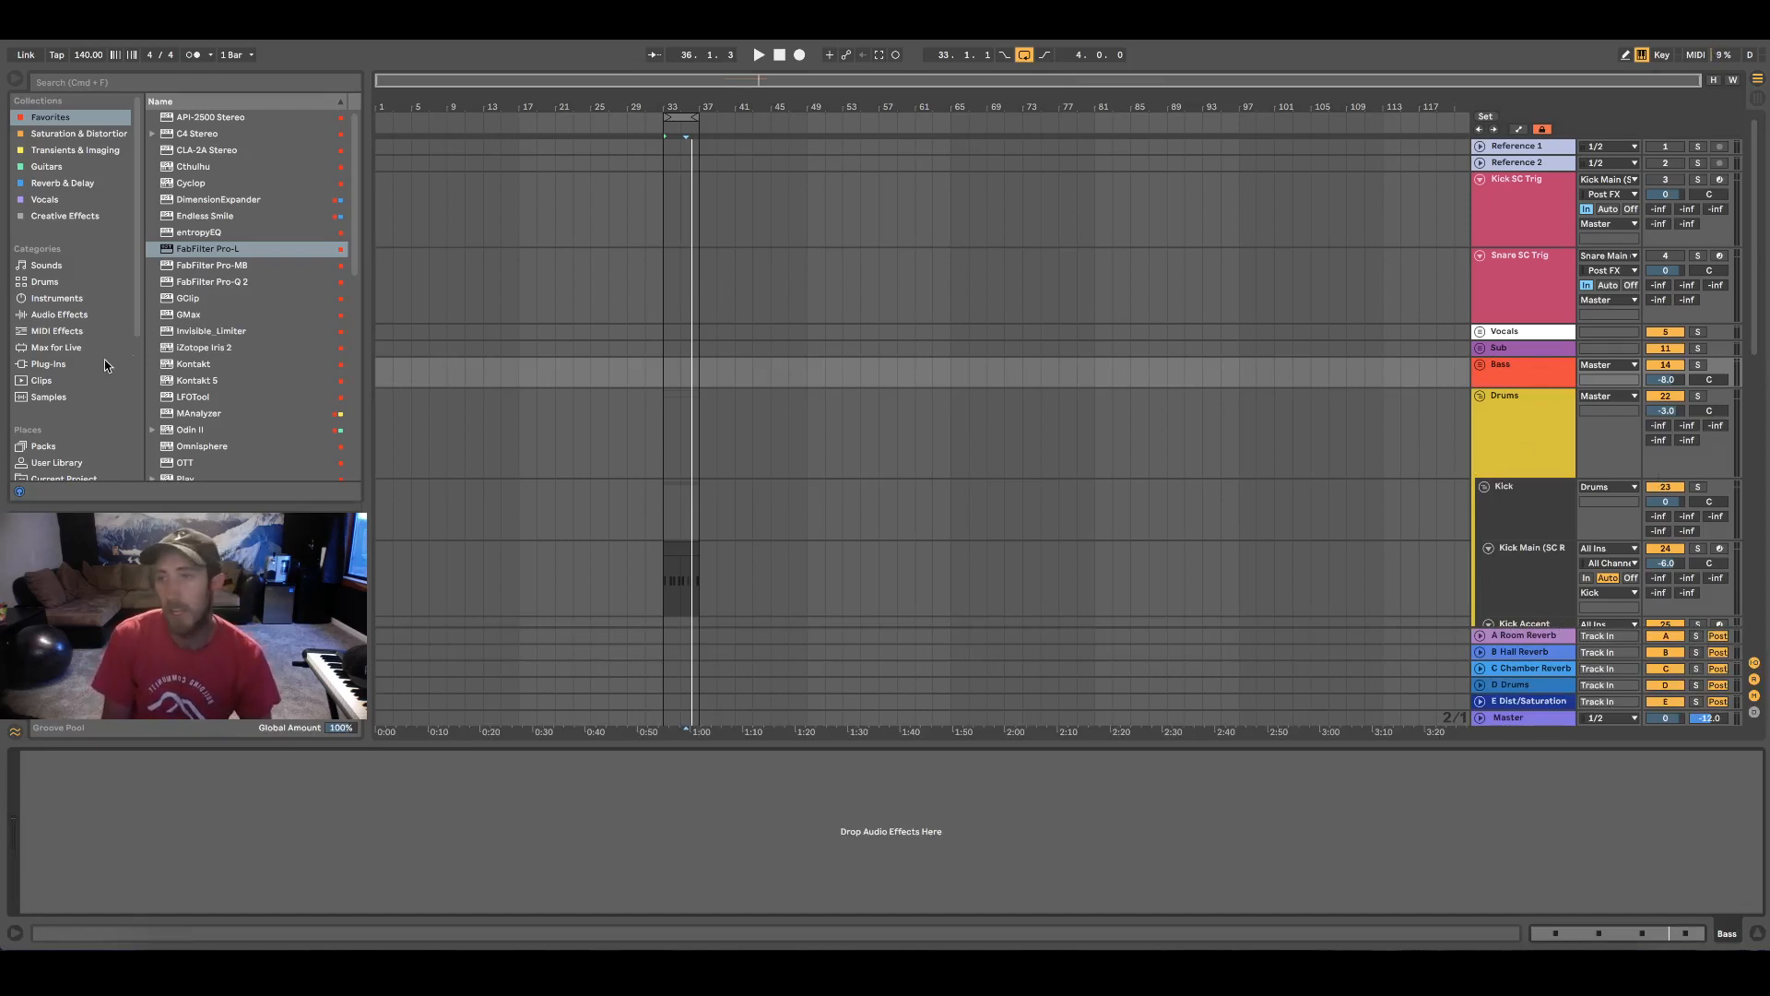
{"action": "left_click", "coordinate": [93, 314]}
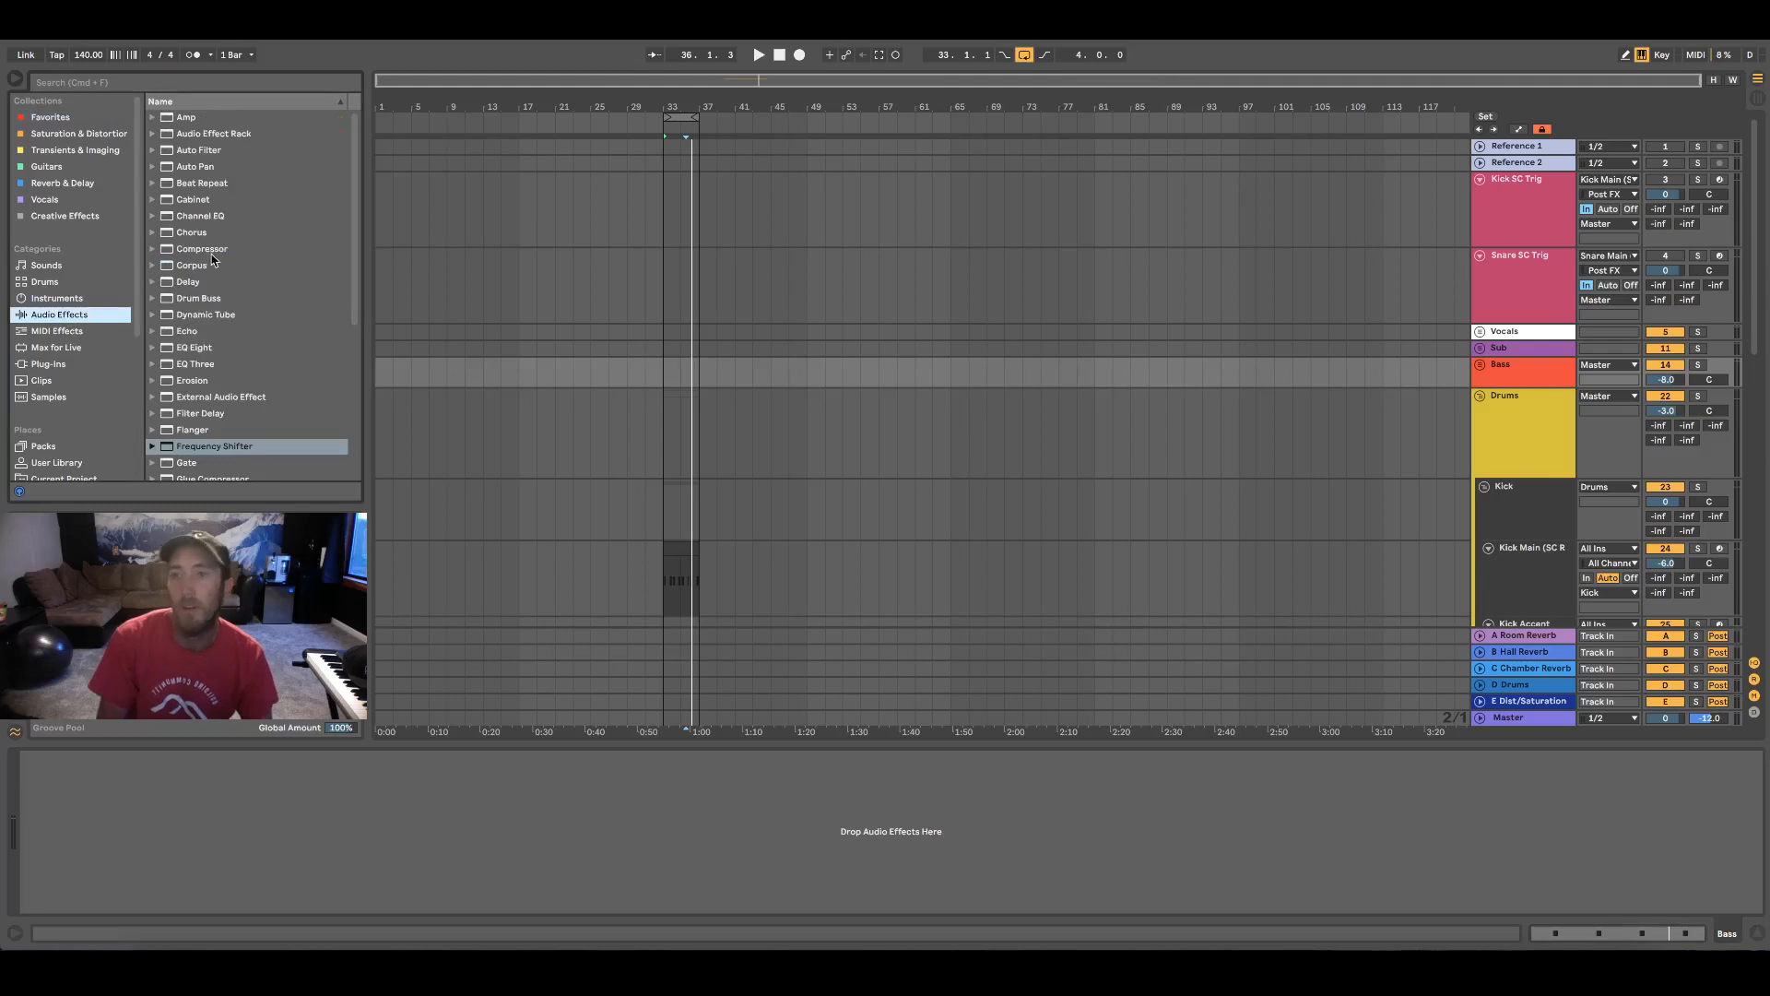
{"action": "key", "text": "Up"}
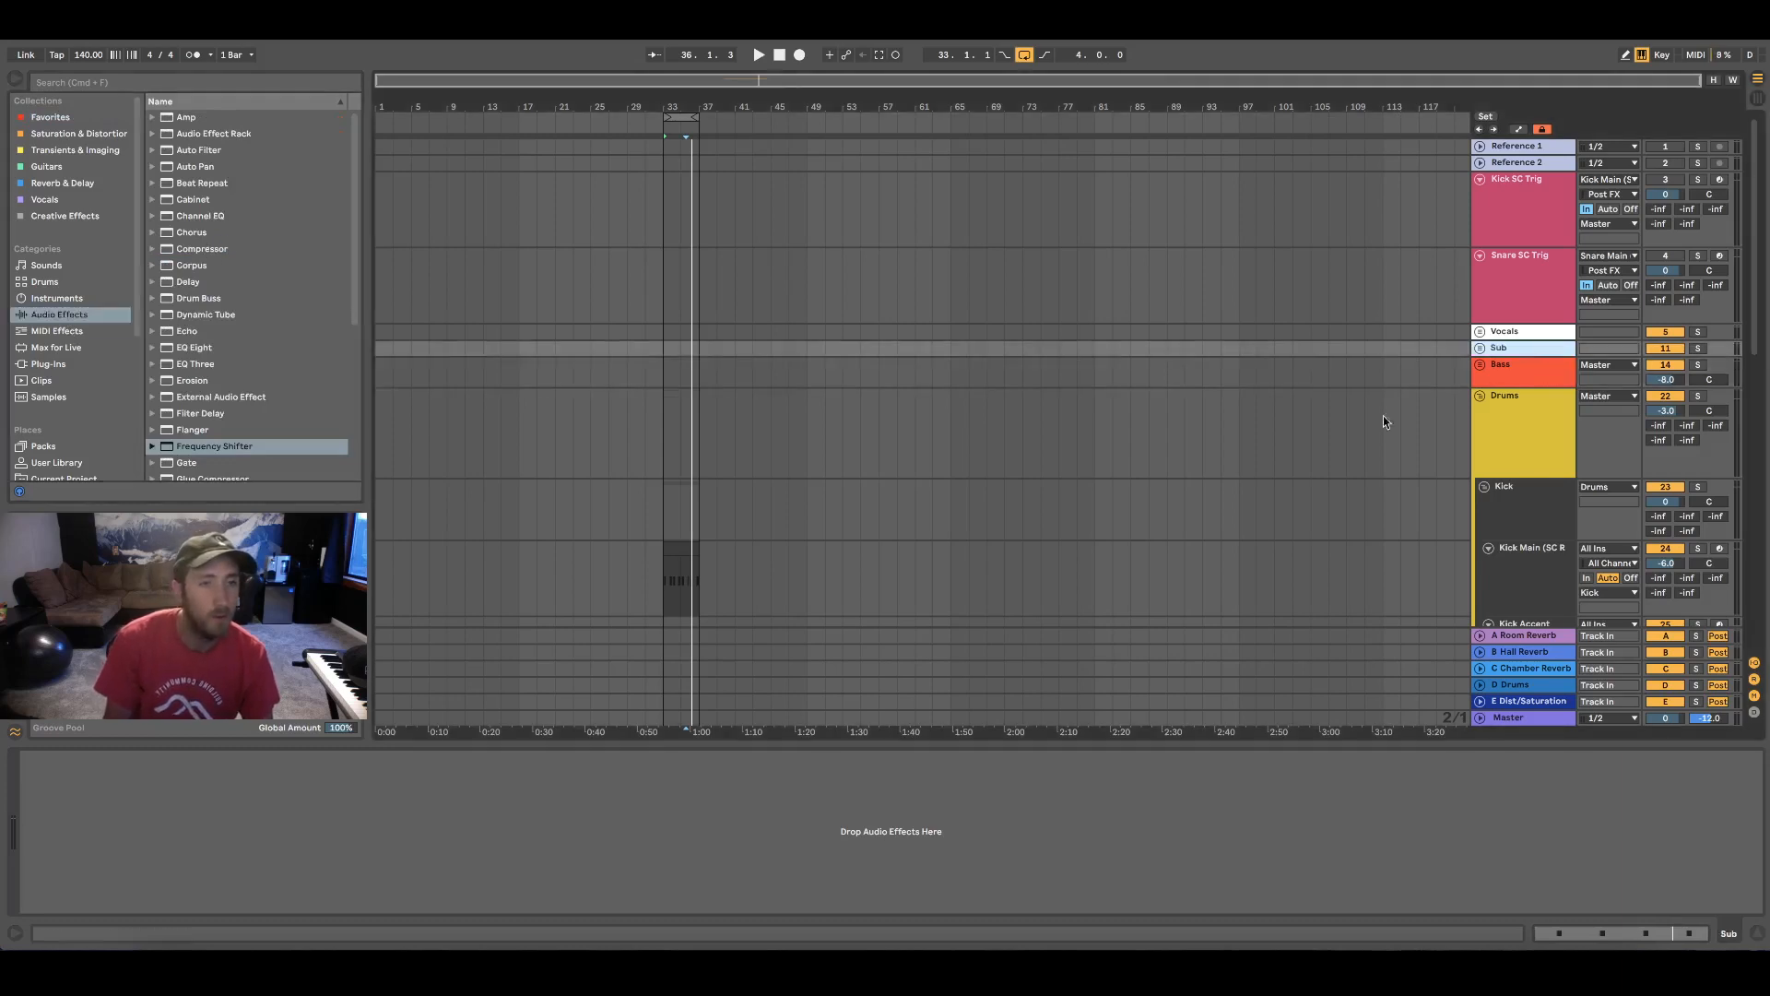
{"action": "left_click", "coordinate": [1481, 349]}
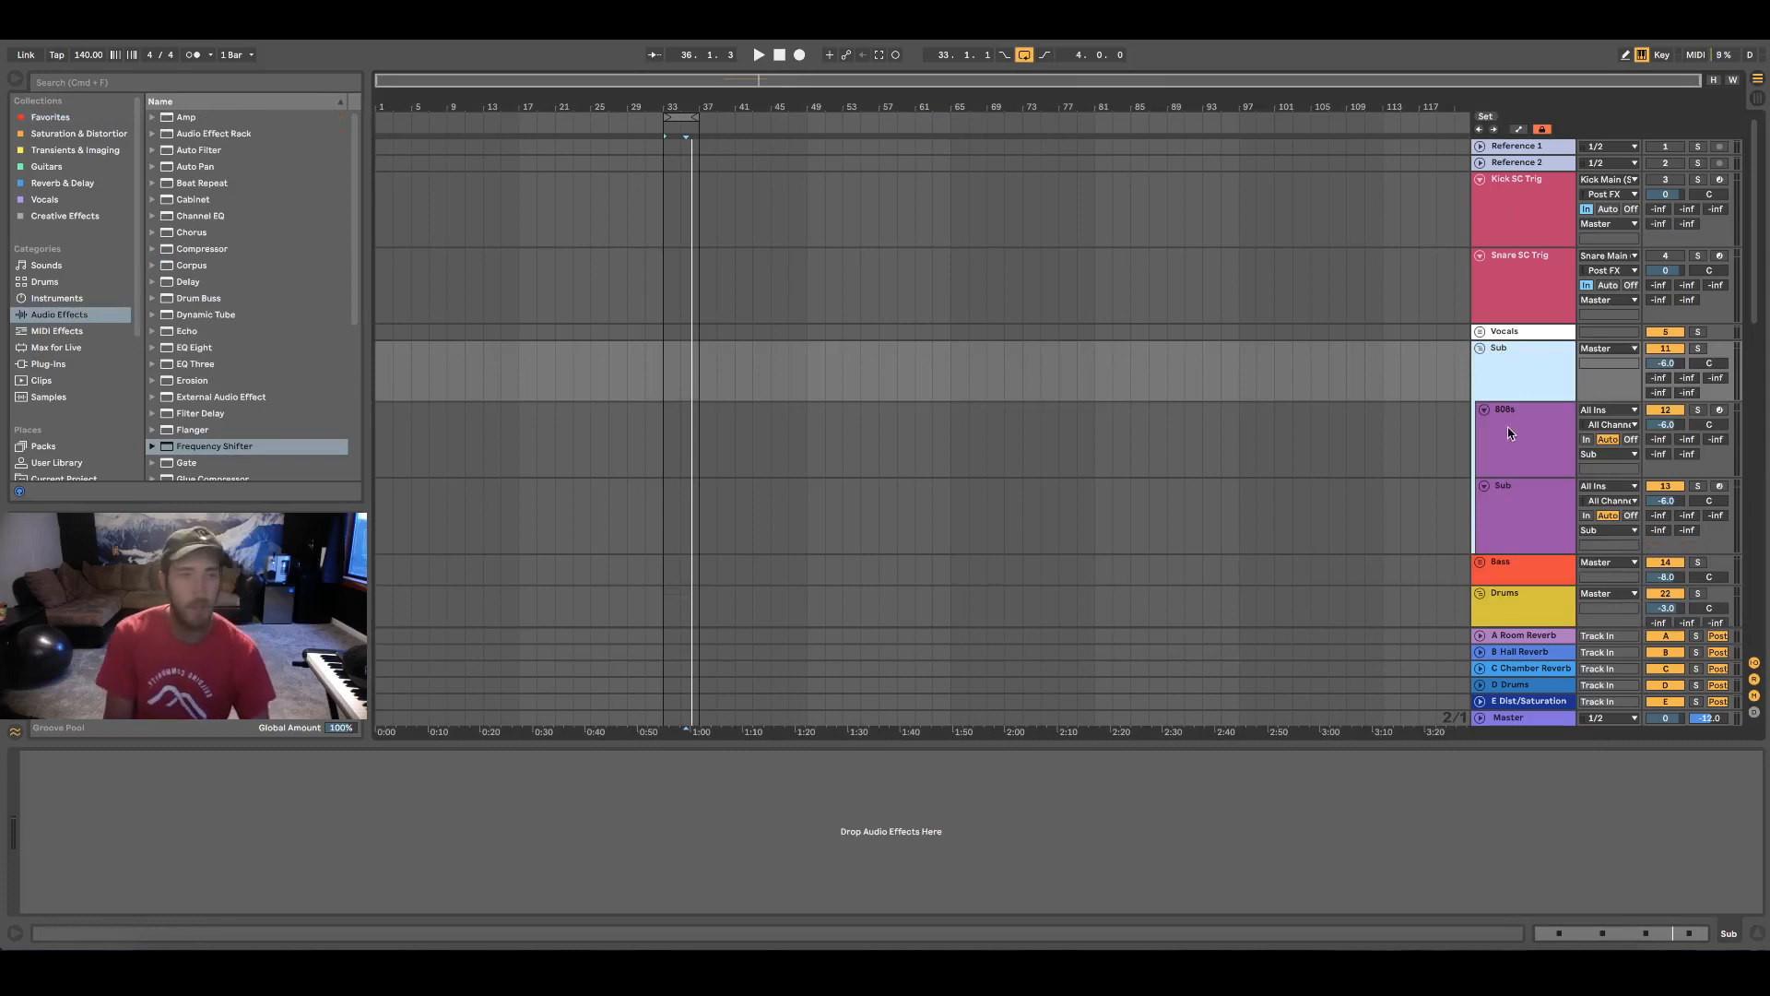
{"action": "double_click", "coordinate": [218, 249]}
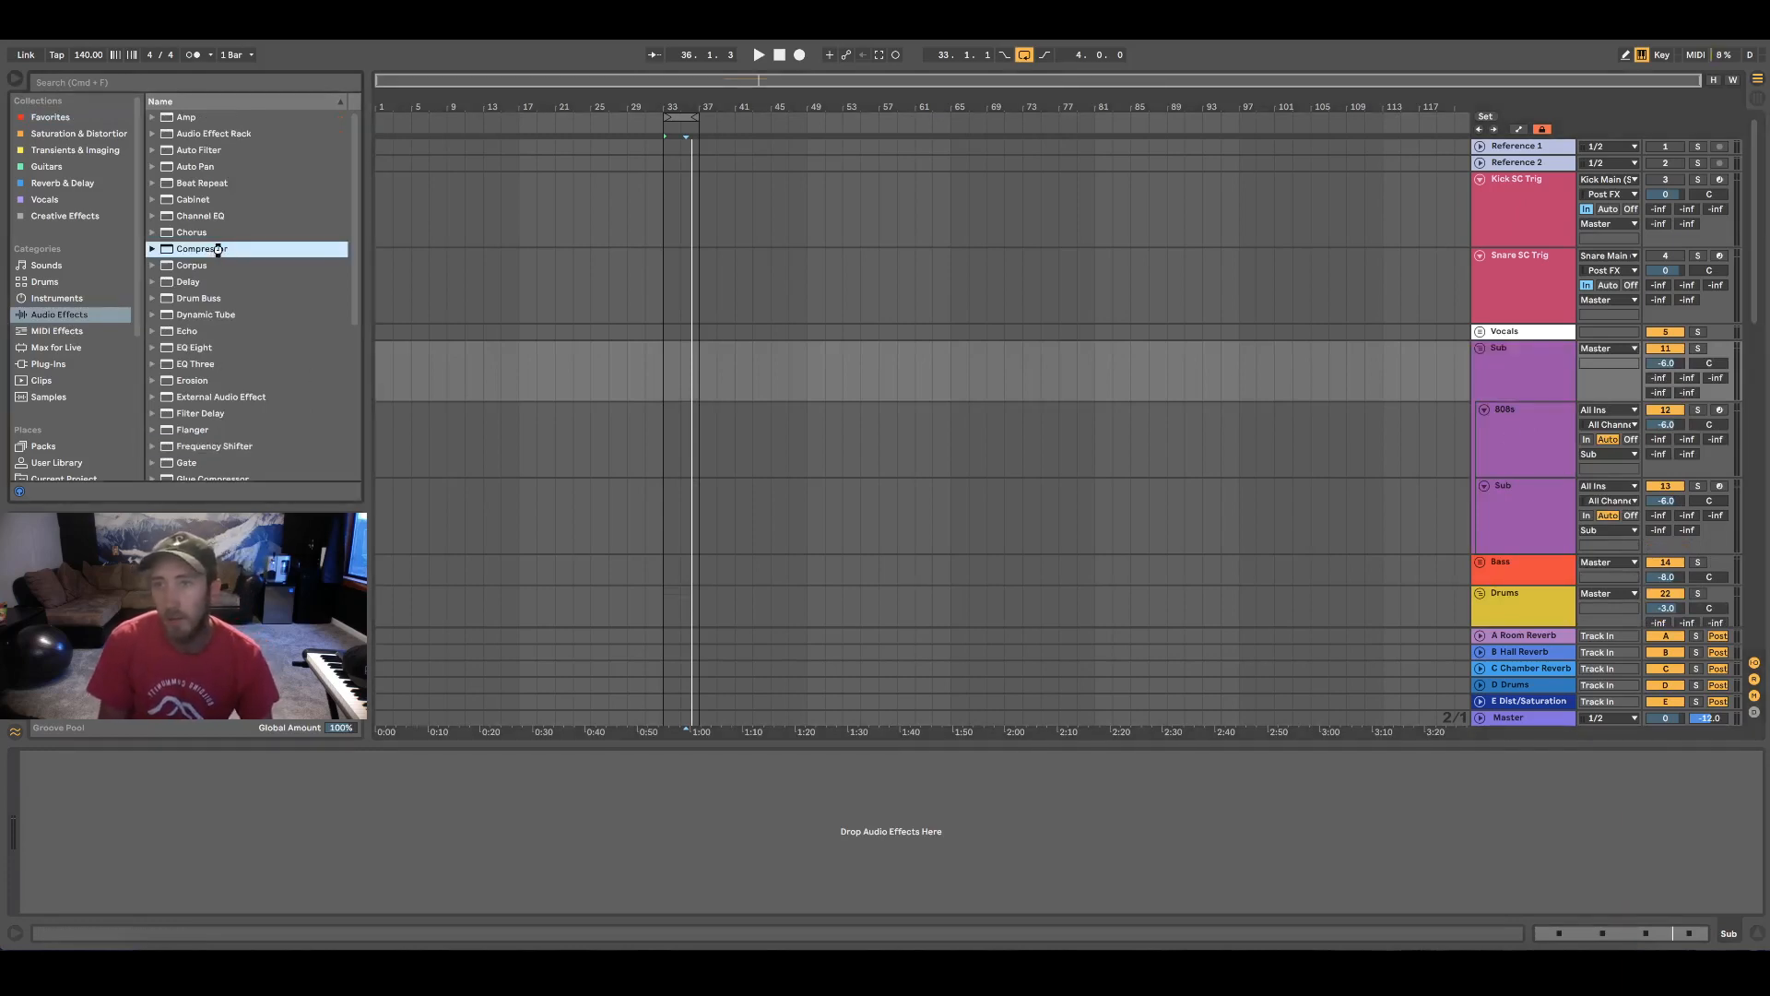
Enable the sidechain on the Sub group's Compressor with Kick SC Trig as its audio source
{"action": "left_click", "coordinate": [40, 758]}
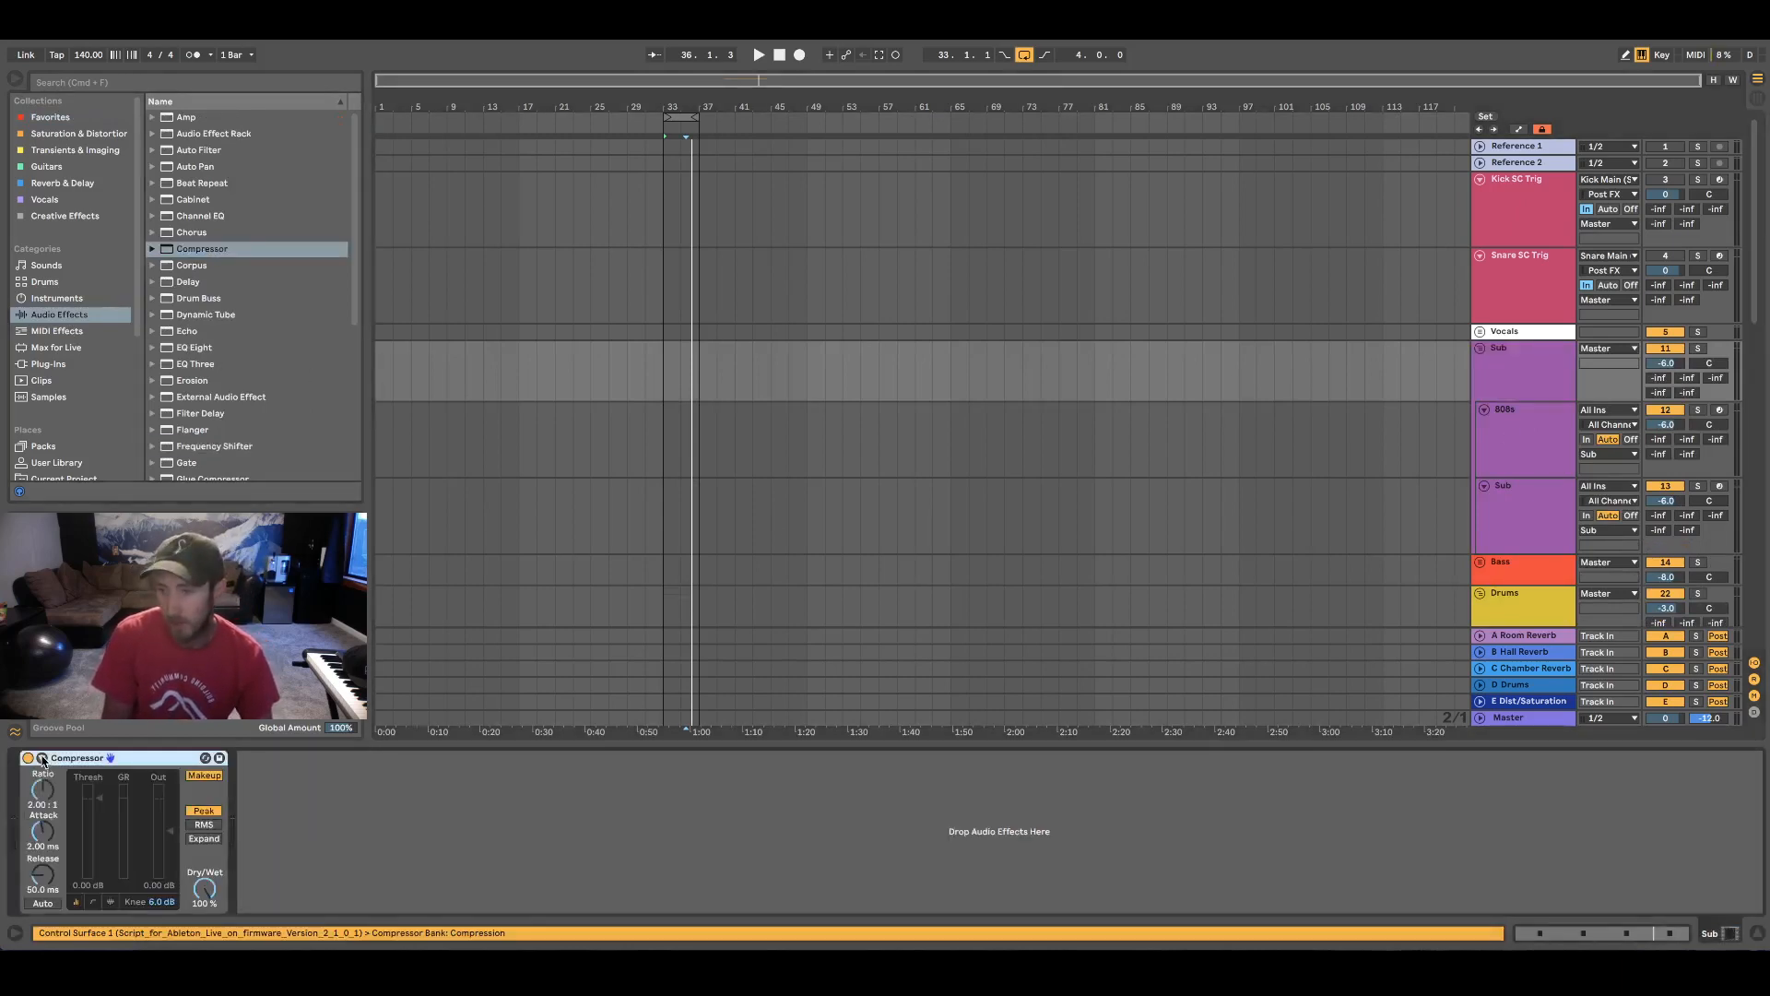
{"action": "left_click", "coordinate": [55, 800]}
{"action": "scroll", "coordinate": [74, 166], "scroll_direction": "up", "scroll_amount": 3}
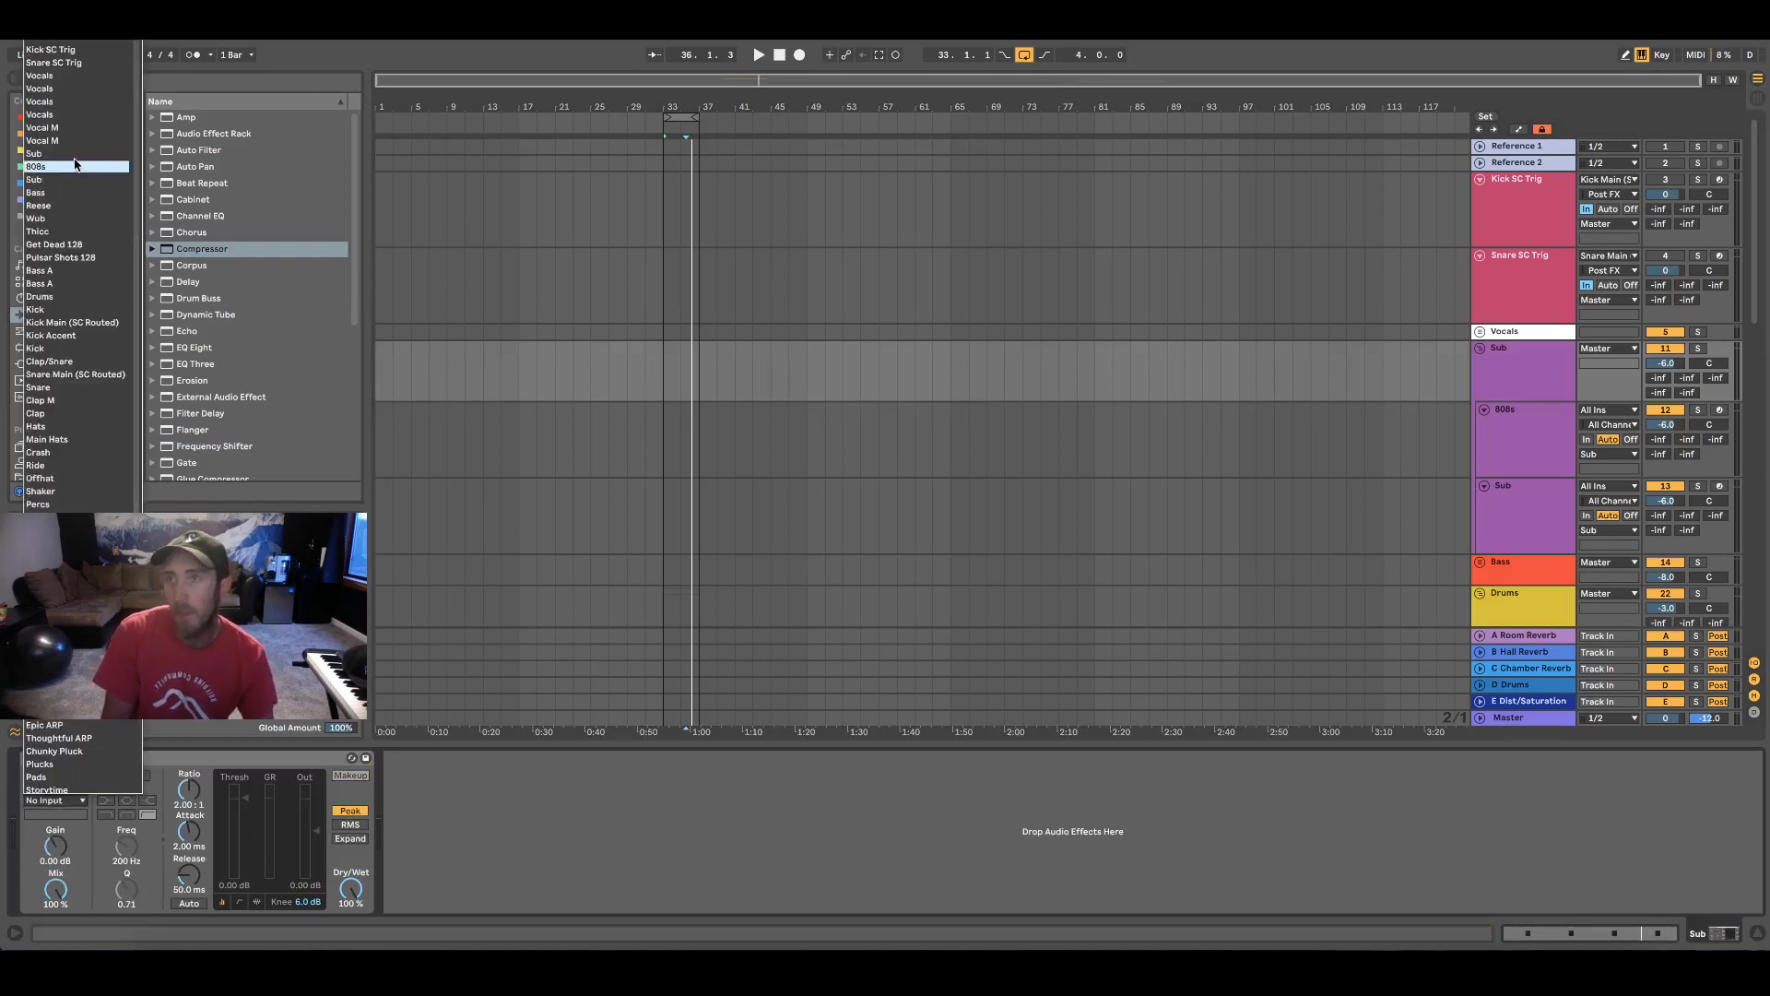
{"action": "left_click", "coordinate": [78, 57]}
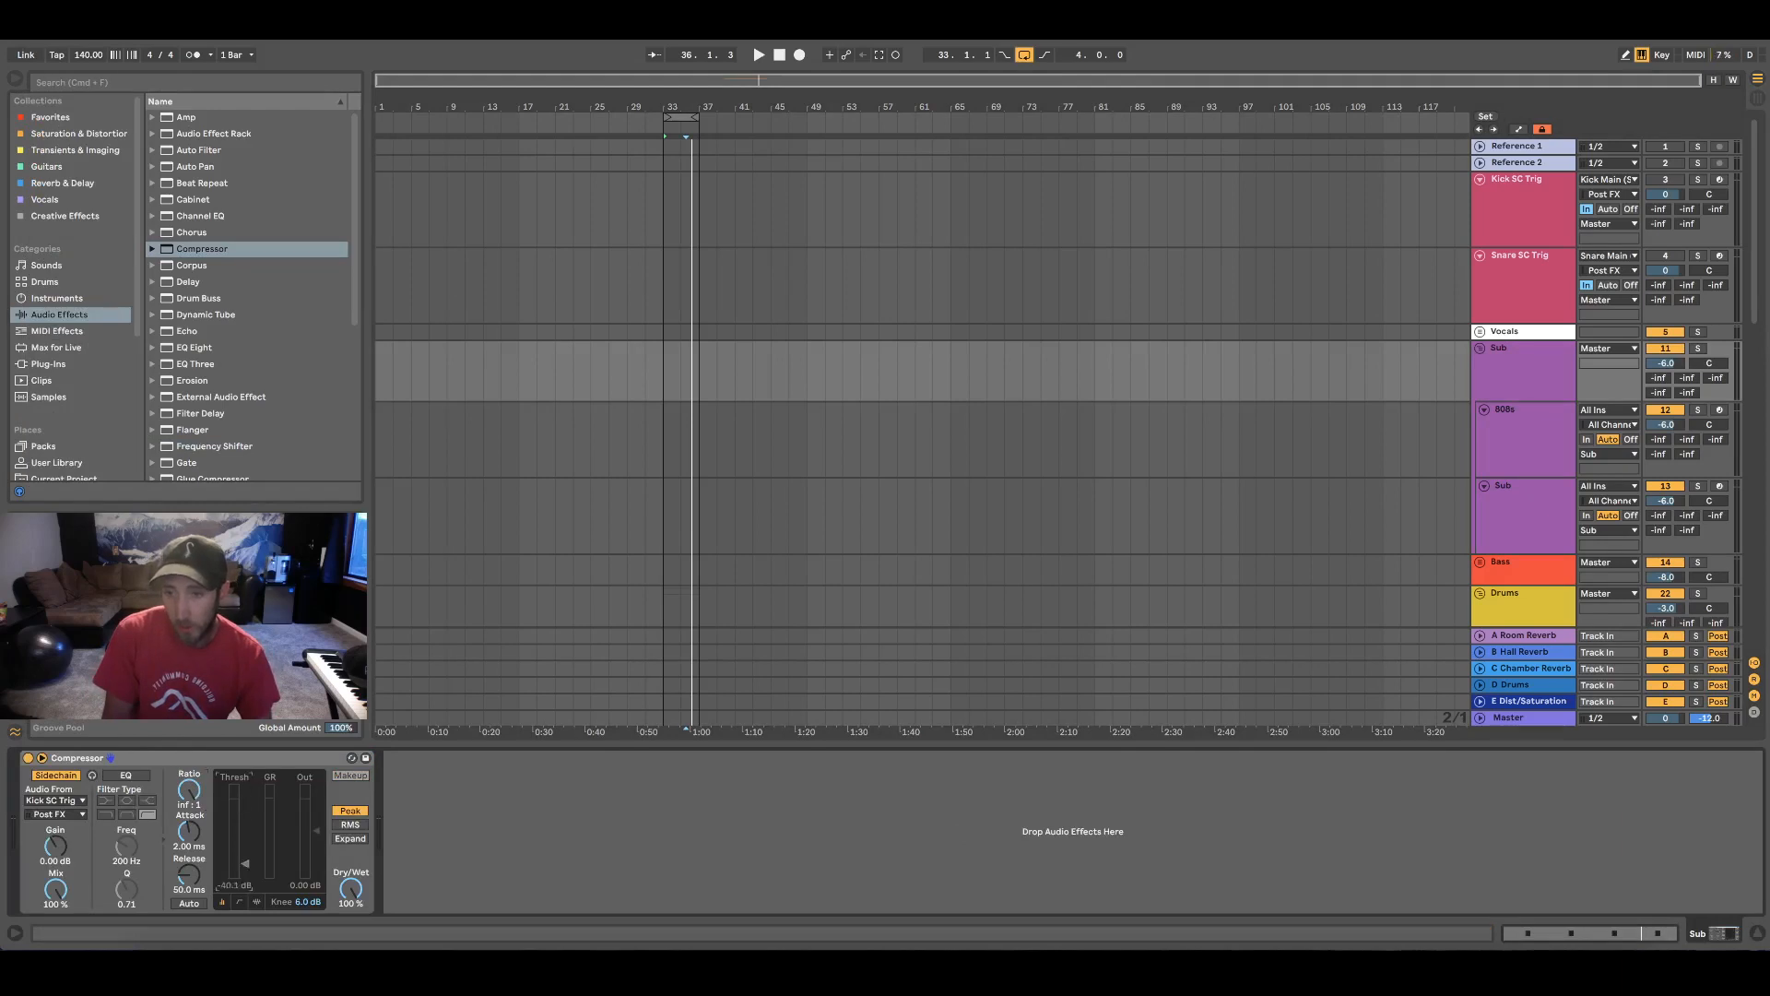
Lower the threshold of the Sub group's Compressor to -inf dB and check the Operator envelopes on Kick SC Trig and Snare SC Trig
{"action": "left_click_drag", "start_coordinate": [244, 799], "coordinate": [218, 854]}
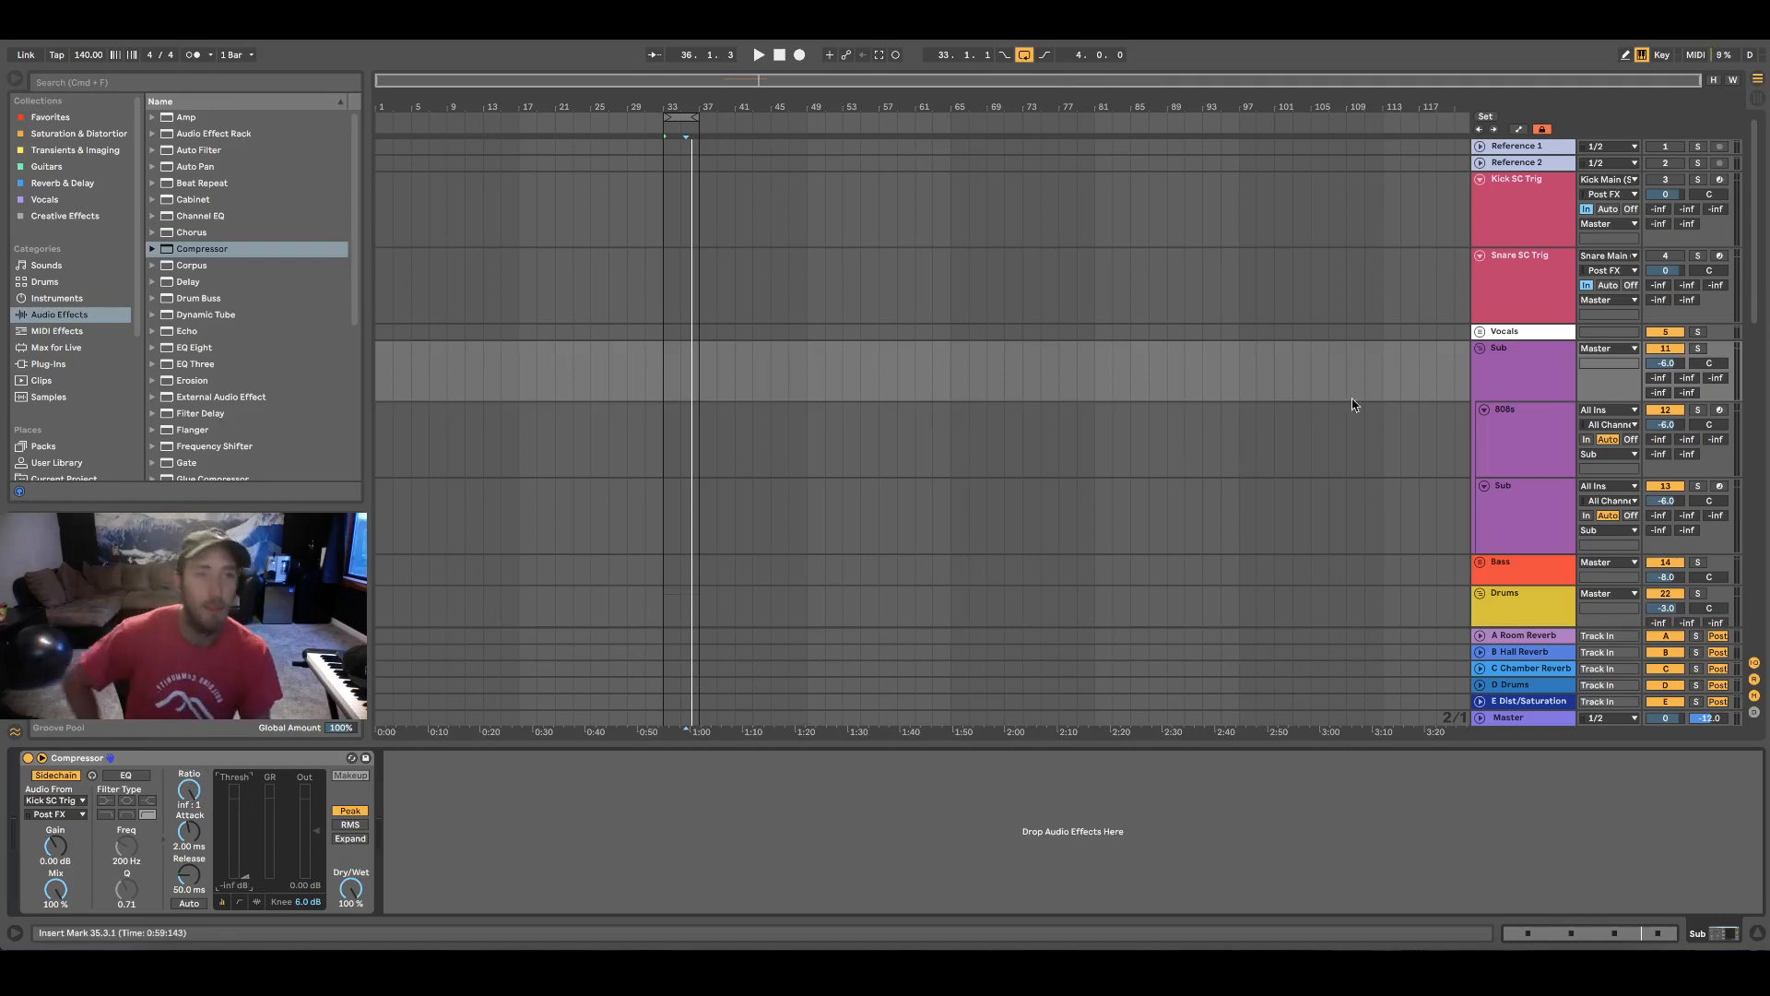
{"action": "left_click", "coordinate": [1523, 214]}
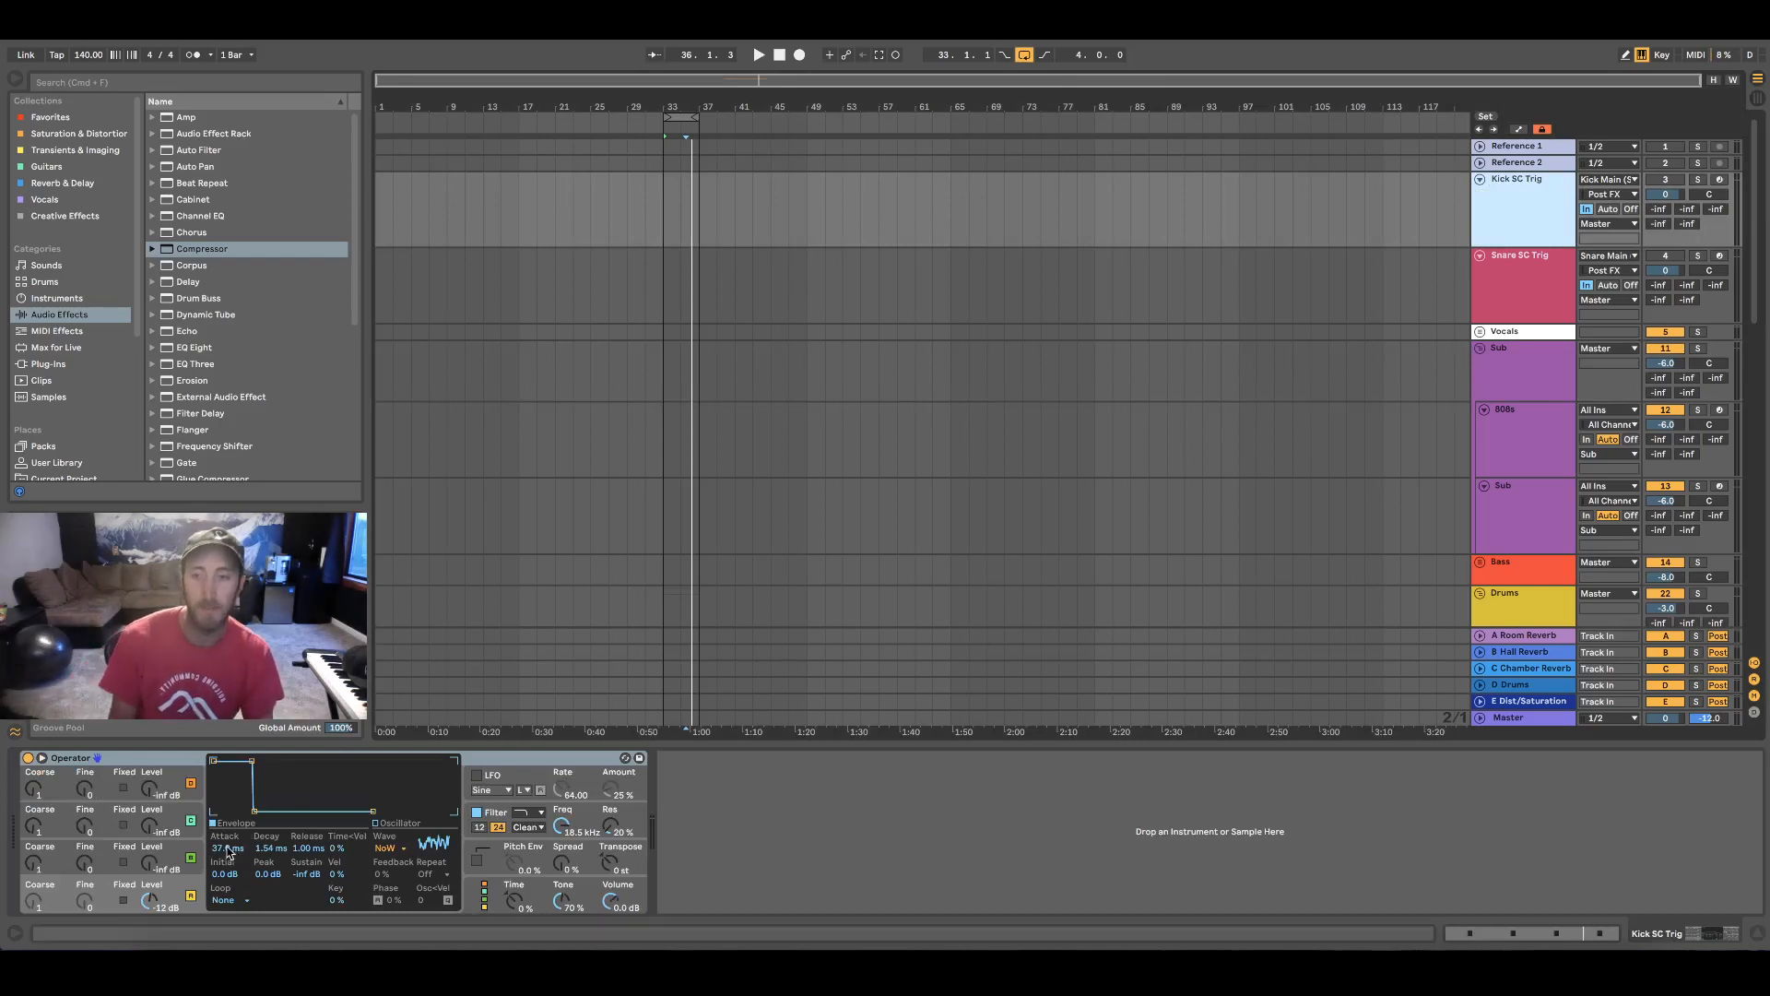
{"action": "left_click_drag", "start_coordinate": [227, 853], "coordinate": [228, 839]}
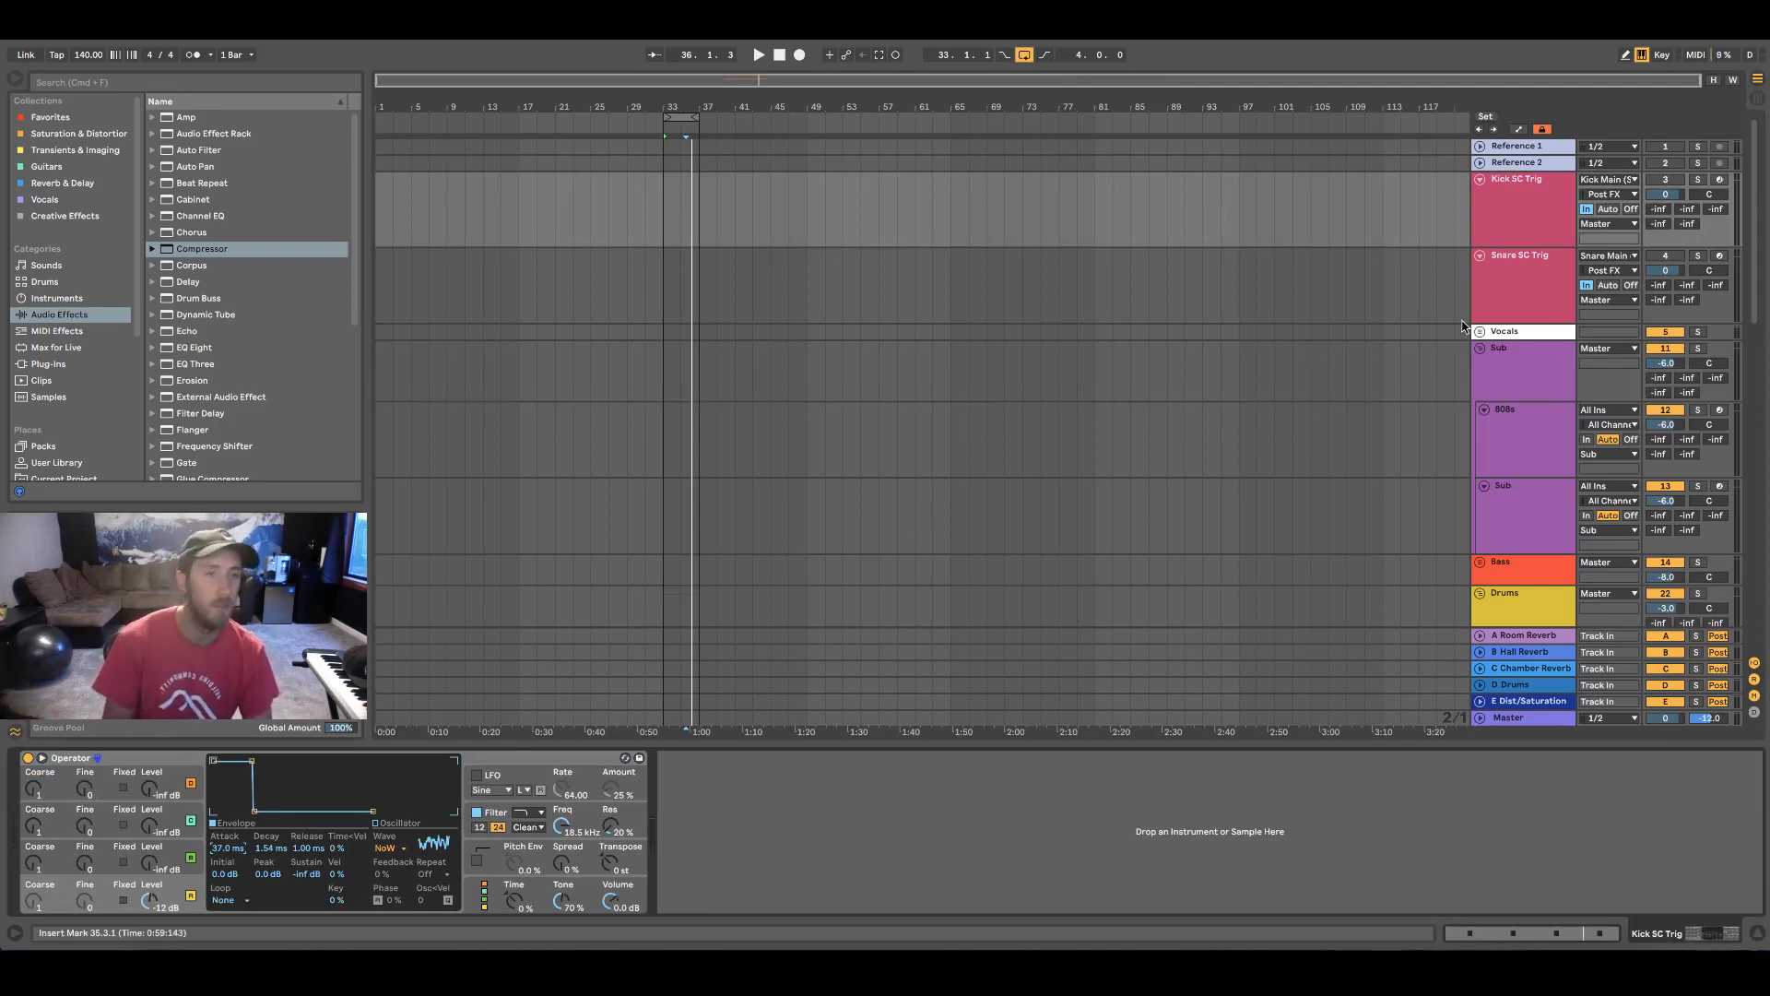
{"action": "left_click", "coordinate": [1486, 285]}
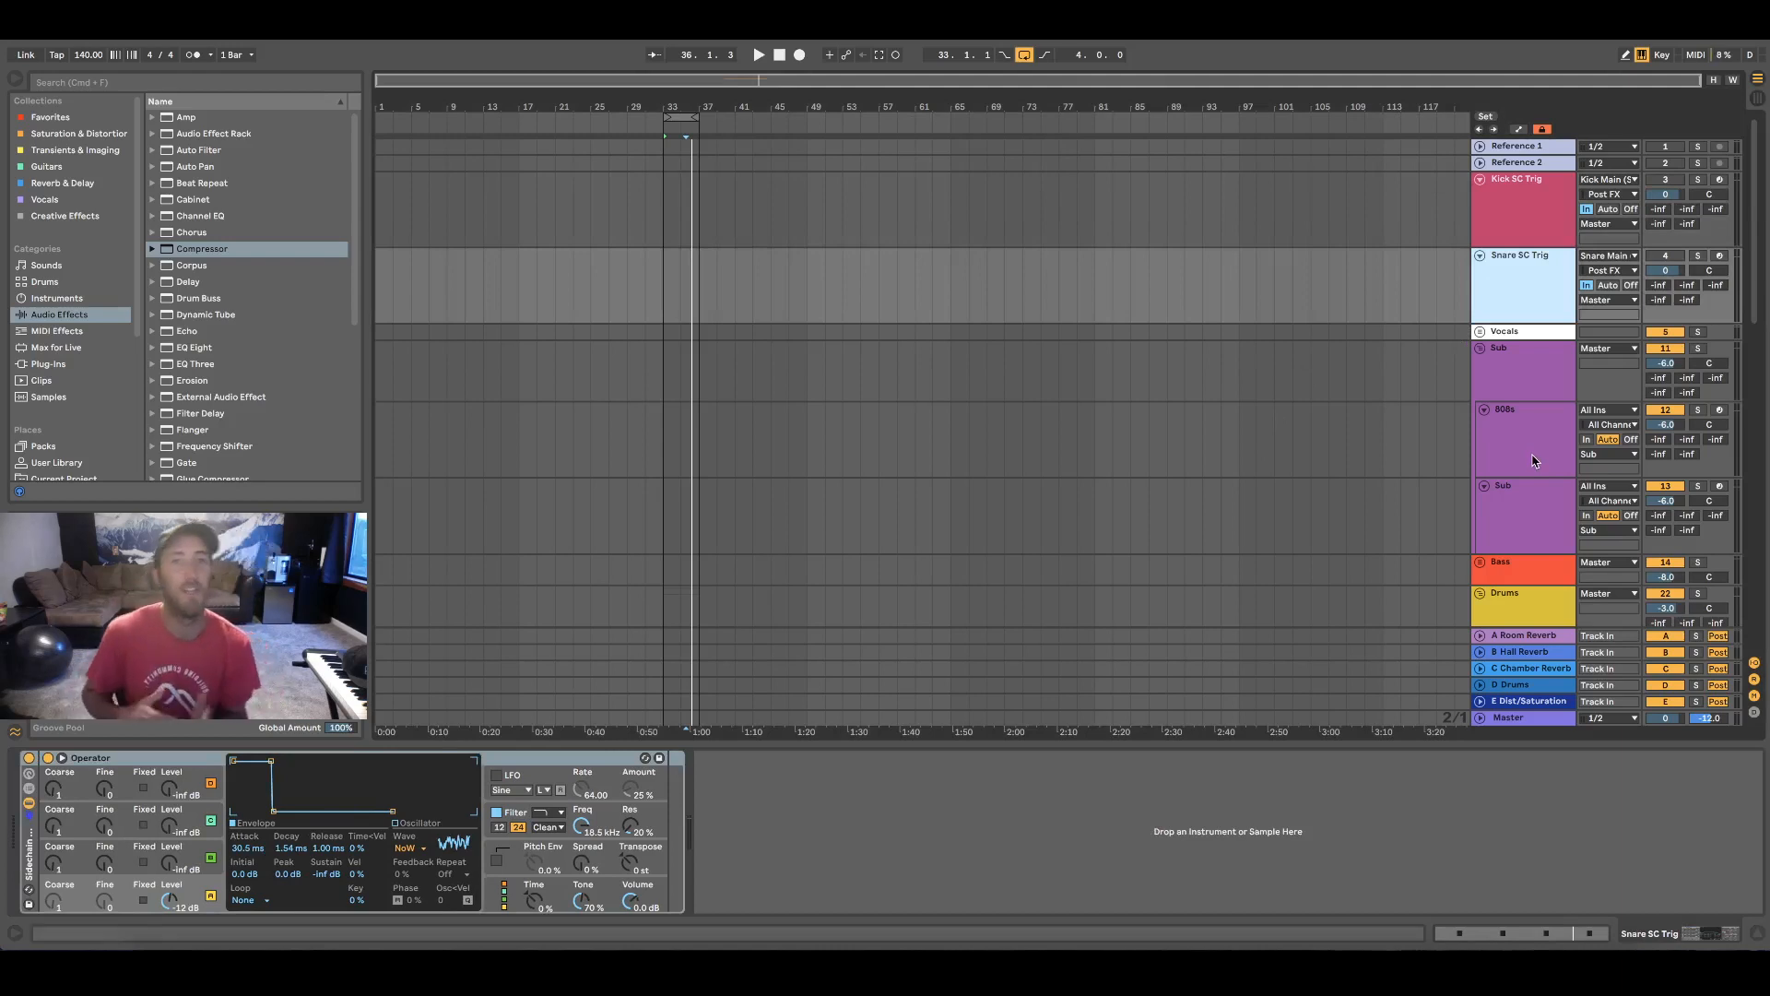
Set the release of the Sub group's Compressor to 22.2 ms
{"action": "scroll", "coordinate": [1446, 376], "scroll_direction": "down", "scroll_amount": 1}
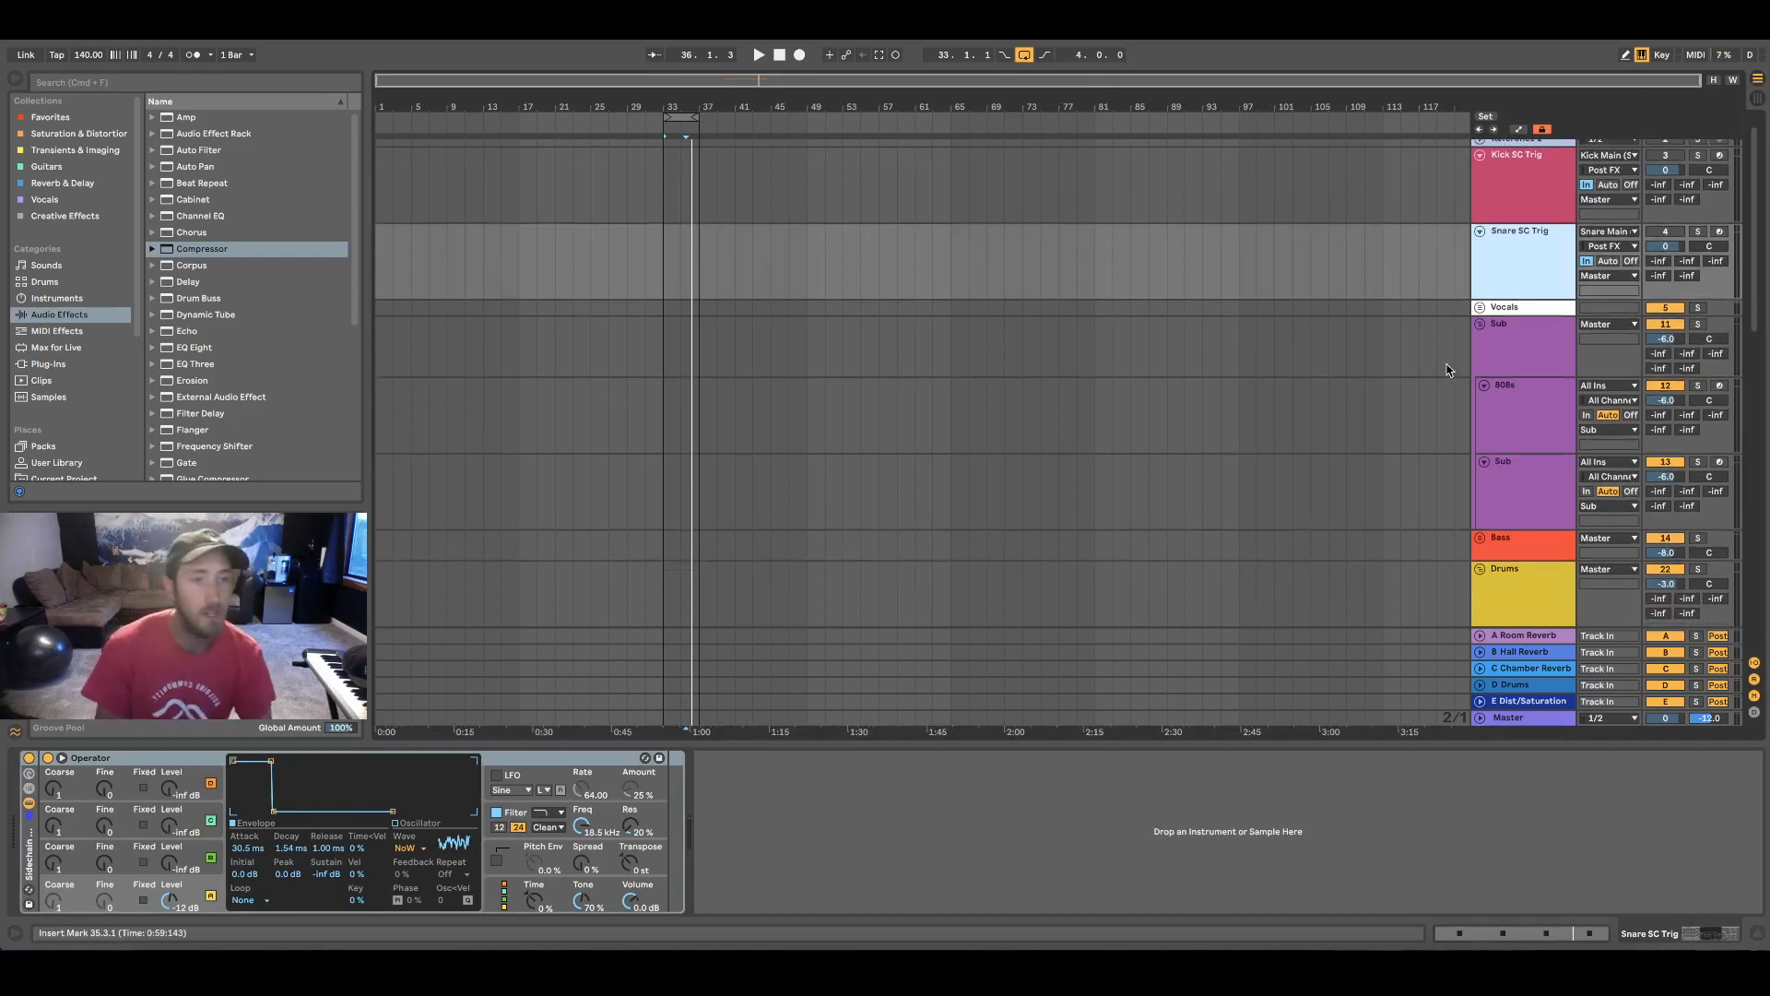
{"action": "scroll", "coordinate": [1449, 370], "scroll_direction": "down", "scroll_amount": 3}
{"action": "left_click", "coordinate": [1523, 254]}
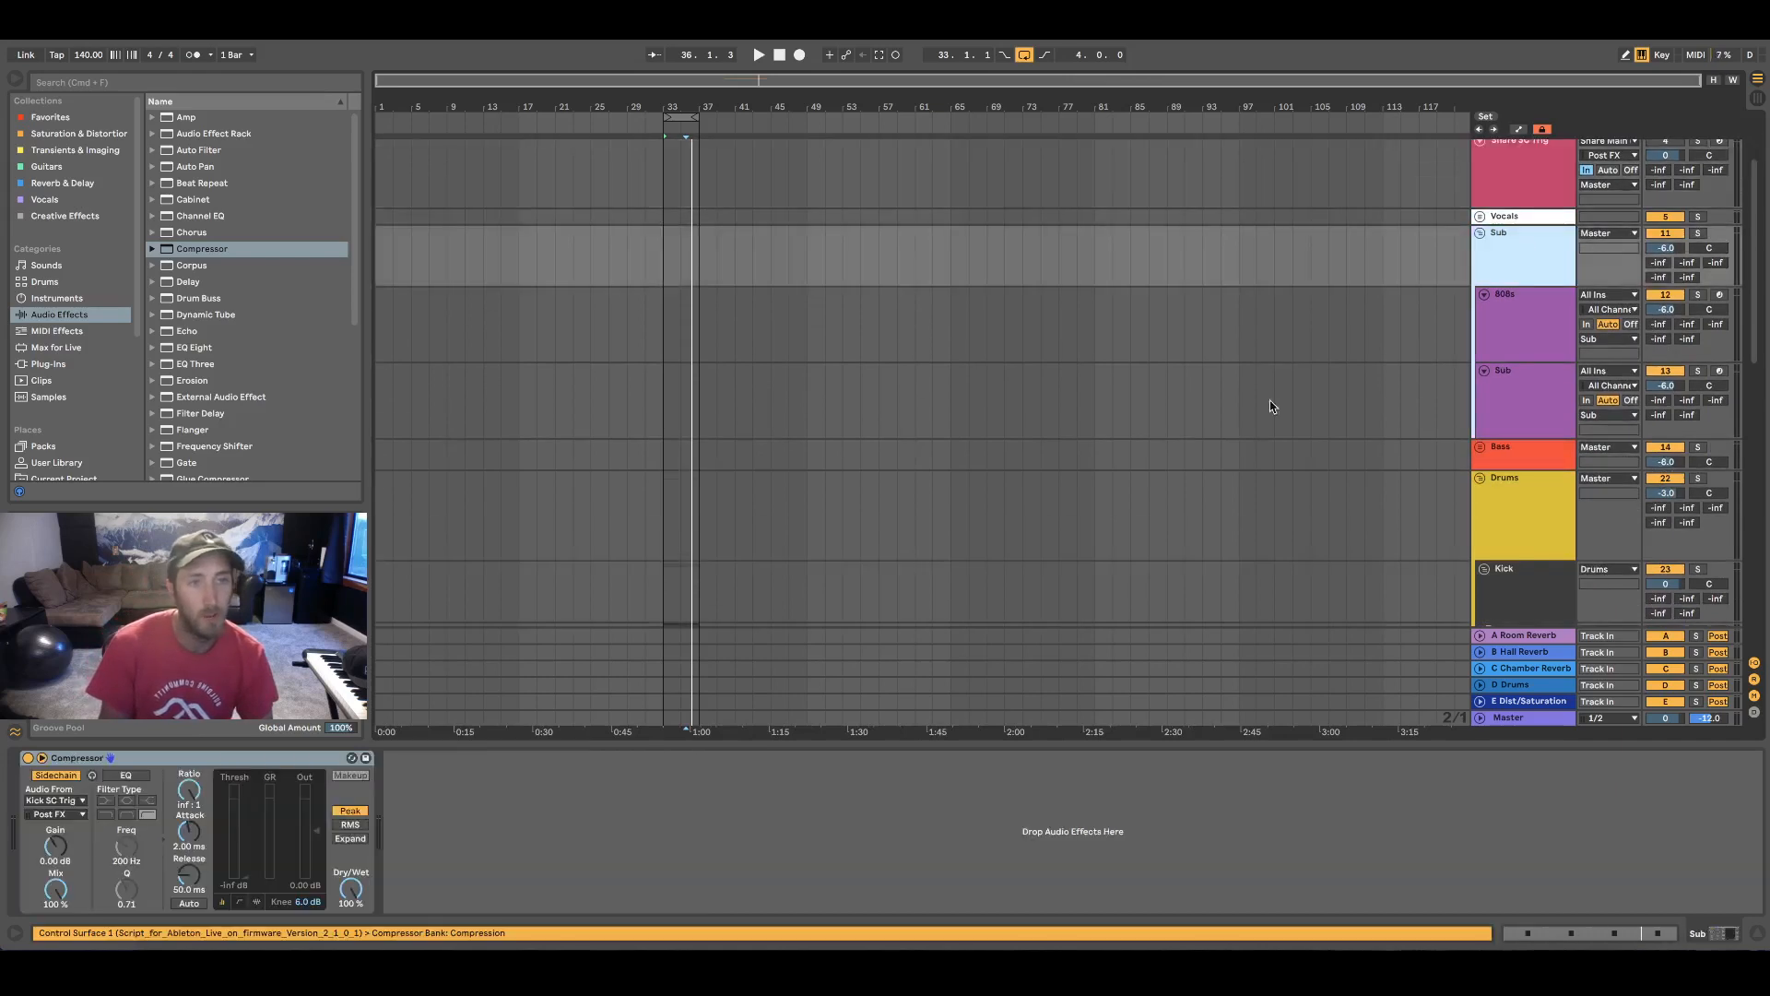
{"action": "left_click", "coordinate": [773, 849]}
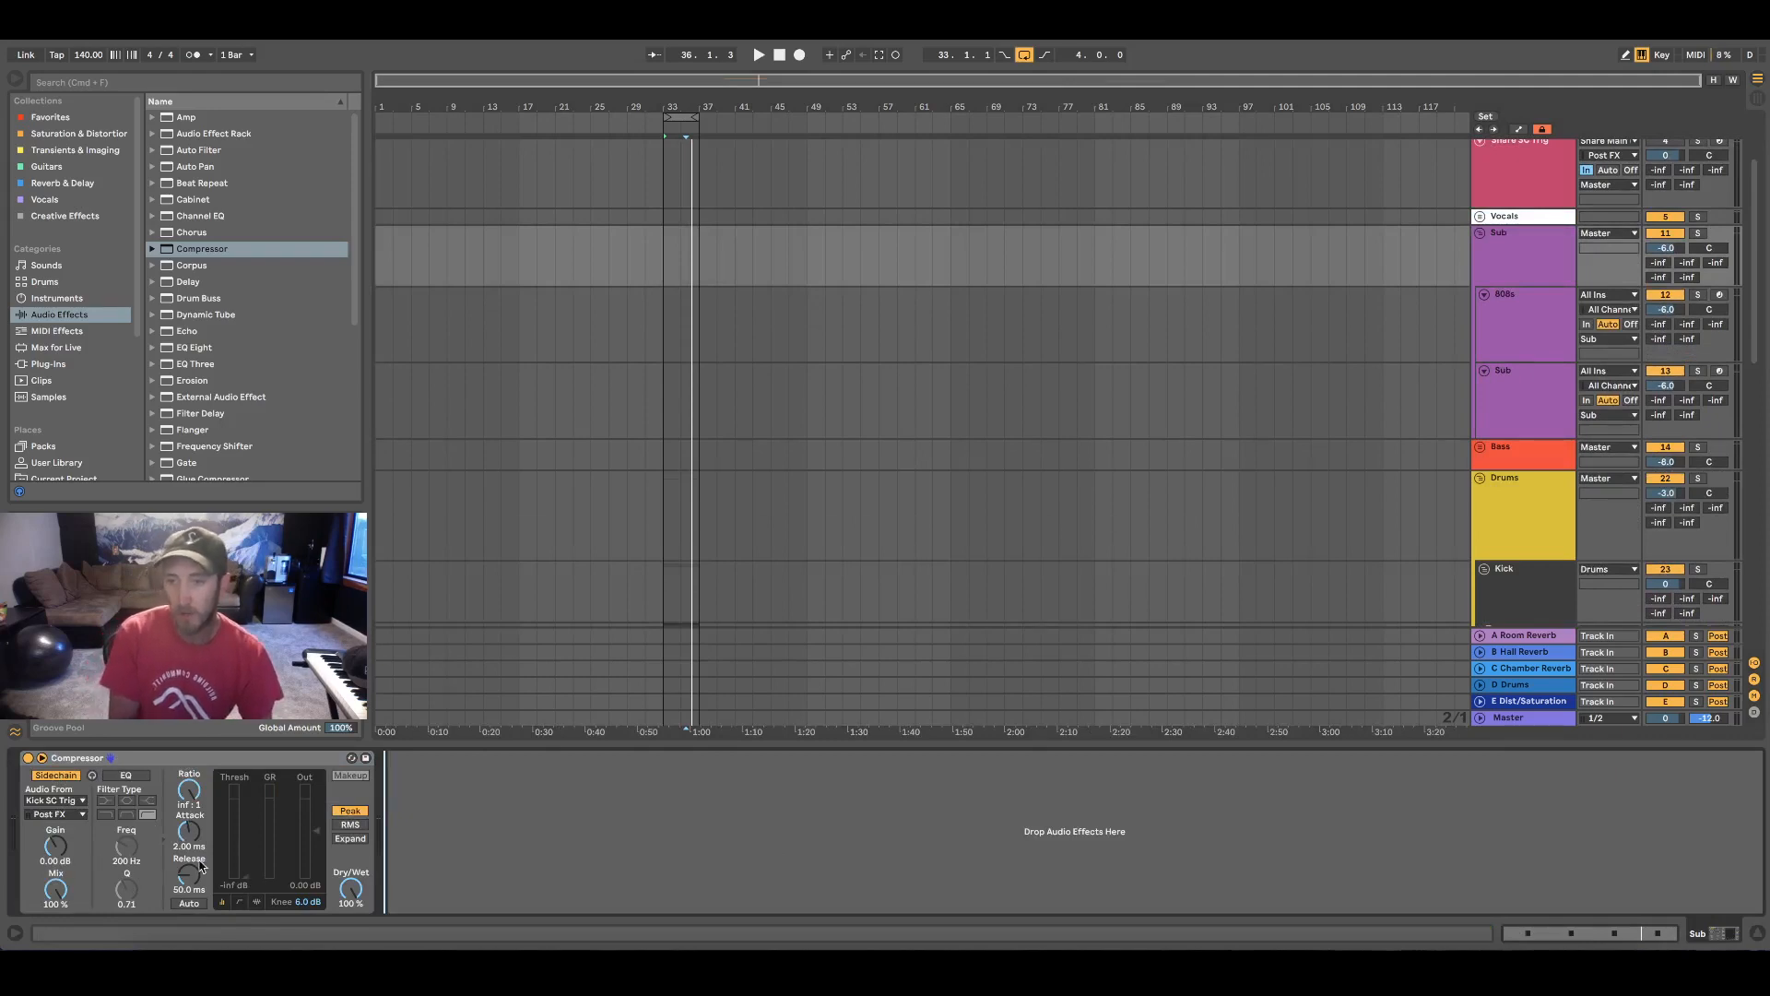
{"action": "left_click_drag", "start_coordinate": [190, 873], "coordinate": [190, 893]}
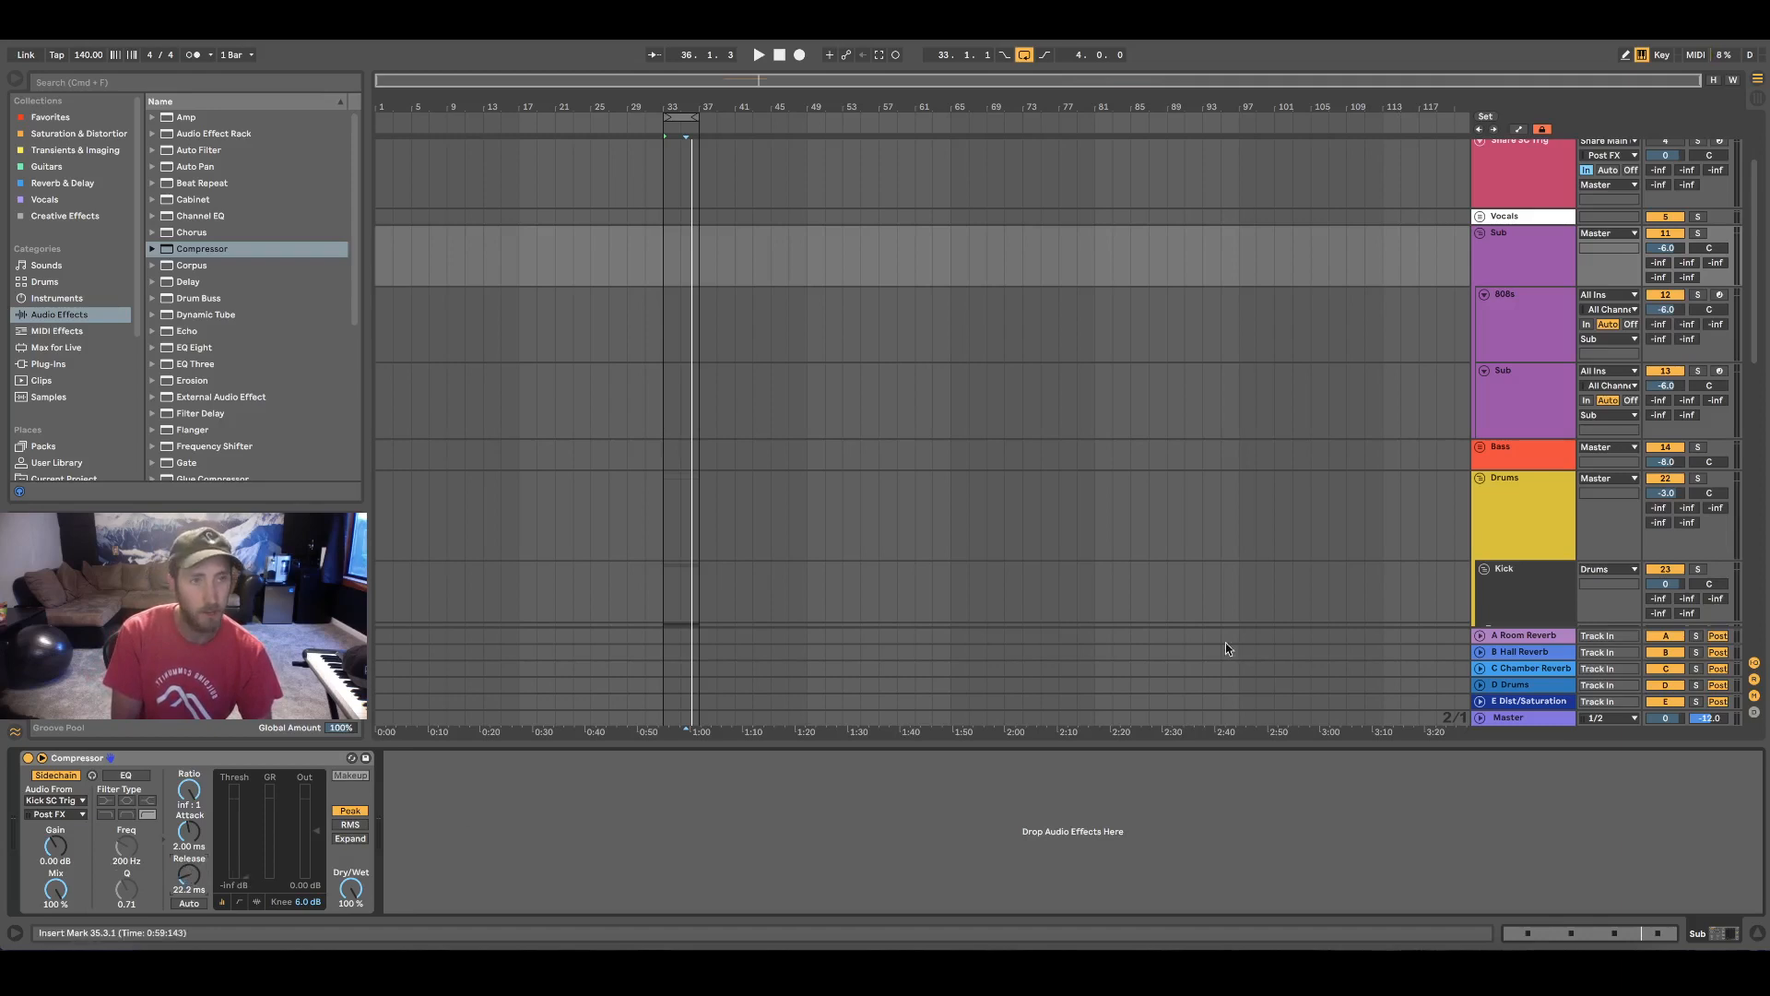
Duplicate the Sub group's Compressor and give the copy Snare SC Trig as its sidechain source and a 17.6 ms release
{"action": "scroll", "coordinate": [1236, 406], "scroll_direction": "up", "scroll_amount": 3}
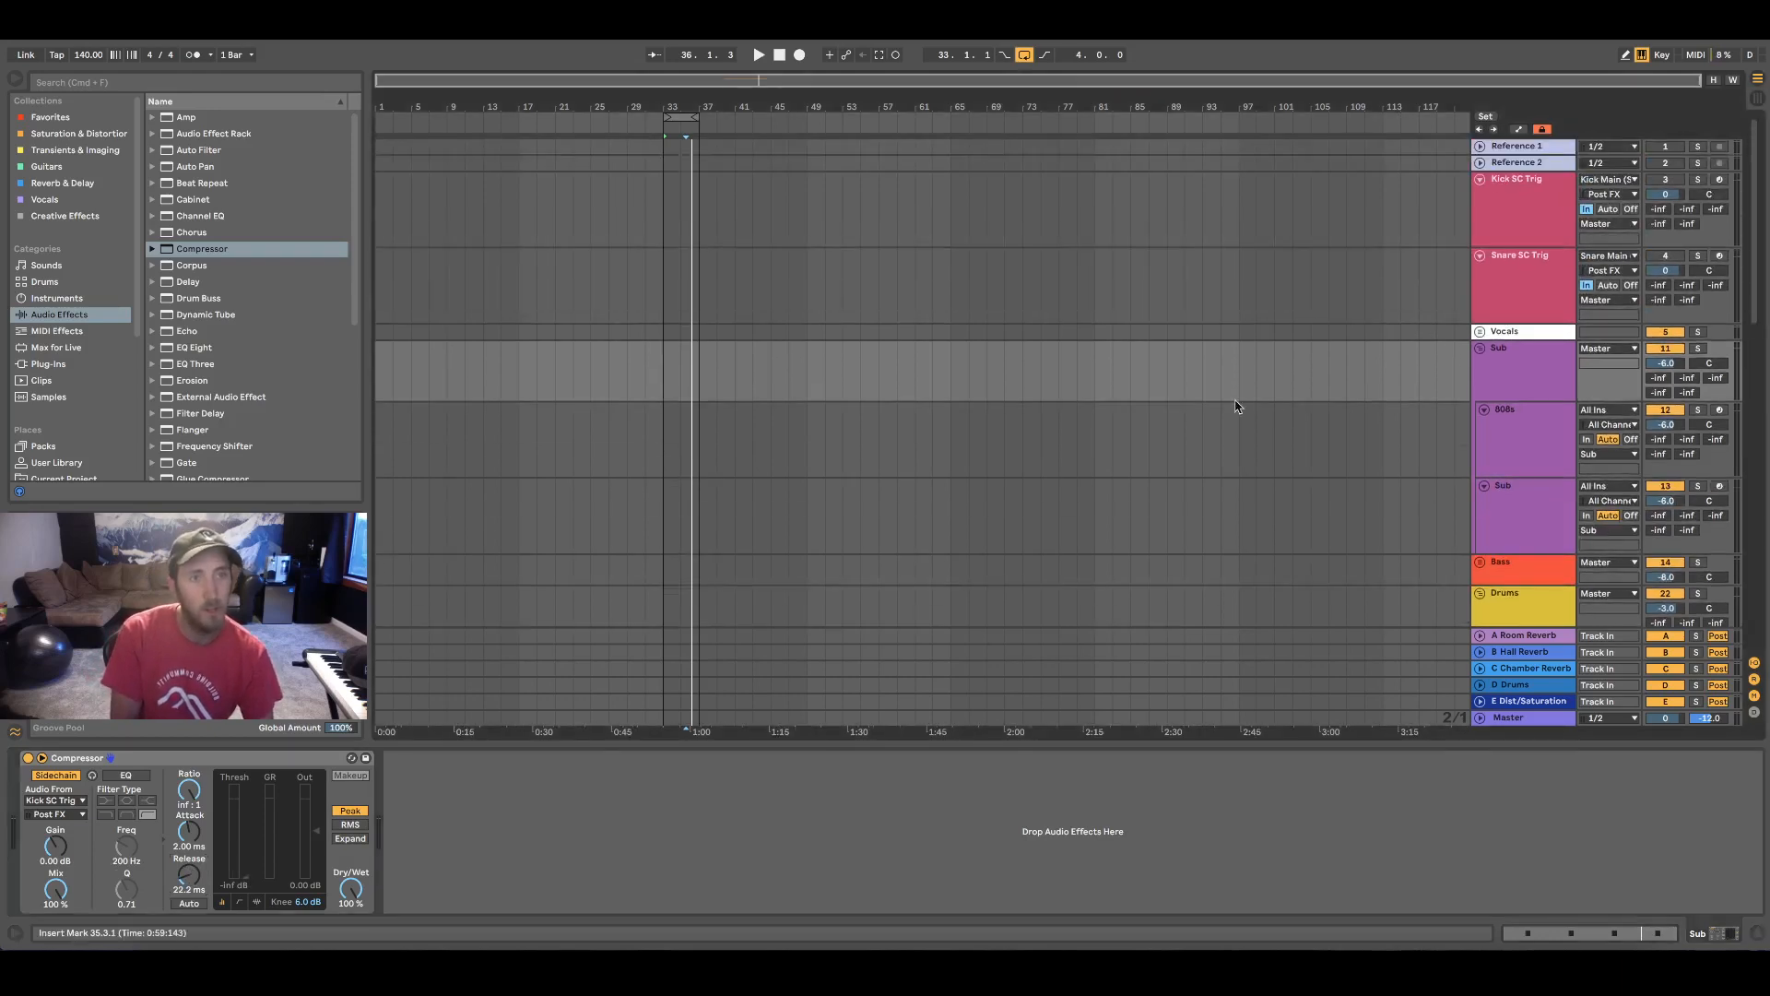
{"action": "left_click", "coordinate": [67, 756]}
{"action": "key", "text": "super+d"}
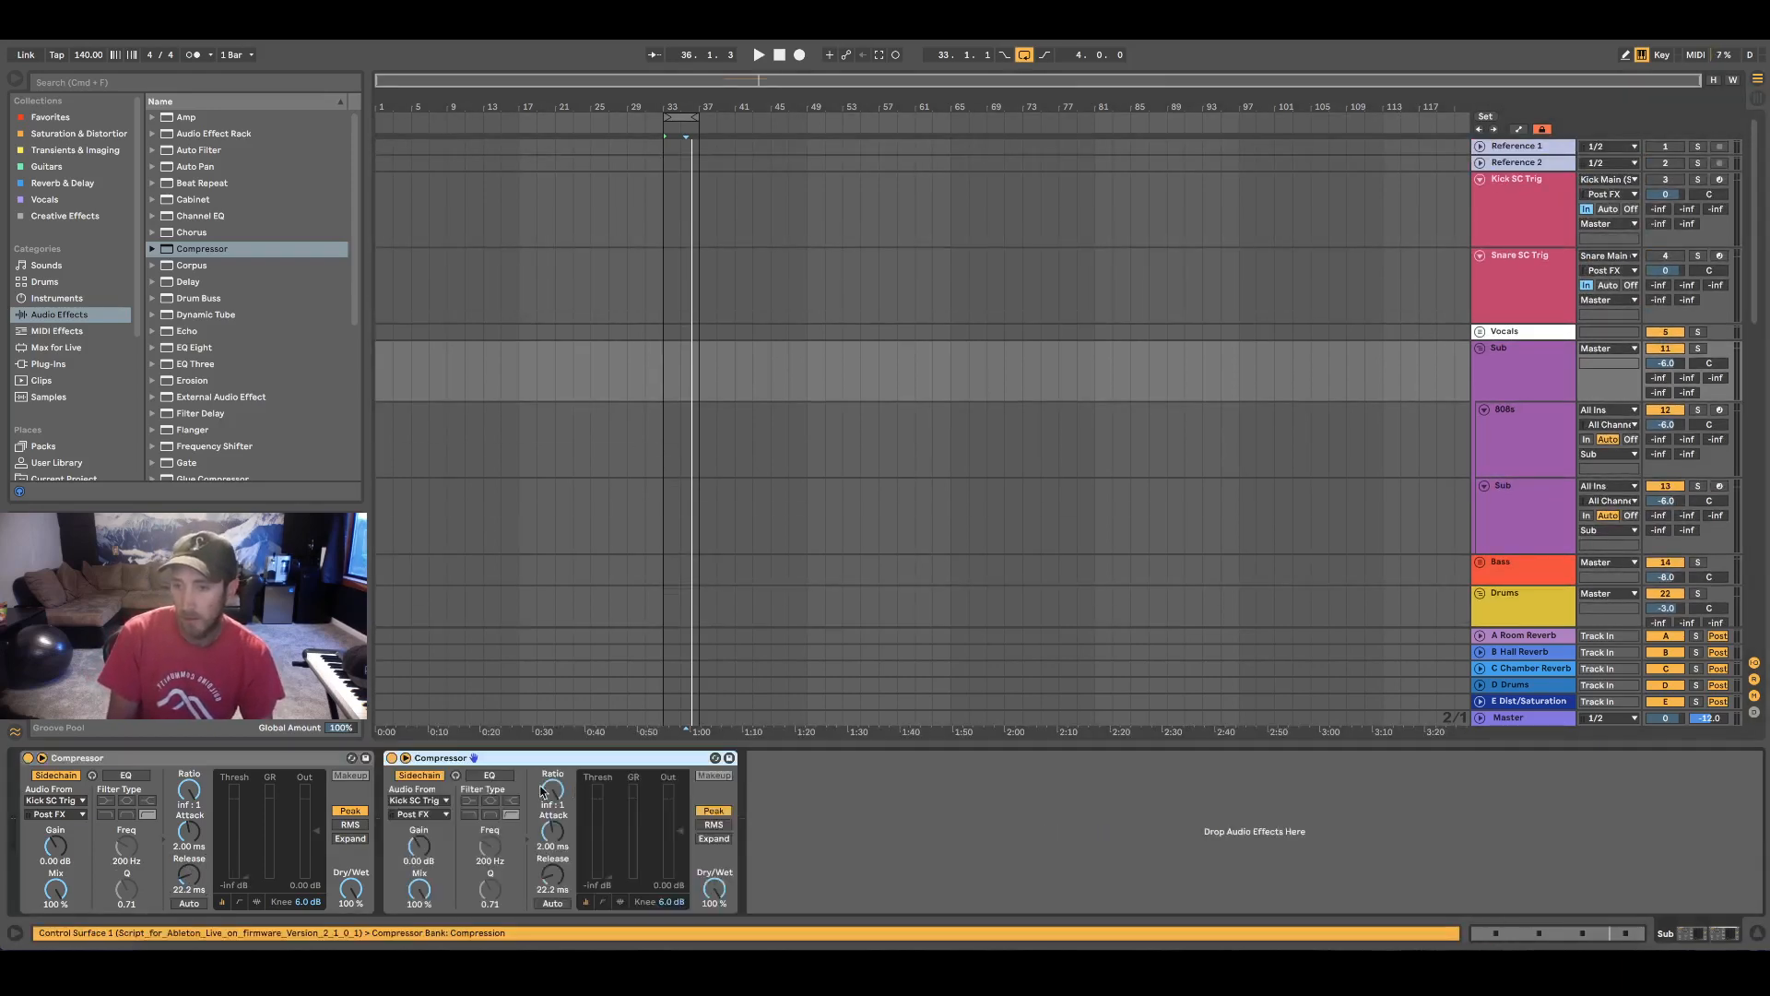
{"action": "left_click", "coordinate": [420, 801]}
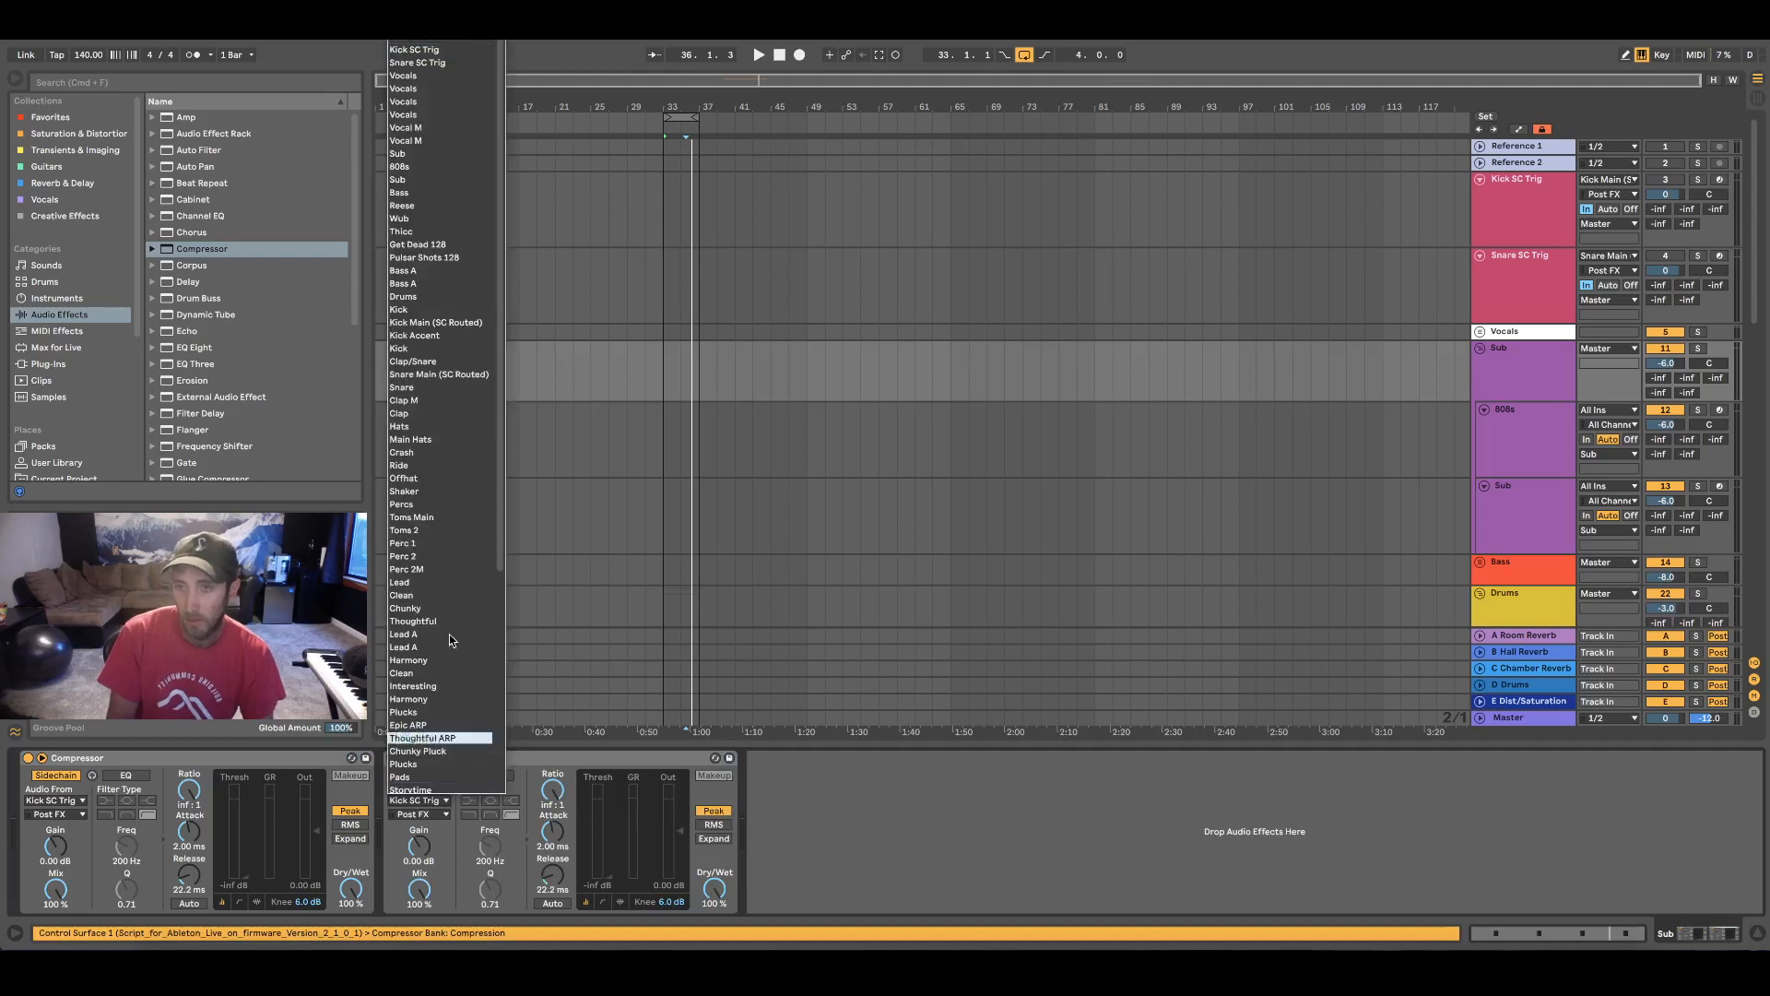
{"action": "left_click", "coordinate": [438, 63]}
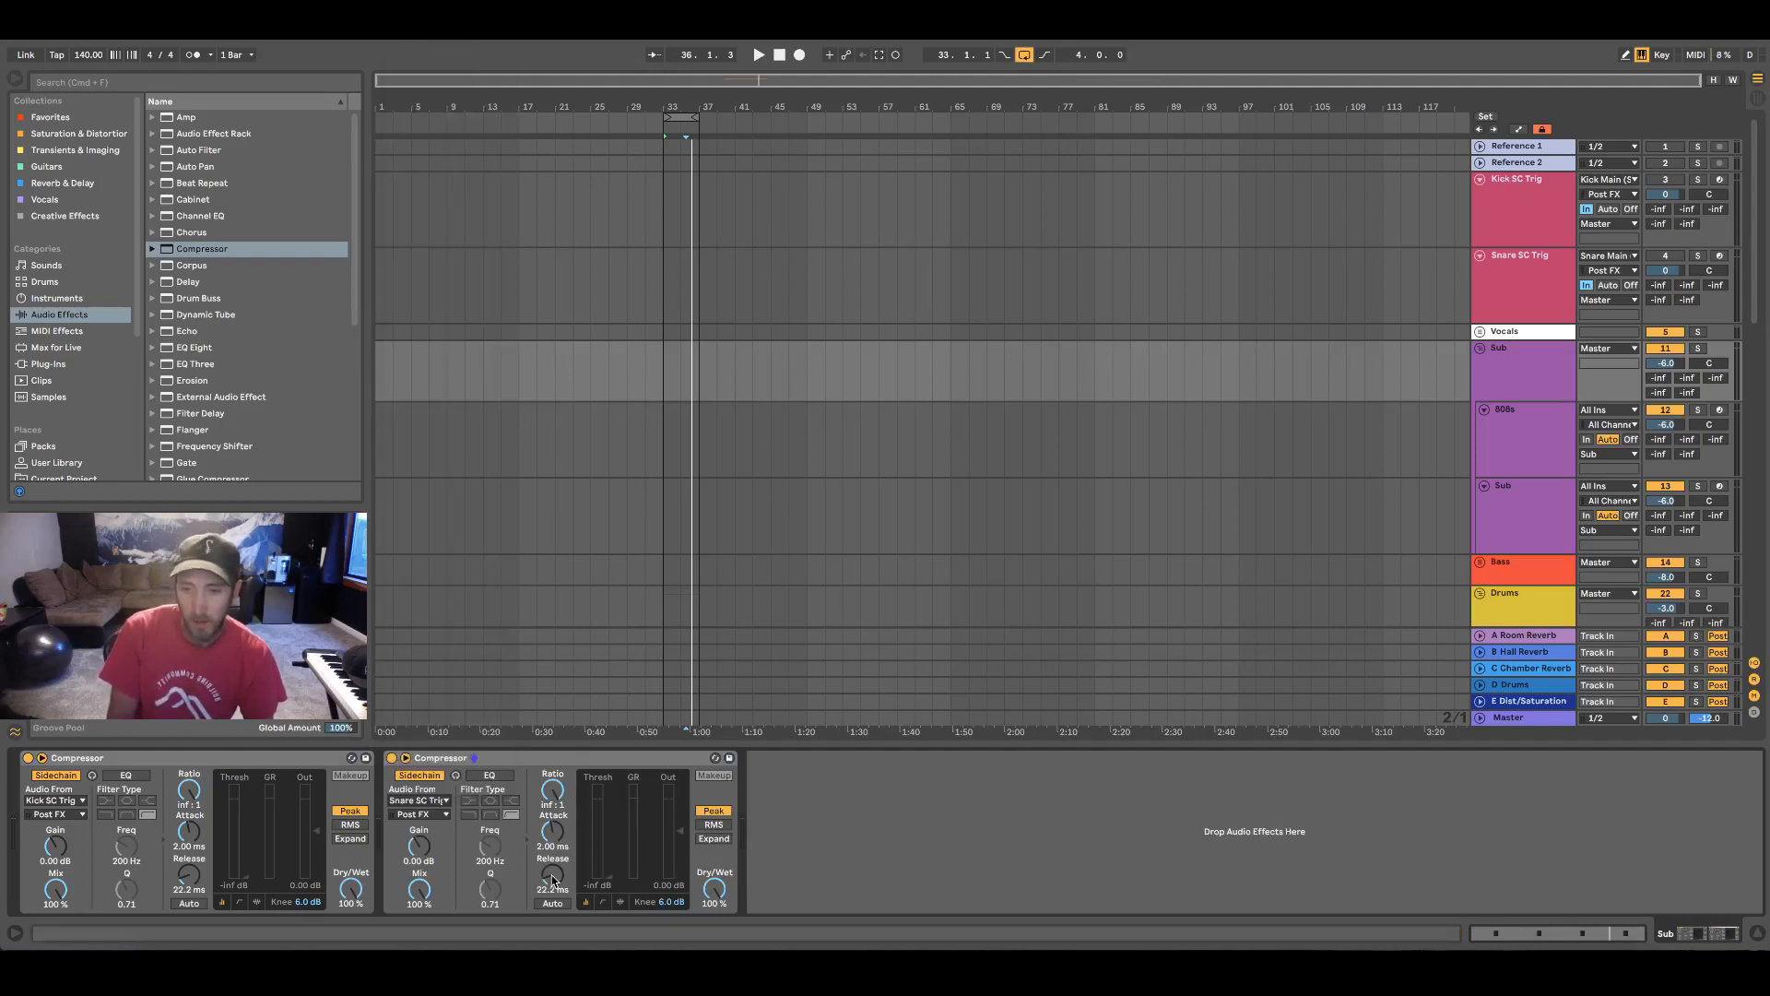
{"action": "left_click_drag", "start_coordinate": [552, 879], "coordinate": [553, 887]}
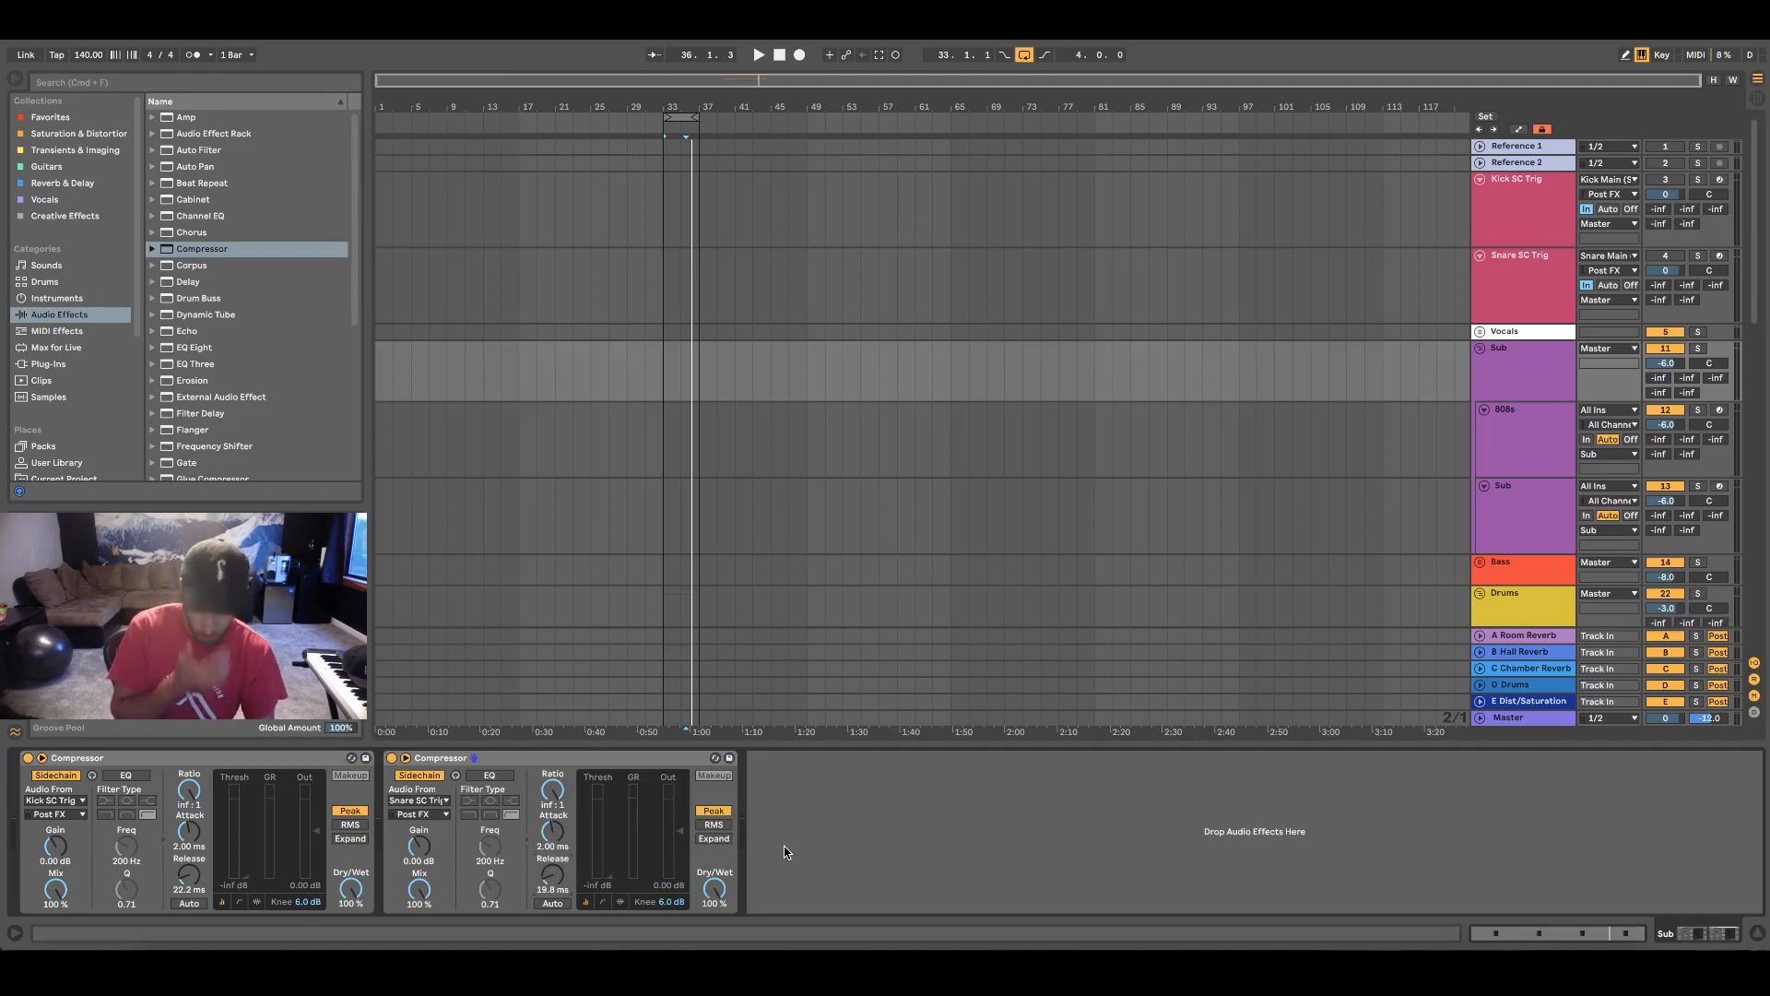
{"action": "left_click", "coordinate": [1035, 839]}
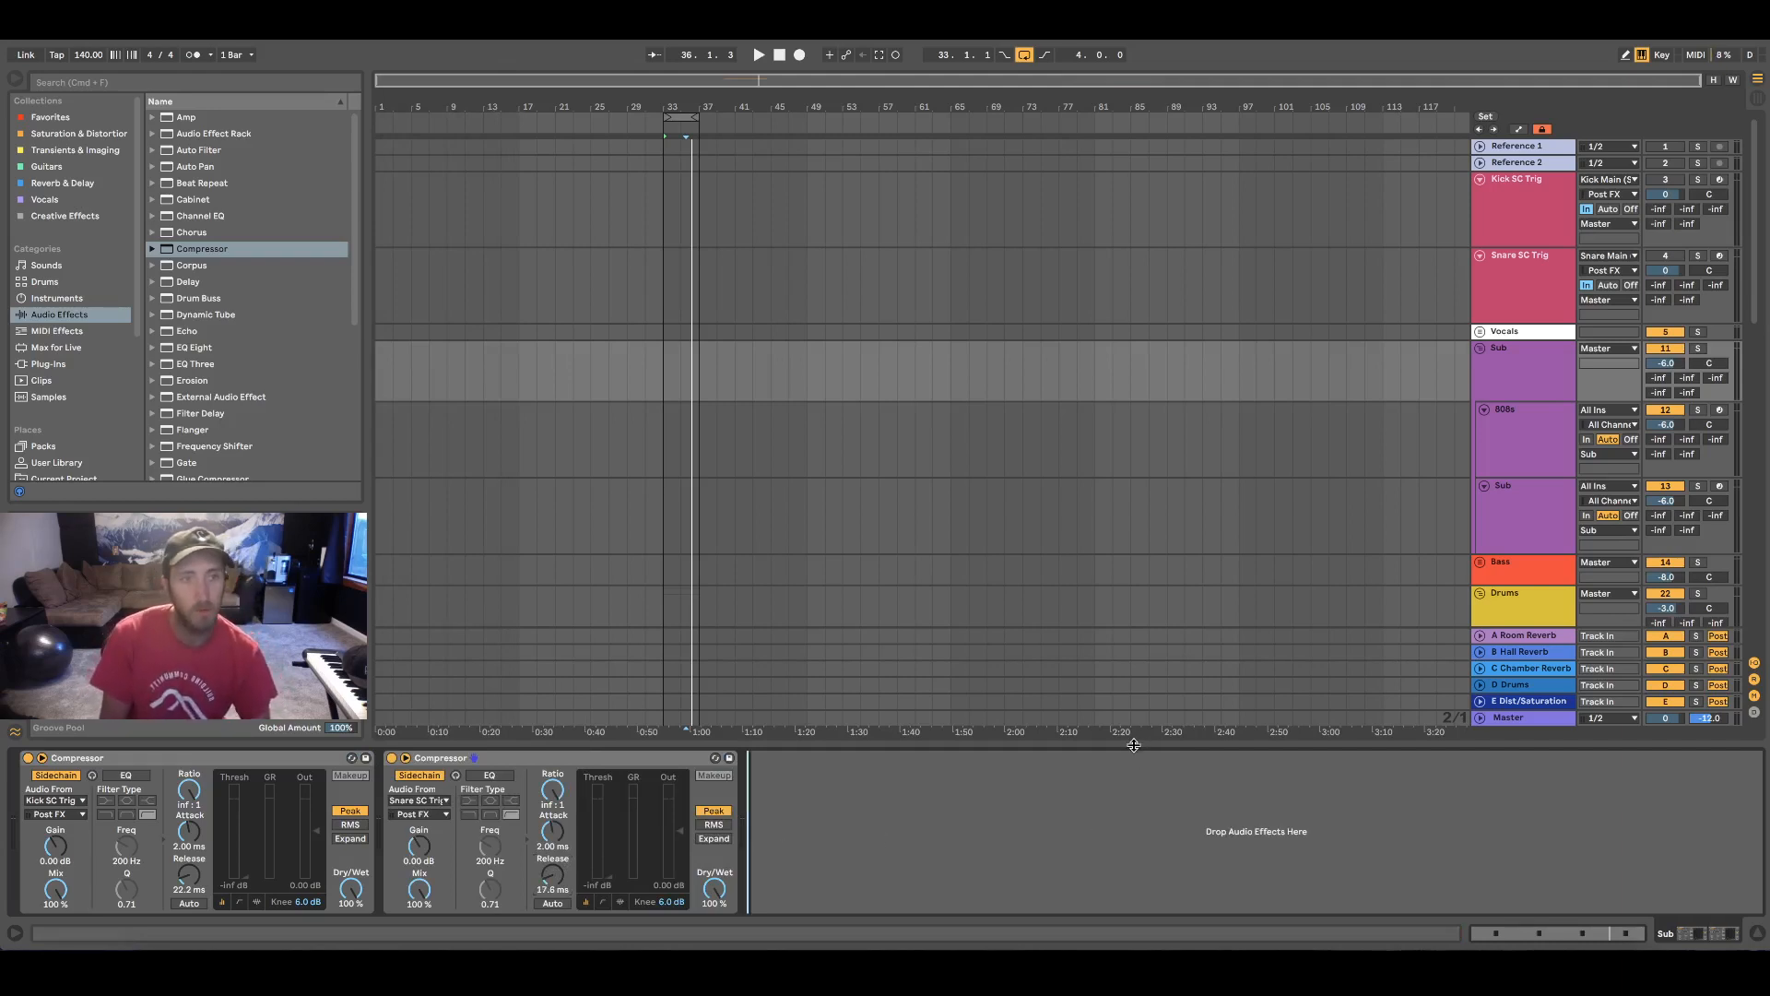
Copy both sidechain Compressors from the Sub group onto the Bass group
{"action": "left_click", "coordinate": [146, 757]}
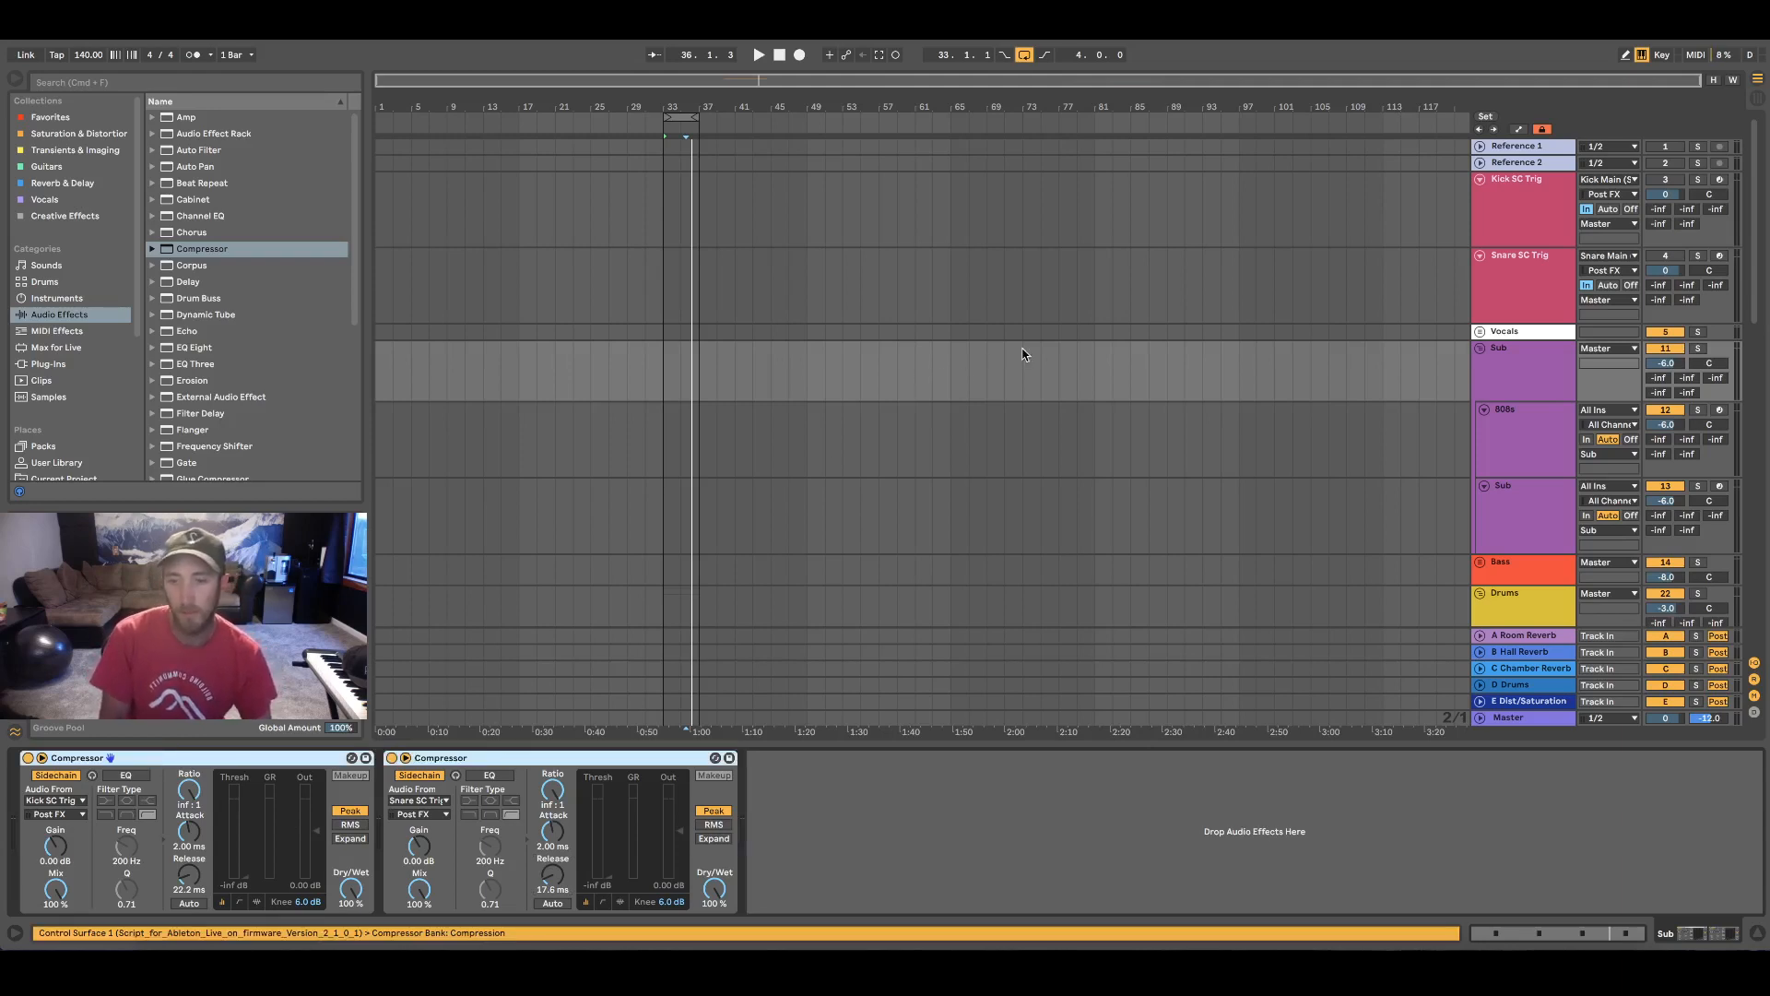
{"action": "scroll", "coordinate": [1374, 389], "scroll_direction": "down", "scroll_amount": 3}
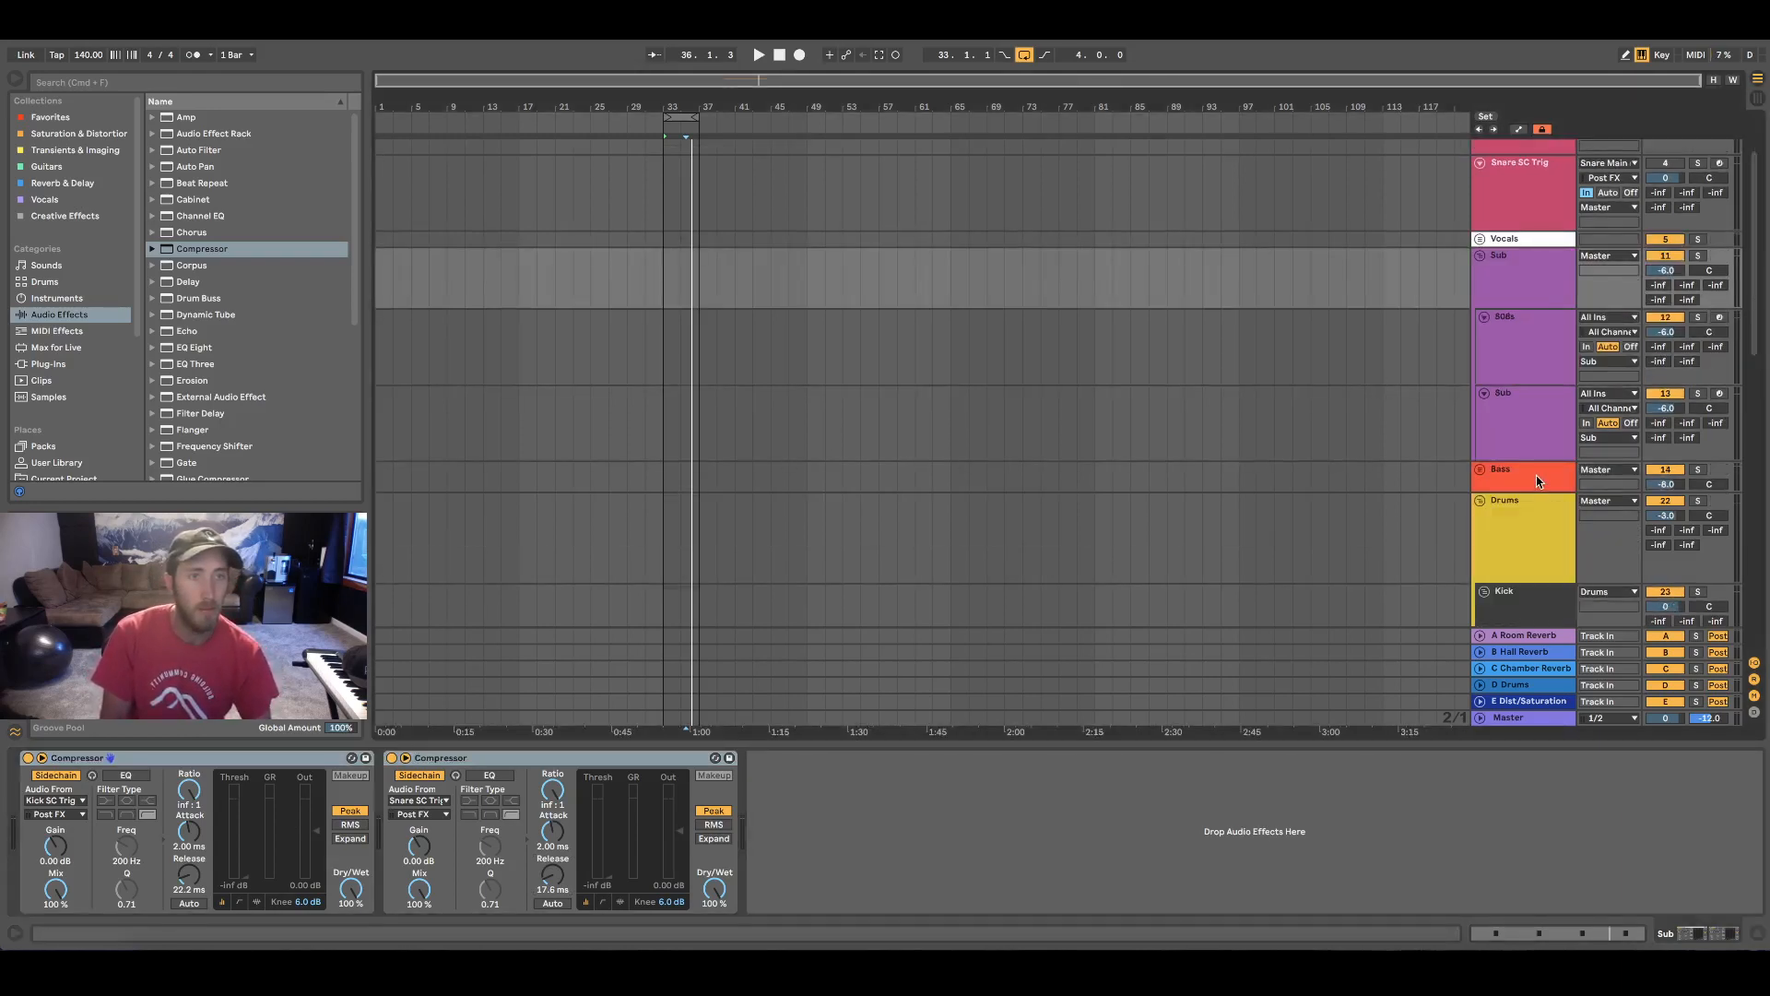
{"action": "left_click", "coordinate": [1537, 480]}
{"action": "key", "text": "super+v"}
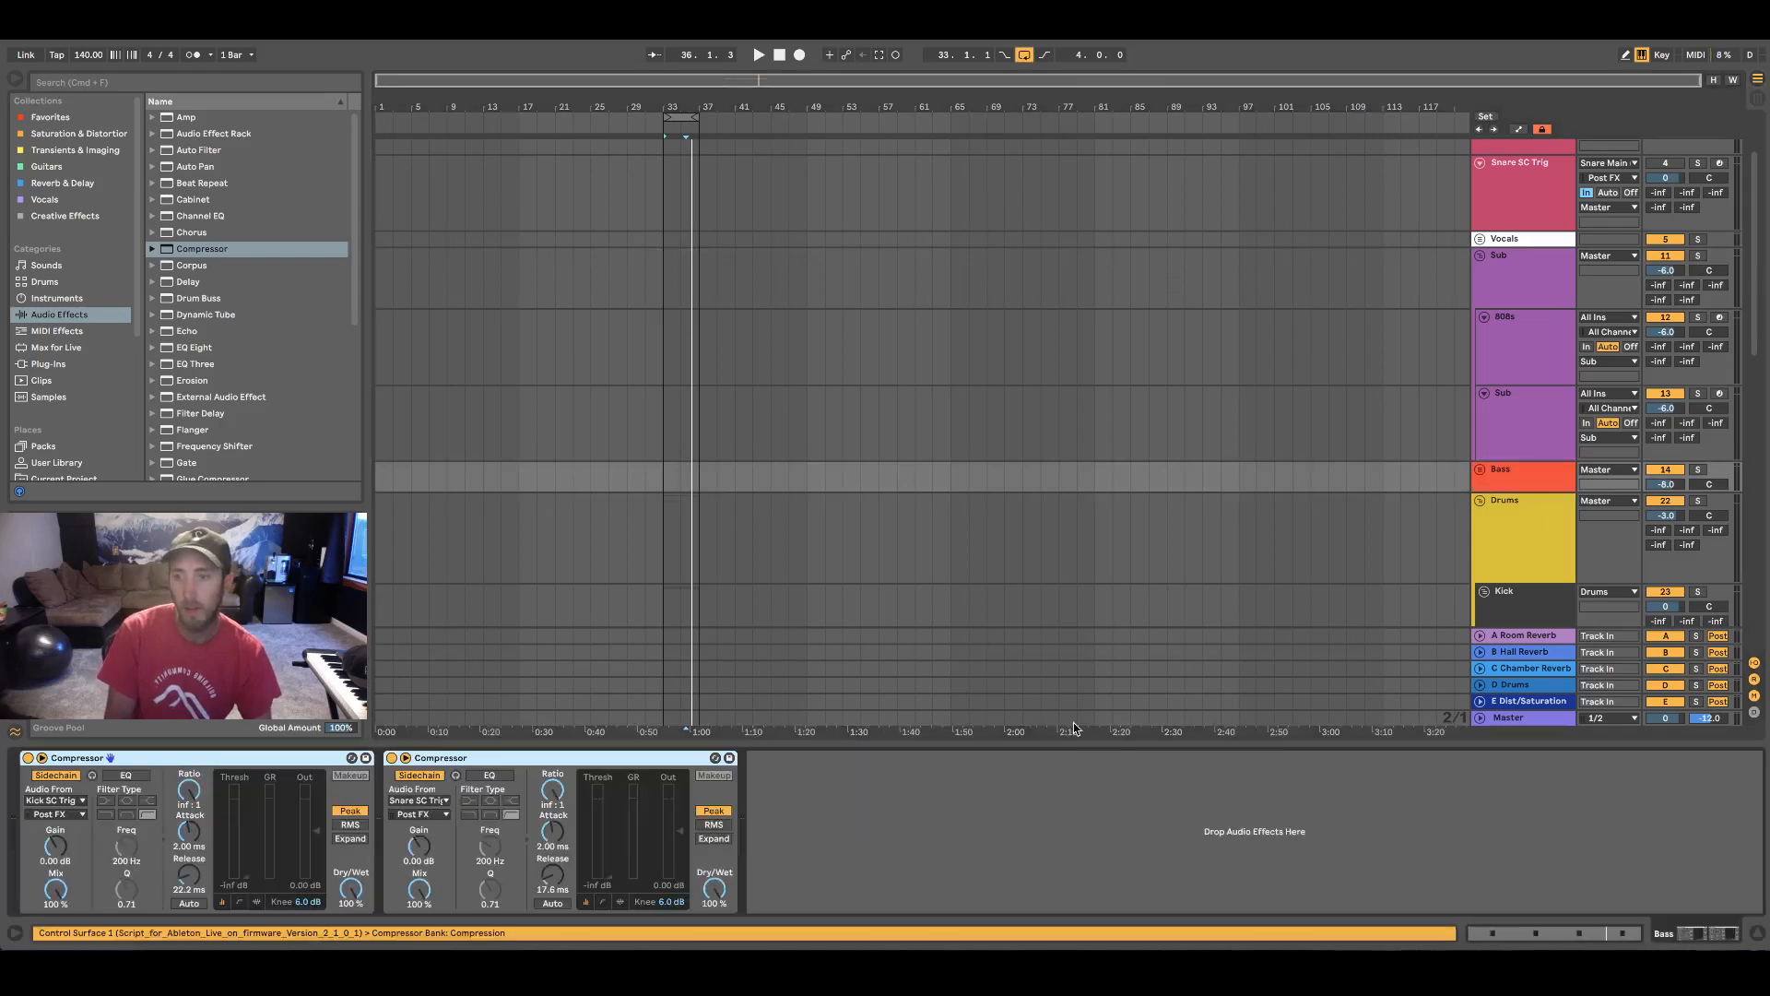
Group the tracks from Lead through FX into one new group track
{"action": "scroll", "coordinate": [1374, 466], "scroll_direction": "down", "scroll_amount": 10}
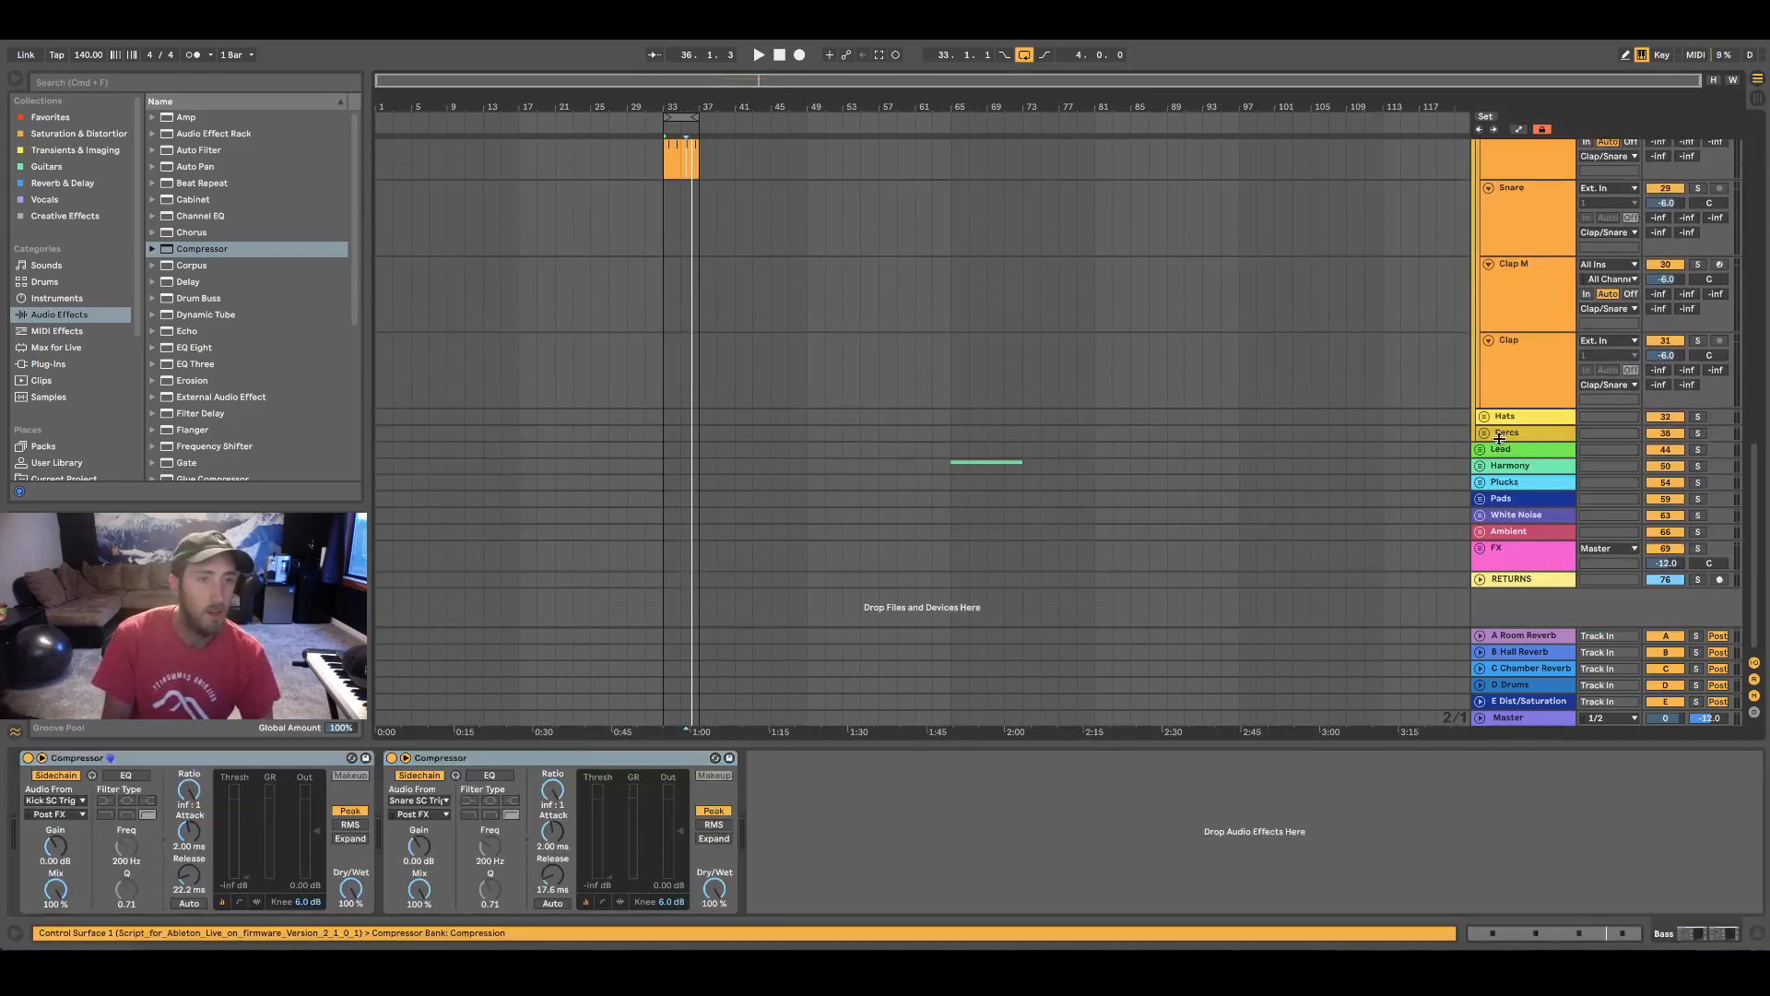
{"action": "left_click", "coordinate": [1511, 450]}
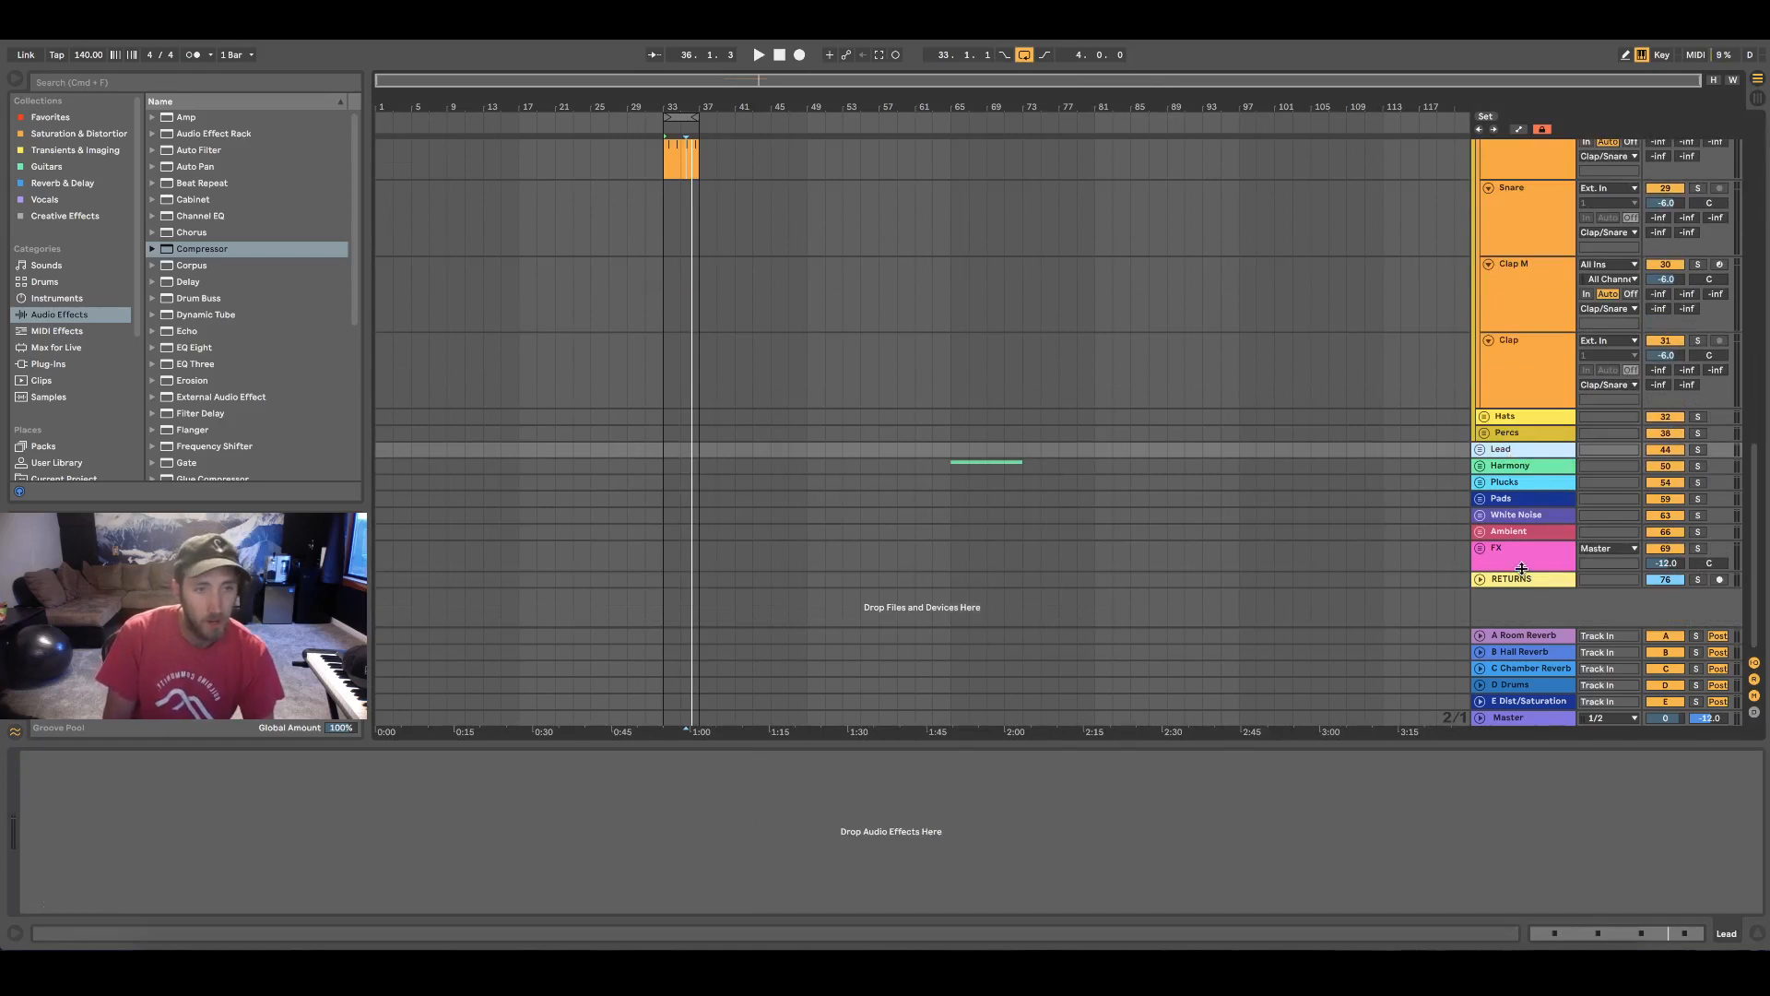
{"action": "left_click", "coordinate": [1534, 555]}
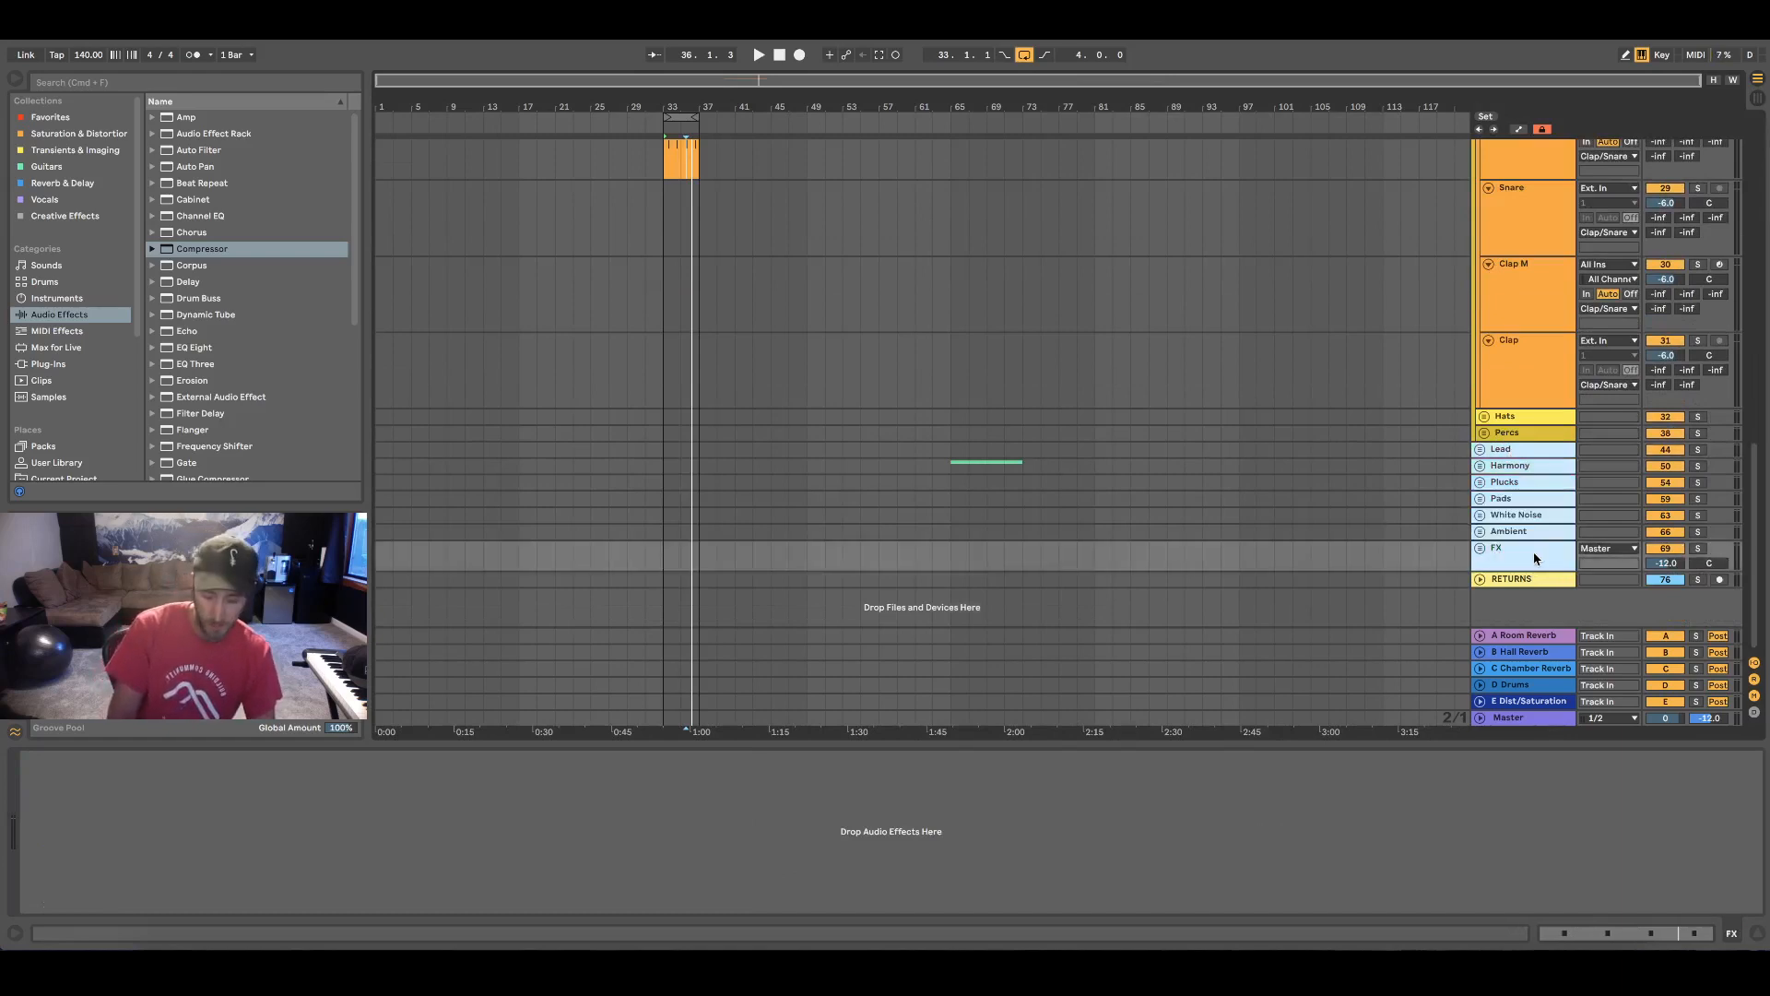
{"action": "key", "text": "super+g"}
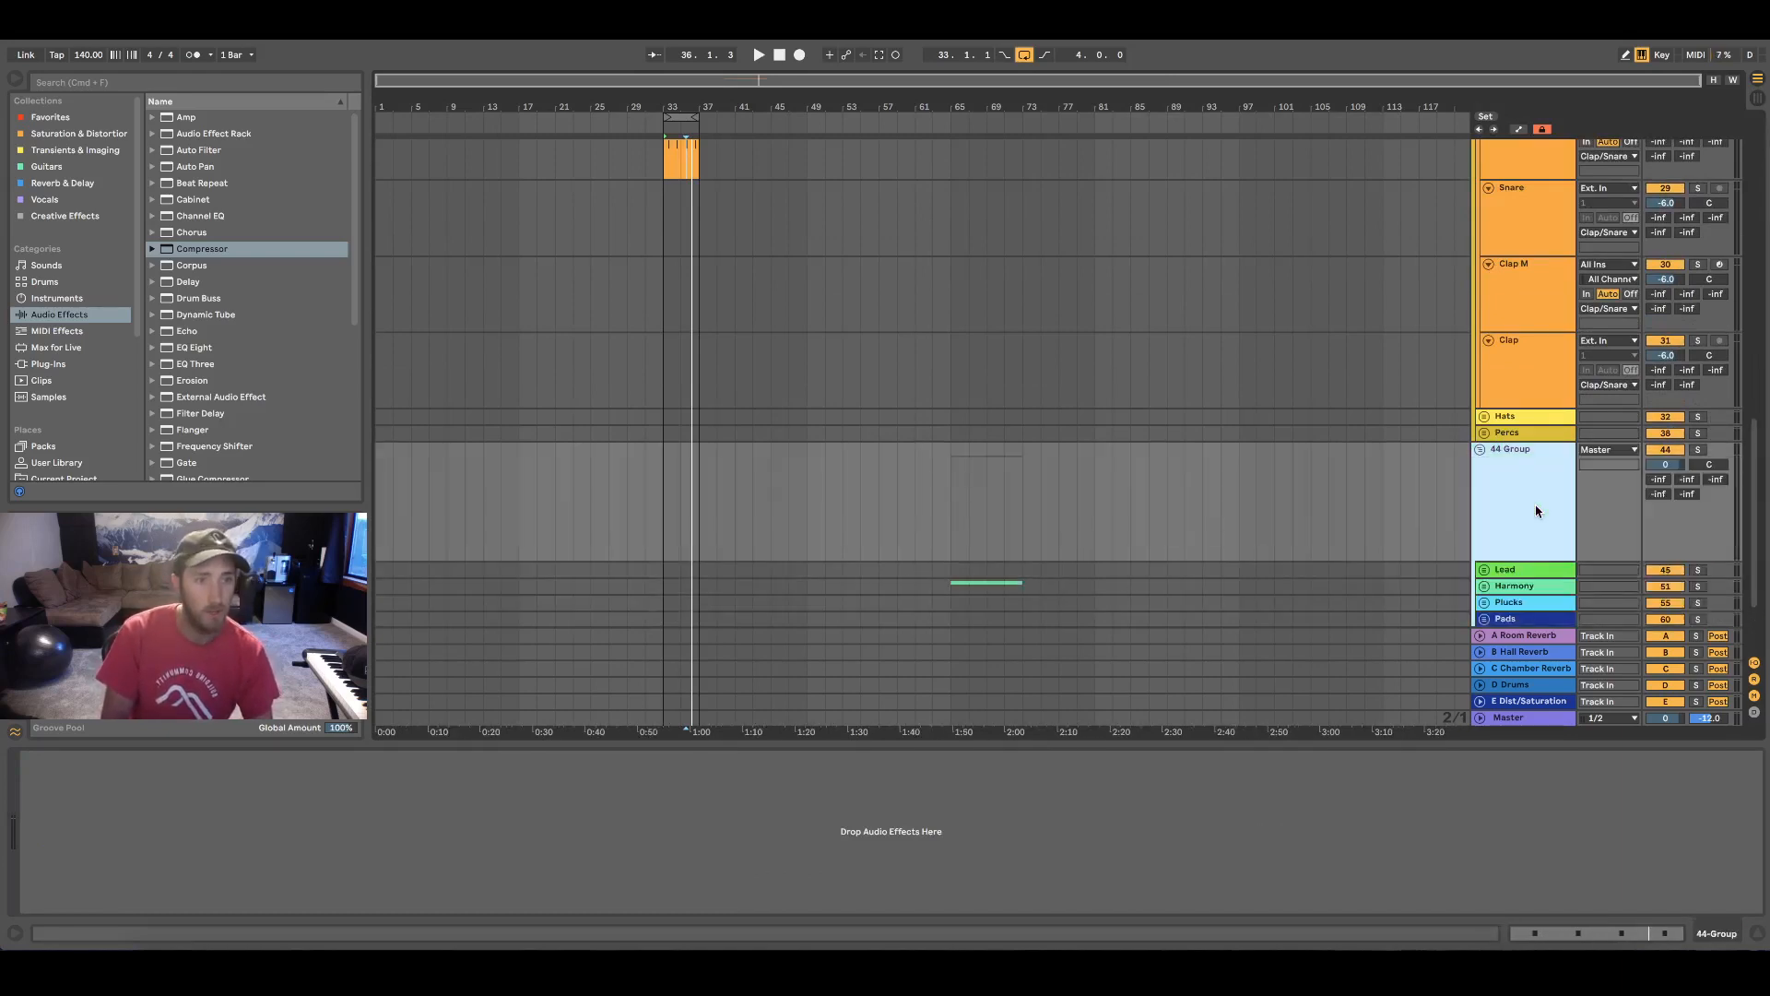
Rename the new group track as Synths
{"action": "key", "text": "super+r"}
{"action": "type", "text": "S"}
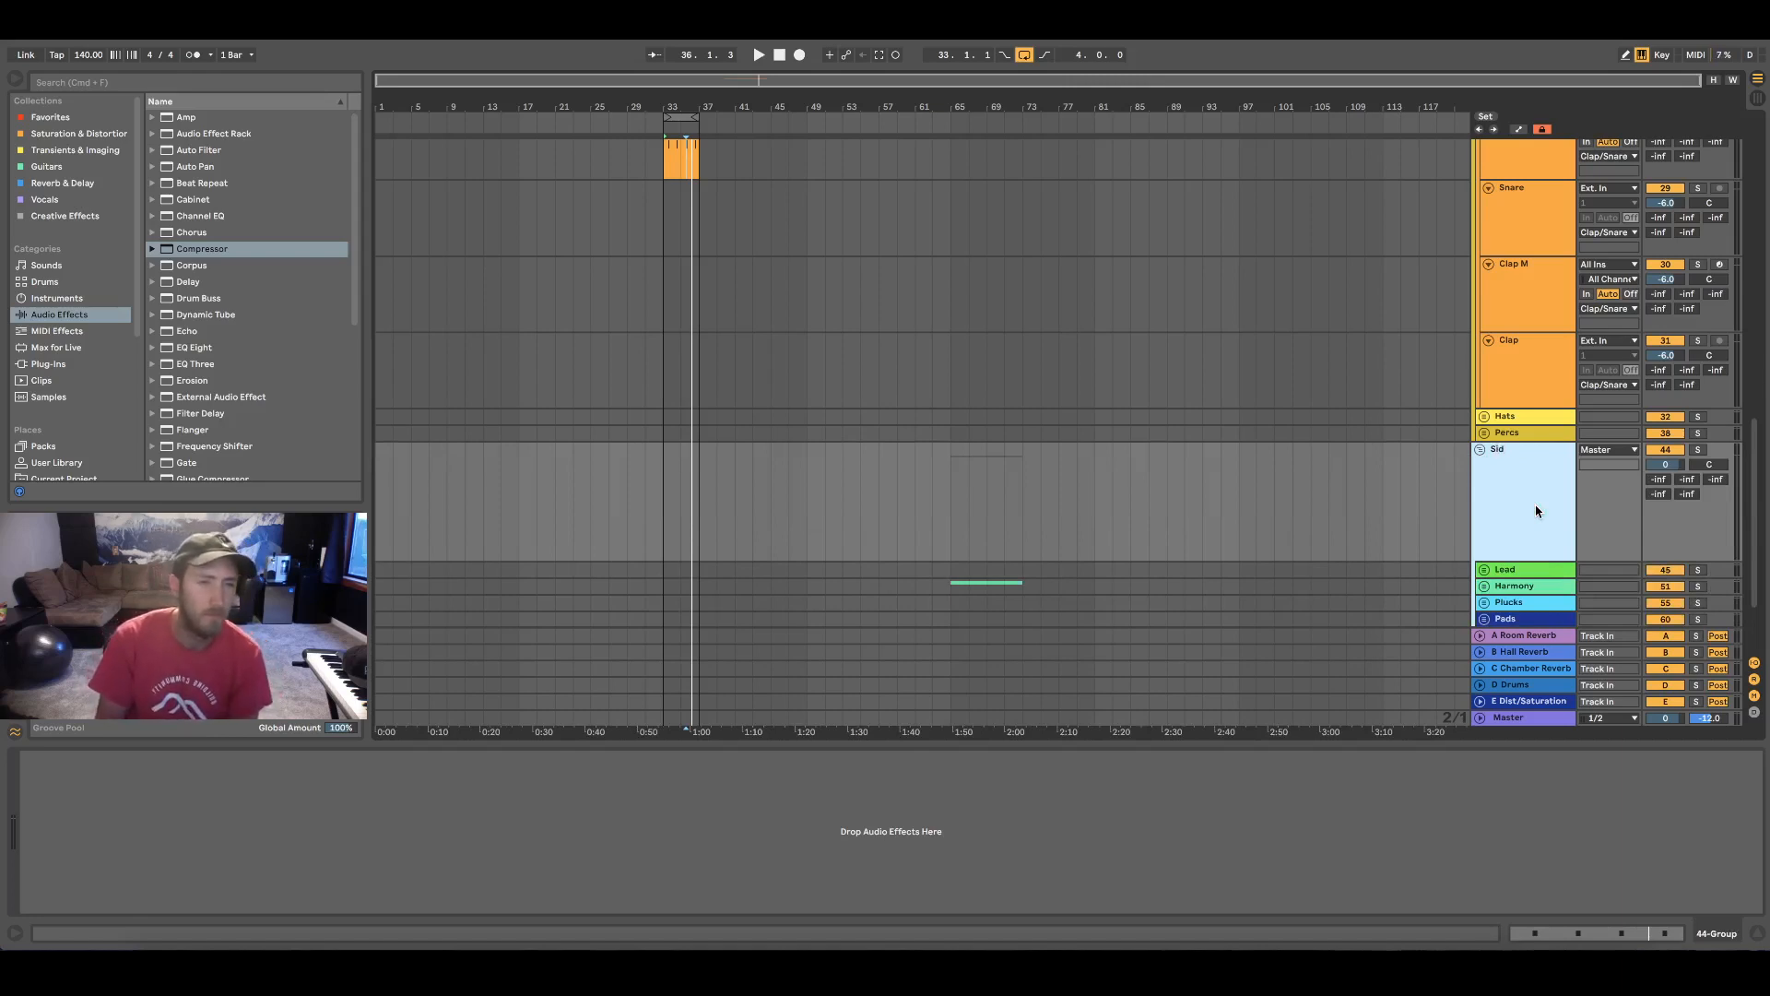
{"action": "type", "text": "echa"}
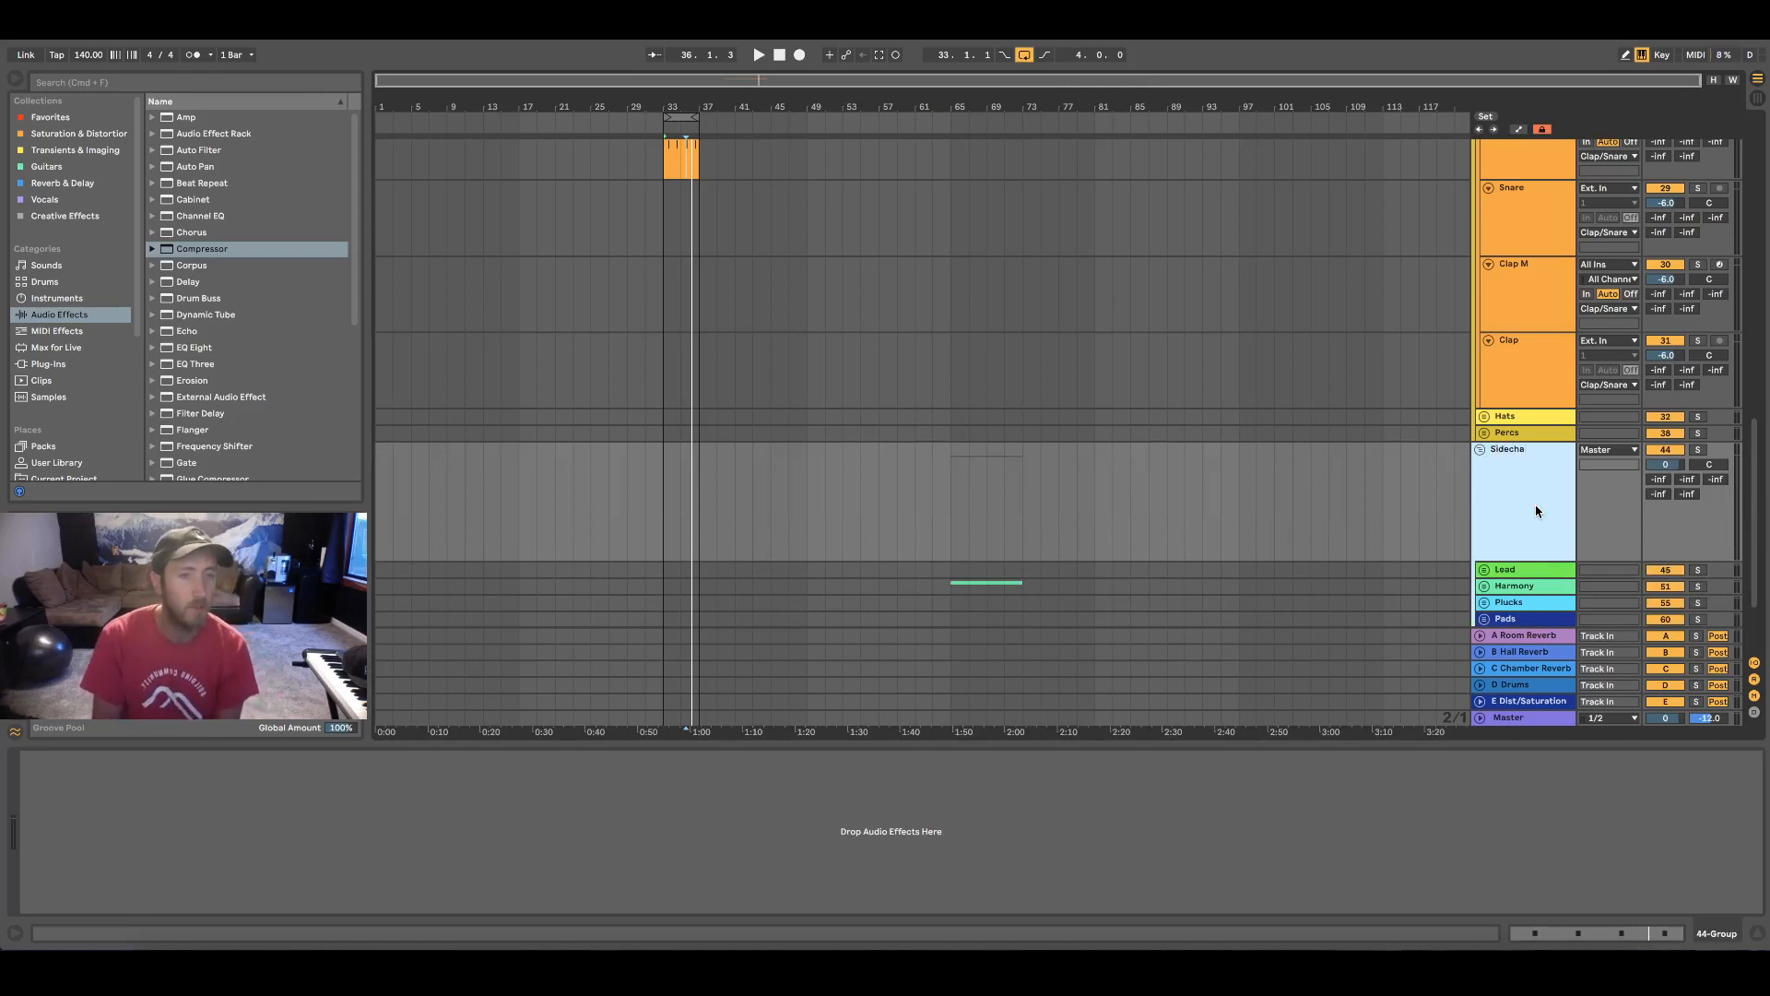
{"action": "key", "text": "BackSpace"}
{"action": "key", "text": "BackSpace"}
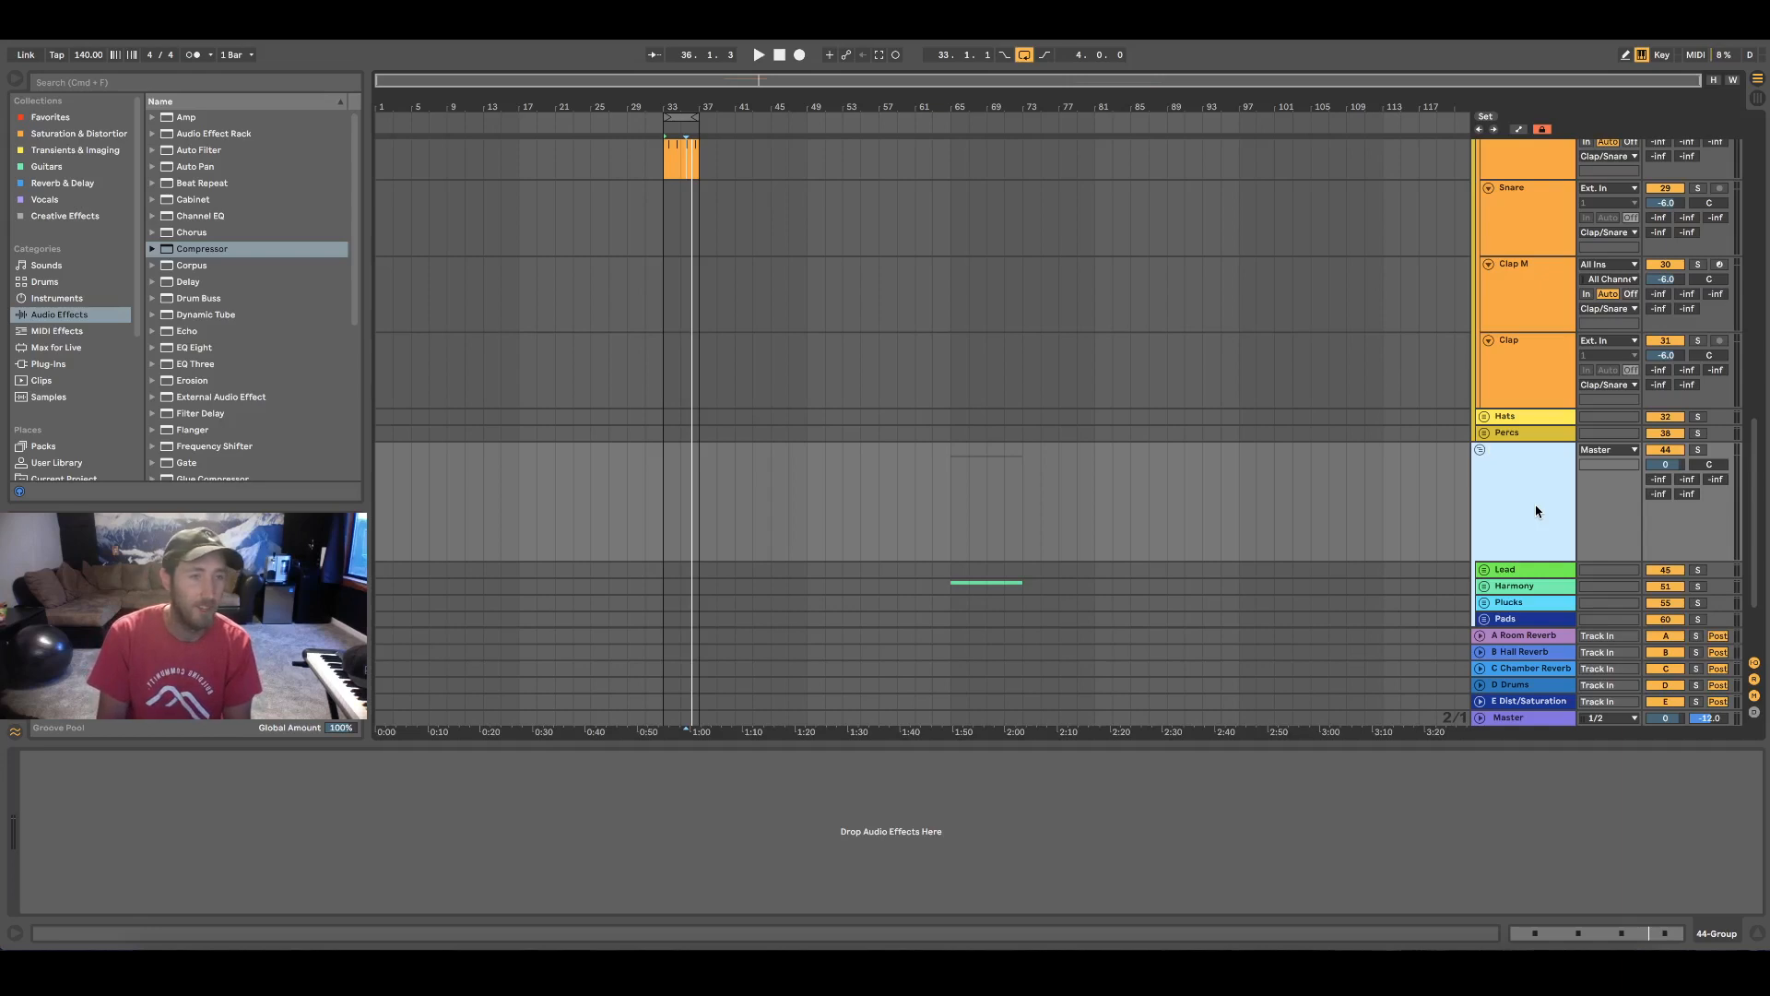
{"action": "type", "text": "s"}
{"action": "key", "text": "Return"}
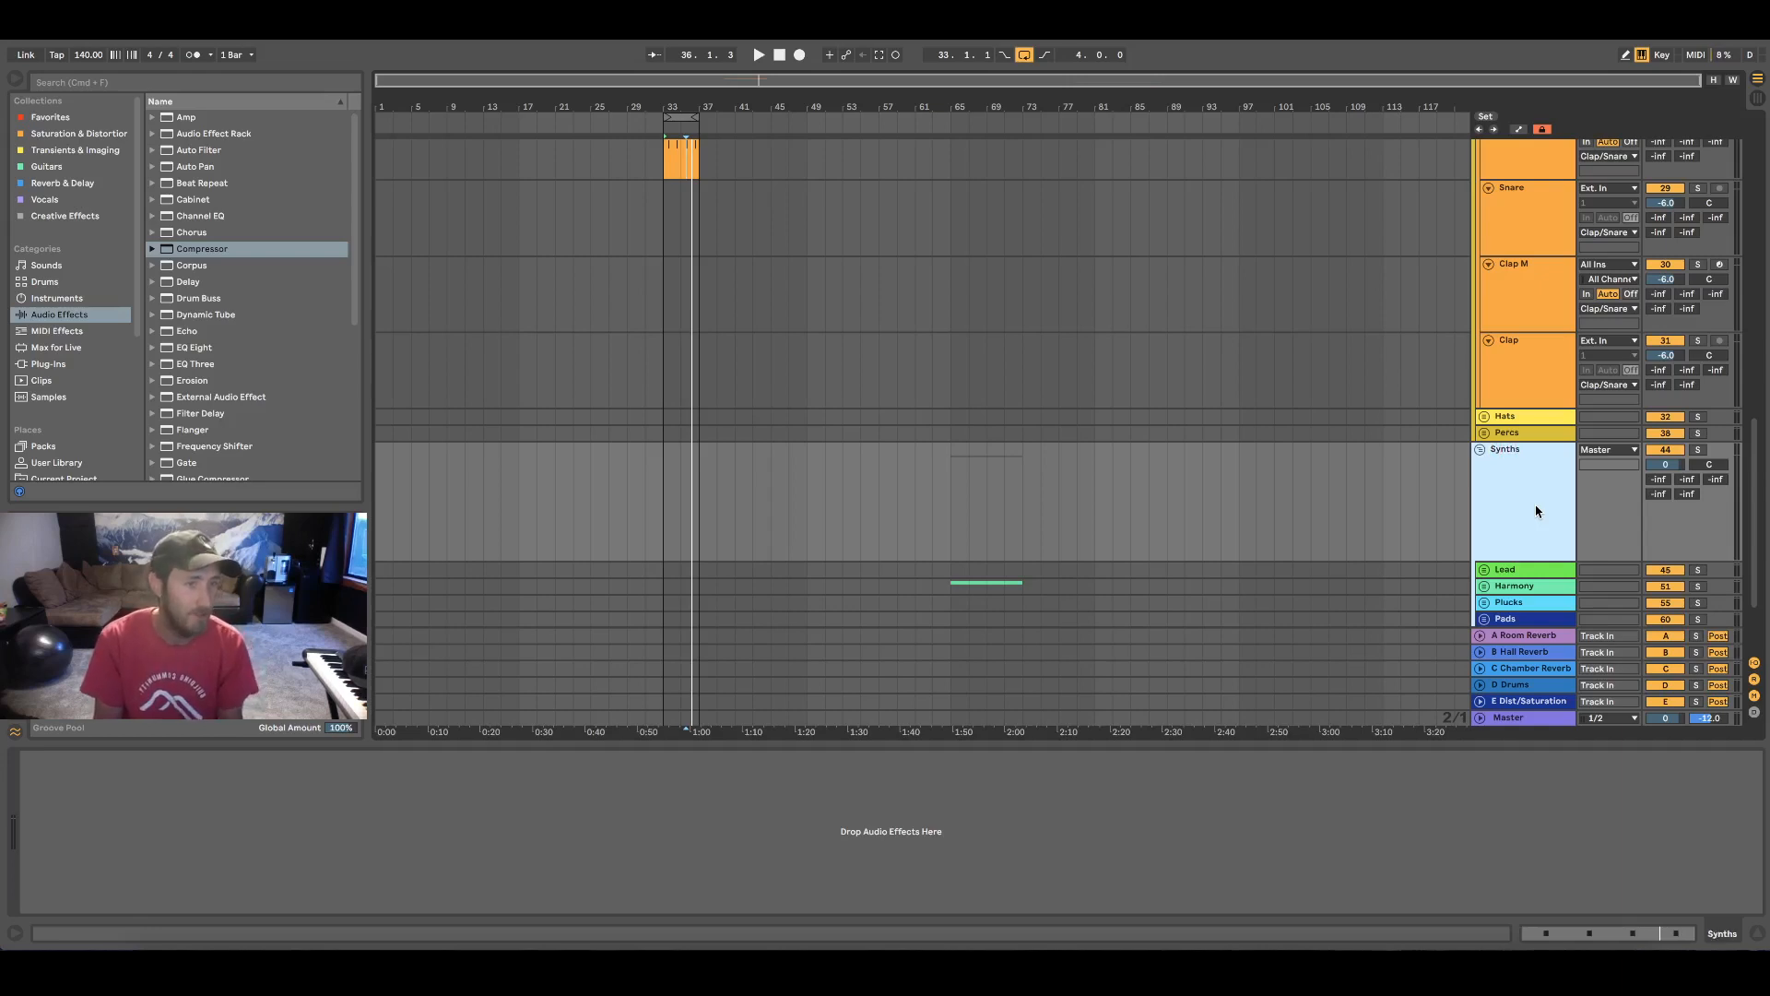
Paste the two copied sidechain Compressors onto the Synths group
{"action": "scroll", "coordinate": [1533, 512], "scroll_direction": "down", "scroll_amount": 3}
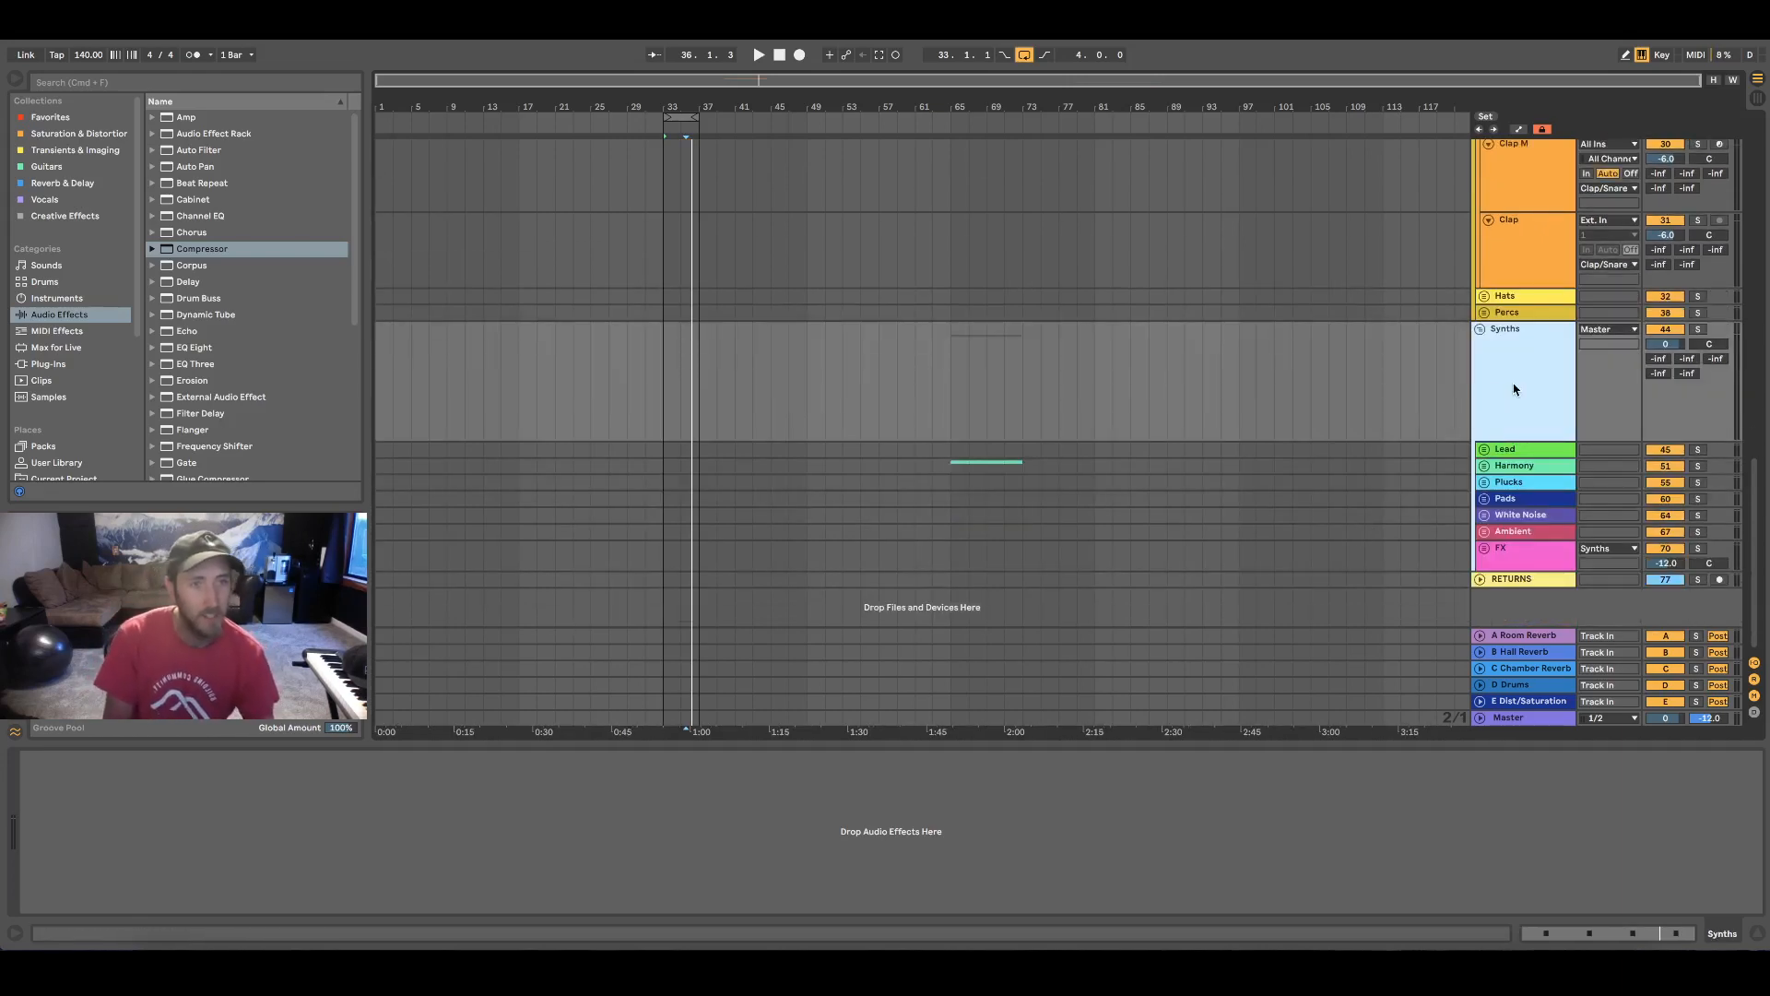
{"action": "left_click", "coordinate": [830, 836]}
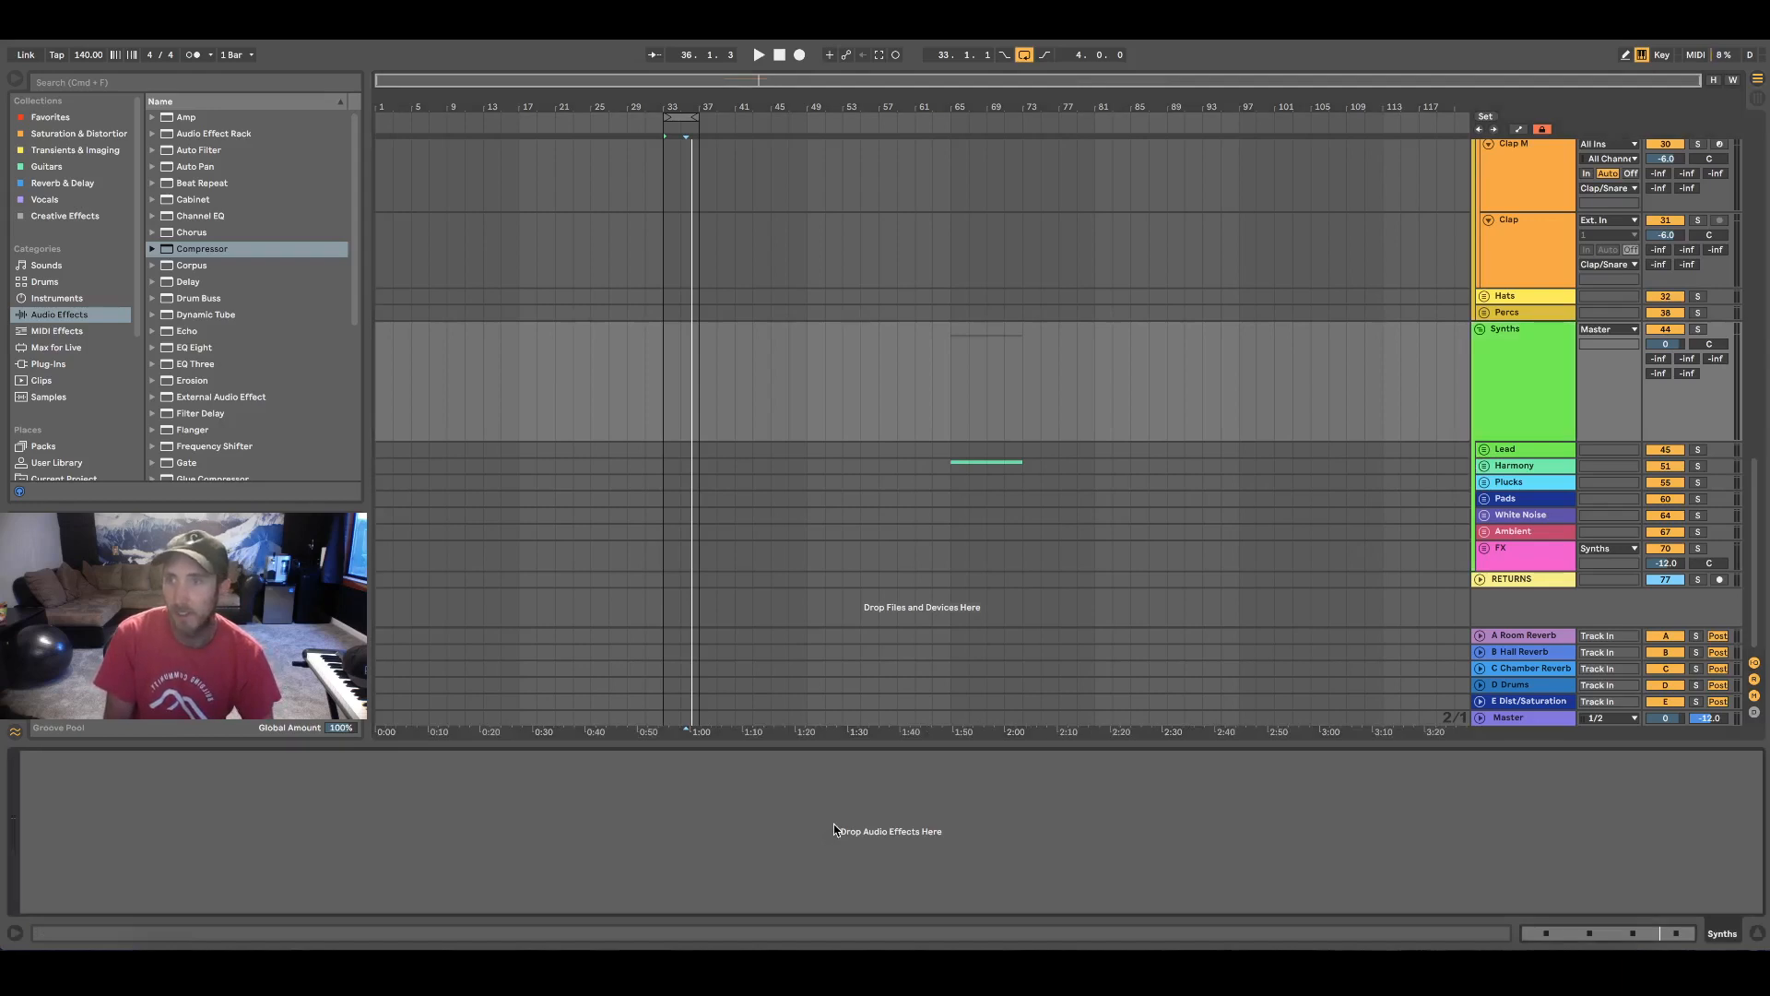
{"action": "key", "text": "super+v"}
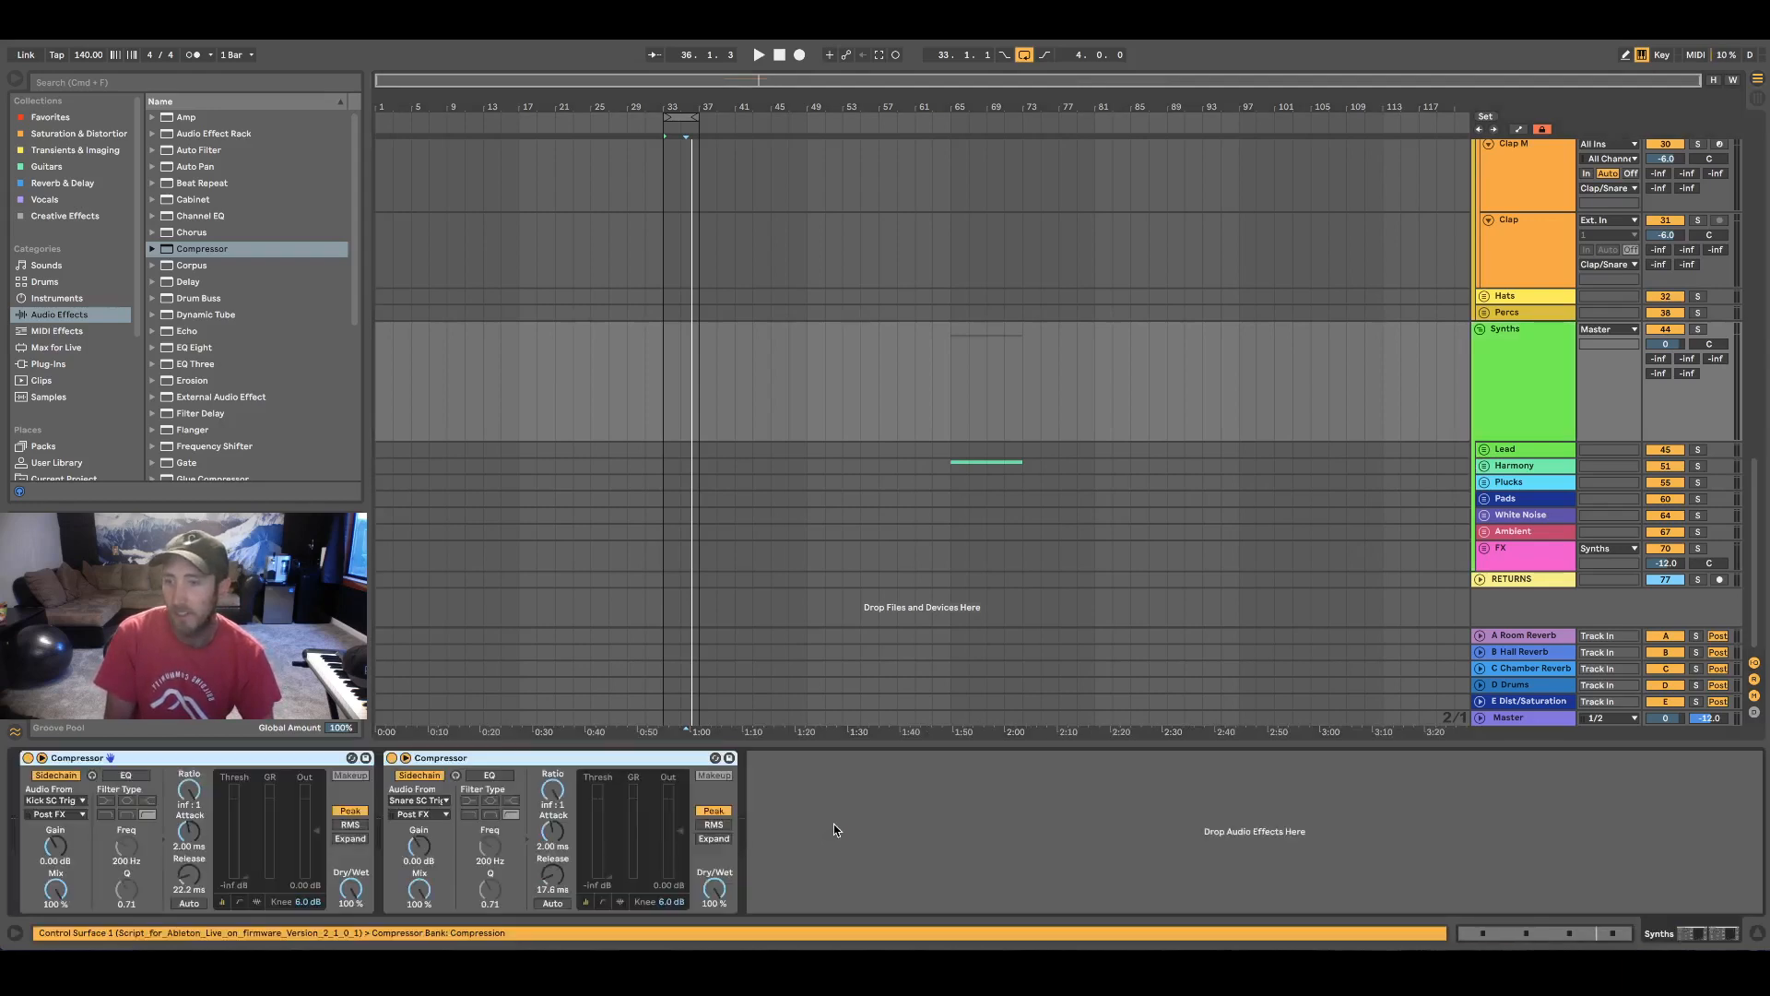
Set the Synths group's kick Compressor threshold to -45.5 dB and its snare Compressor threshold to -44.1 dB
{"action": "left_click", "coordinate": [1537, 434]}
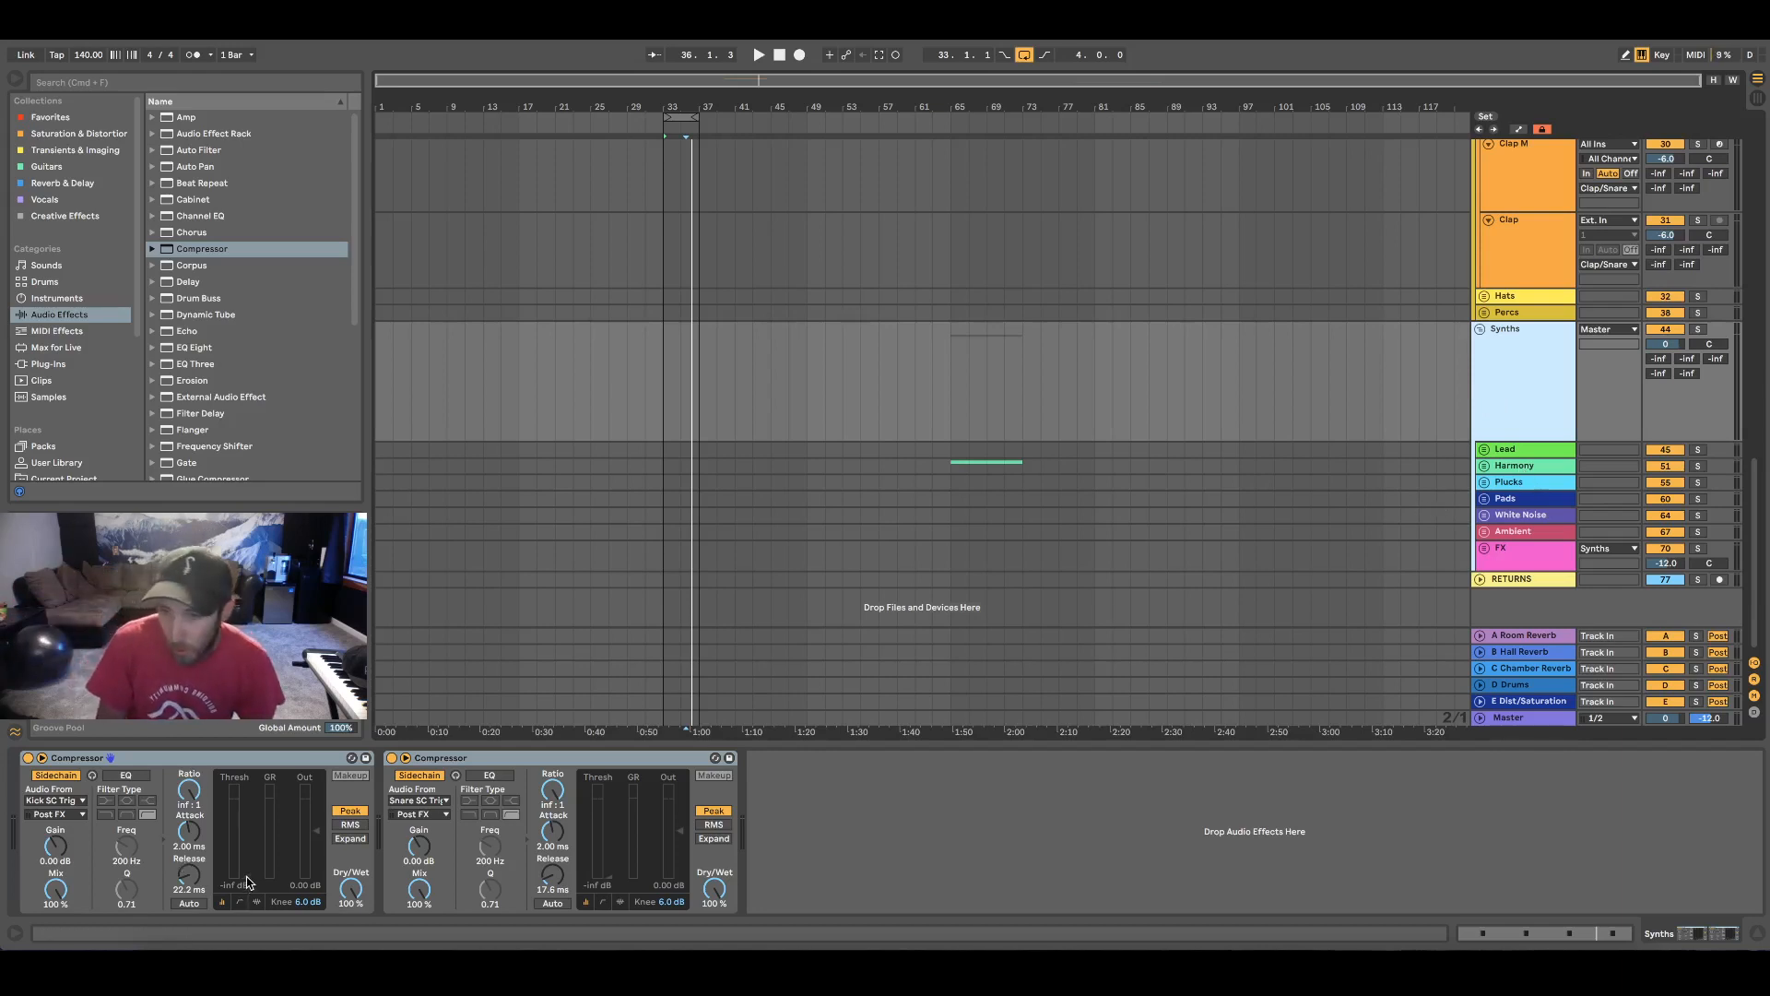
{"action": "left_click_drag", "start_coordinate": [247, 882], "coordinate": [246, 869]}
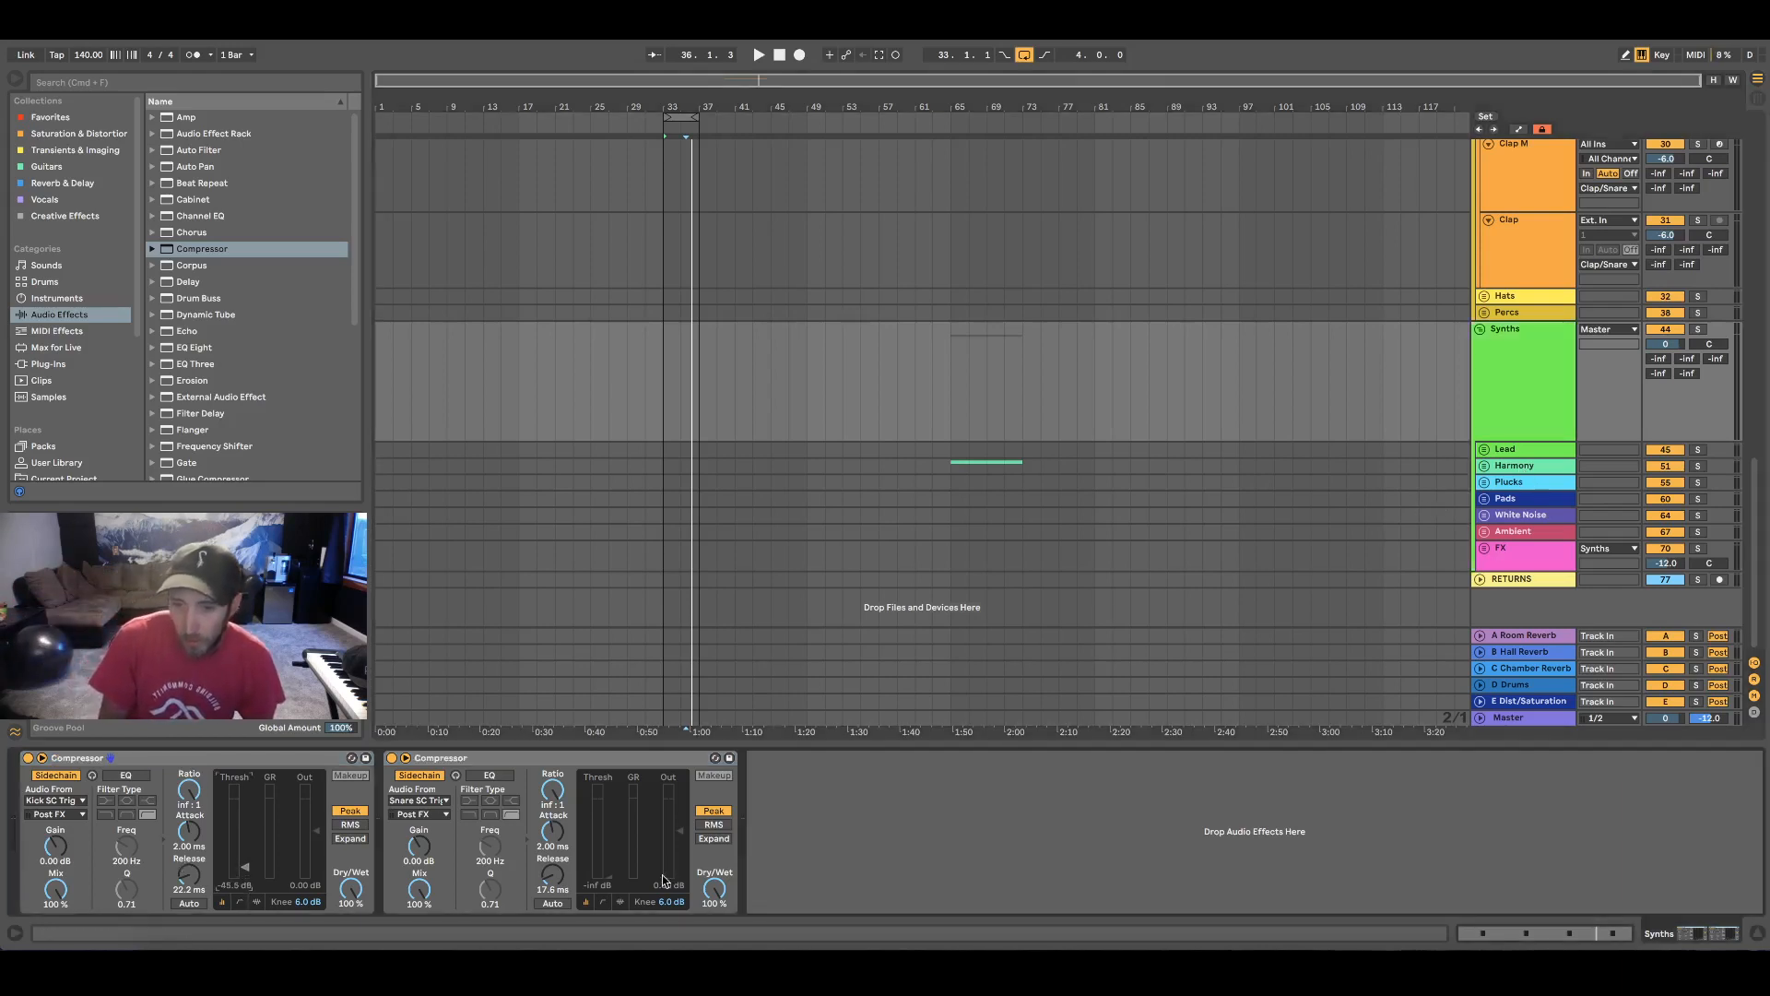
{"action": "left_click_drag", "start_coordinate": [609, 882], "coordinate": [609, 866]}
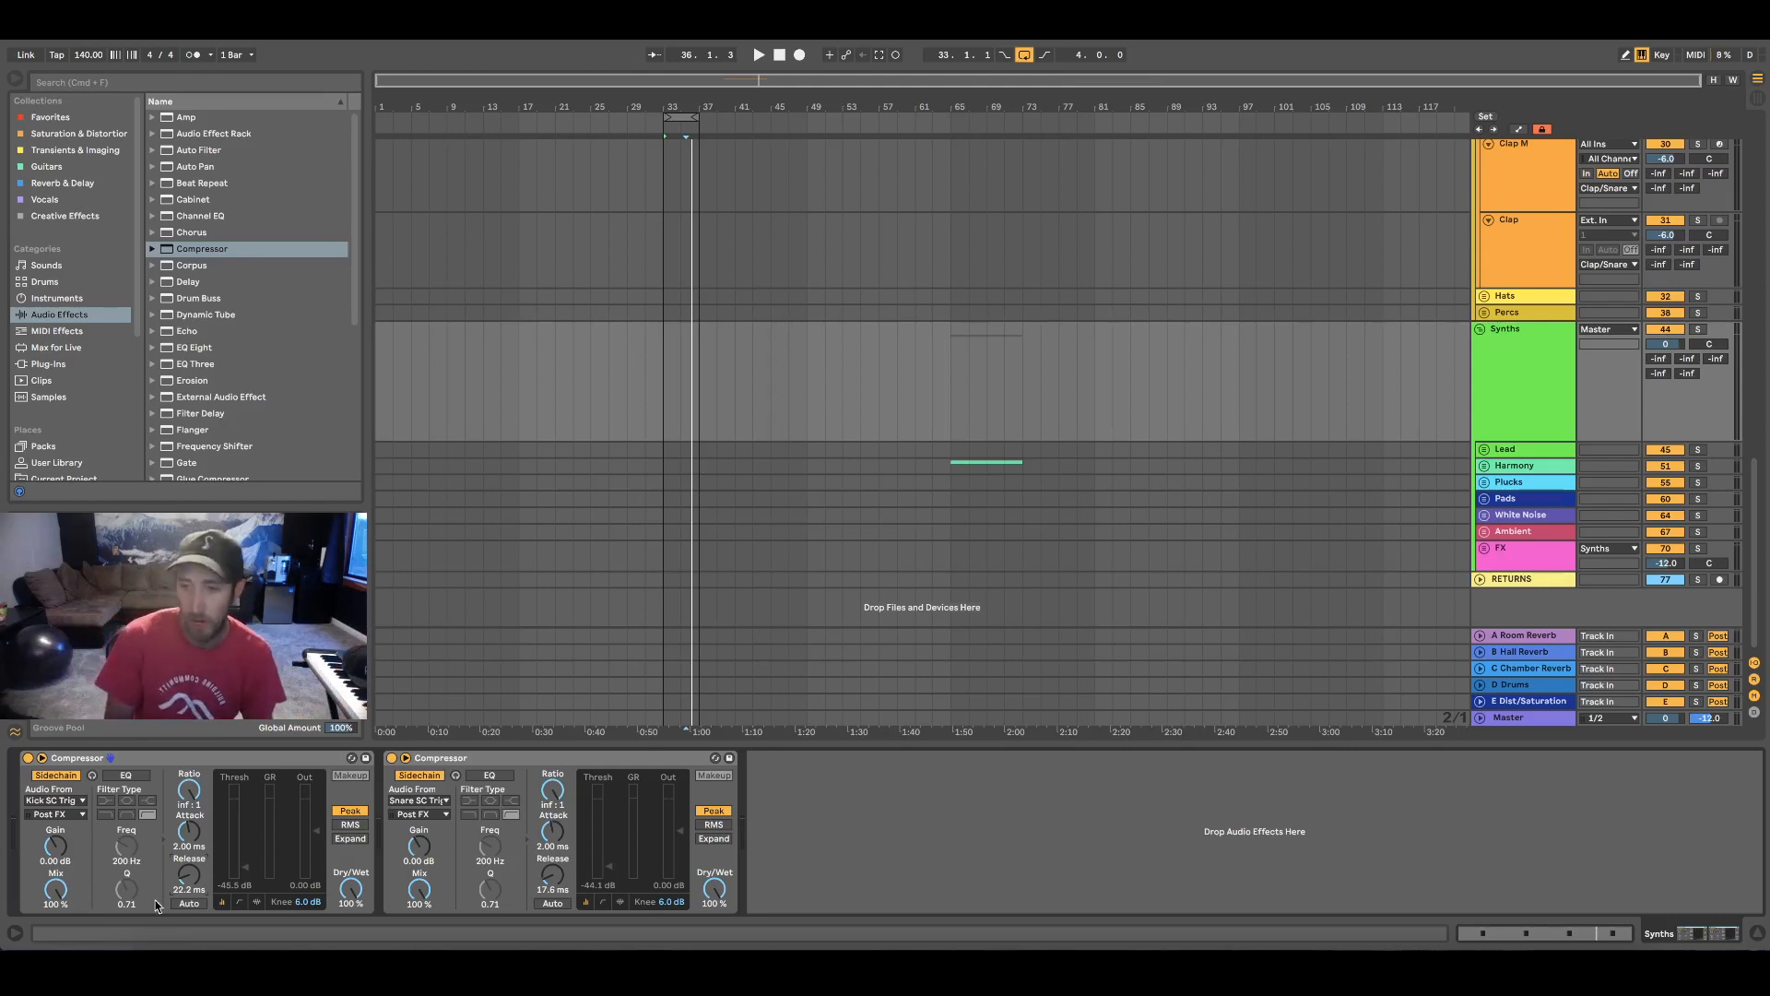
Shorten the Synths Compressors' releases to 19.8 ms for the kick trigger and 15.6 ms for the snare trigger
{"action": "left_click_drag", "start_coordinate": [188, 876], "coordinate": [188, 878]}
{"action": "left_click_drag", "start_coordinate": [552, 878], "coordinate": [552, 881]}
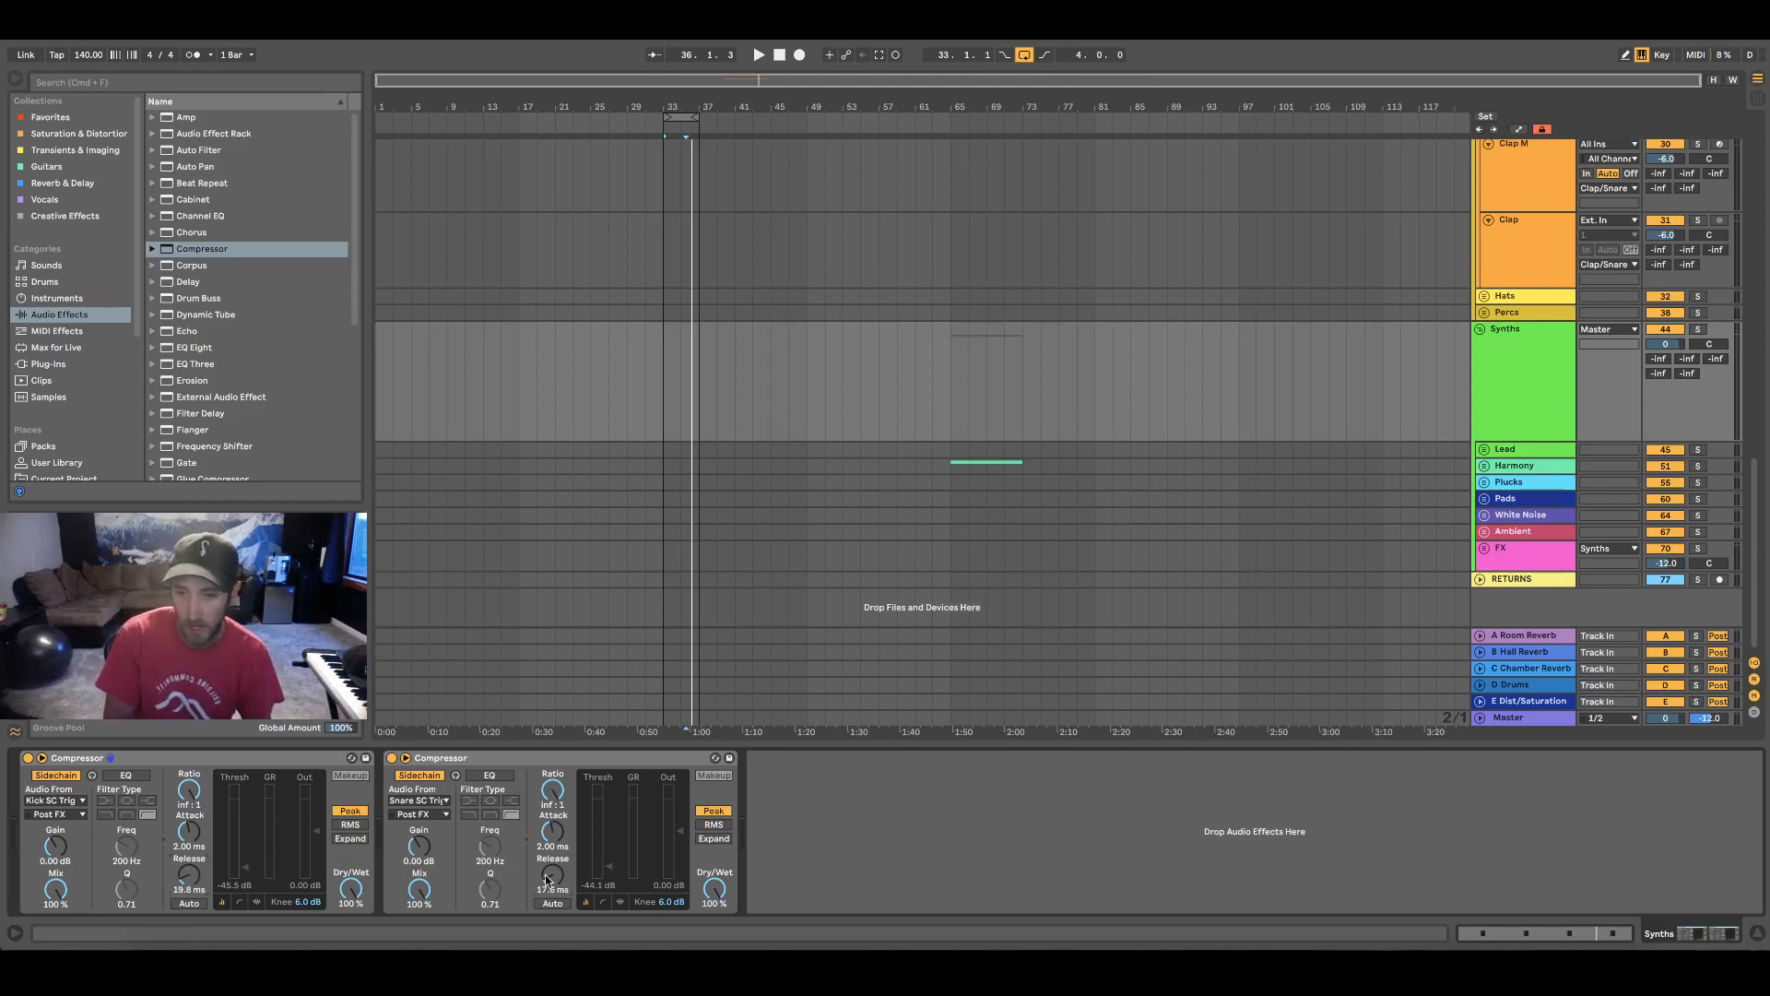
{"action": "left_click", "coordinate": [1139, 853]}
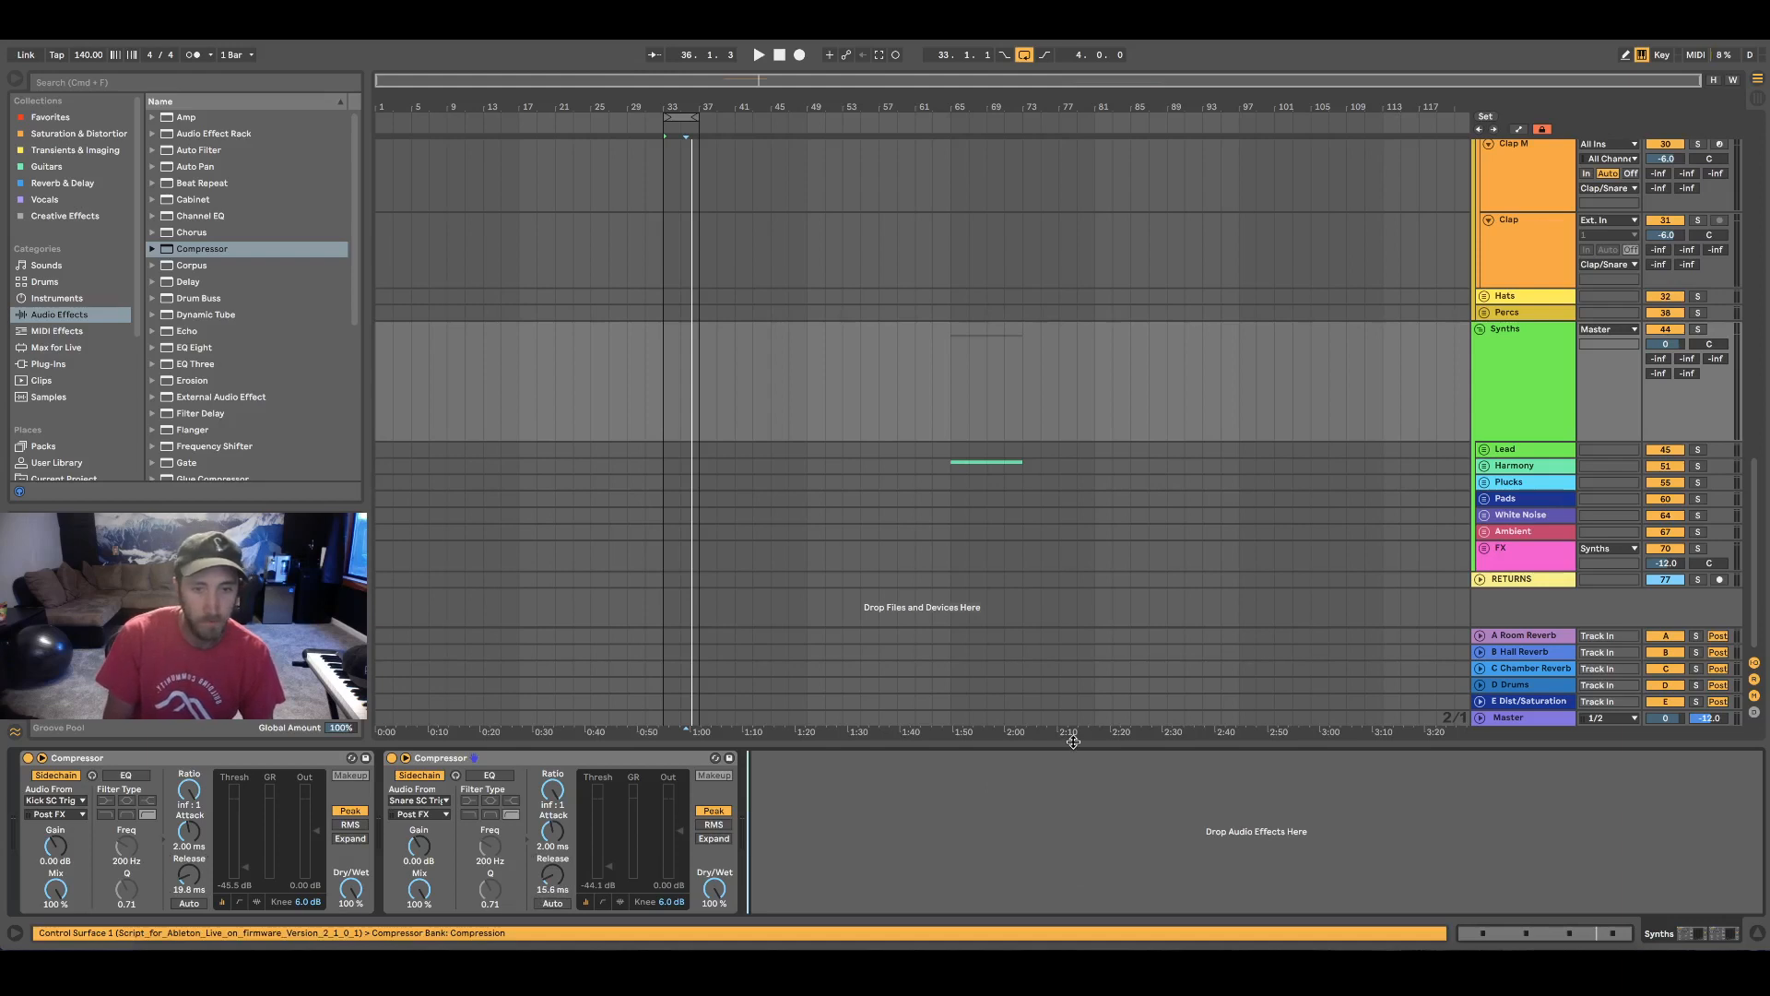
Copy the two sidechain Compressors from the Synths group and paste them onto the Hats group
{"action": "key", "text": "alt+super+l"}
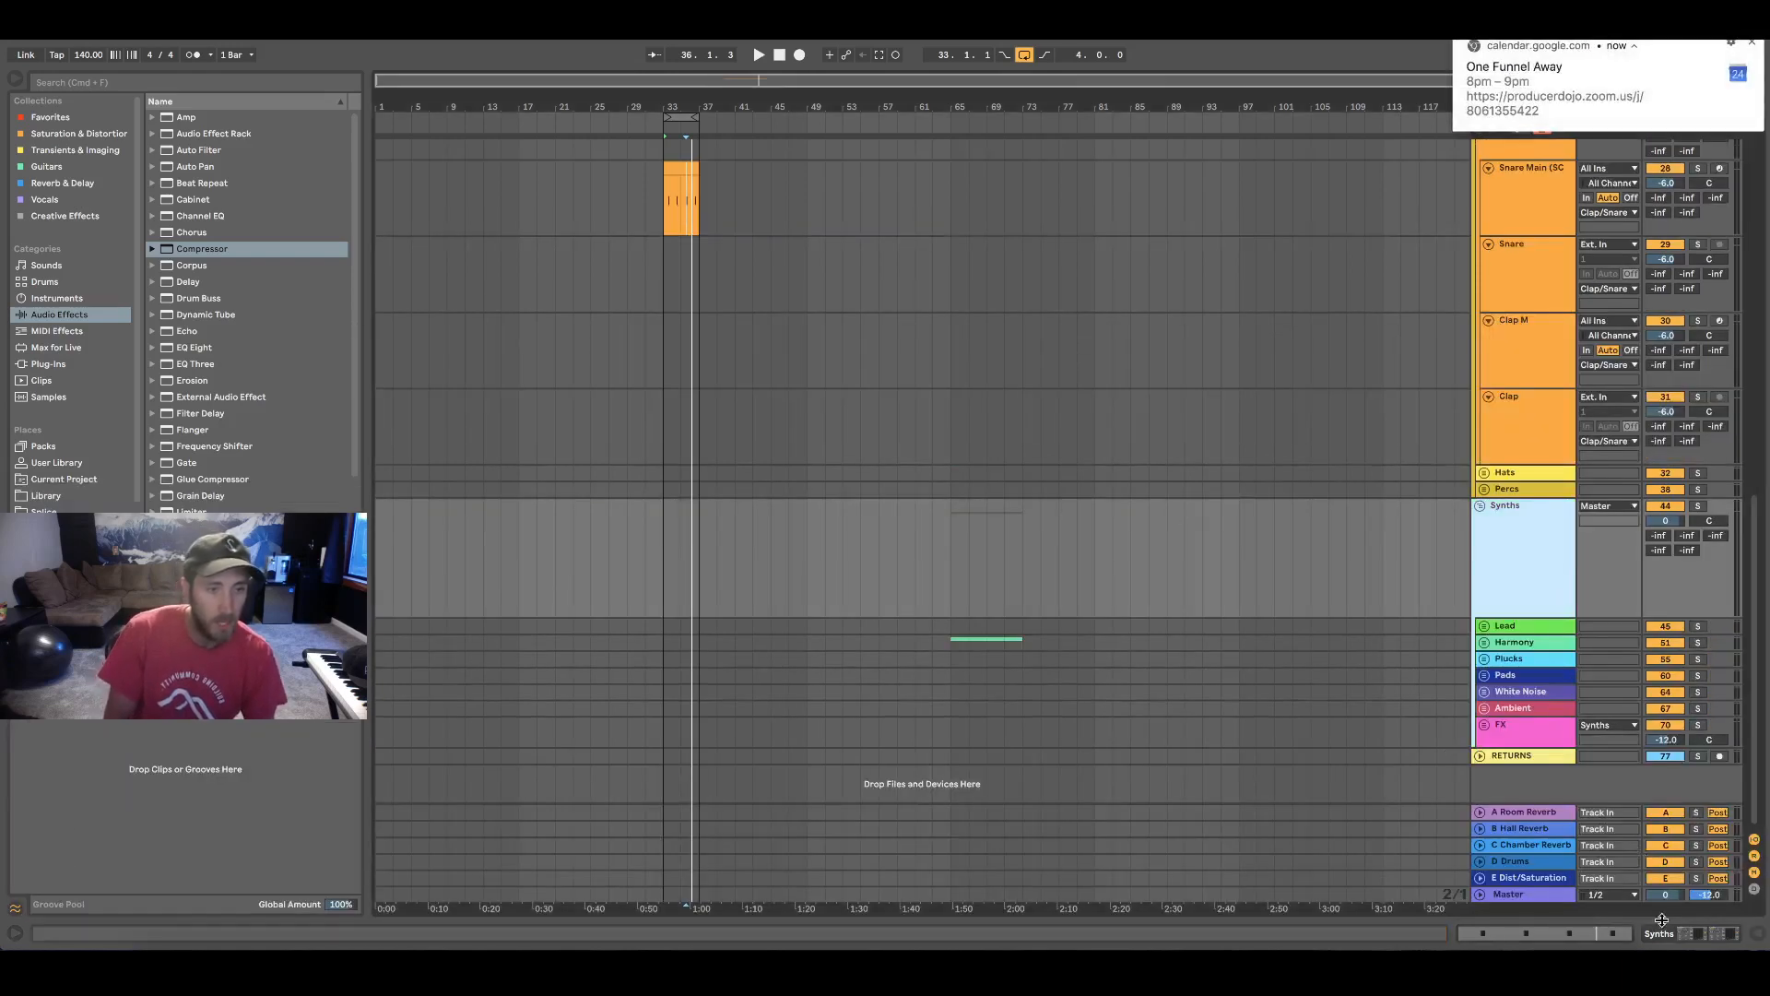
{"action": "key", "text": "alt+super+l"}
{"action": "left_click", "coordinate": [225, 758]}
{"action": "left_click", "coordinate": [516, 758], "text": "shift"}
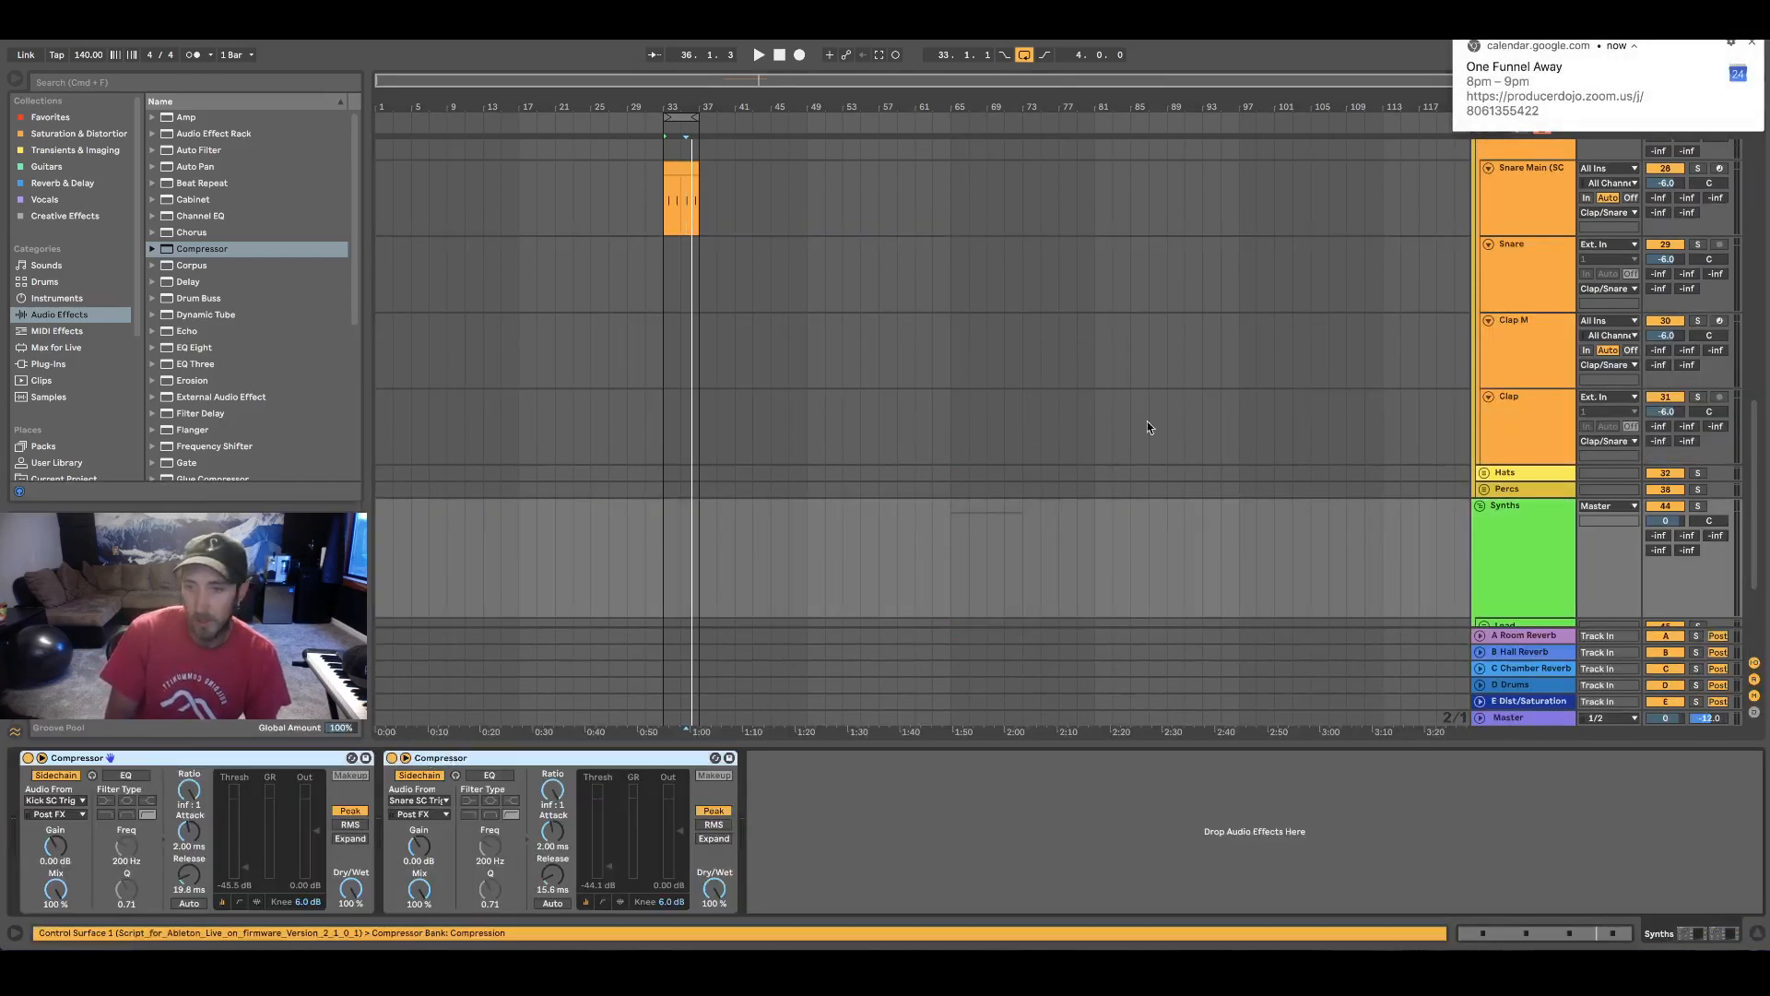
{"action": "left_click", "coordinate": [1425, 473]}
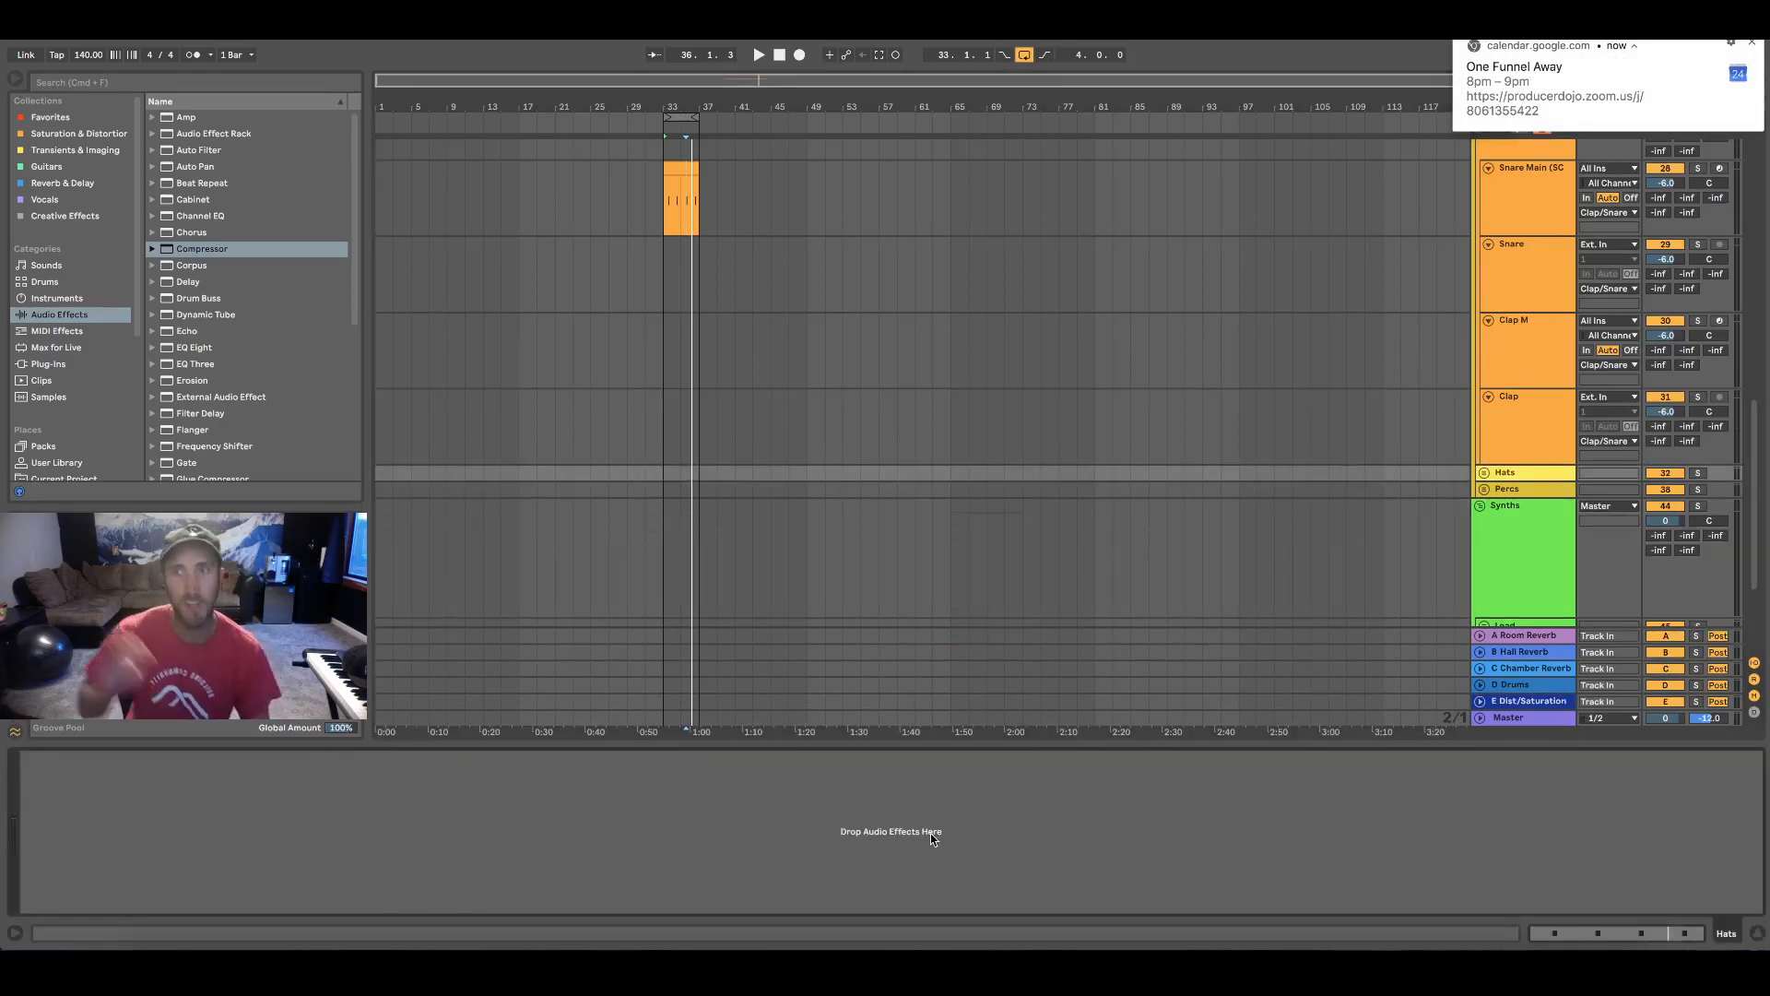
{"action": "key", "text": "ctrl+v"}
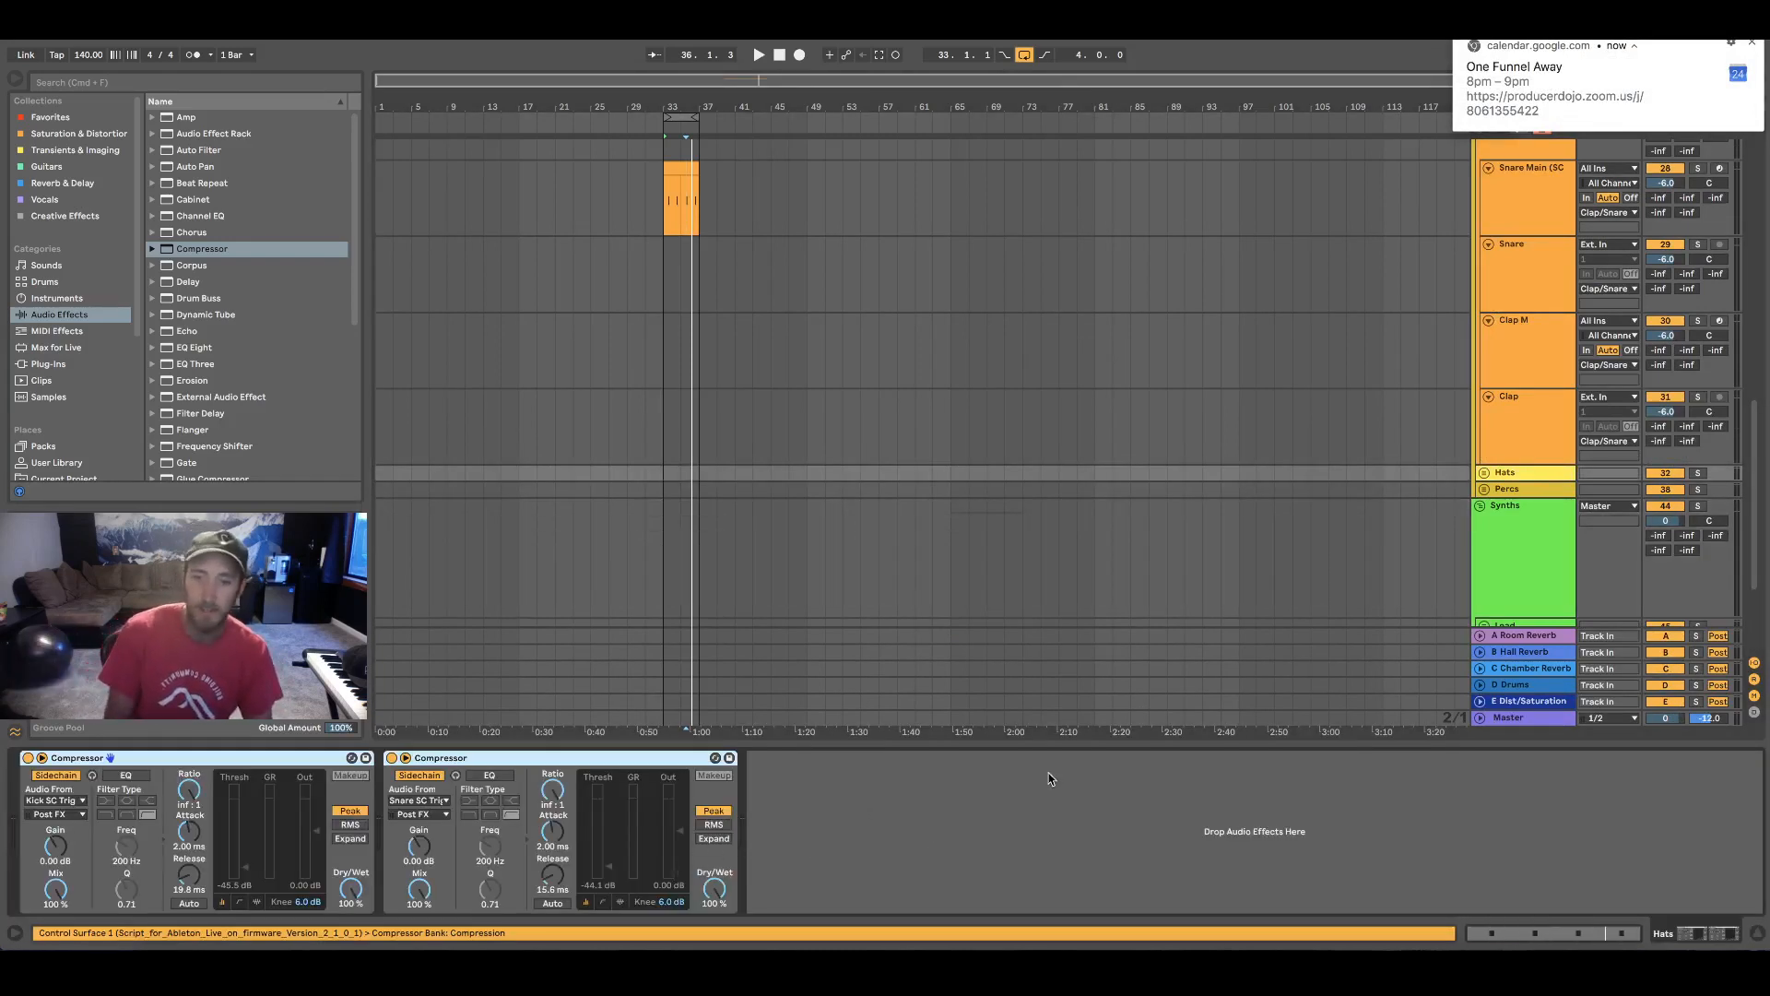
Set the Hats group's kick Compressor threshold to -37.2 dB and its snare Compressor threshold to -24.7 dB
{"action": "left_click_drag", "start_coordinate": [249, 867], "coordinate": [247, 853]}
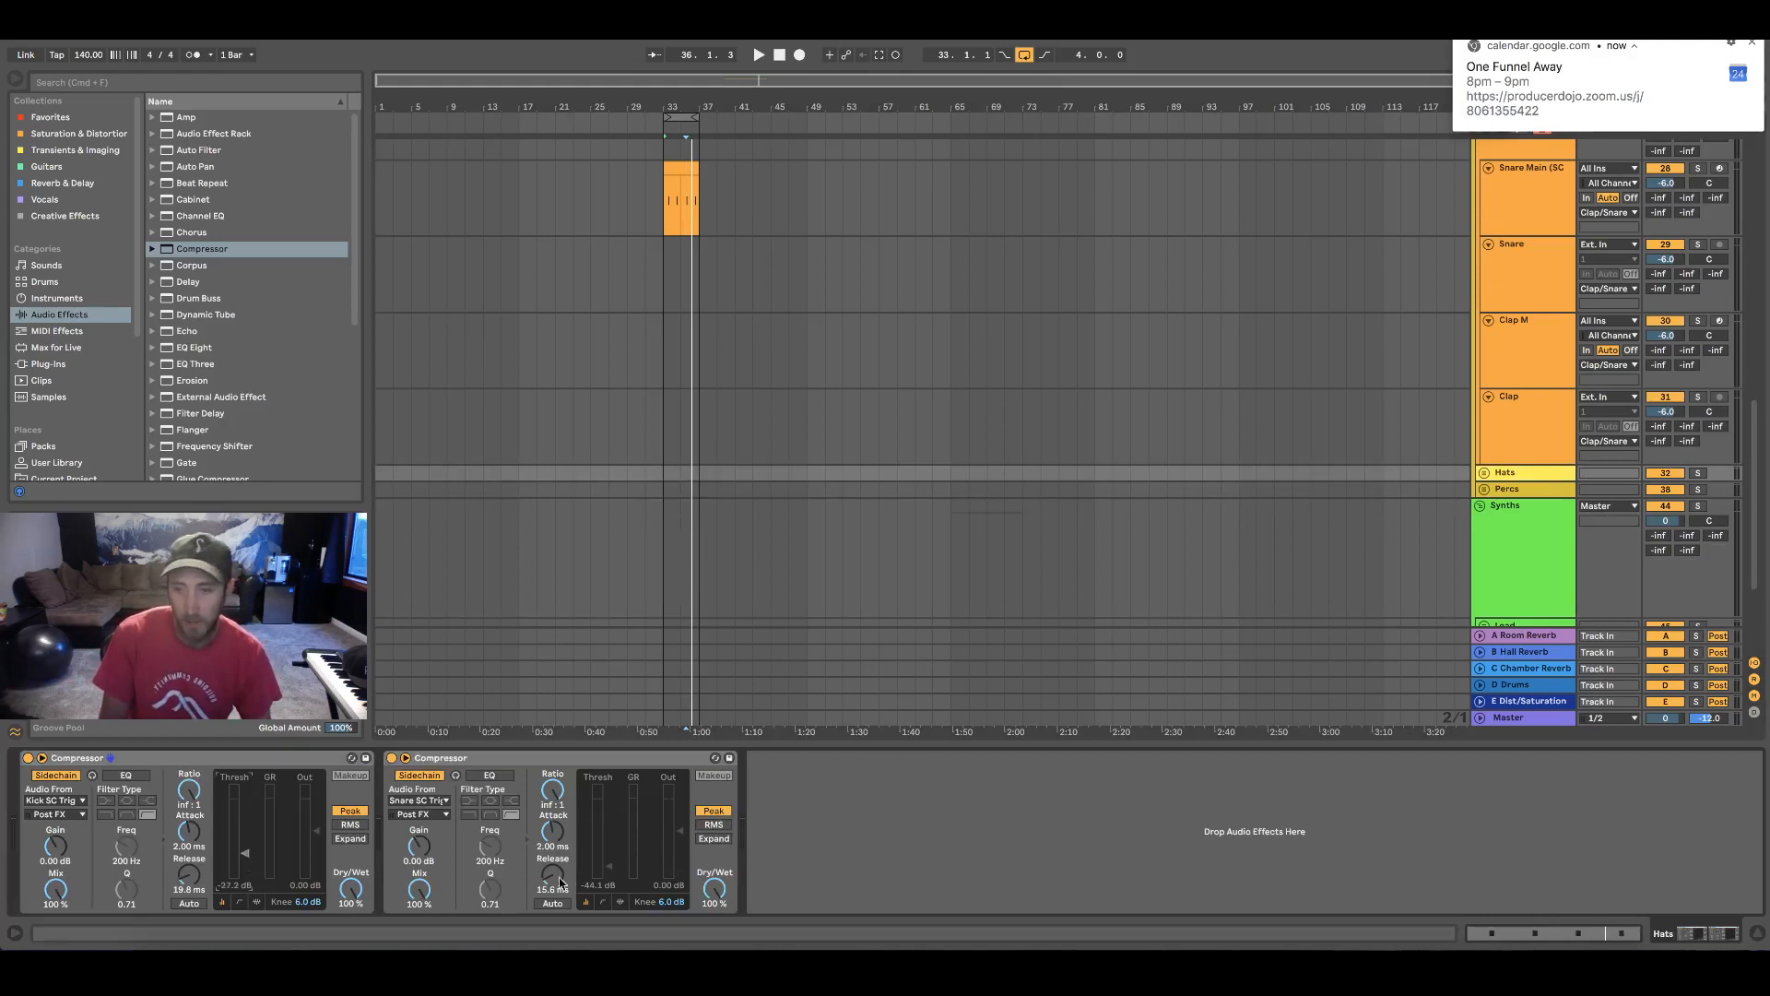
{"action": "left_click_drag", "start_coordinate": [614, 870], "coordinate": [614, 850]}
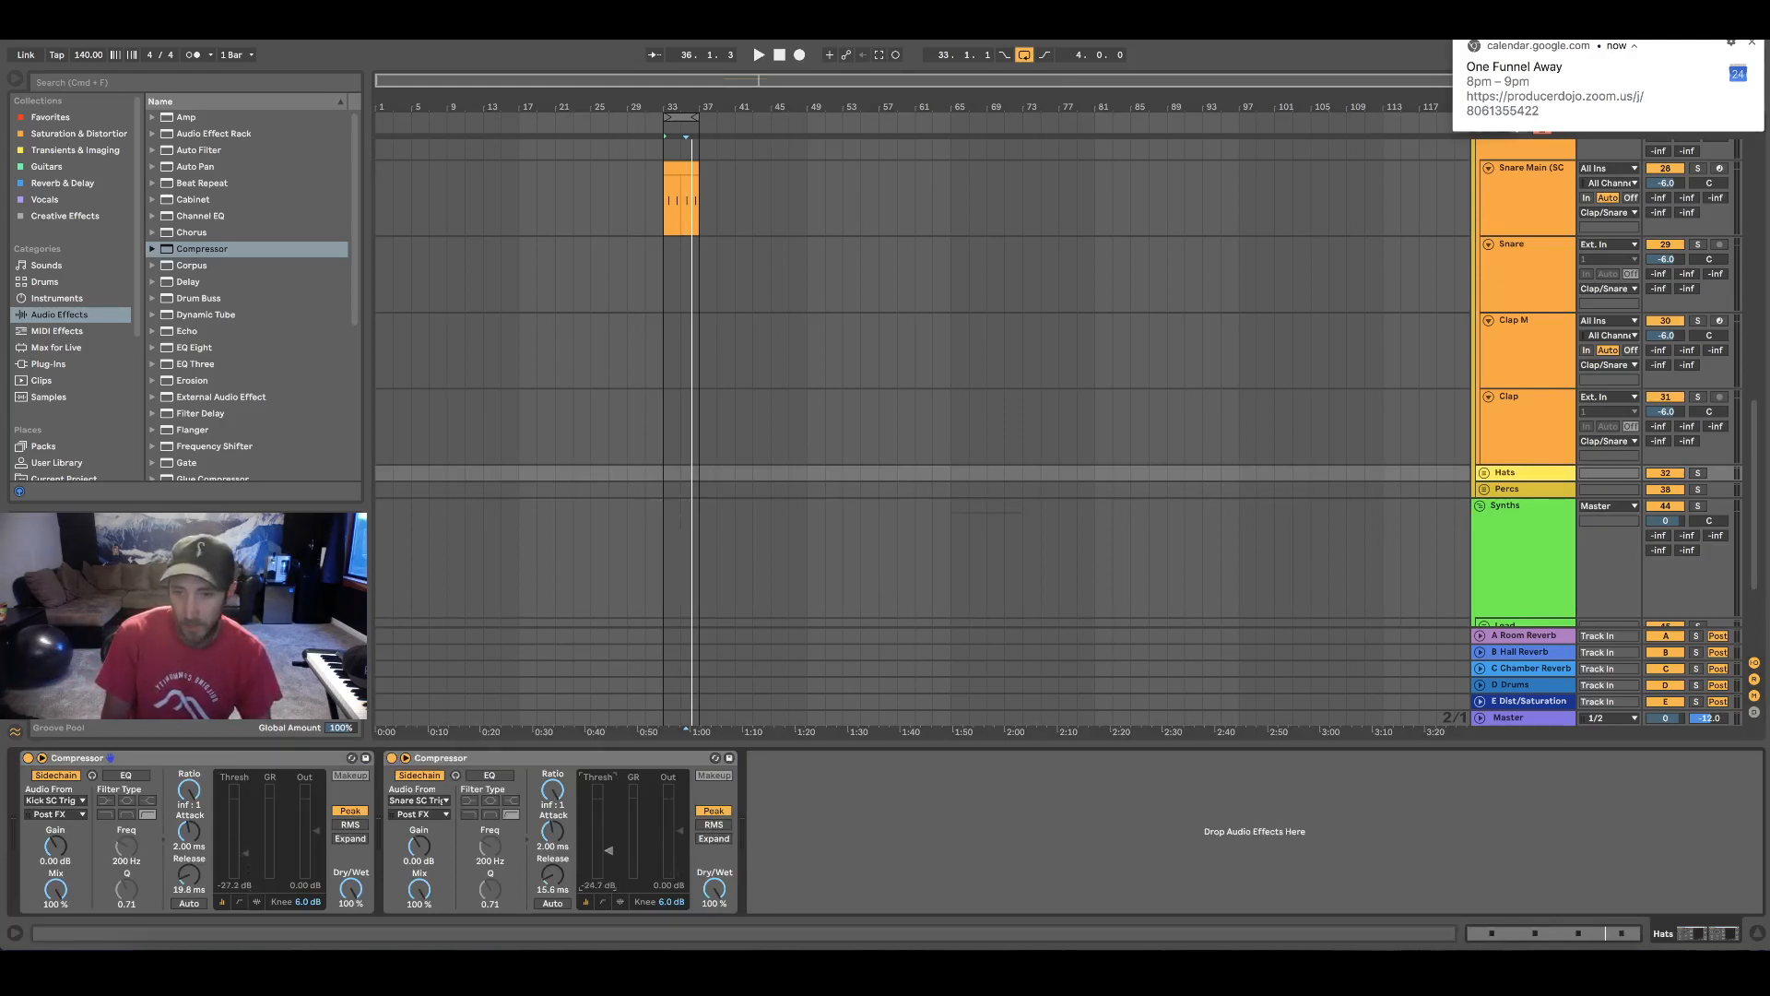
Copy both sidechain Compressors from the Hats group onto the Vocals group
{"action": "left_click", "coordinate": [142, 757]}
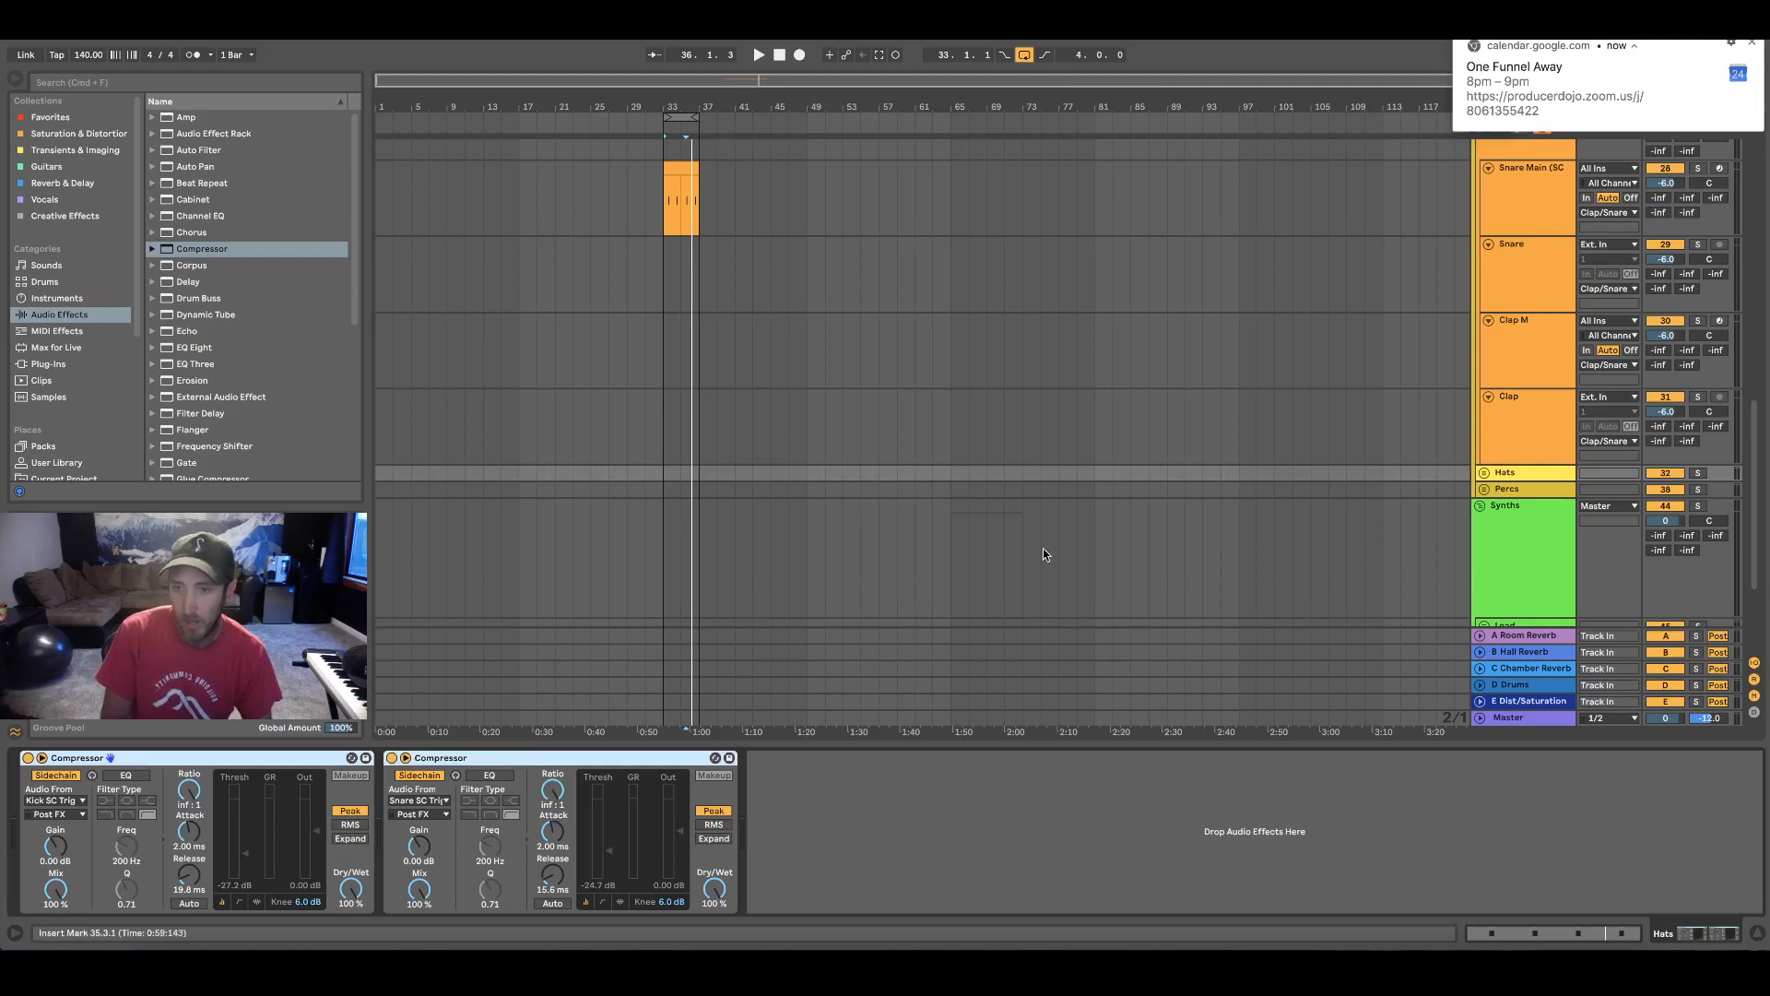
{"action": "scroll", "coordinate": [1284, 427], "scroll_direction": "up", "scroll_amount": 10}
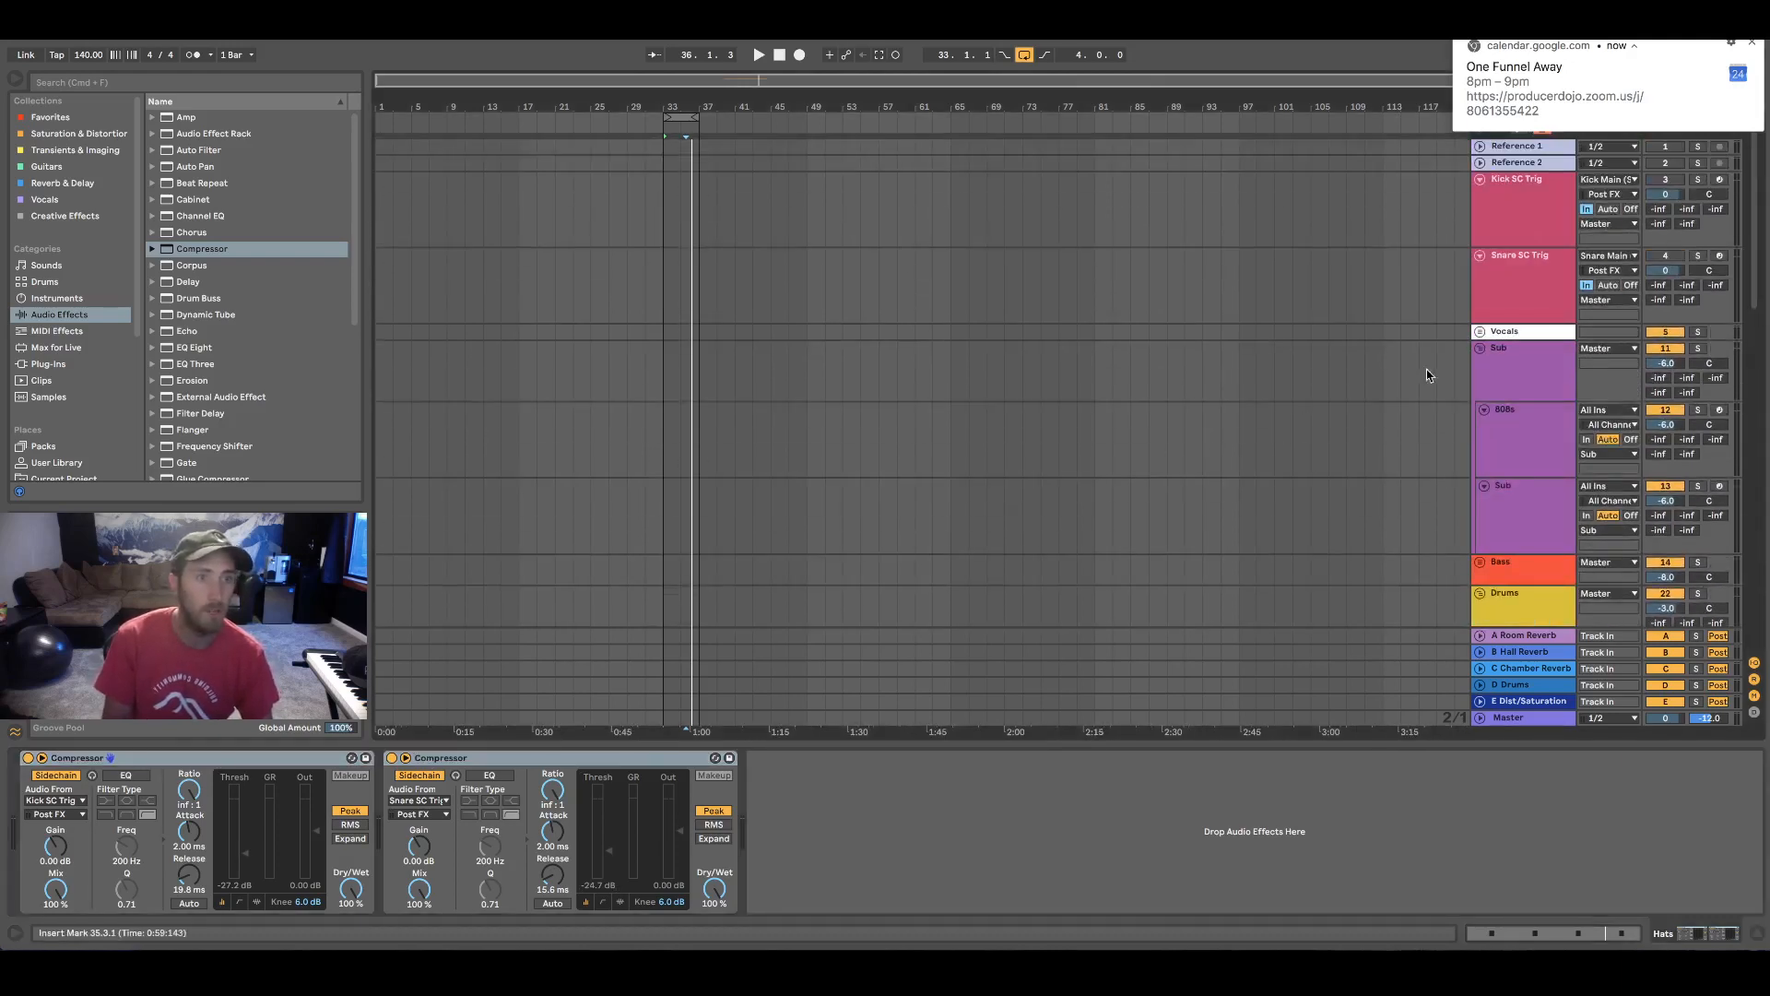
{"action": "left_click", "coordinate": [1505, 334]}
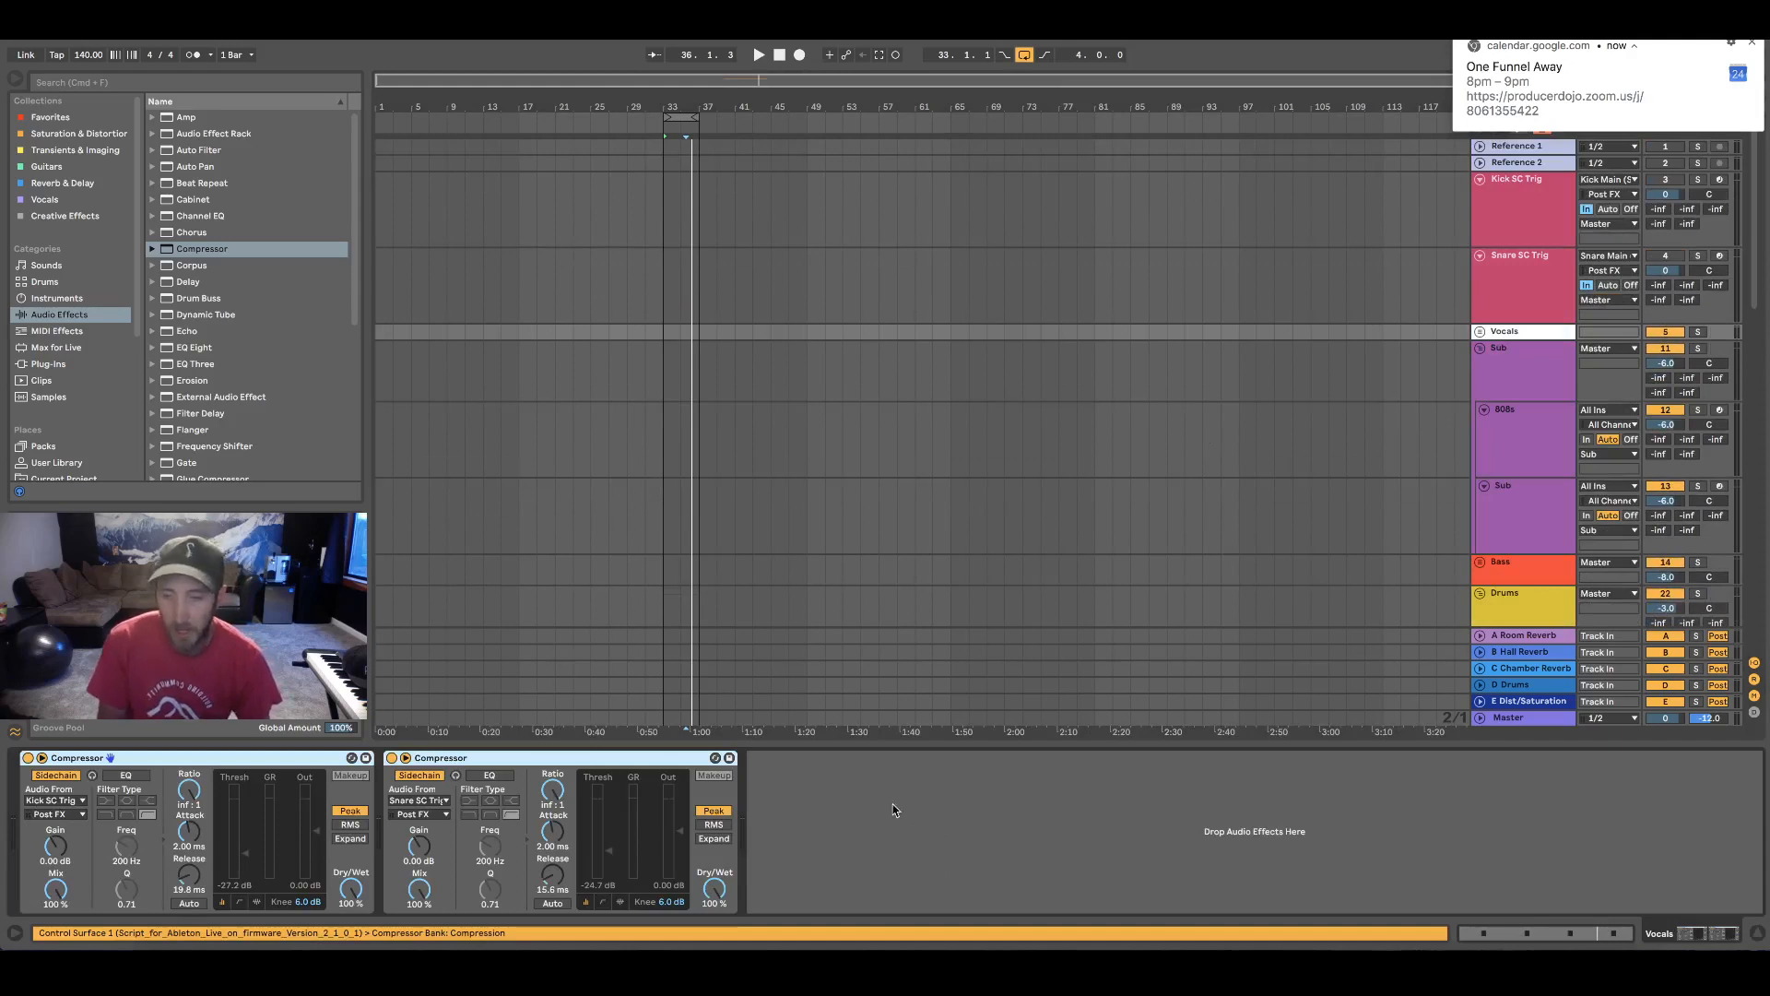
Set the Vocals group's kick Compressor threshold to -19.6 dB and its snare Compressor threshold to -17.1 dB
{"action": "left_click_drag", "start_coordinate": [245, 859], "coordinate": [245, 848]}
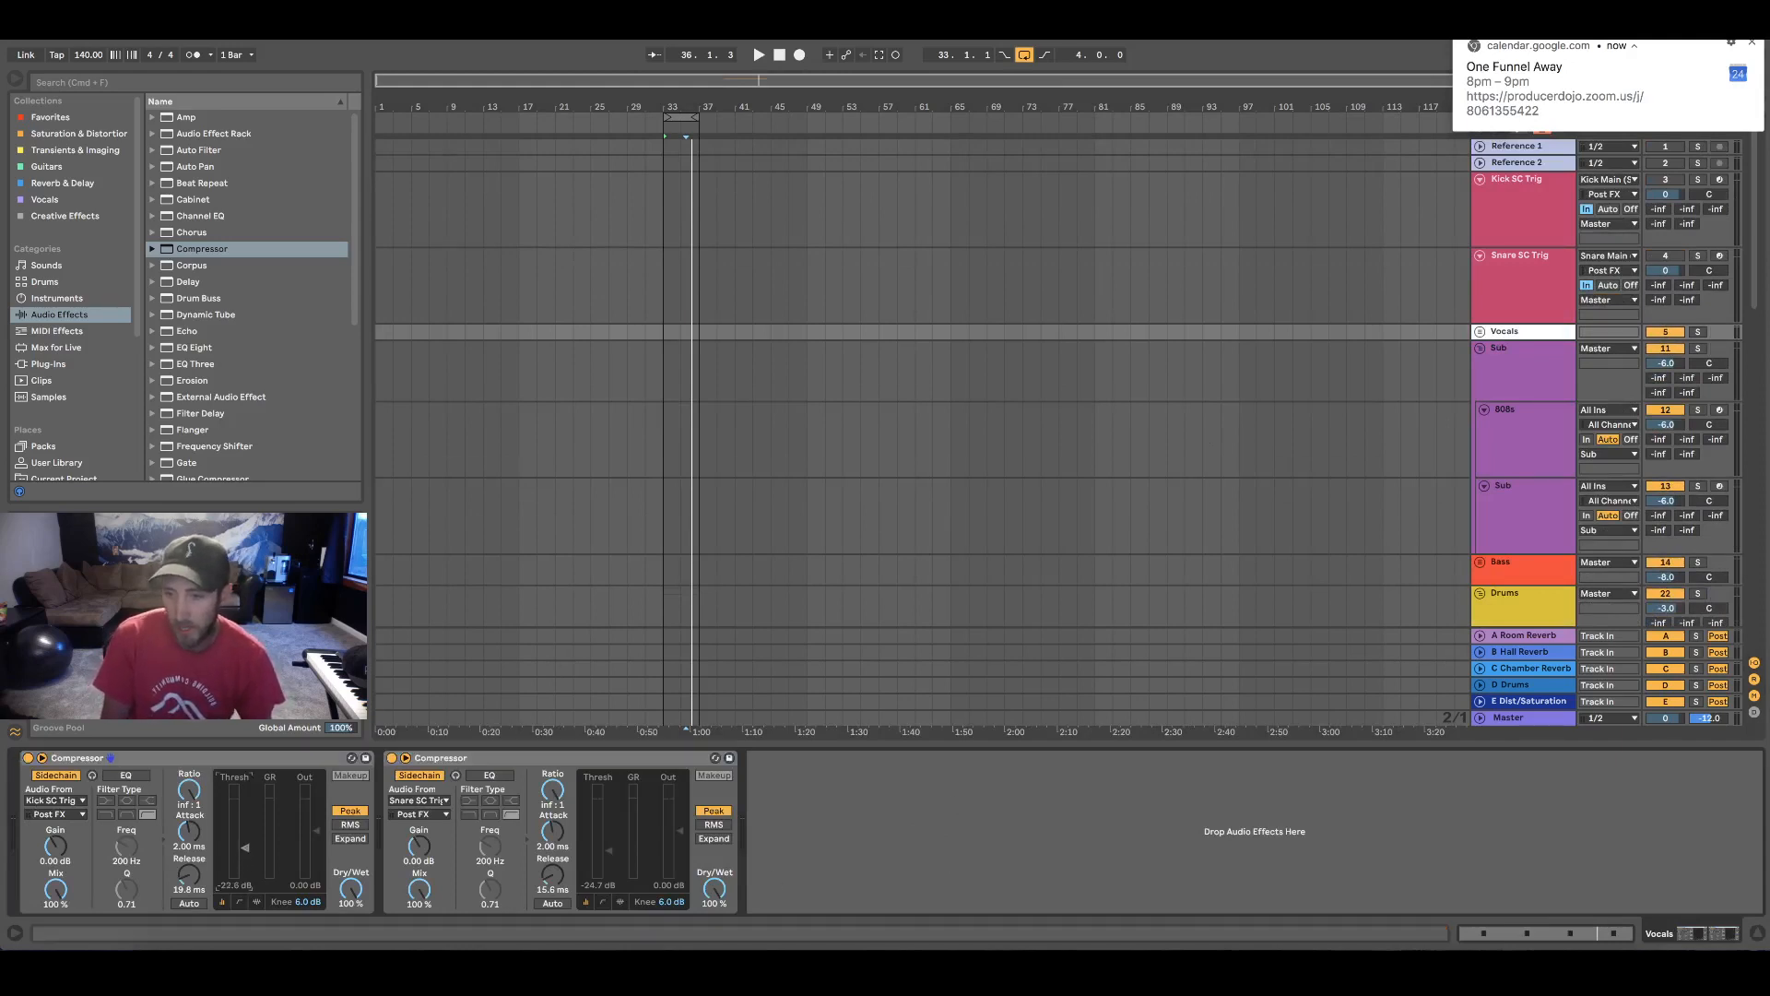
{"action": "left_click_drag", "start_coordinate": [608, 851], "coordinate": [609, 838]}
{"action": "left_click", "coordinate": [849, 848]}
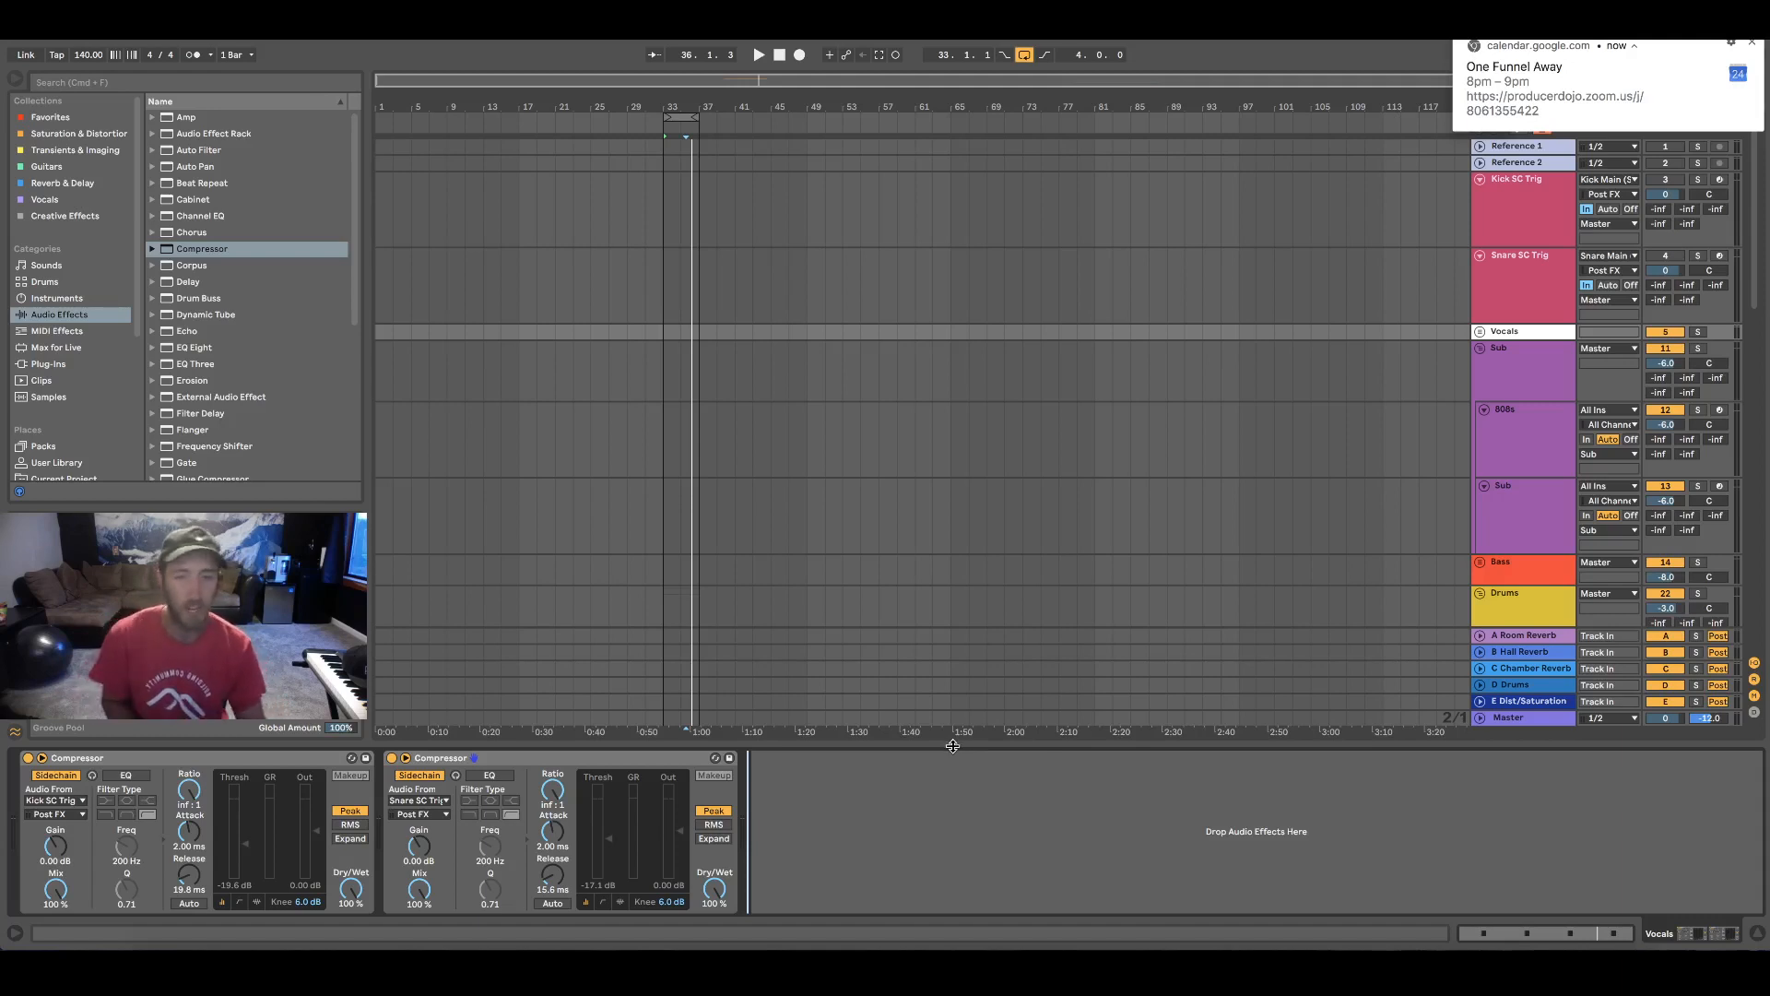
Hide the device chain and collapse the Kick SC Trig and Snare SC Trig tracks
{"action": "key", "text": "super+alt+l"}
{"action": "scroll", "coordinate": [516, 420], "scroll_direction": "down", "scroll_amount": 5}
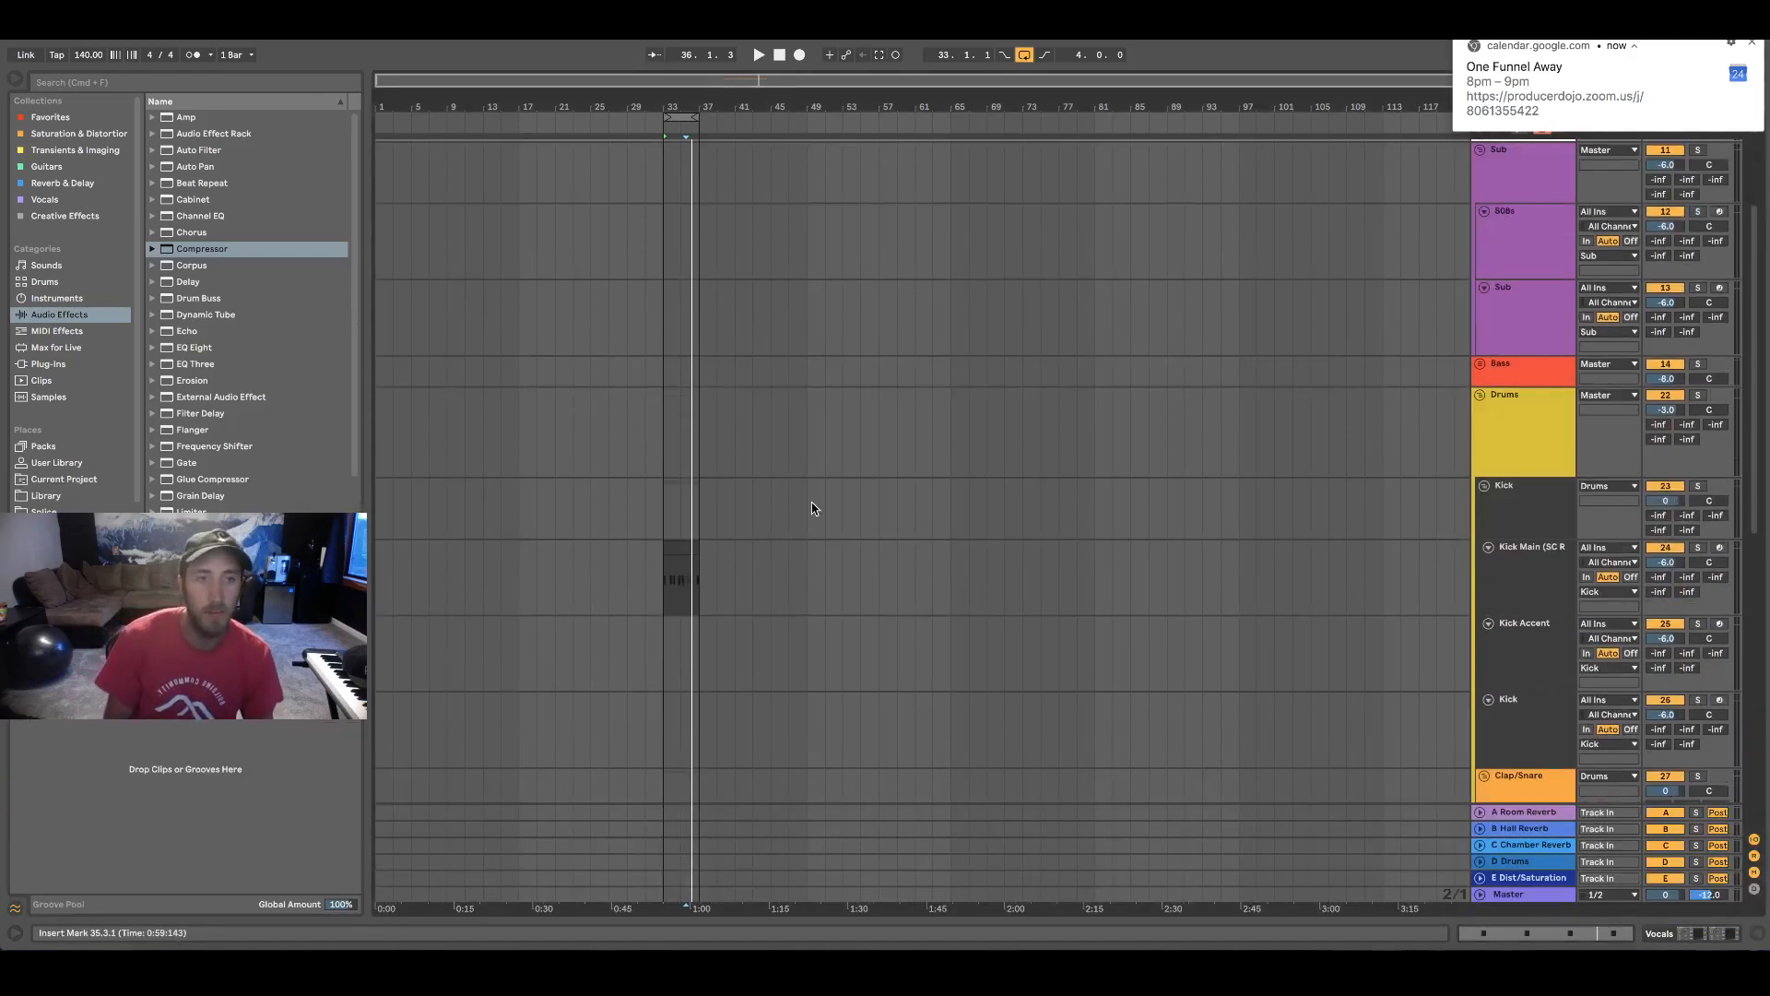
{"action": "scroll", "coordinate": [1172, 540], "scroll_direction": "up", "scroll_amount": 5}
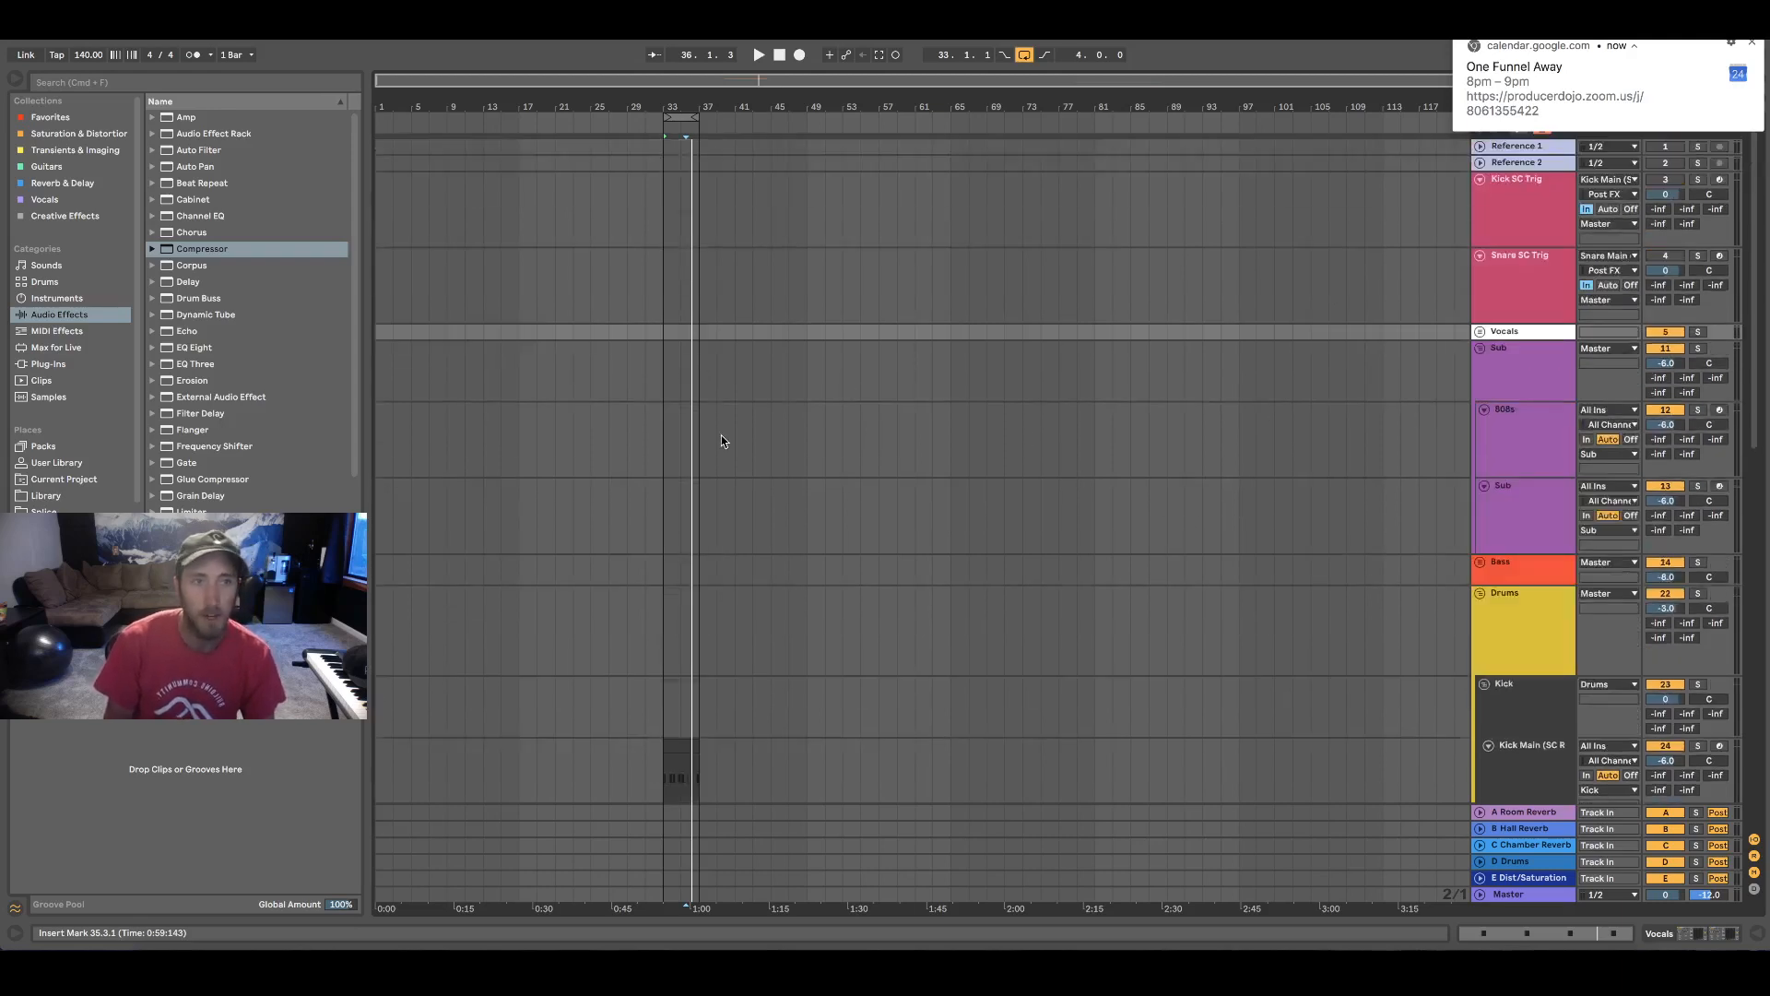
{"action": "left_click", "coordinate": [1480, 180]}
{"action": "left_click", "coordinate": [1480, 196]}
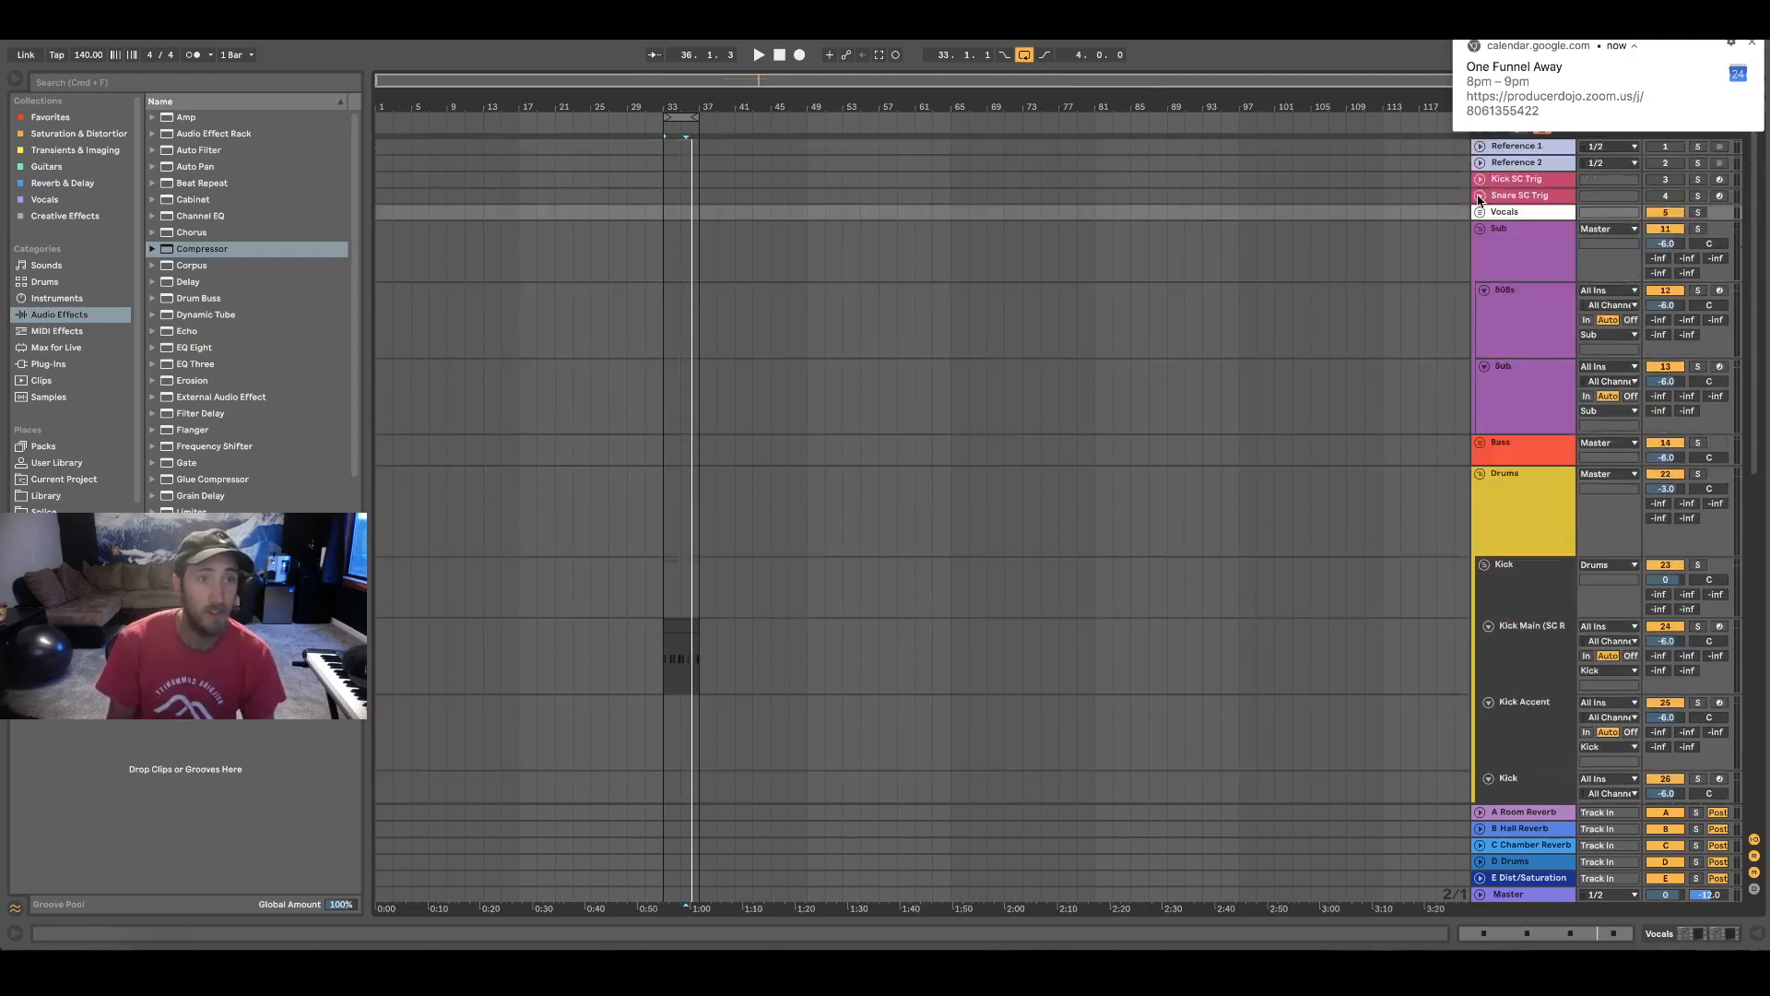
{"action": "scroll", "coordinate": [719, 430], "scroll_direction": "down", "scroll_amount": 3}
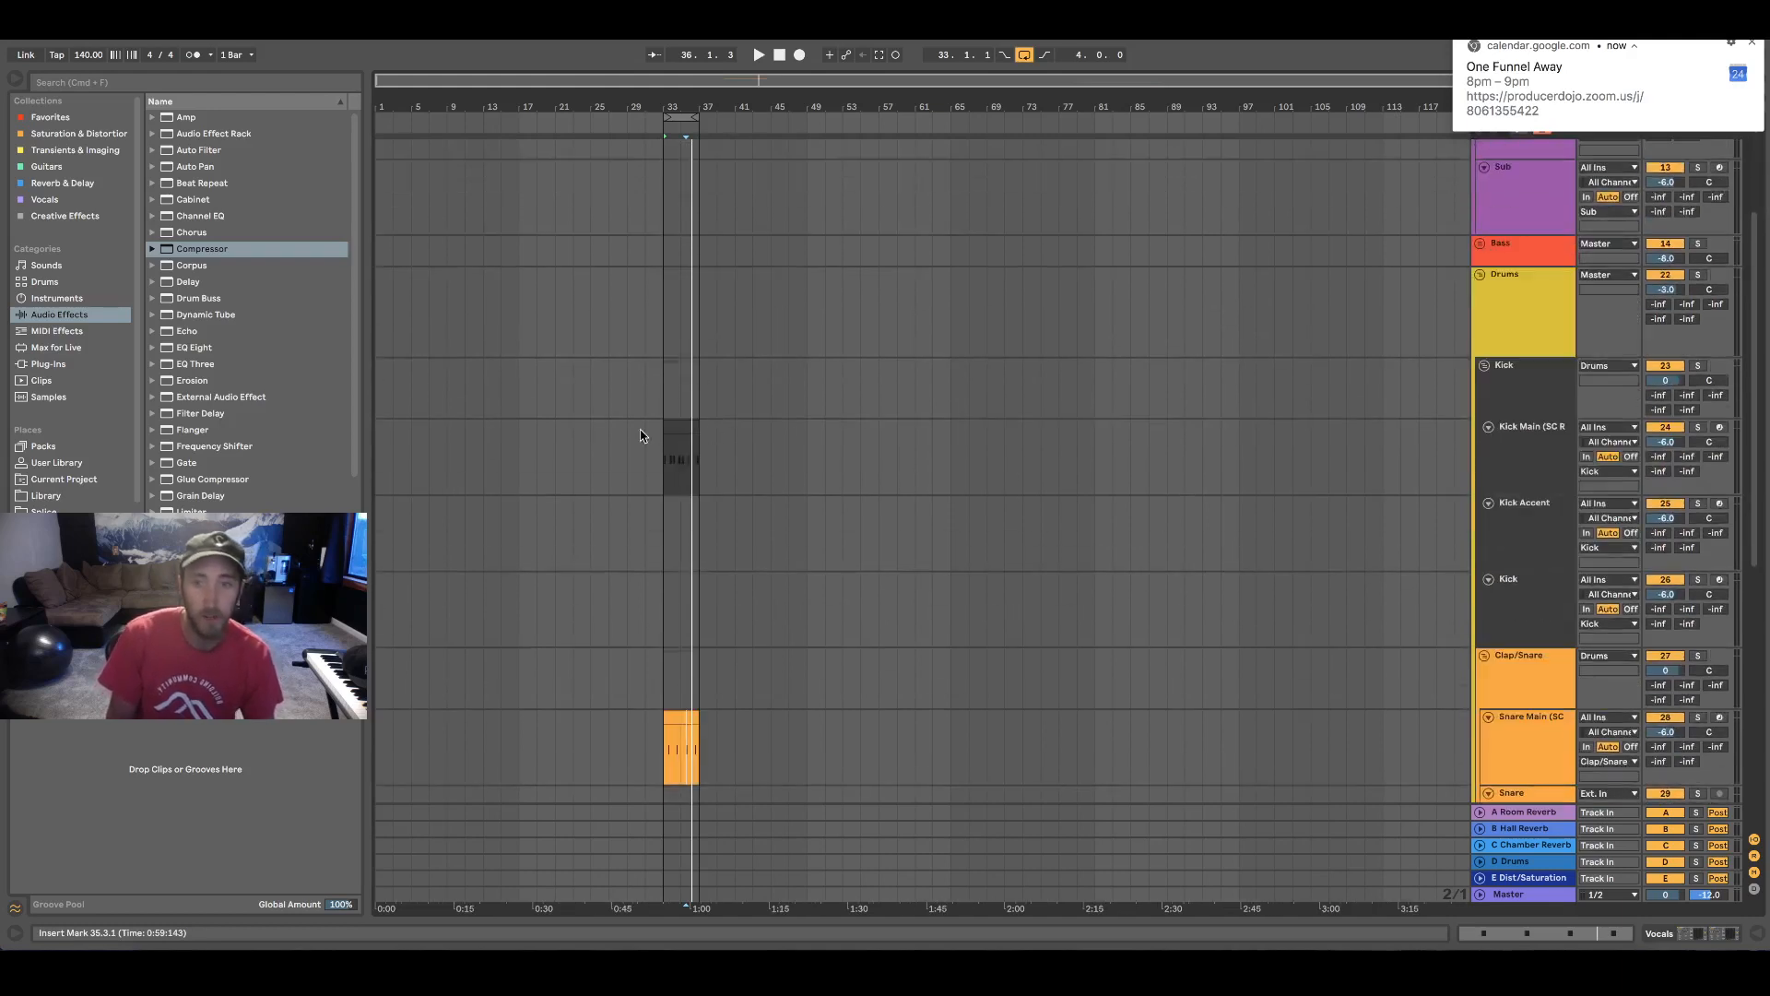
{"action": "scroll", "coordinate": [594, 427], "scroll_direction": "down", "scroll_amount": 2}
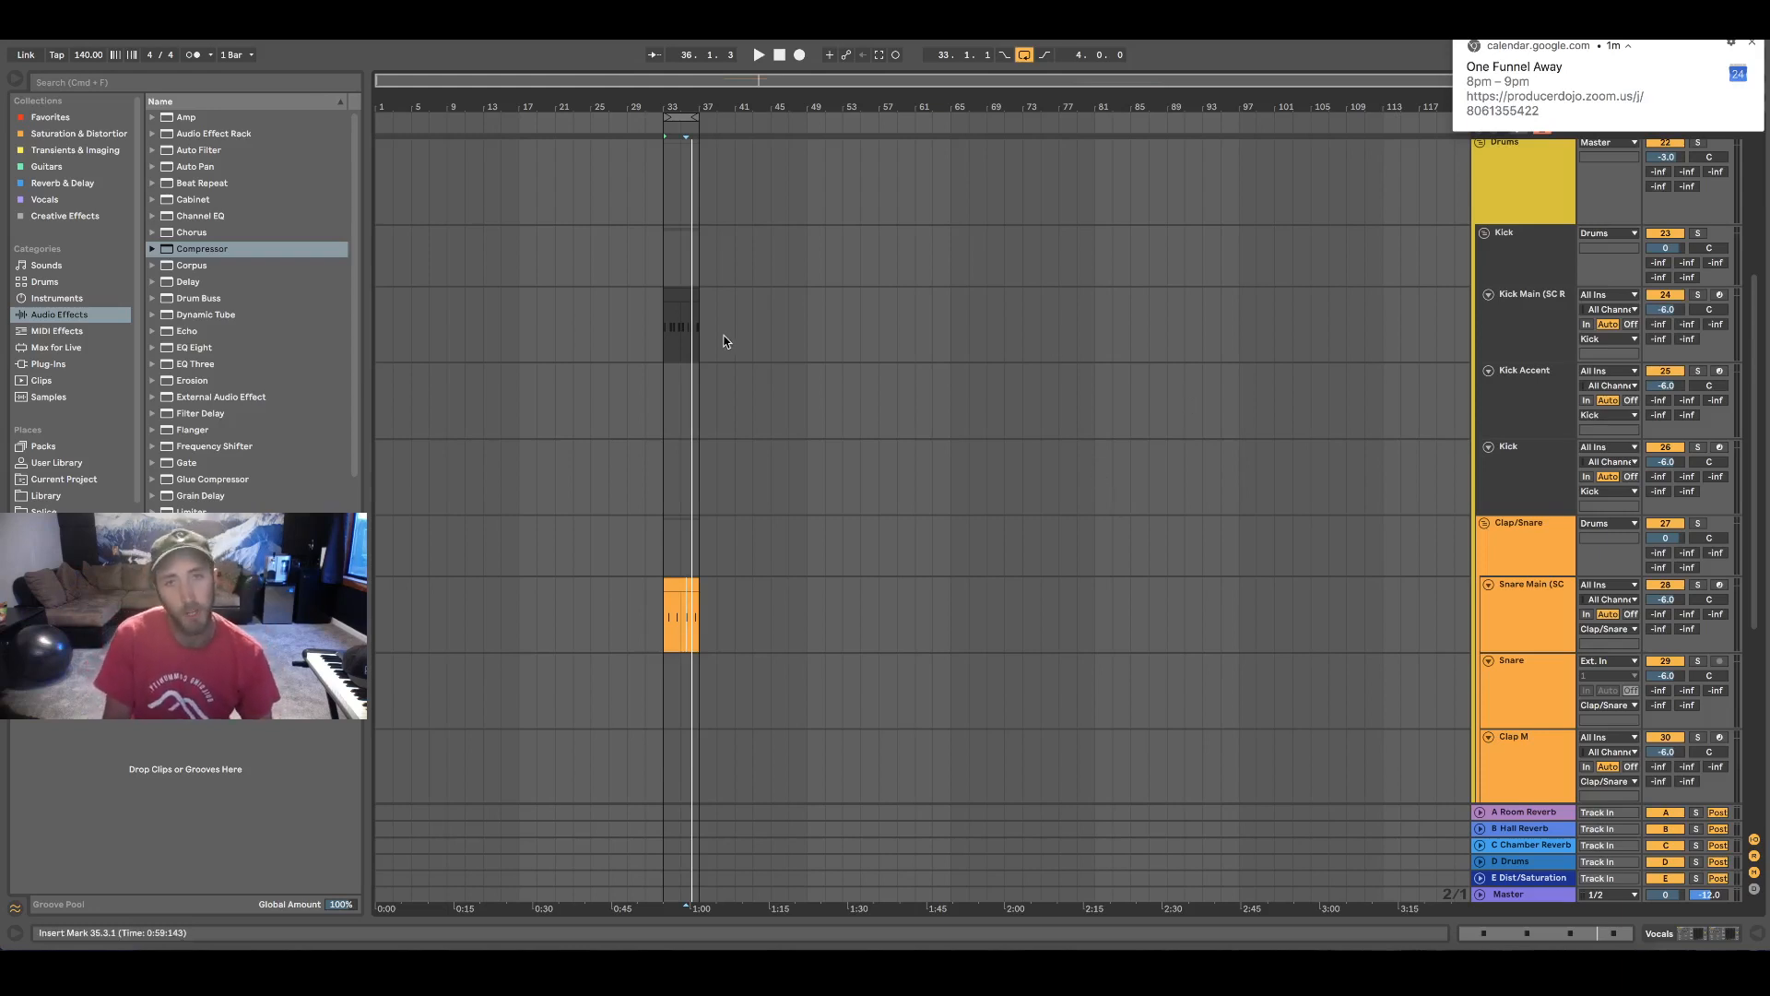
{"action": "scroll", "coordinate": [959, 421], "scroll_direction": "up", "scroll_amount": 3}
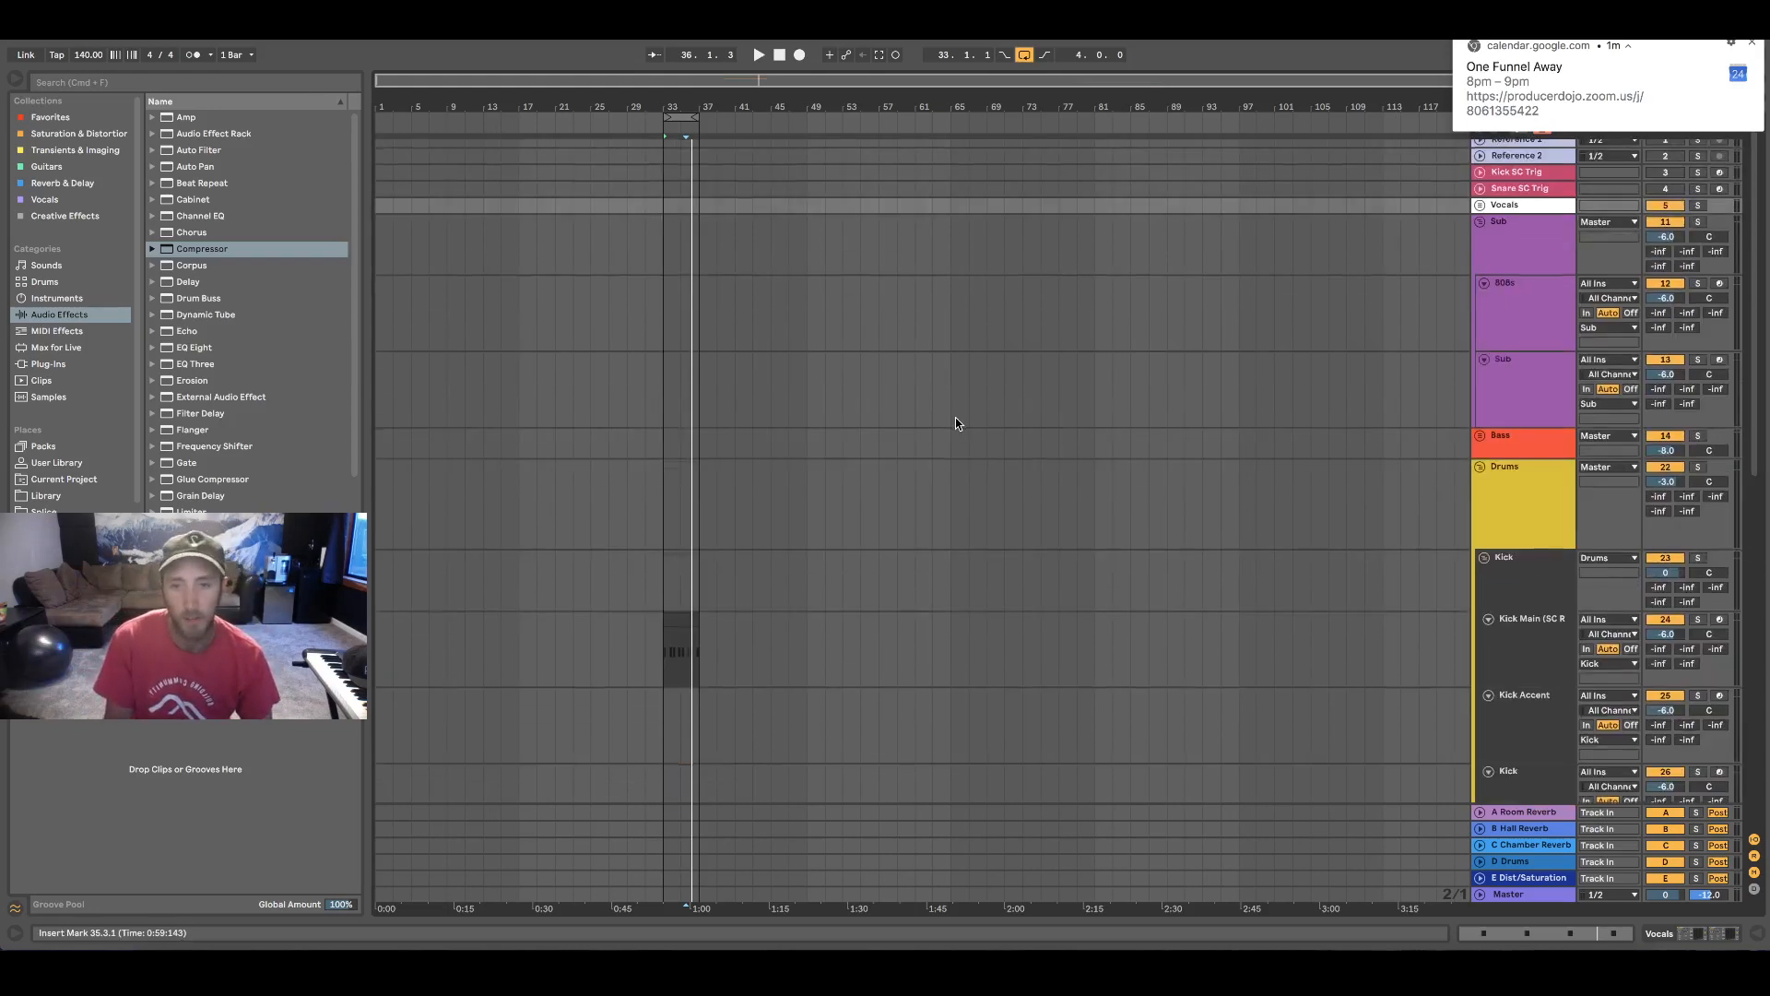
{"action": "scroll", "coordinate": [948, 414], "scroll_direction": "down", "scroll_amount": 3}
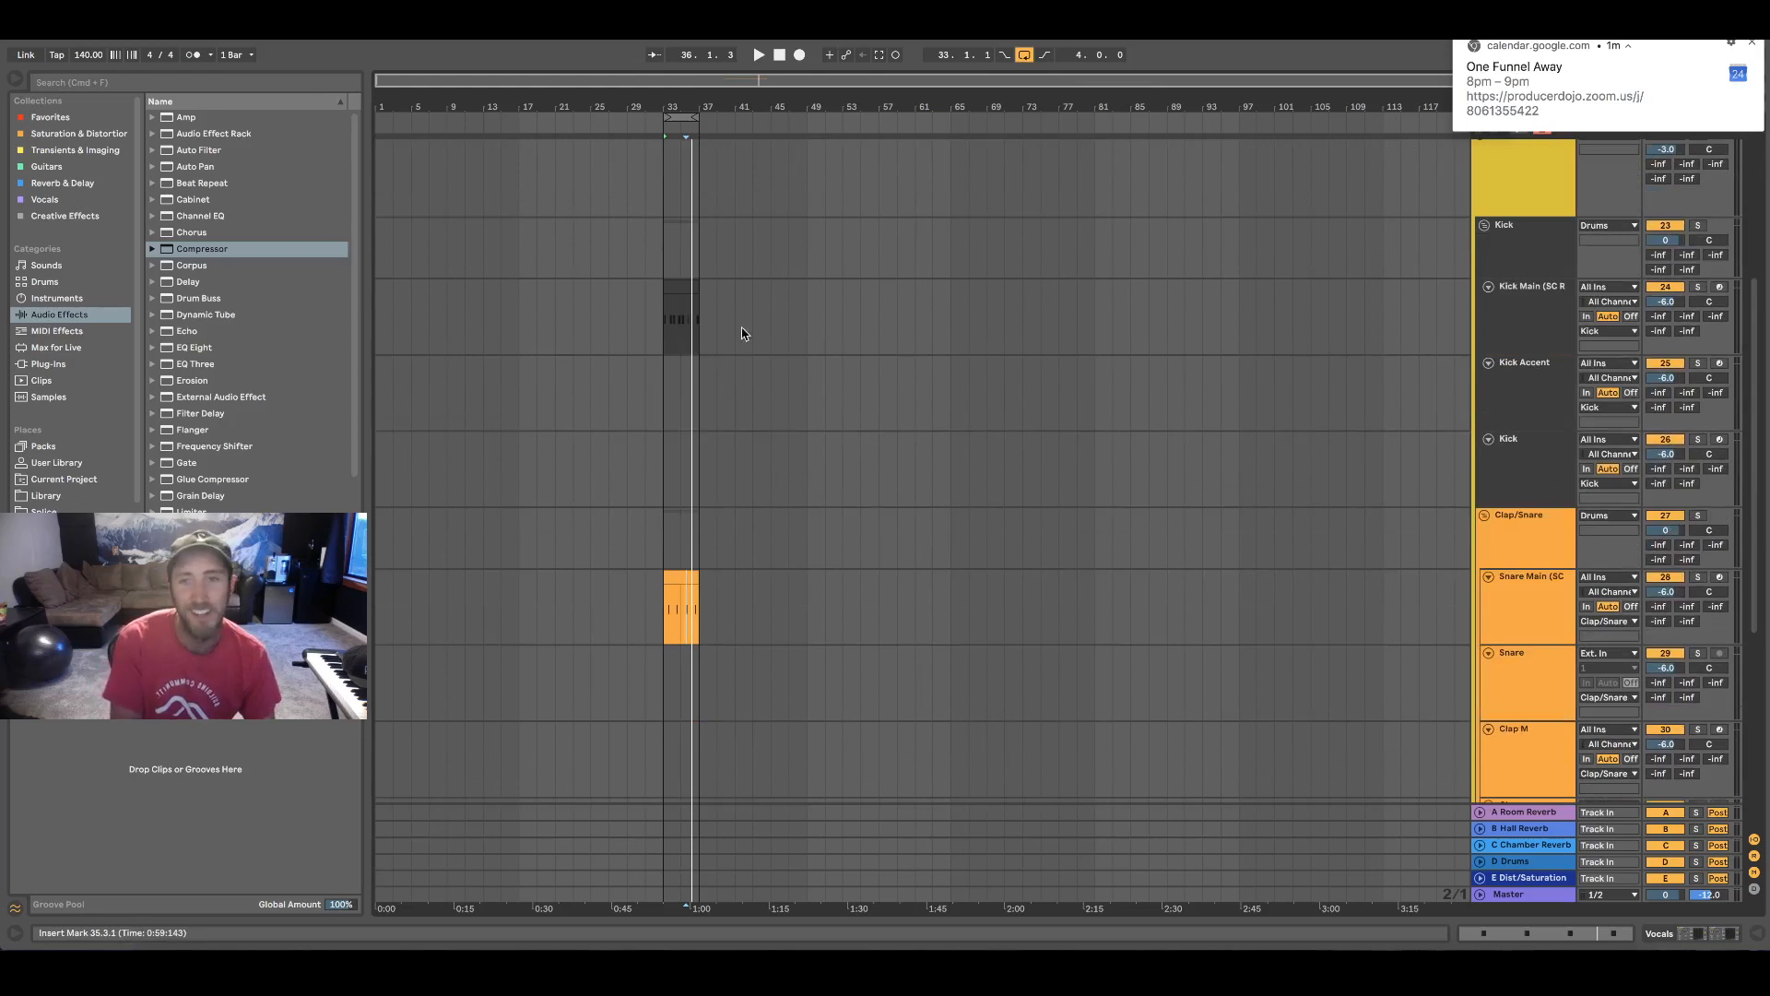
{"action": "scroll", "coordinate": [1070, 423], "scroll_direction": "up", "scroll_amount": 2}
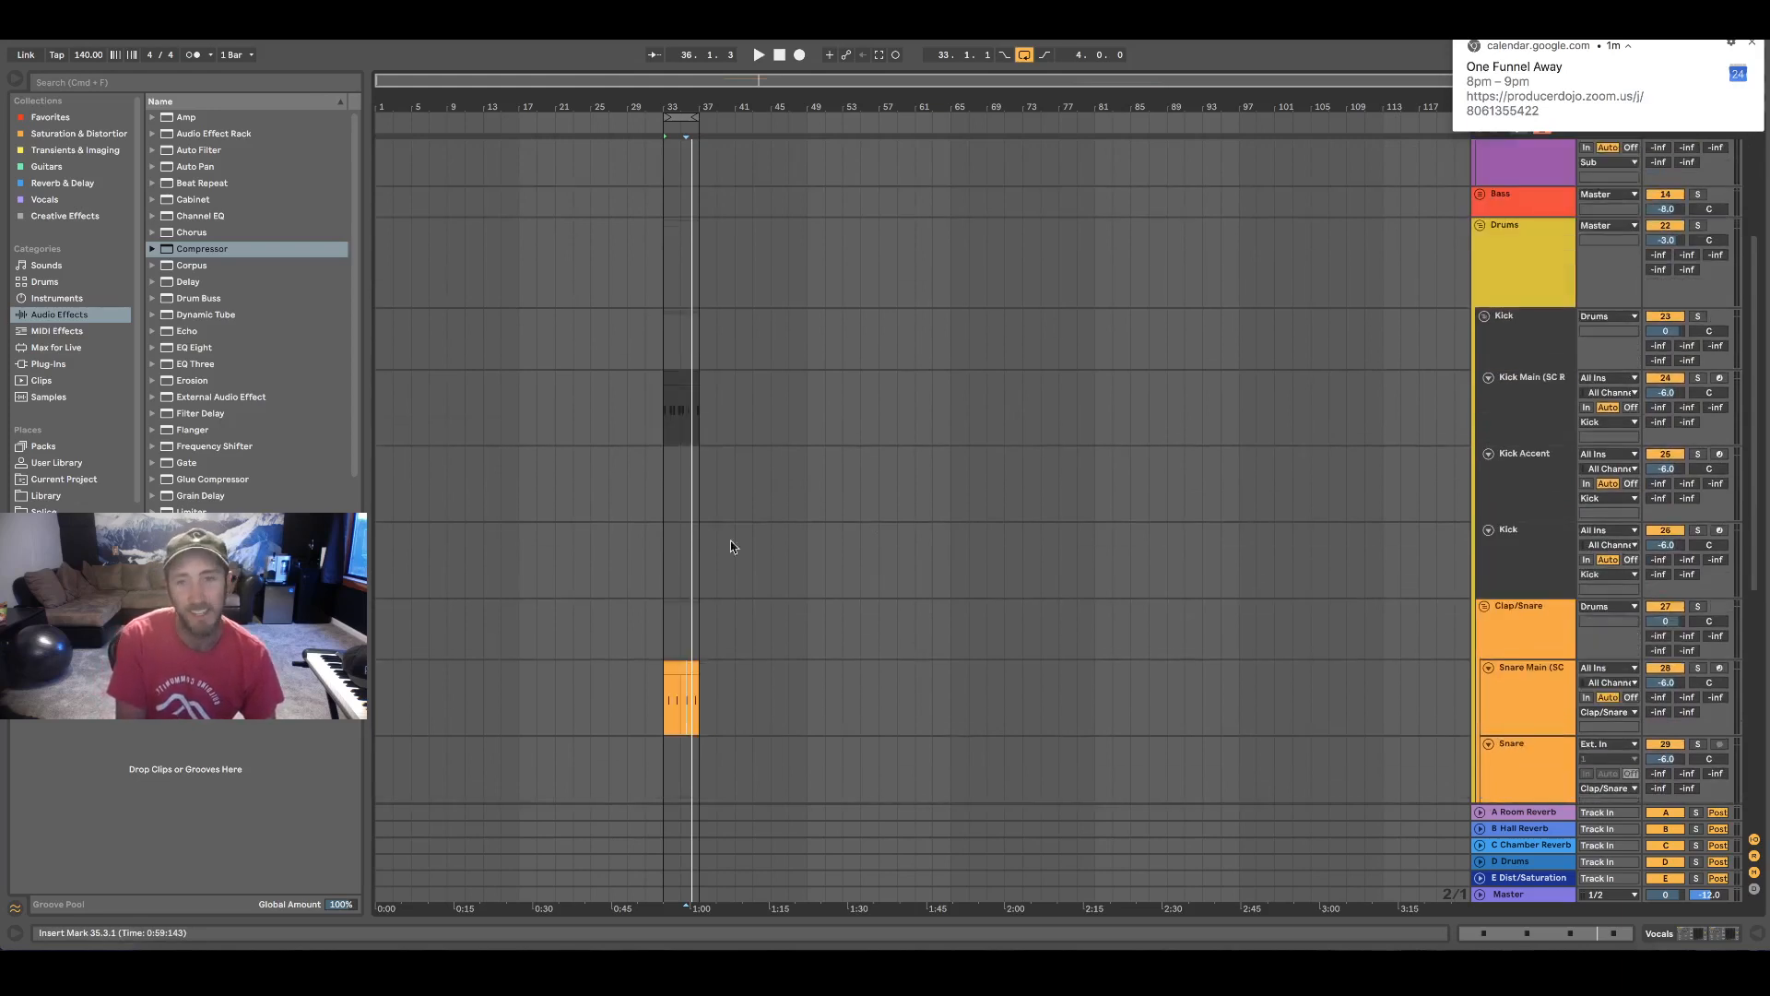
Expand the Bass group and insert an empty four-bar MIDI clip on the Reese track from bar 33 to 37
{"action": "left_click", "coordinate": [666, 411]}
{"action": "scroll", "coordinate": [1070, 613], "scroll_direction": "up", "scroll_amount": 5}
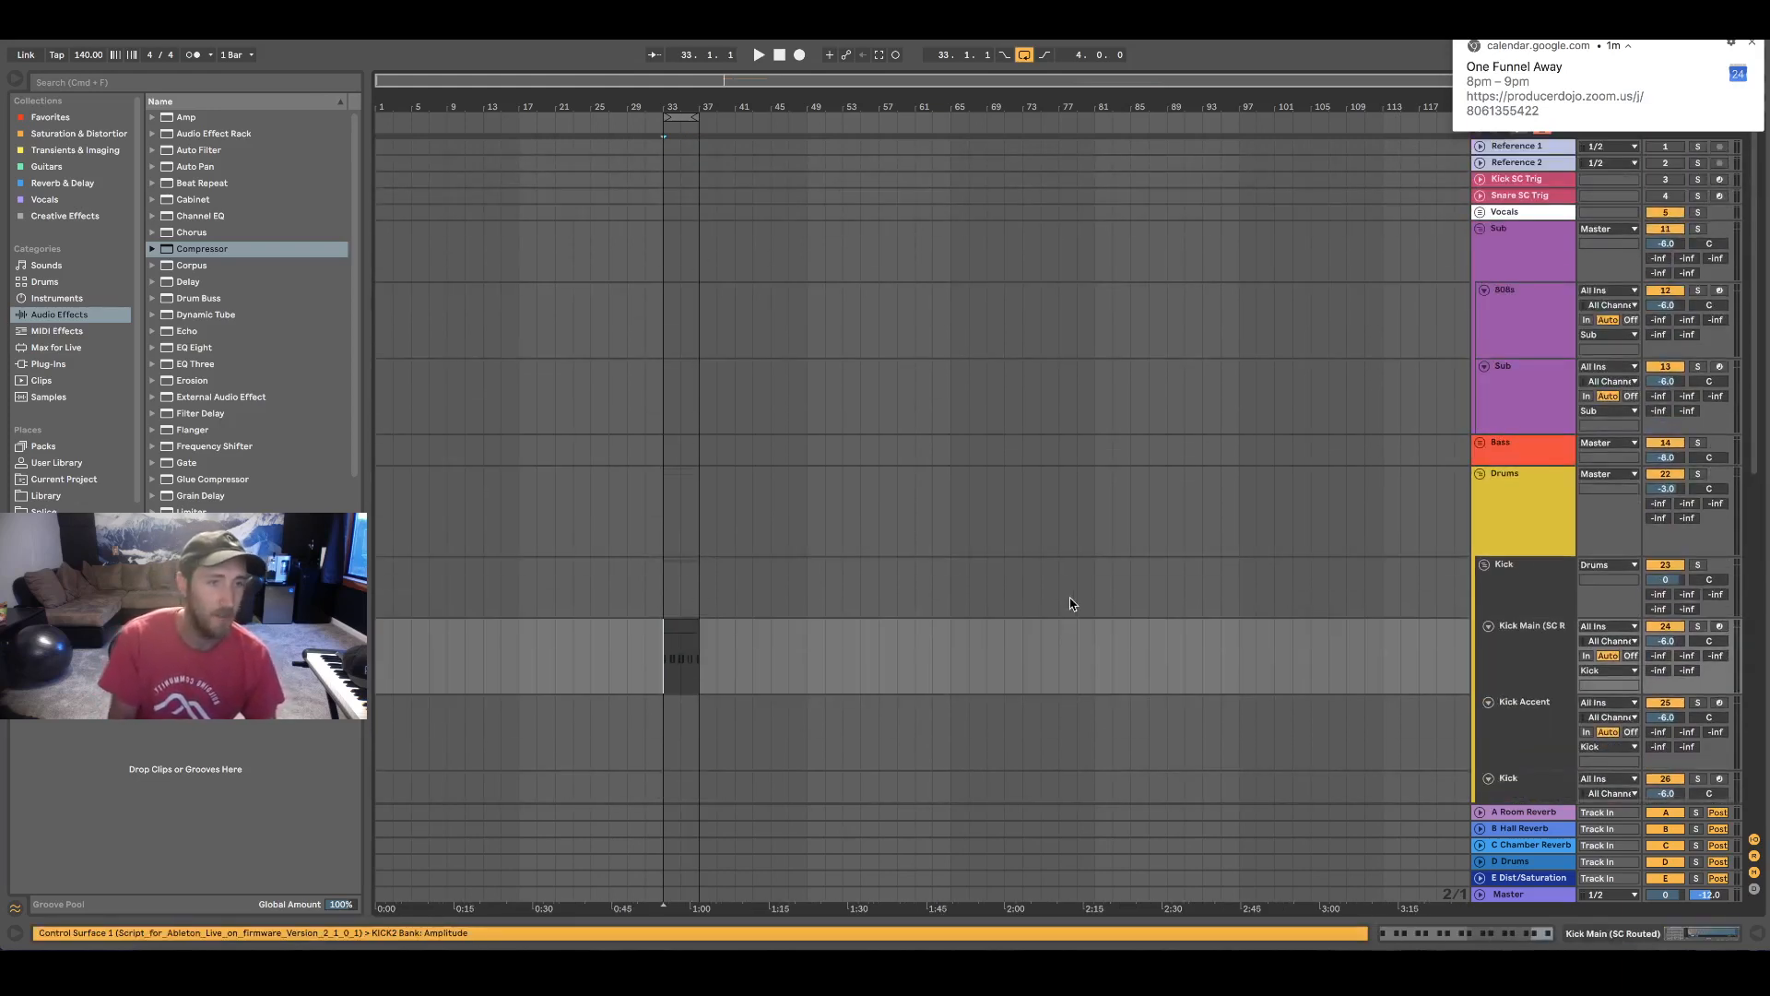
{"action": "left_click", "coordinate": [1479, 442]}
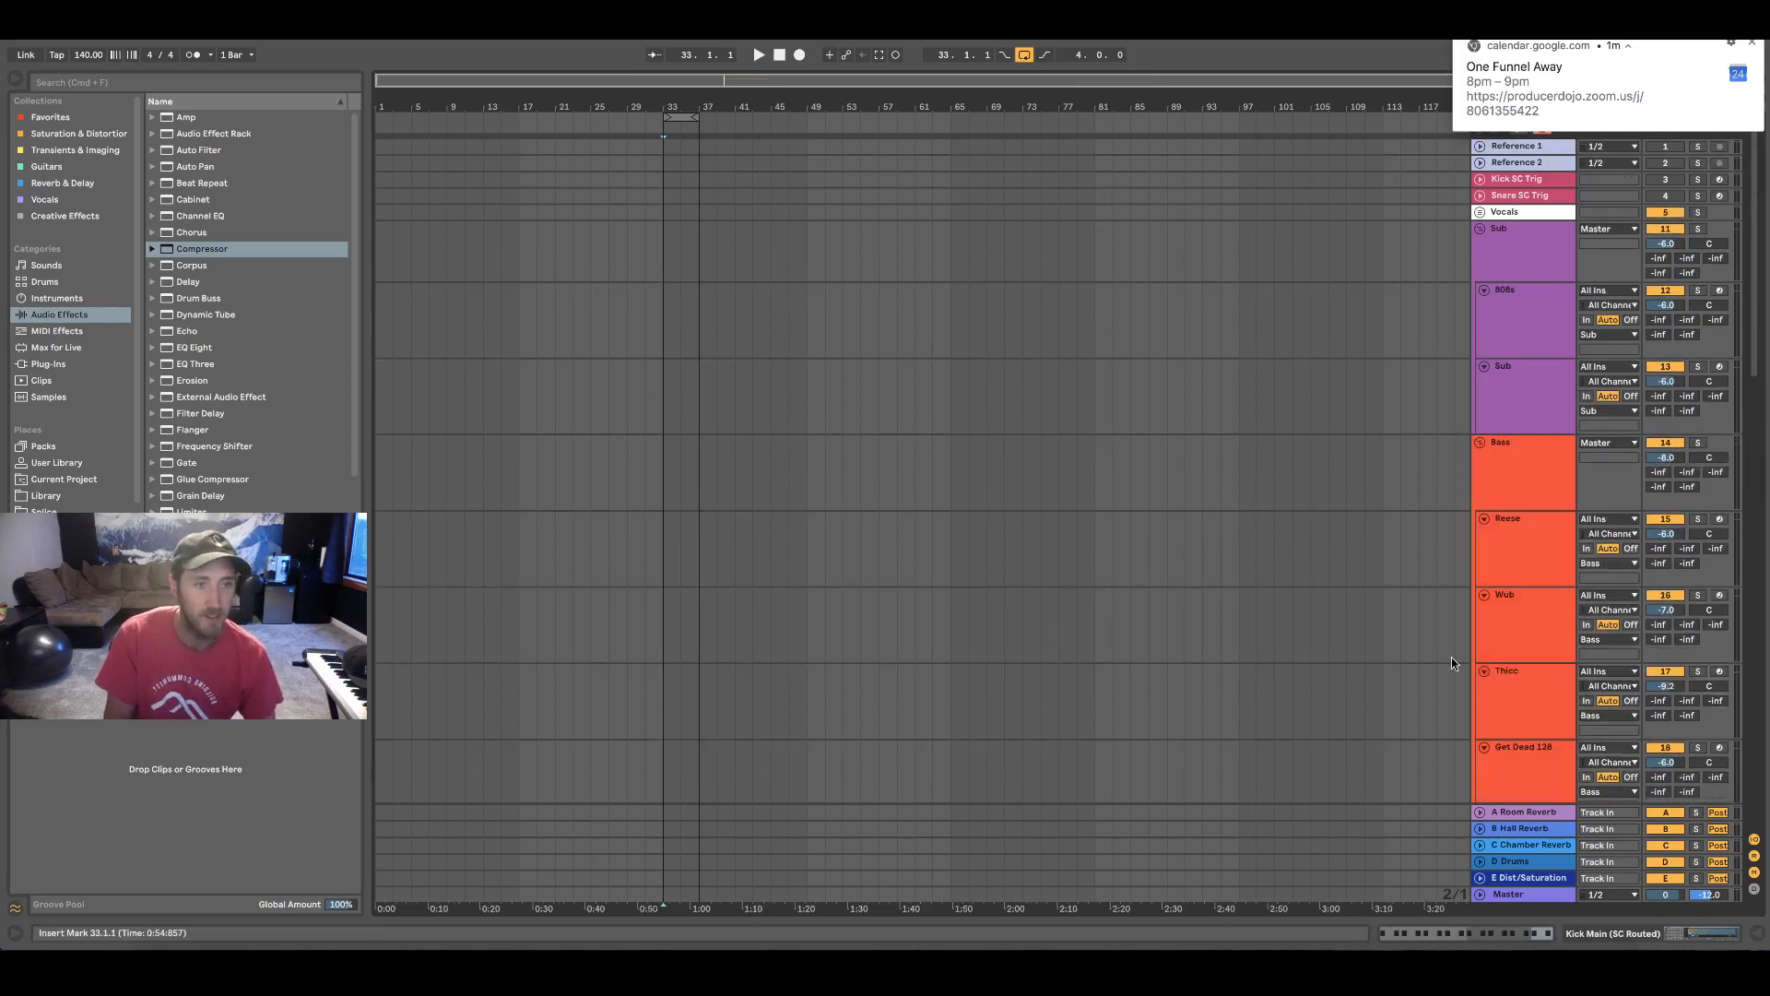
{"action": "left_click", "coordinate": [841, 531]}
{"action": "left_click_drag", "start_coordinate": [664, 532], "coordinate": [700, 530]}
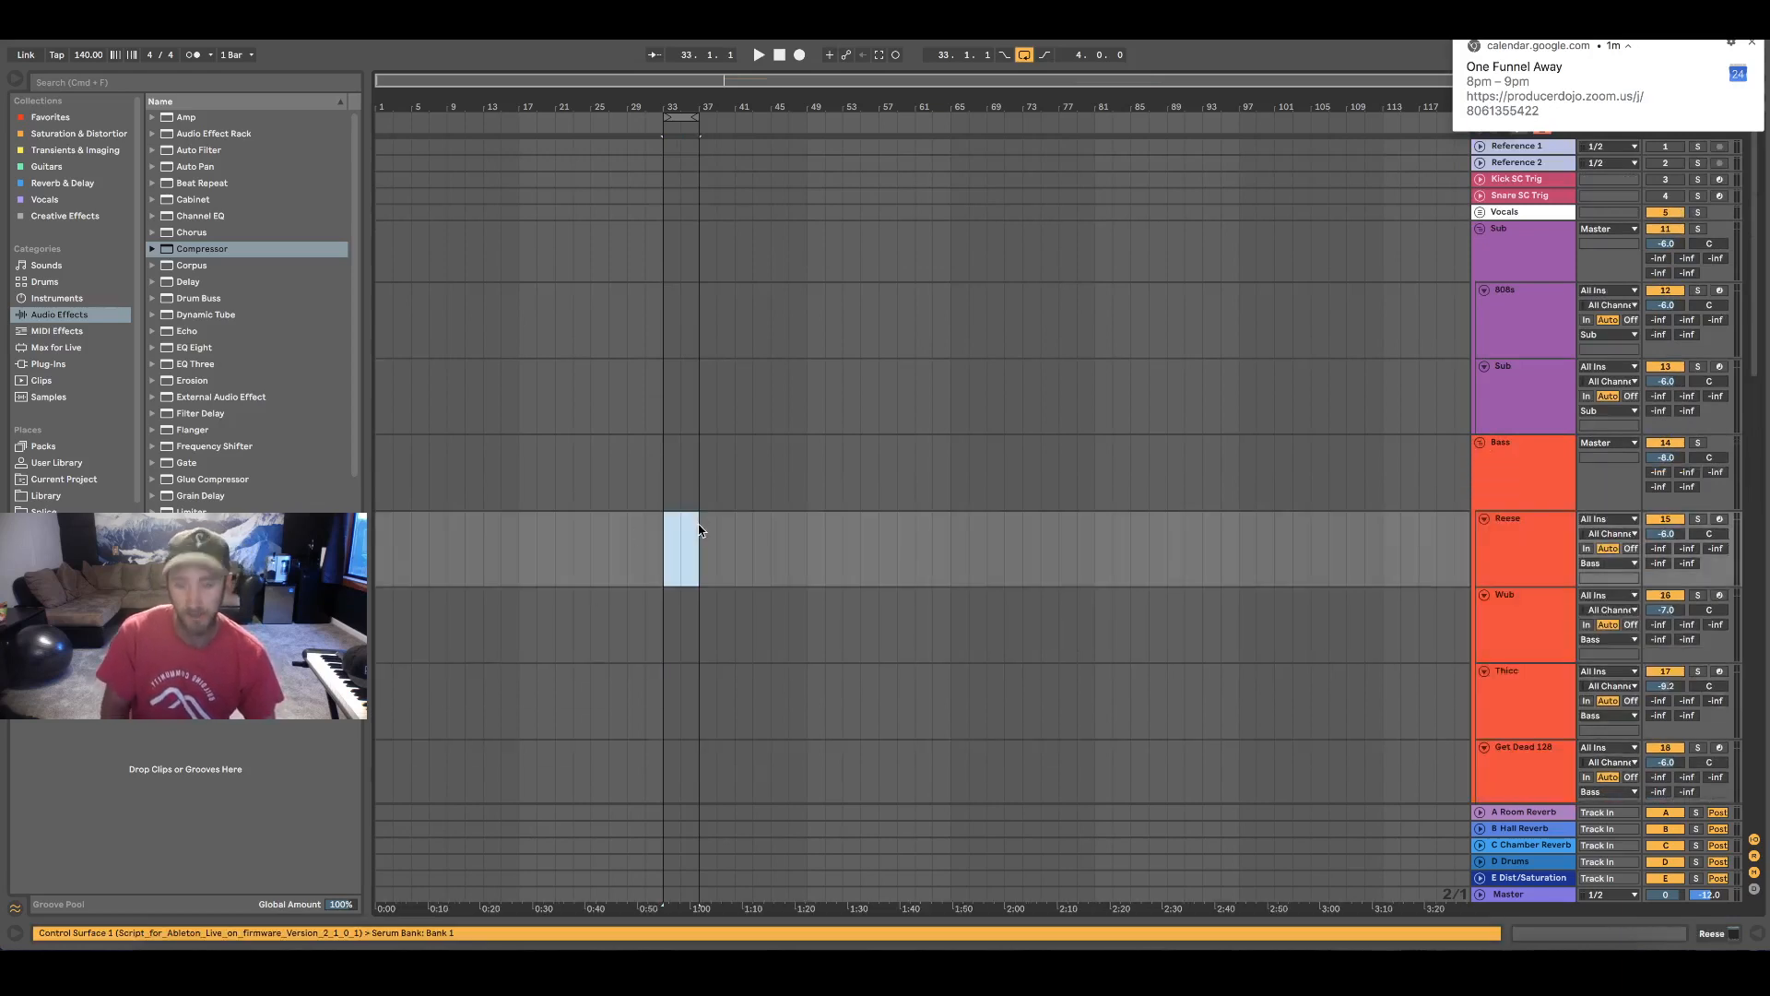
{"action": "key", "text": "super+shift+m"}
Add a G#2 note spanning all four bars of the Reese clip and start playback
{"action": "double_click", "coordinate": [395, 526]}
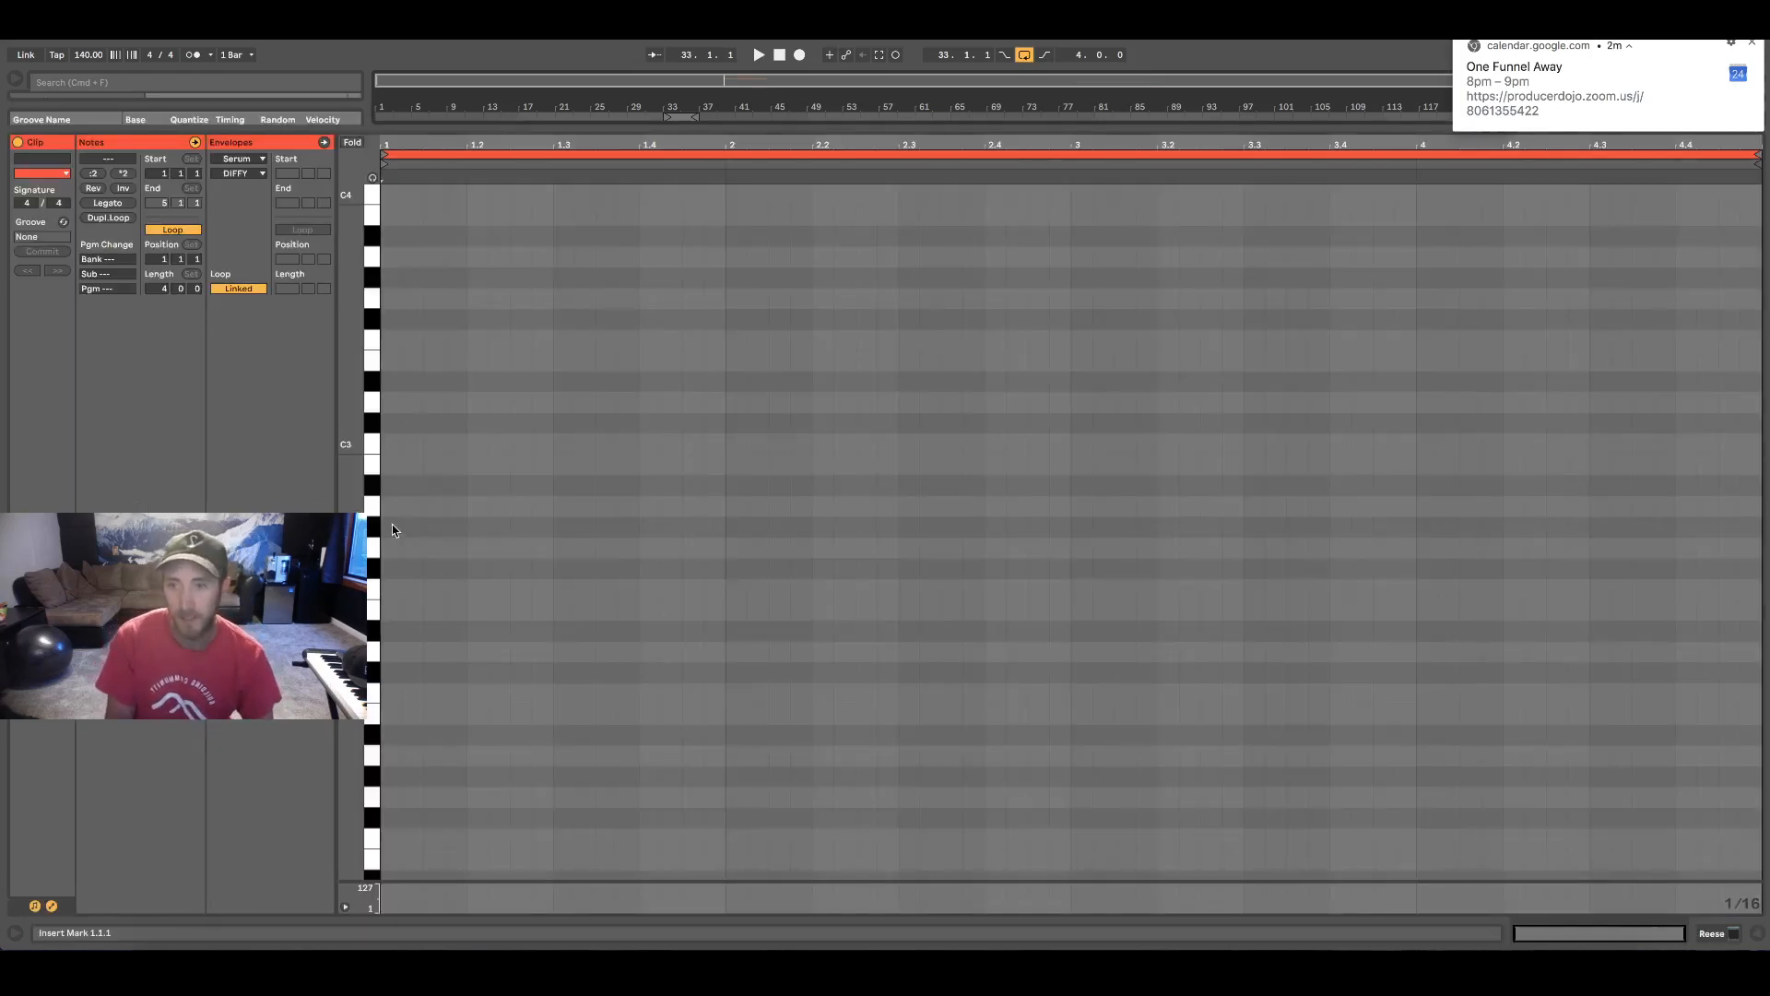
{"action": "left_click_drag", "start_coordinate": [399, 526], "coordinate": [1721, 527]}
{"action": "key", "text": "space"}
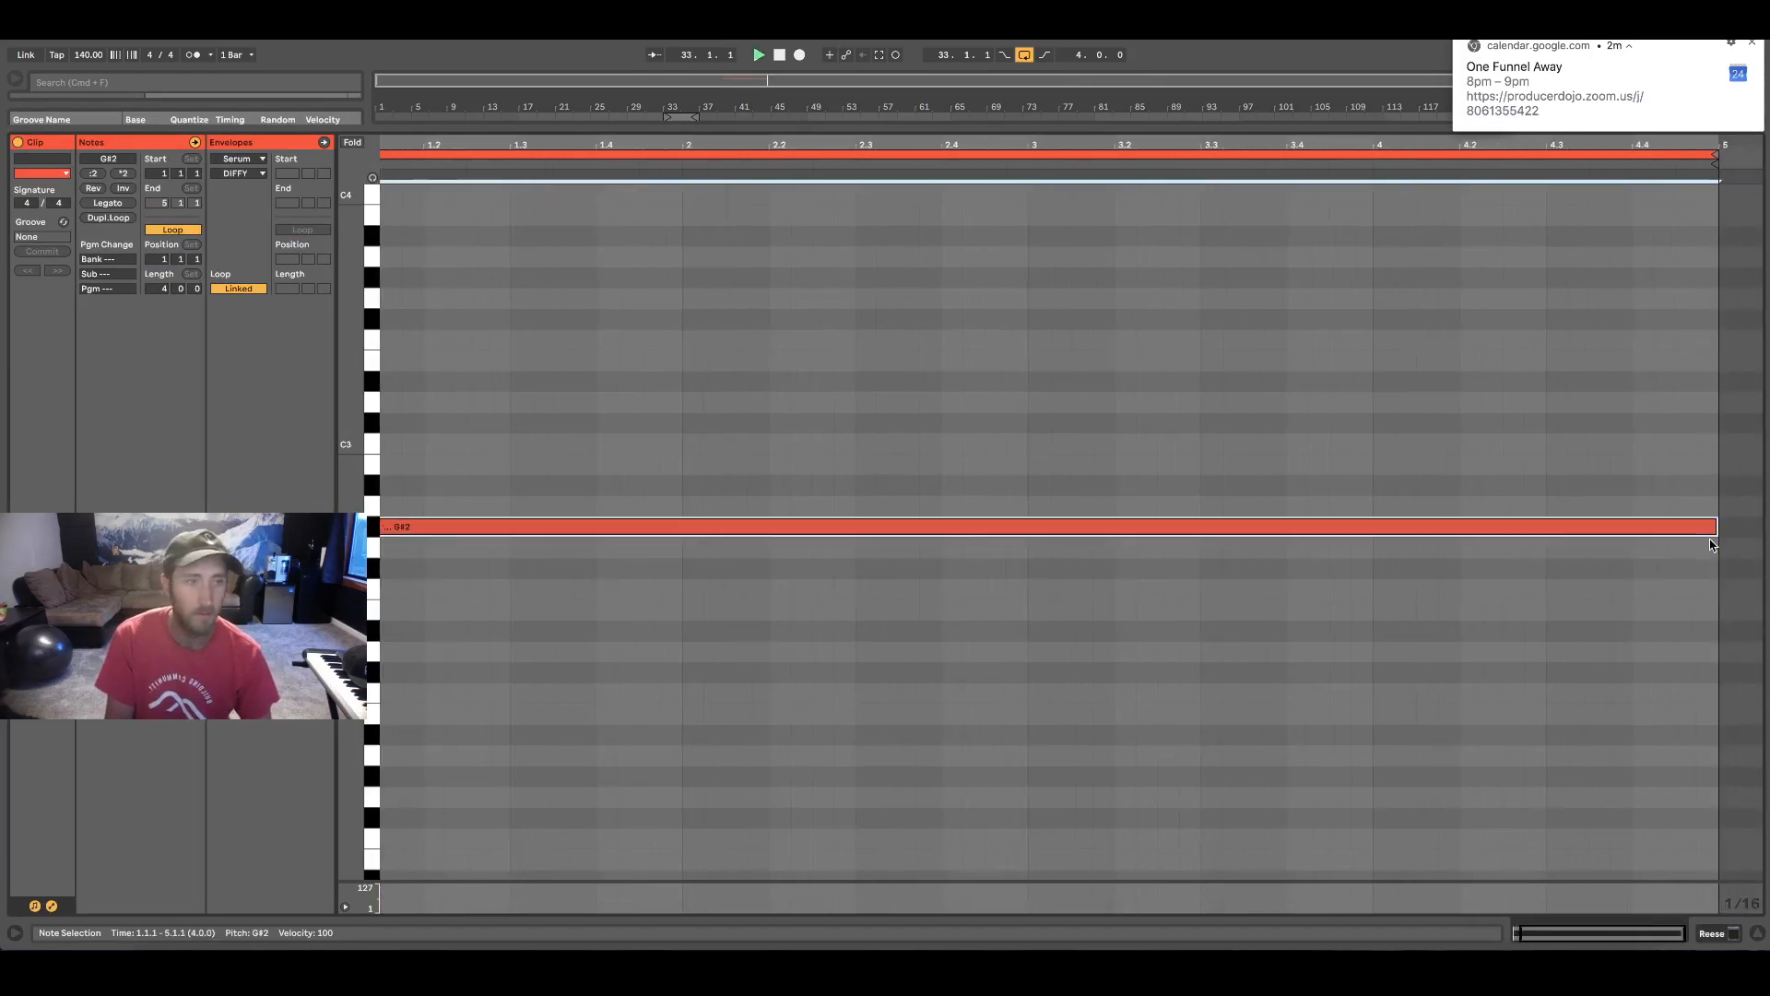
Show the Bass group's sidechain Compressors during playback and audition the group in solo
{"action": "key", "text": "super+alt+l"}
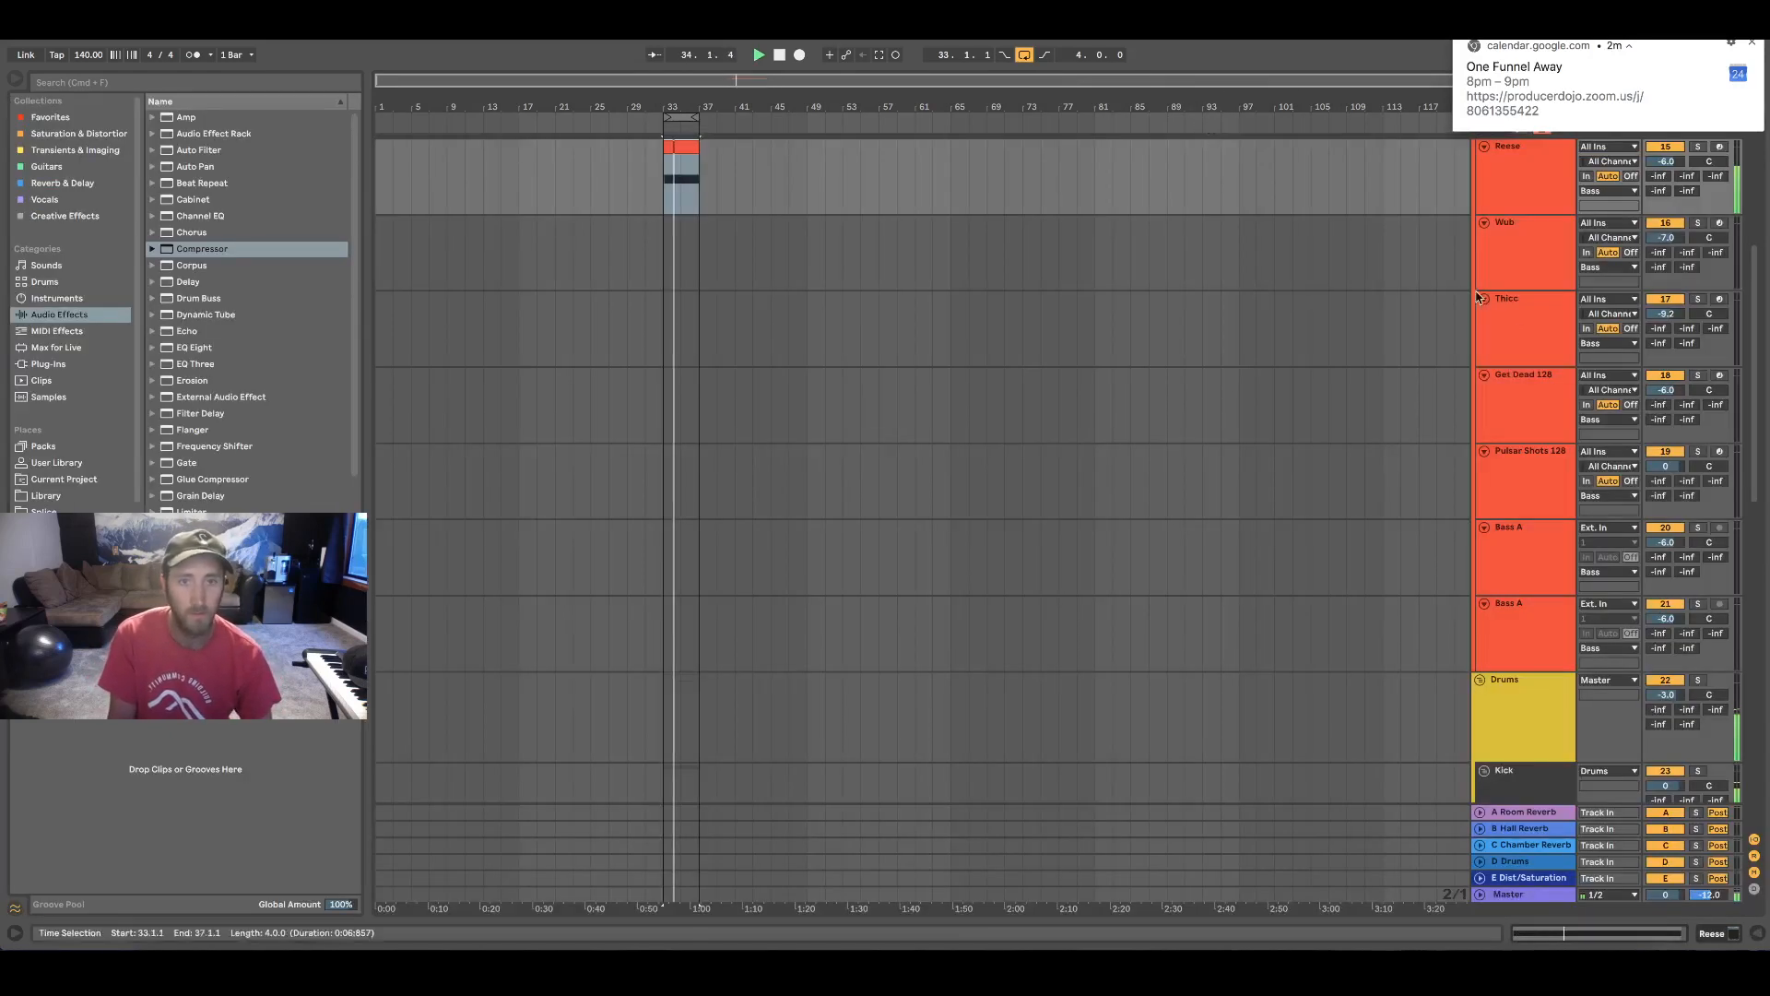
{"action": "scroll", "coordinate": [1565, 219], "scroll_direction": "up", "scroll_amount": 5}
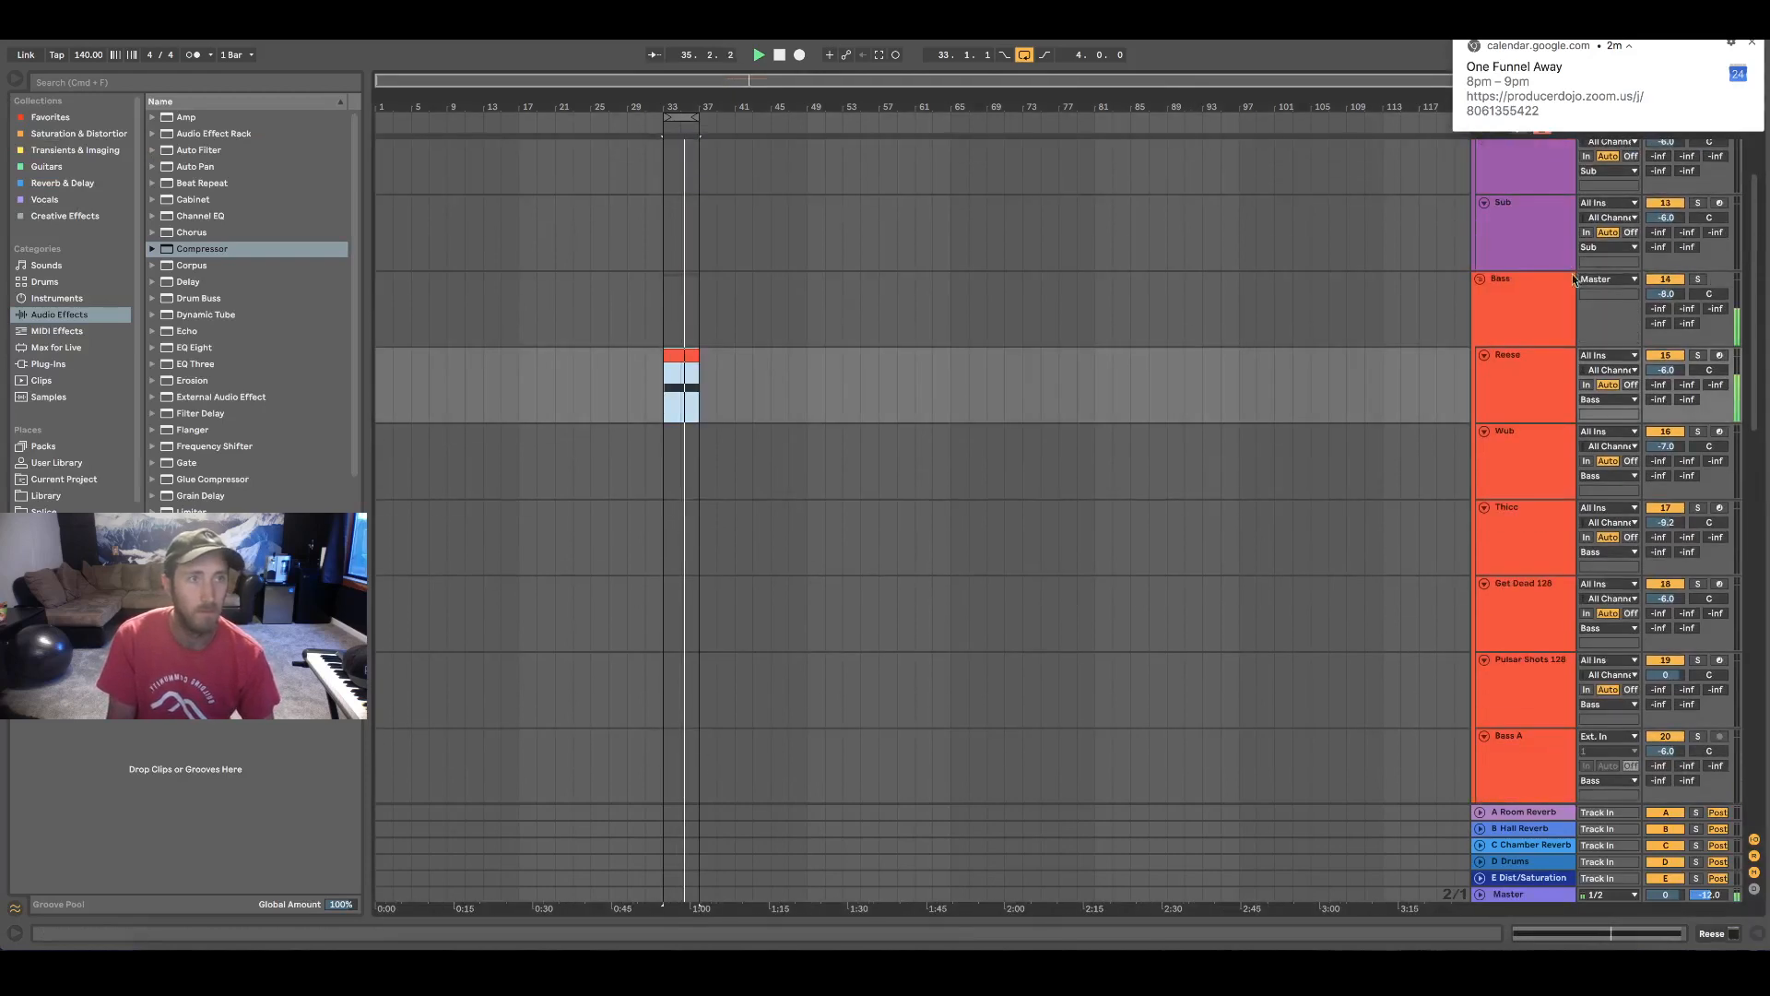
{"action": "left_click", "coordinate": [1554, 298]}
{"action": "left_click", "coordinate": [1660, 930]}
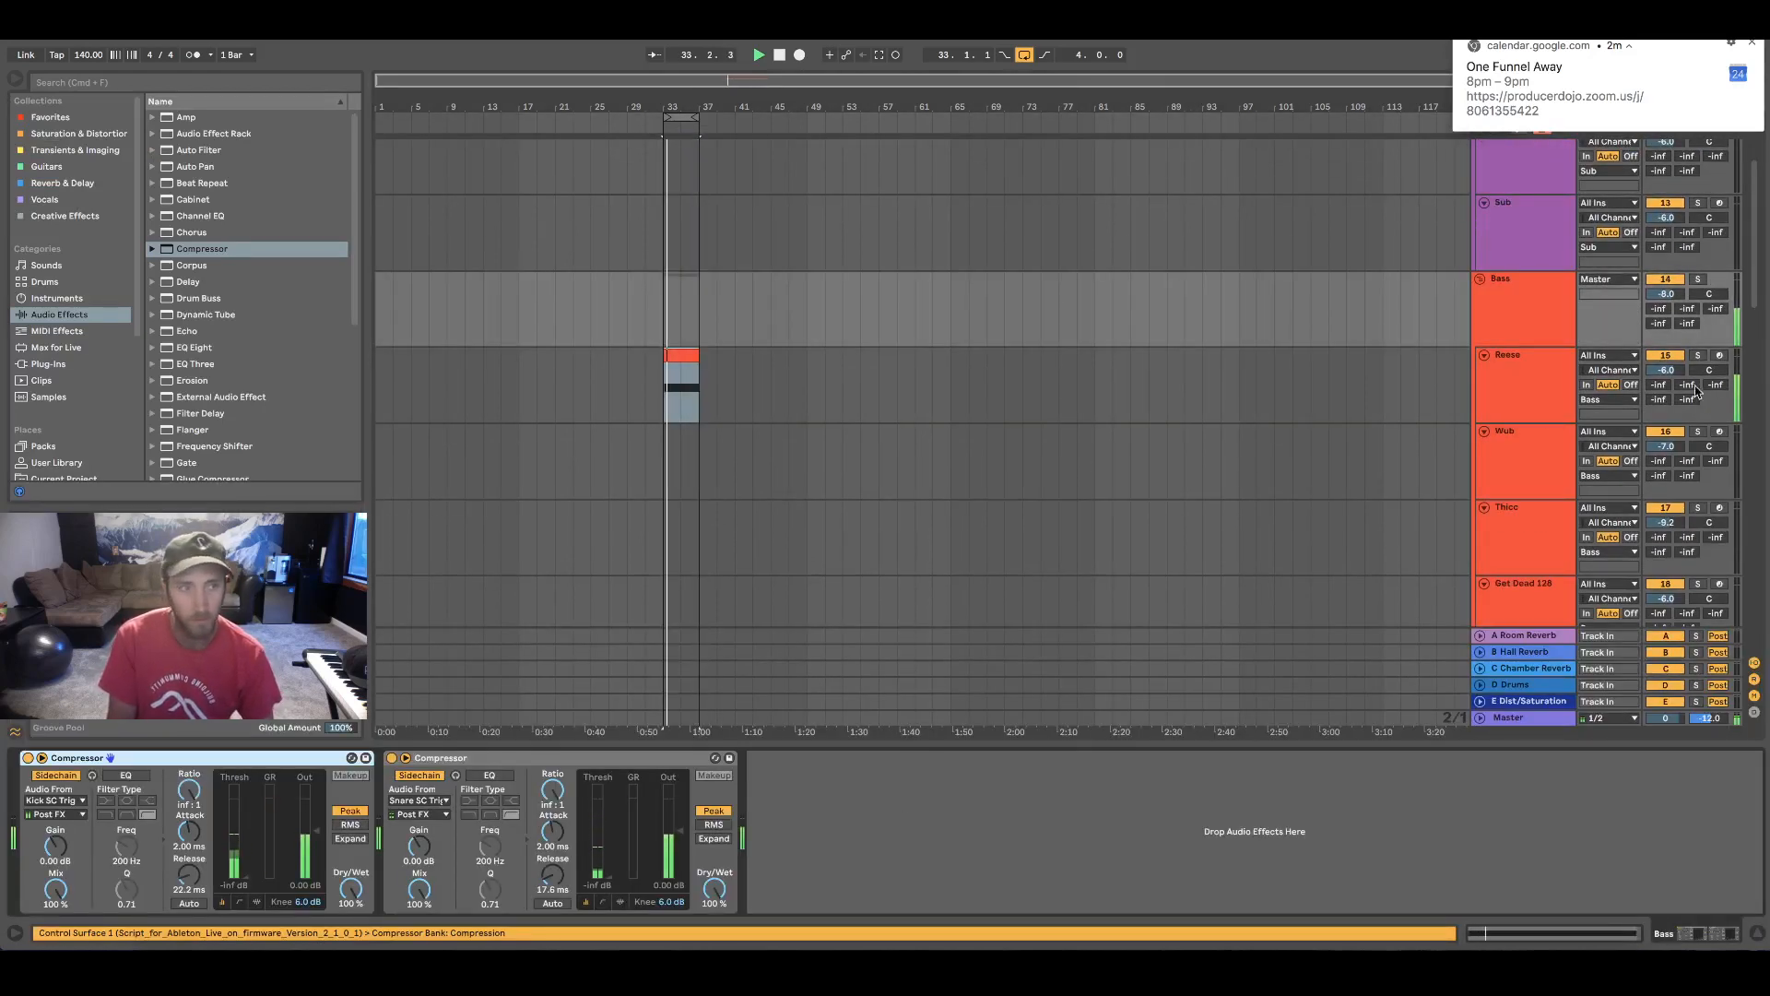
{"action": "left_click", "coordinate": [1697, 280]}
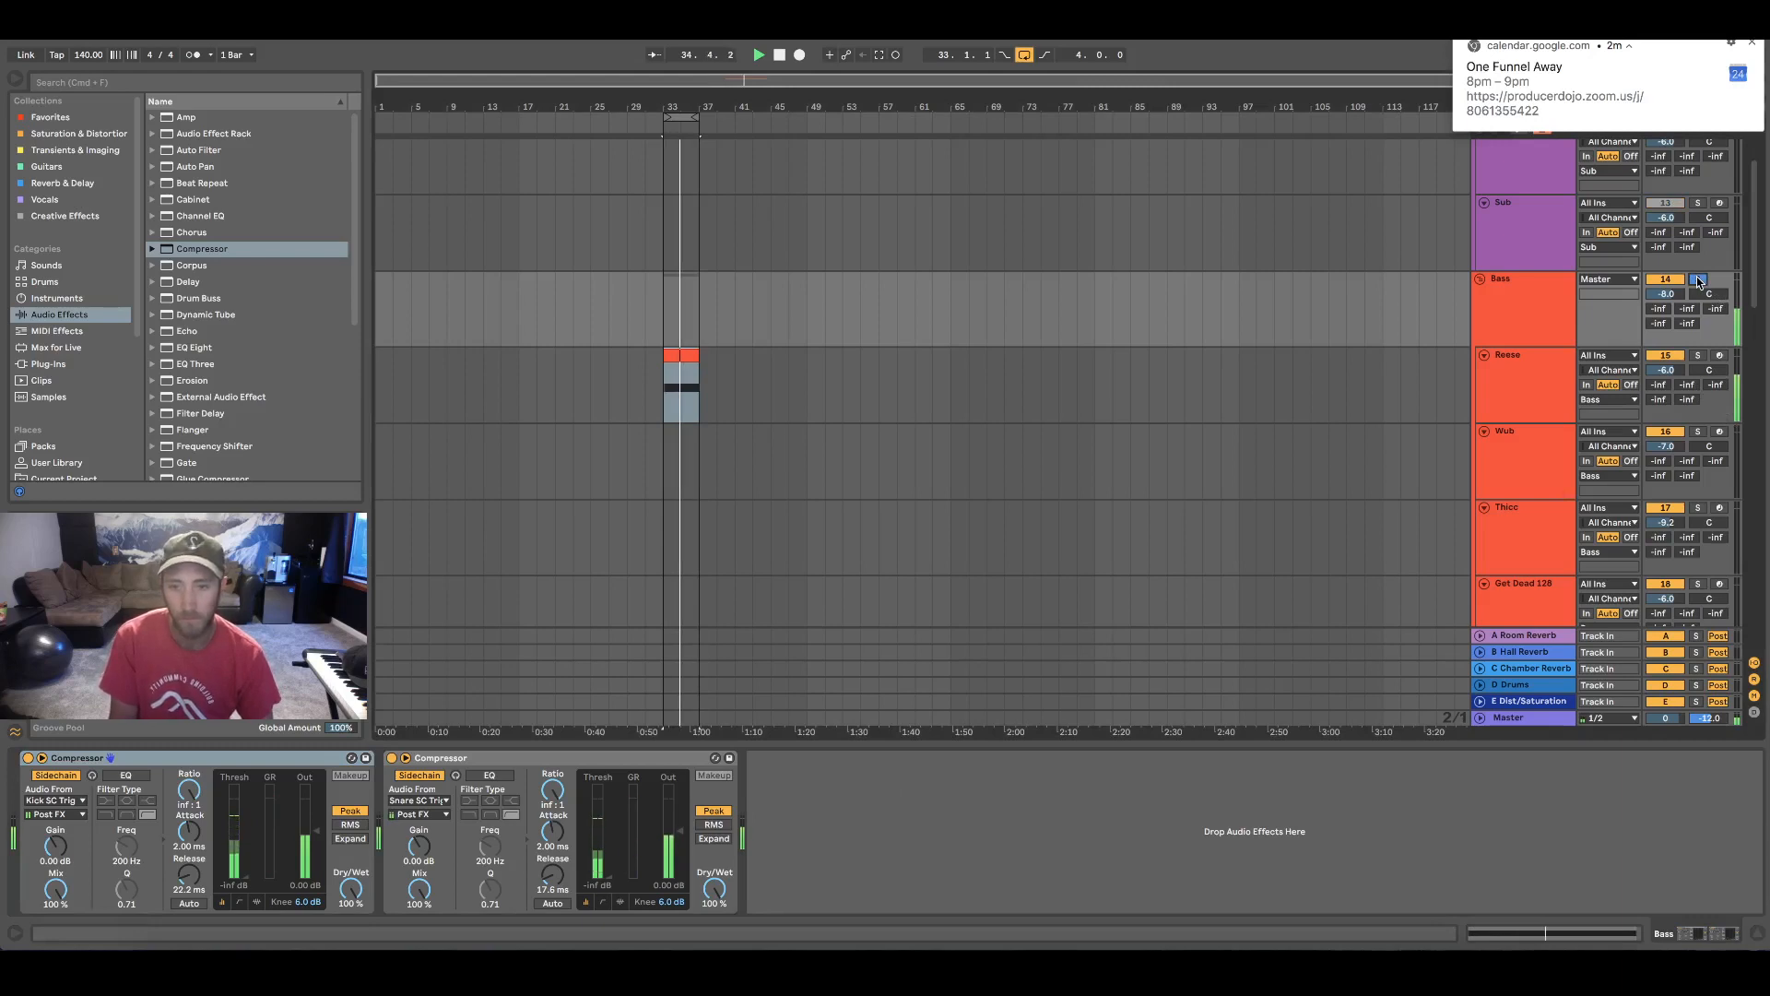
{"action": "left_click", "coordinate": [1699, 281]}
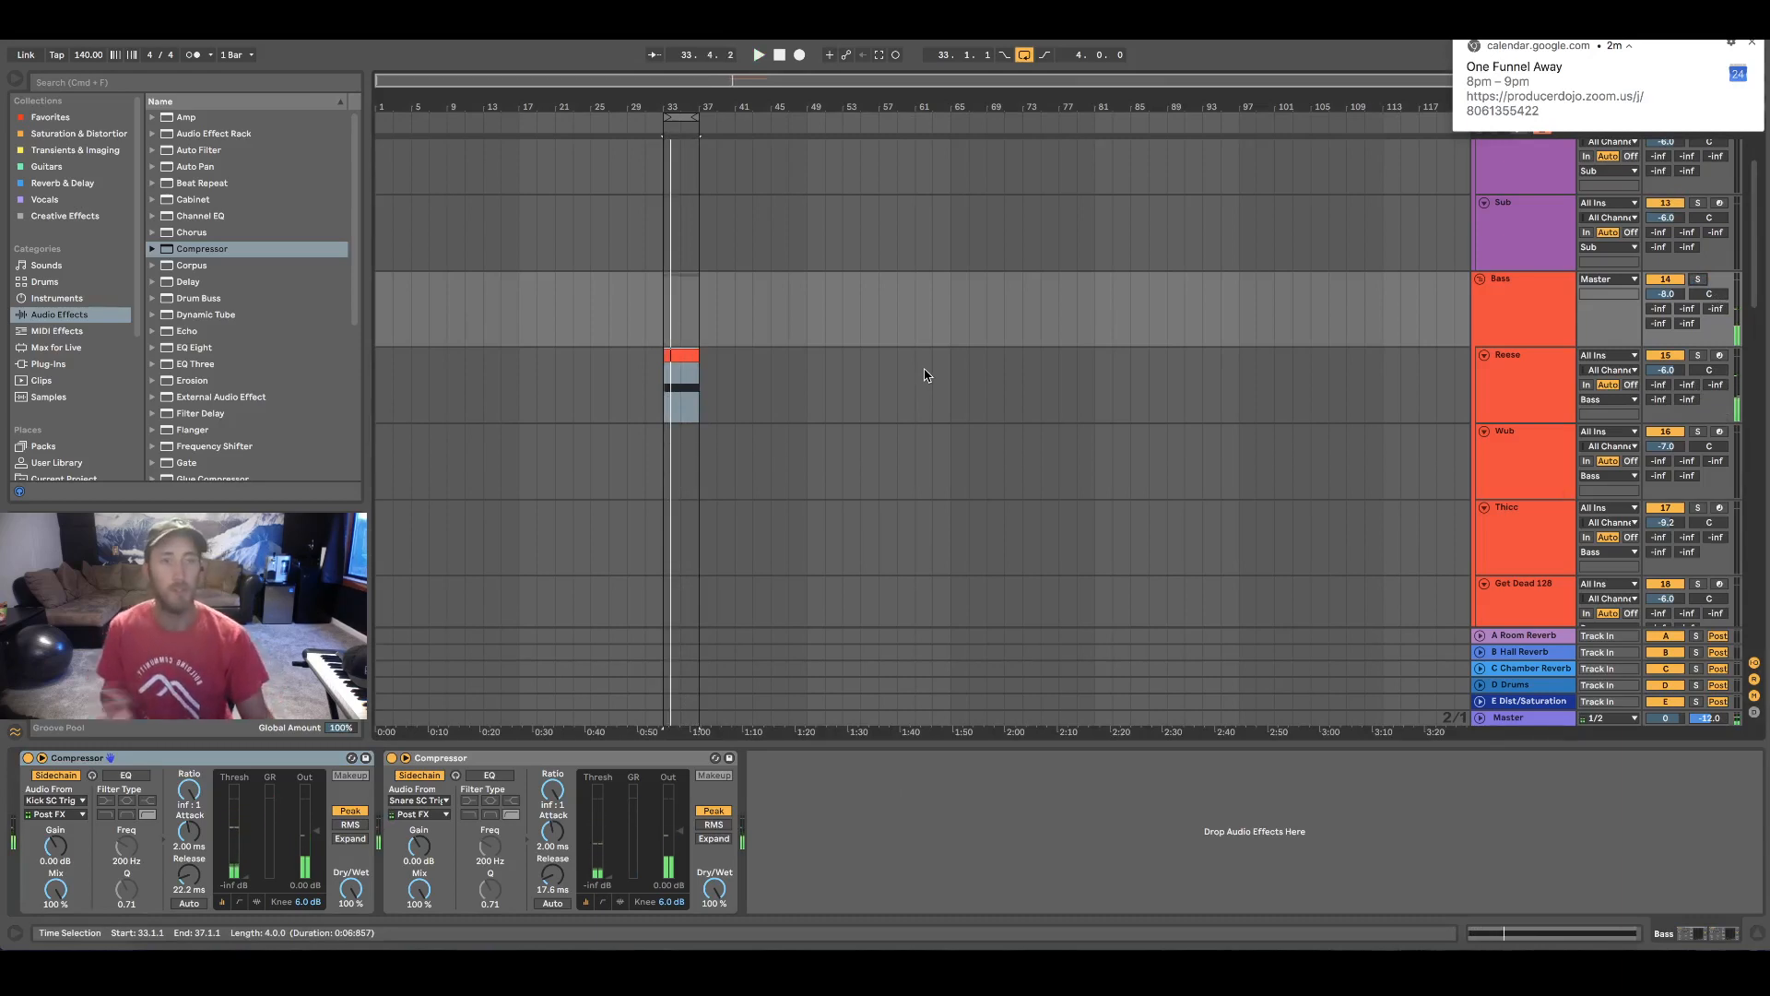
Lower the Reese clip's note by one octave to G#1 and return to the arrangement
{"action": "double_click", "coordinate": [676, 356]}
{"action": "left_click_drag", "start_coordinate": [950, 428], "coordinate": [920, 623]}
{"action": "key", "text": "shift+Down"}
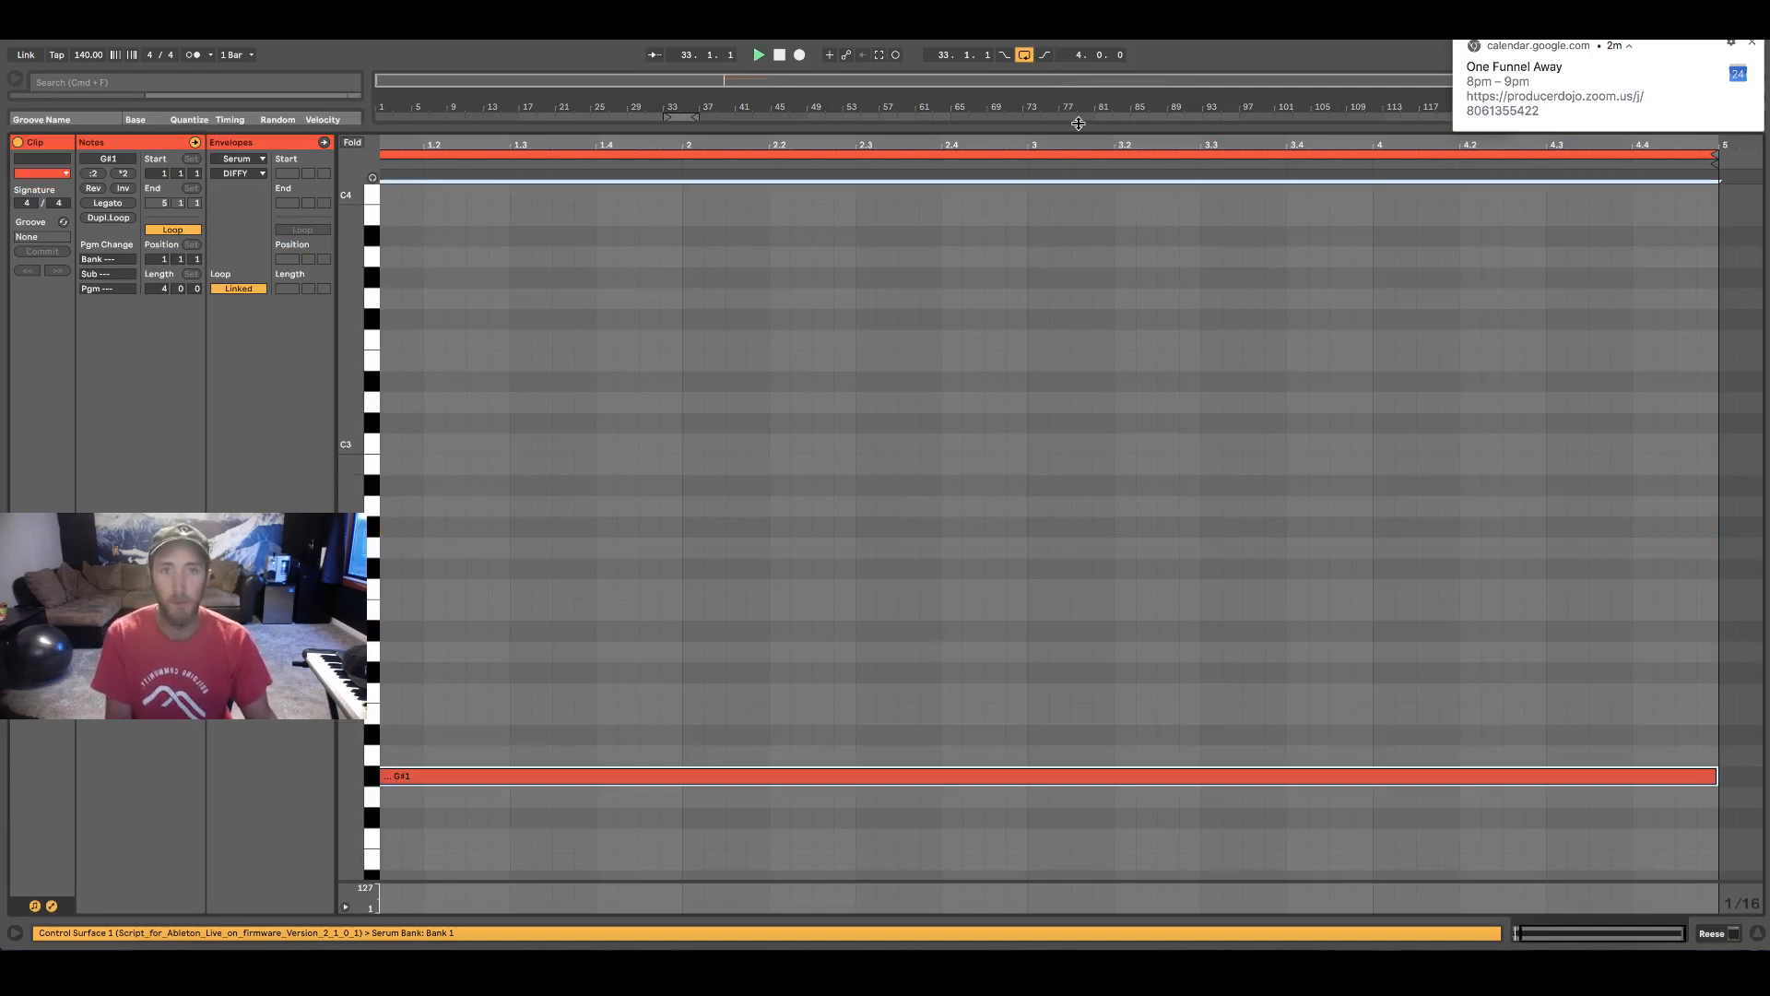
{"action": "key", "text": "super+alt+l"}
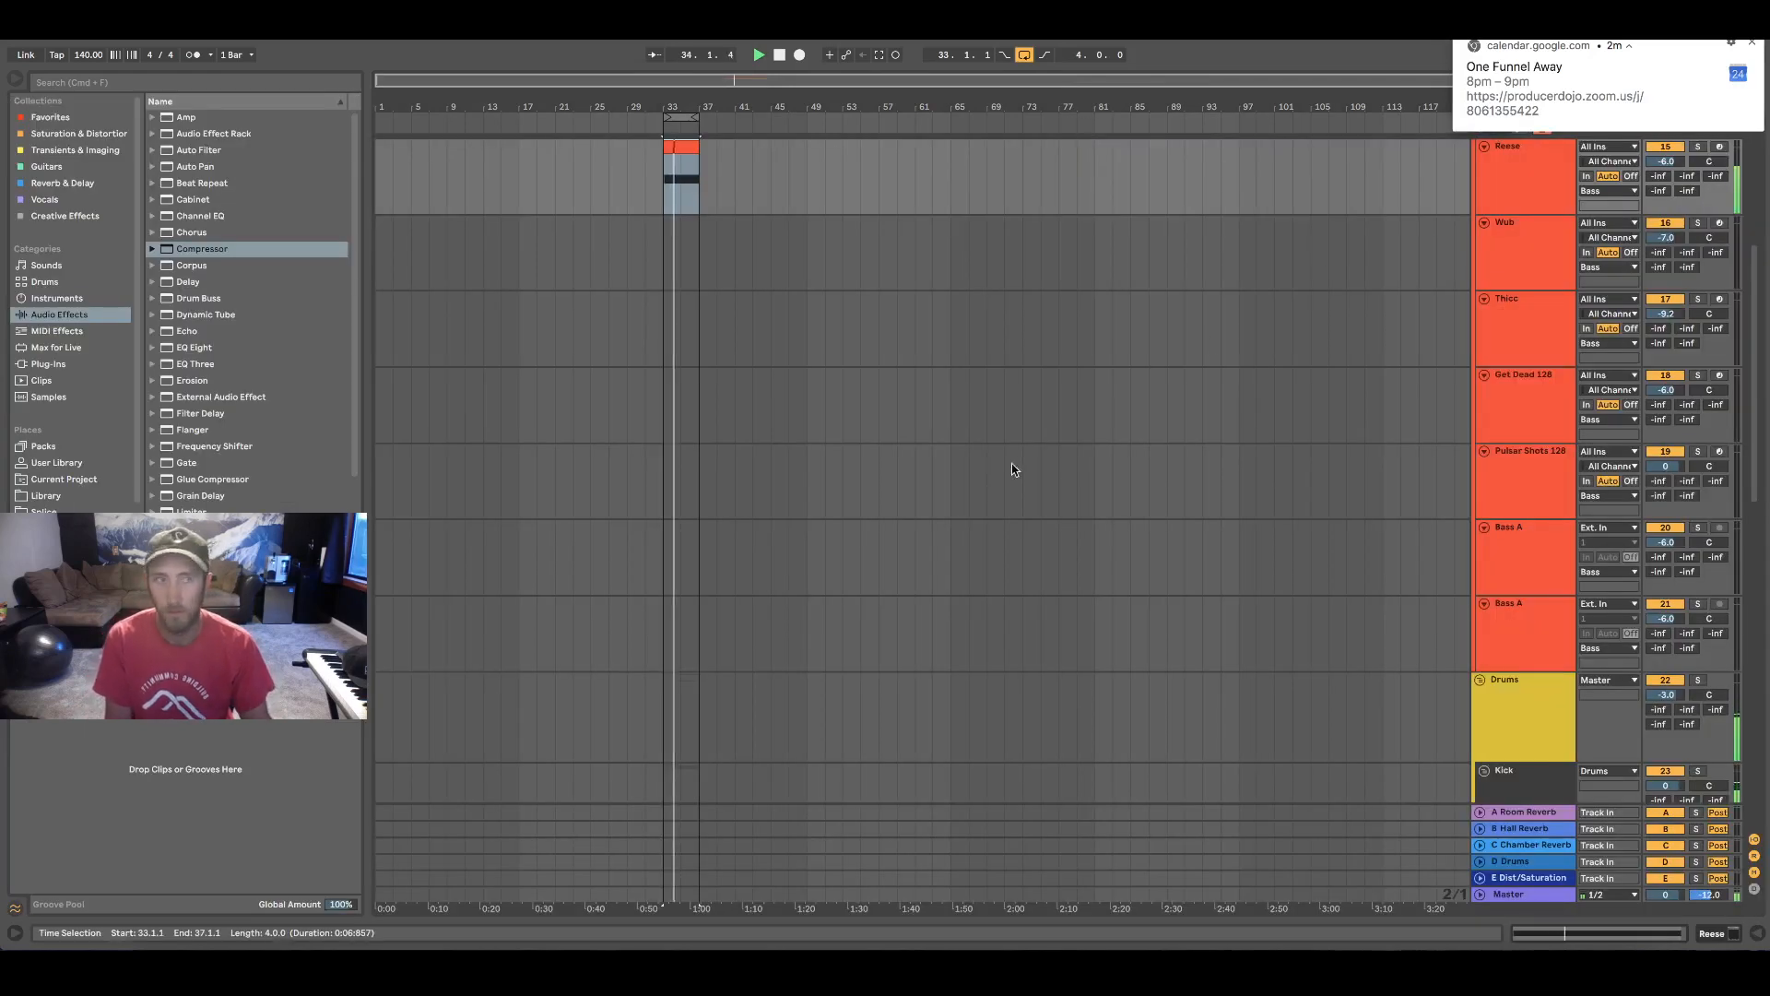
Compare the Bass group's playback with both of its sidechain Compressors bypassed and re-enabled
{"action": "scroll", "coordinate": [1014, 470], "scroll_direction": "up", "scroll_amount": 3}
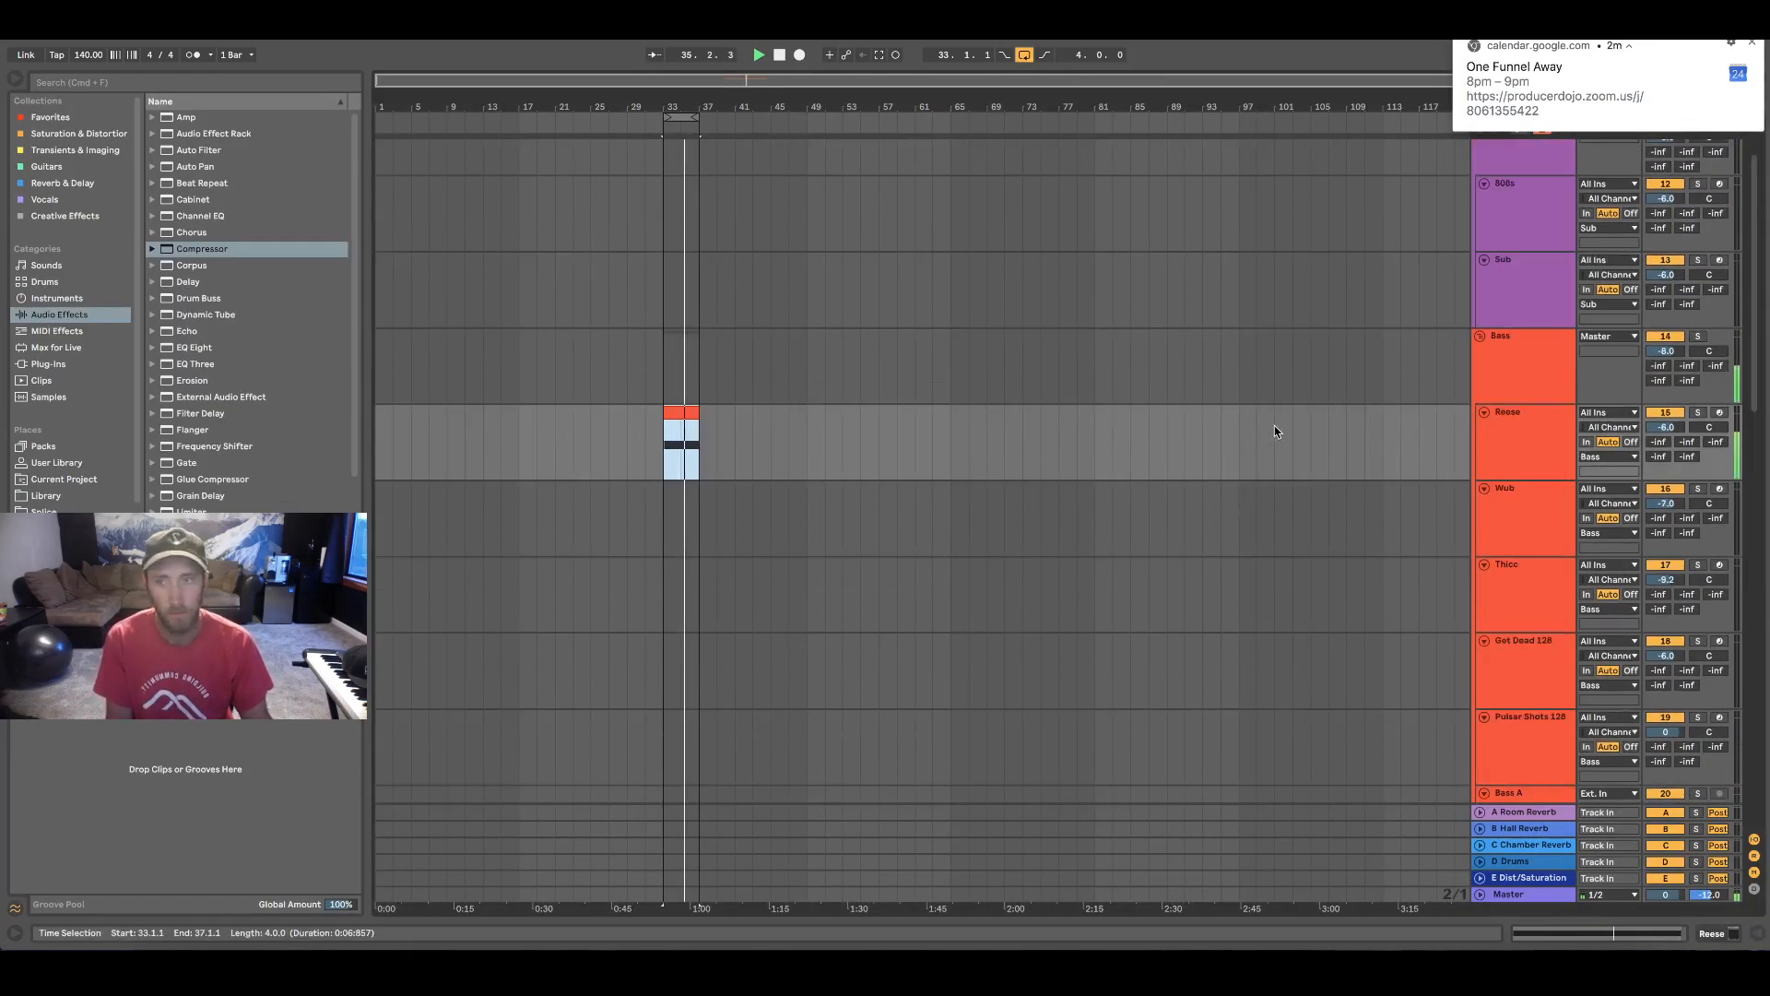
{"action": "left_click", "coordinate": [1542, 372]}
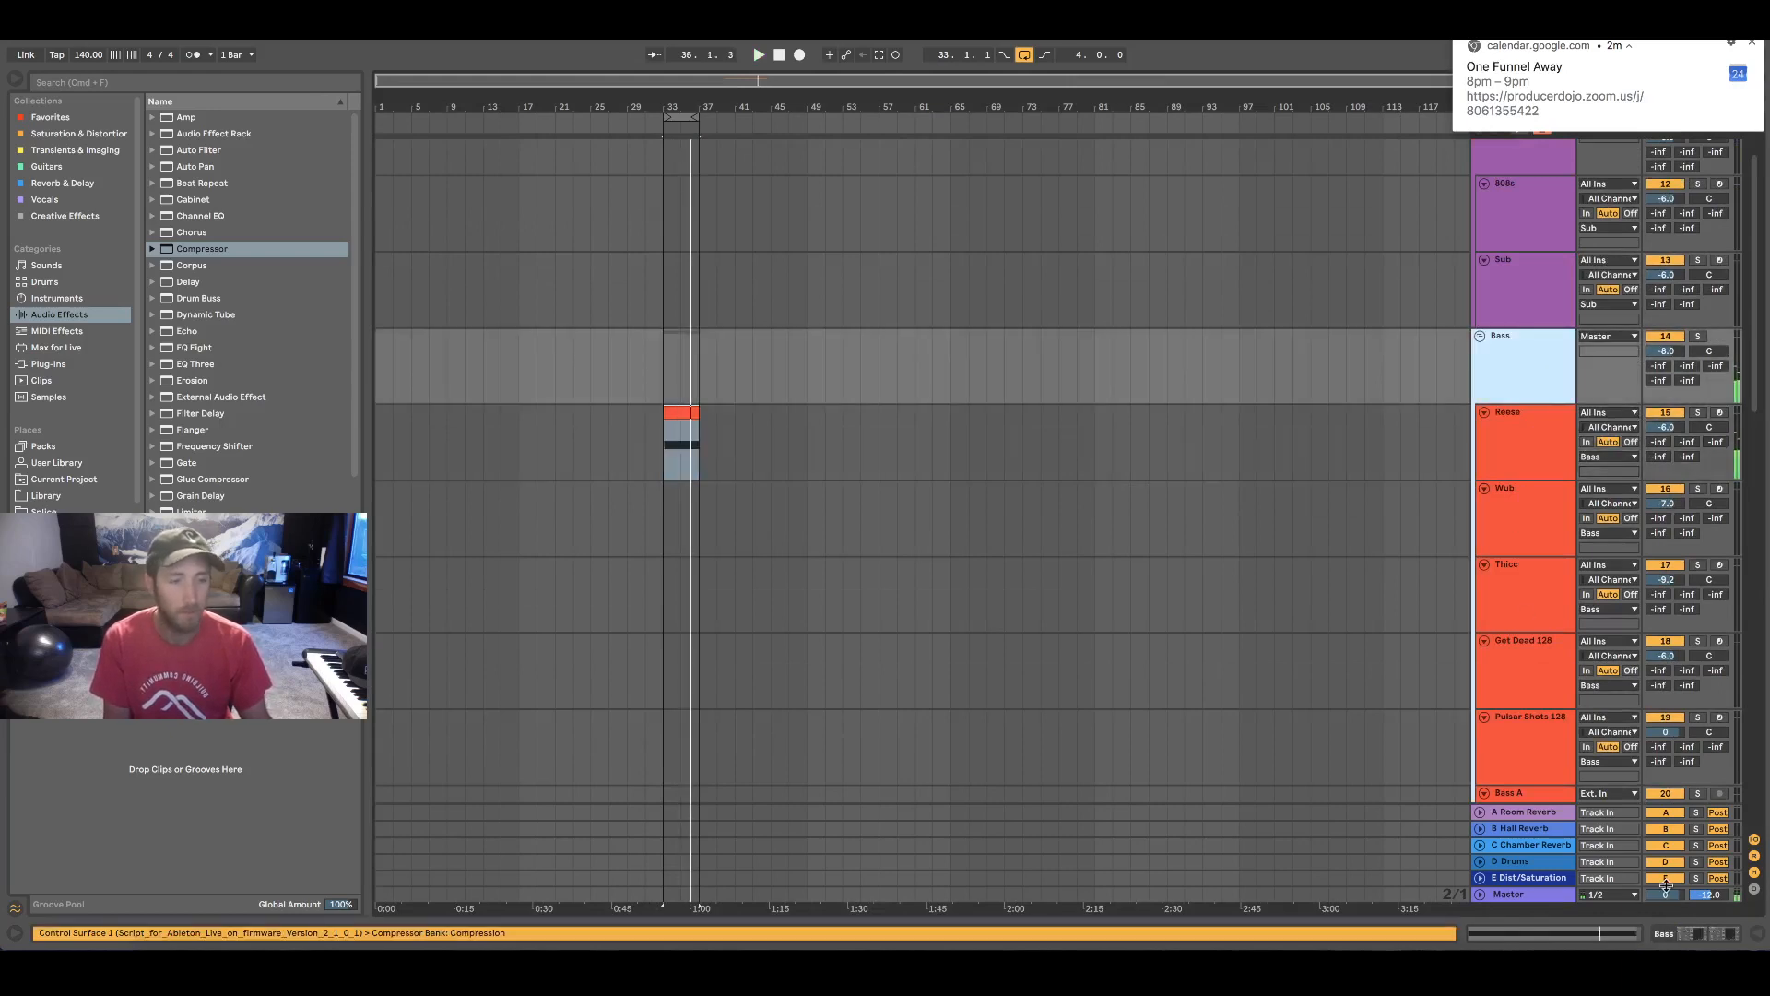
{"action": "left_click", "coordinate": [1701, 939]}
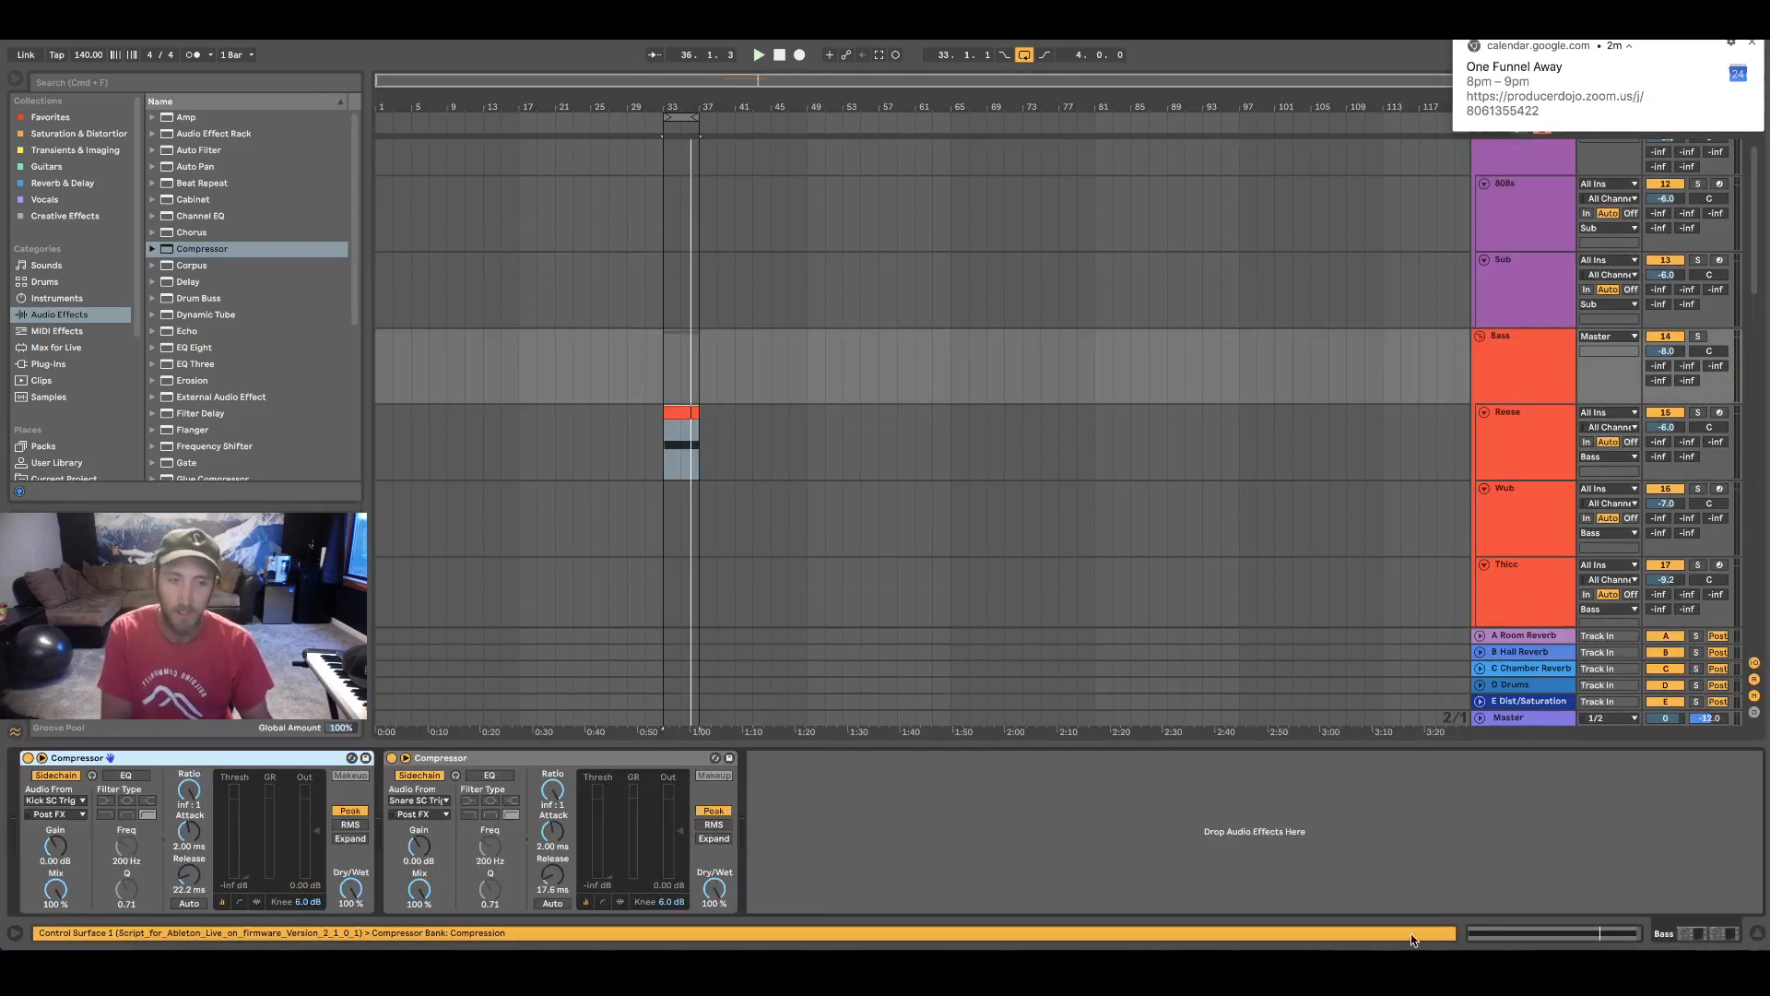
{"action": "left_click", "coordinate": [27, 758]}
{"action": "left_click", "coordinate": [391, 758]}
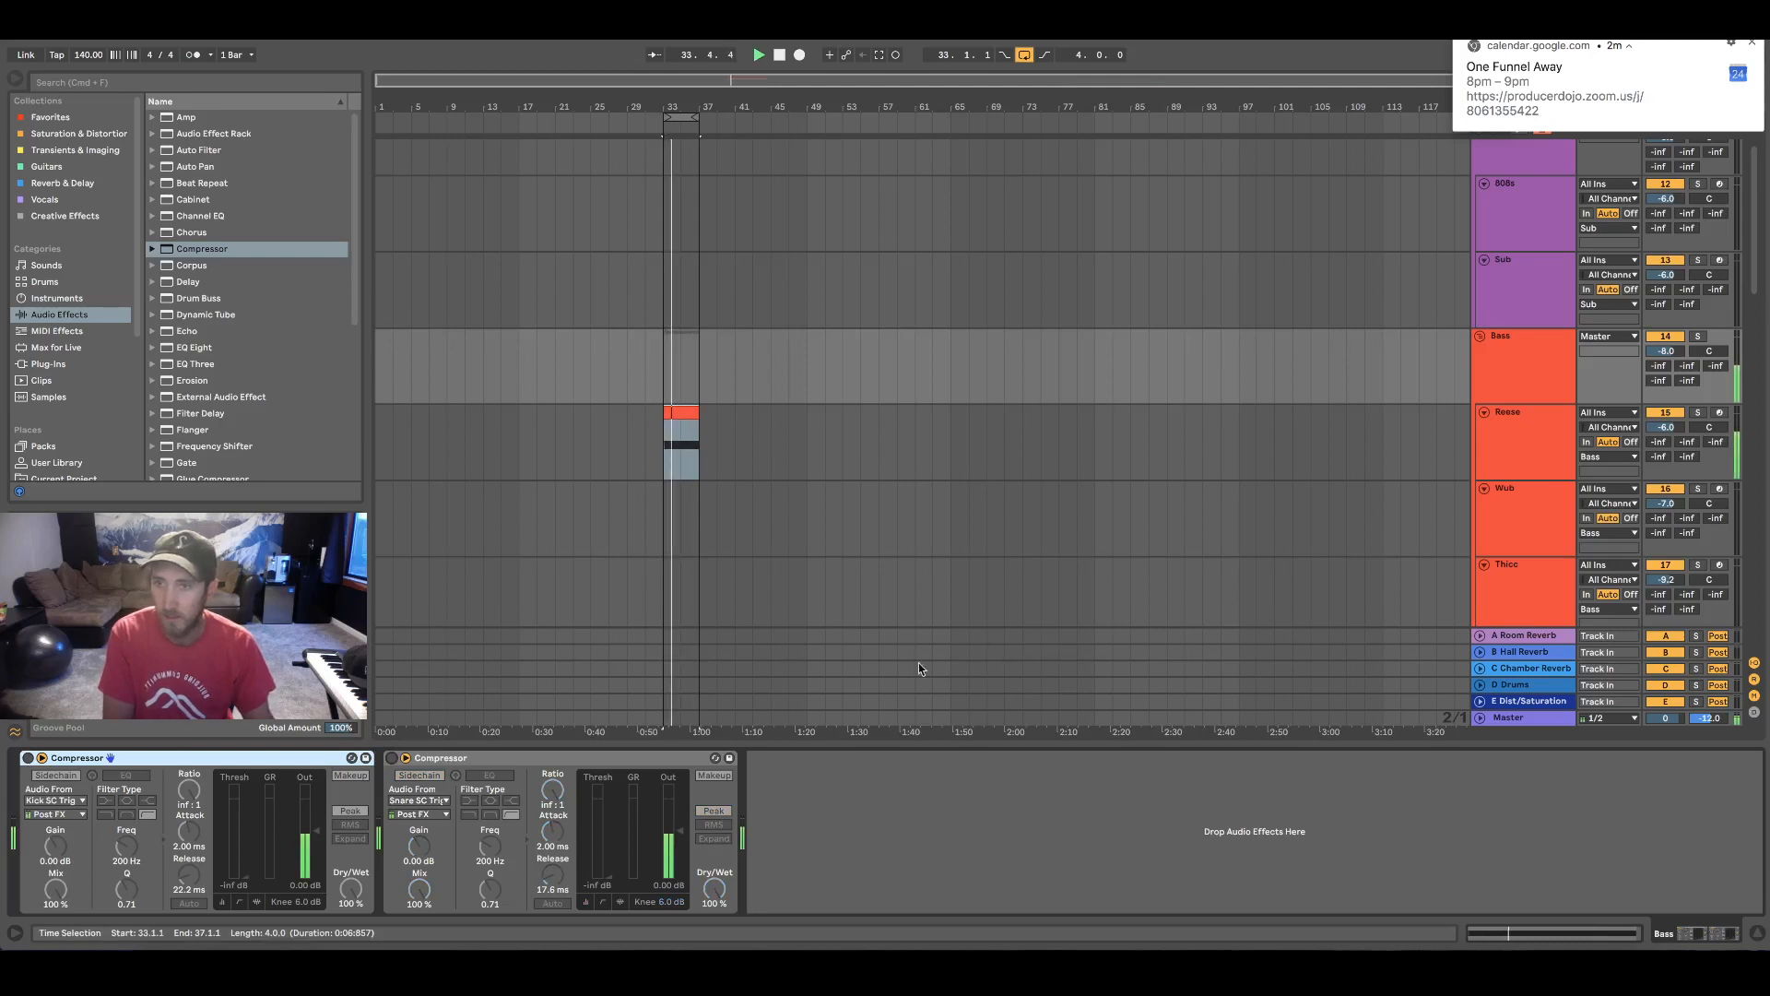
{"action": "left_click", "coordinate": [28, 758]}
{"action": "left_click", "coordinate": [391, 758]}
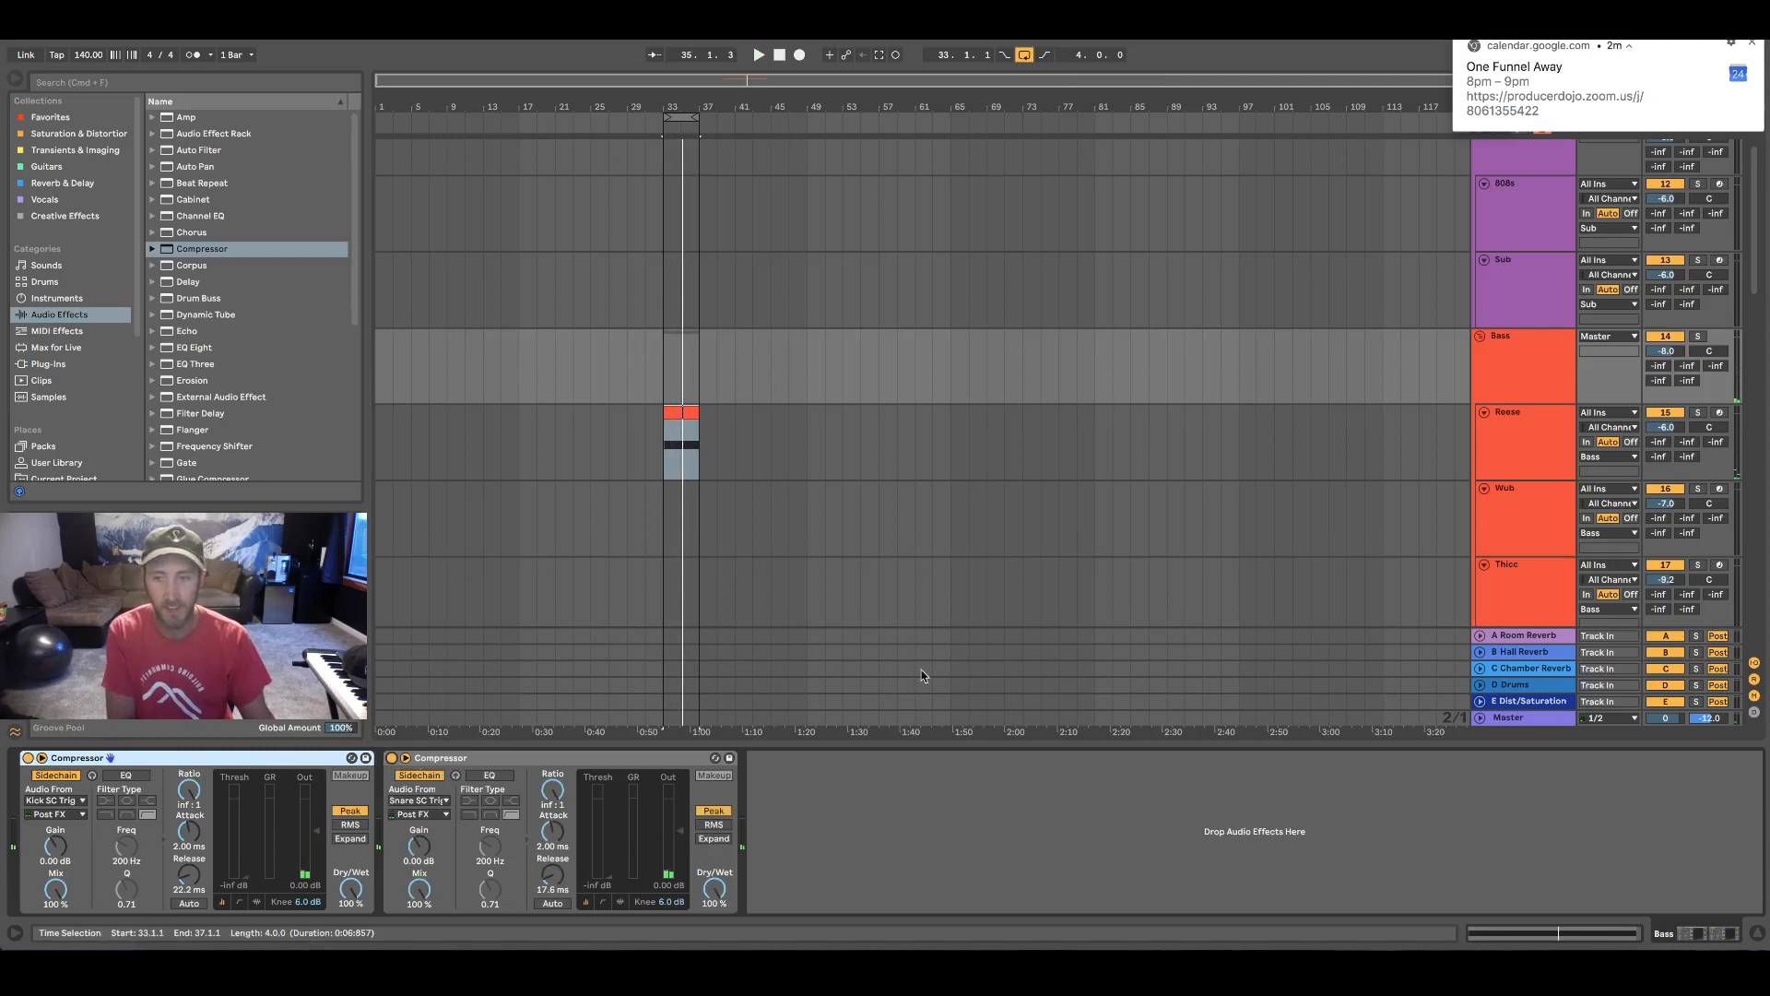
{"action": "key", "text": "space"}
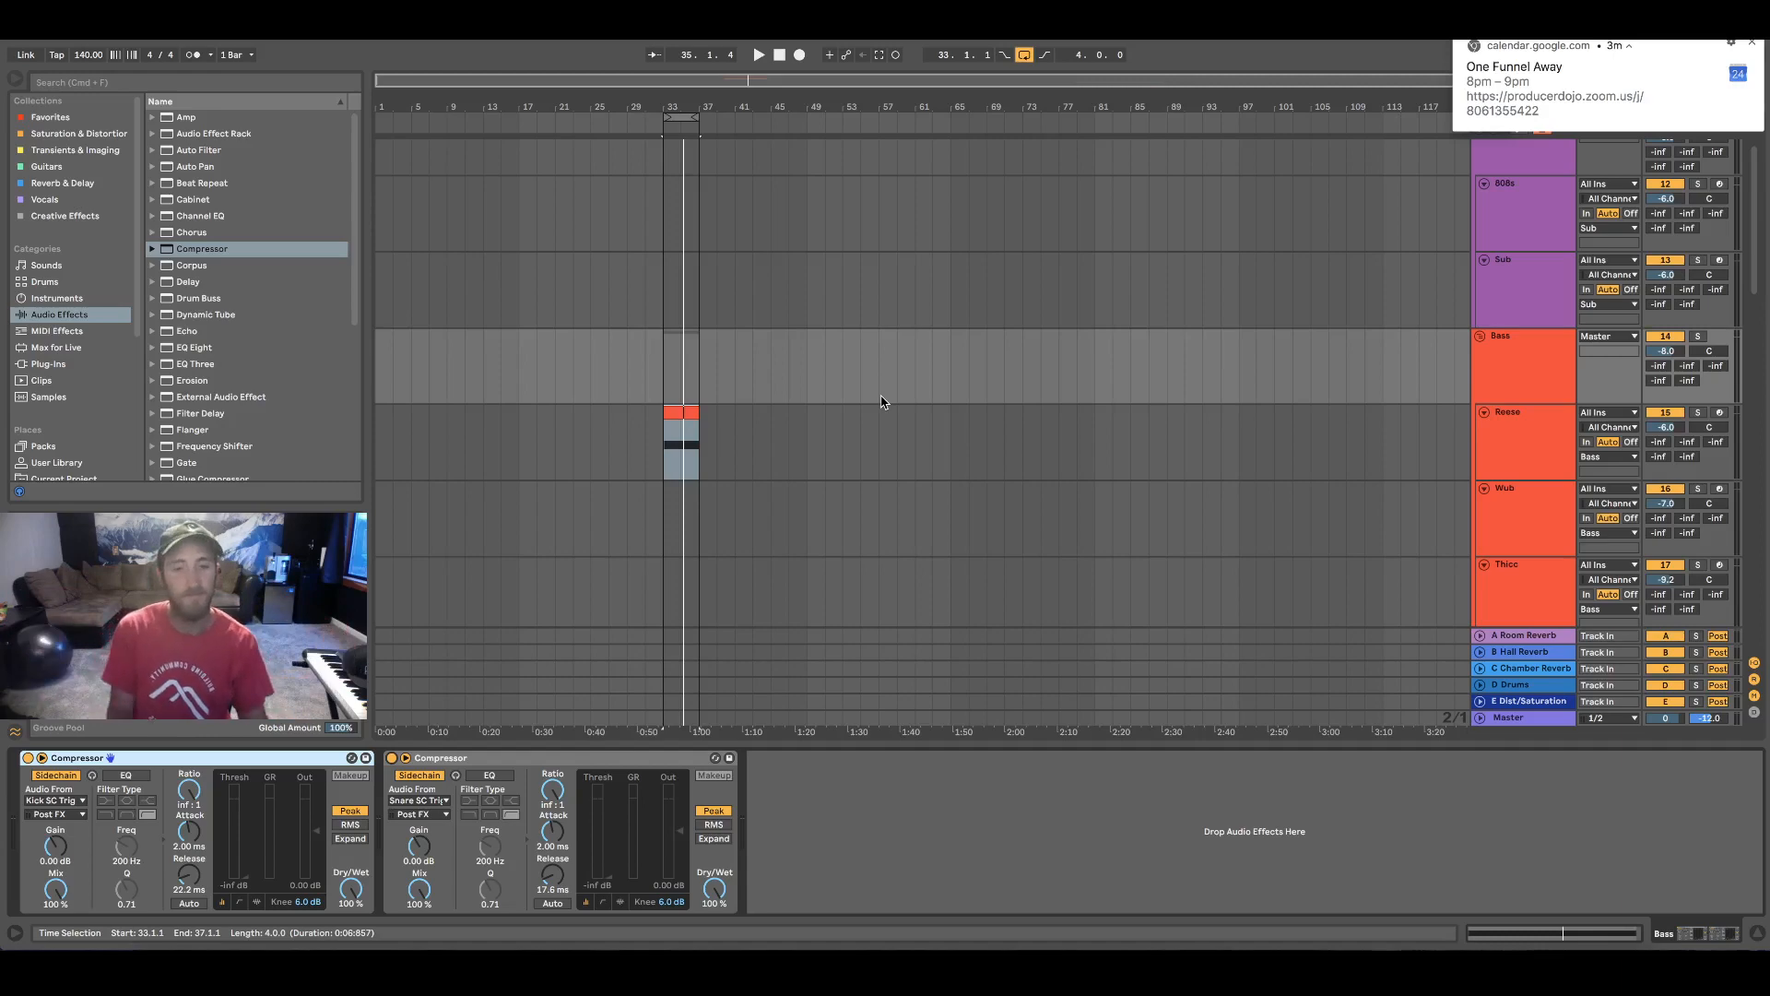
{"action": "left_click", "coordinate": [639, 927]}
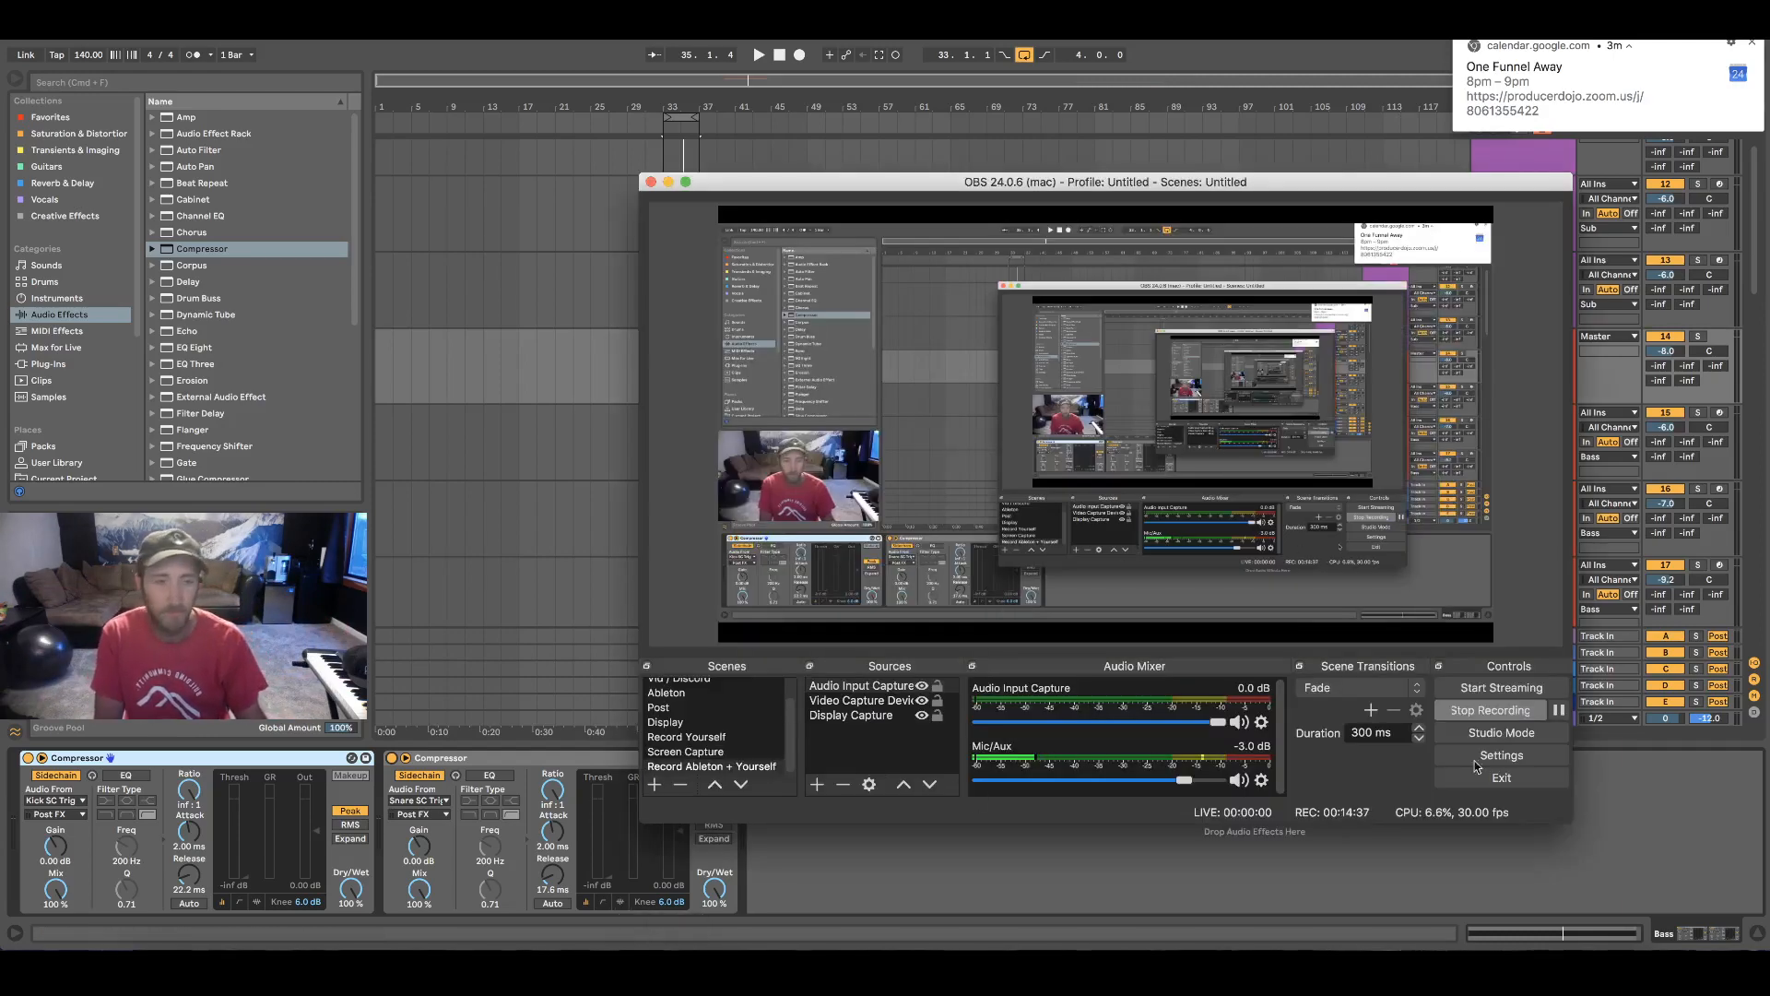